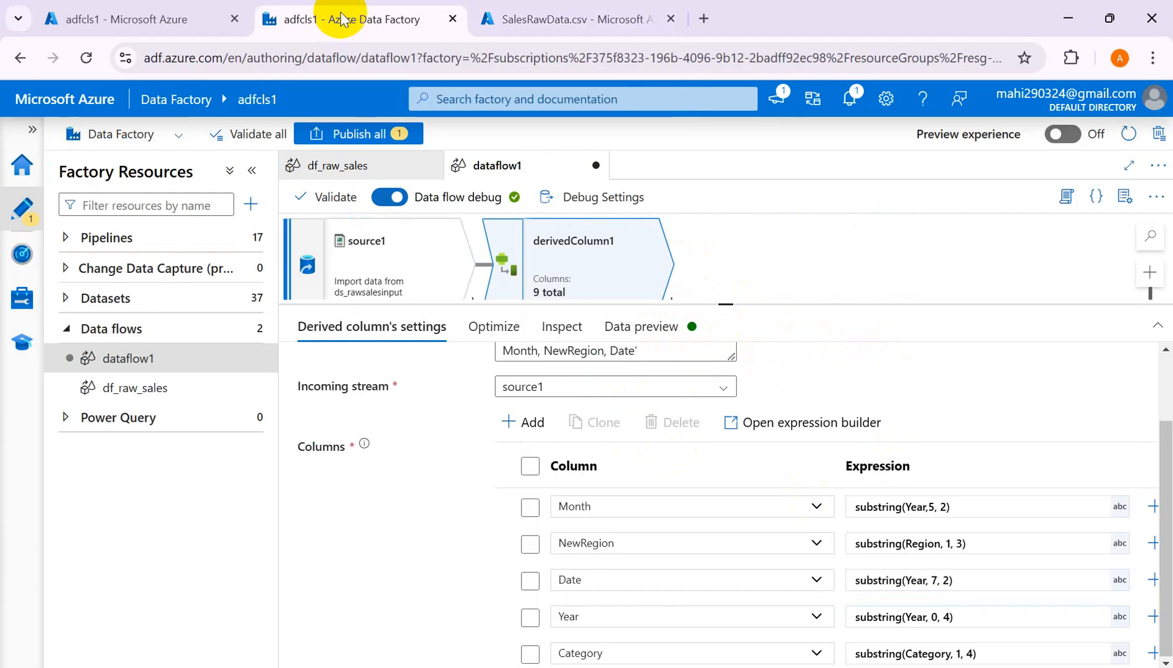
# Step: Preview the data of the derived column transformation and of source1 to compare their columns
pyautogui.click(640, 326)
pyautogui.click(355, 399)
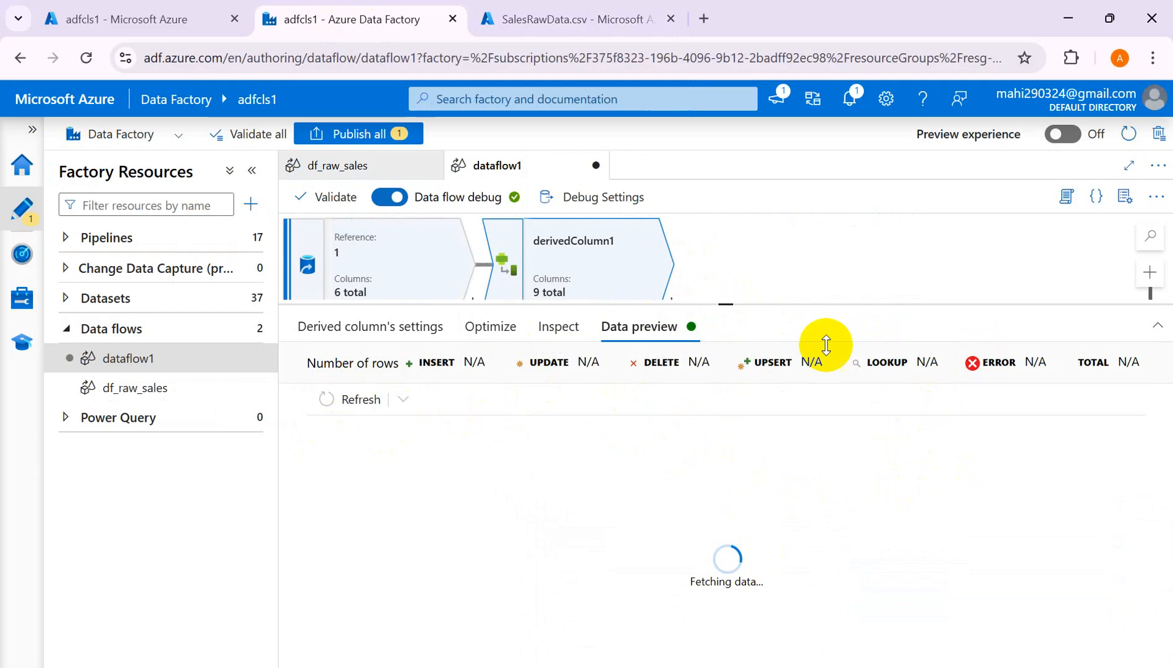
pyautogui.click(386, 254)
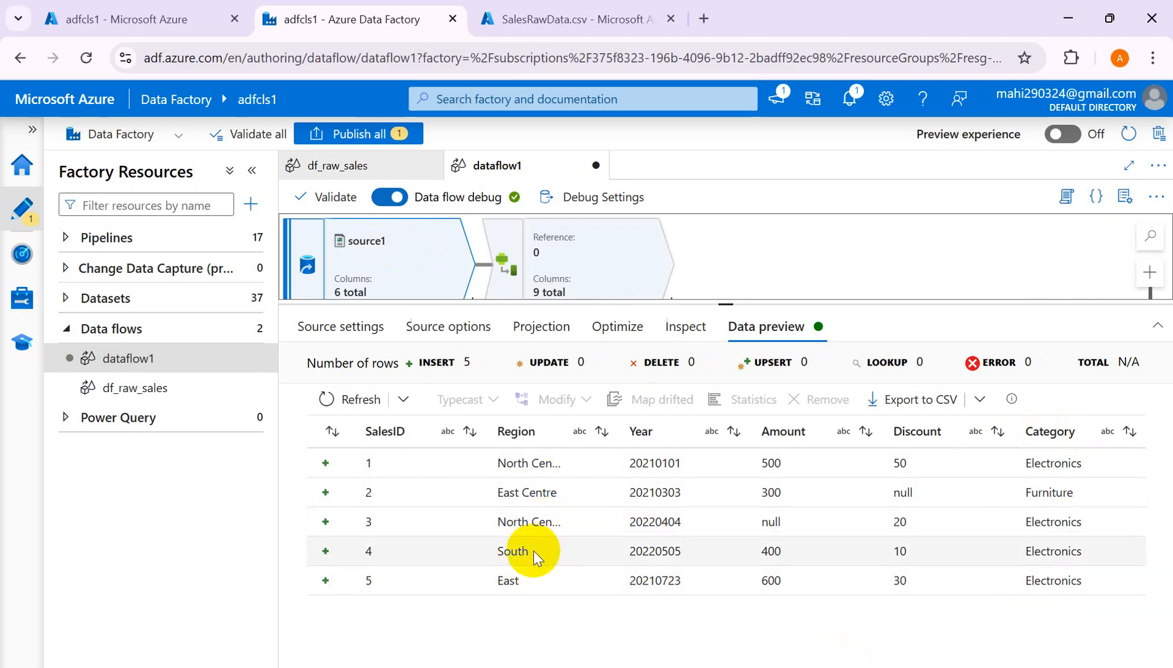
pyautogui.click(573, 256)
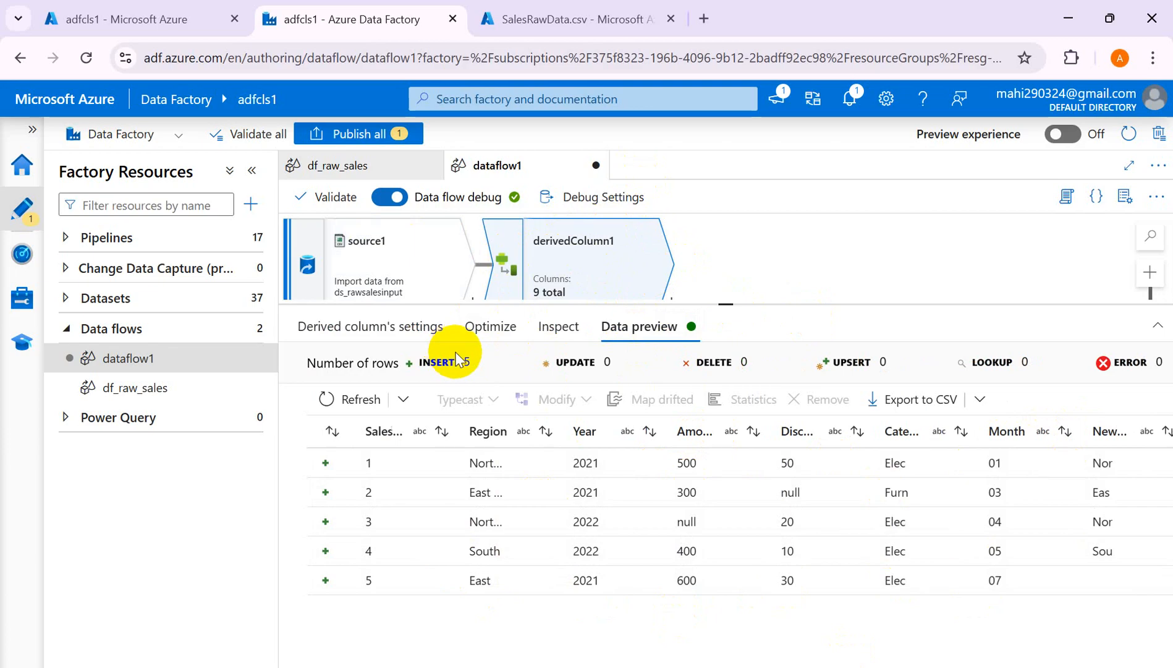
# Step: Rename the derived column Category to Region in the derivedColumn1 settings
pyautogui.click(380, 326)
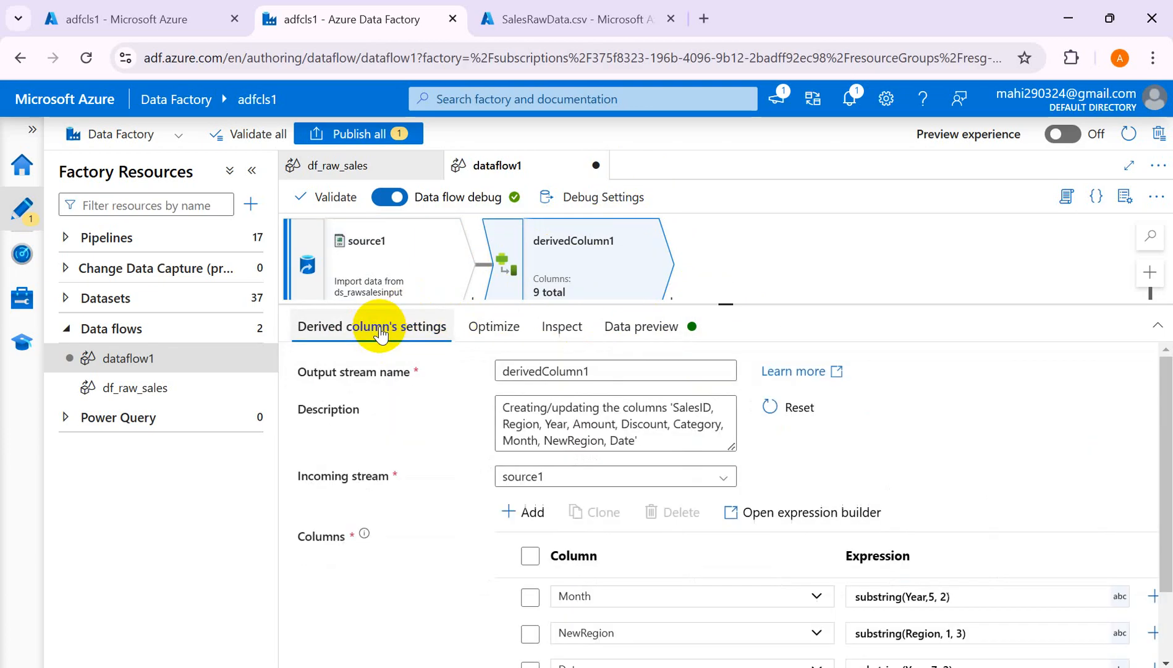
pyautogui.scroll(-2, 898, 555)
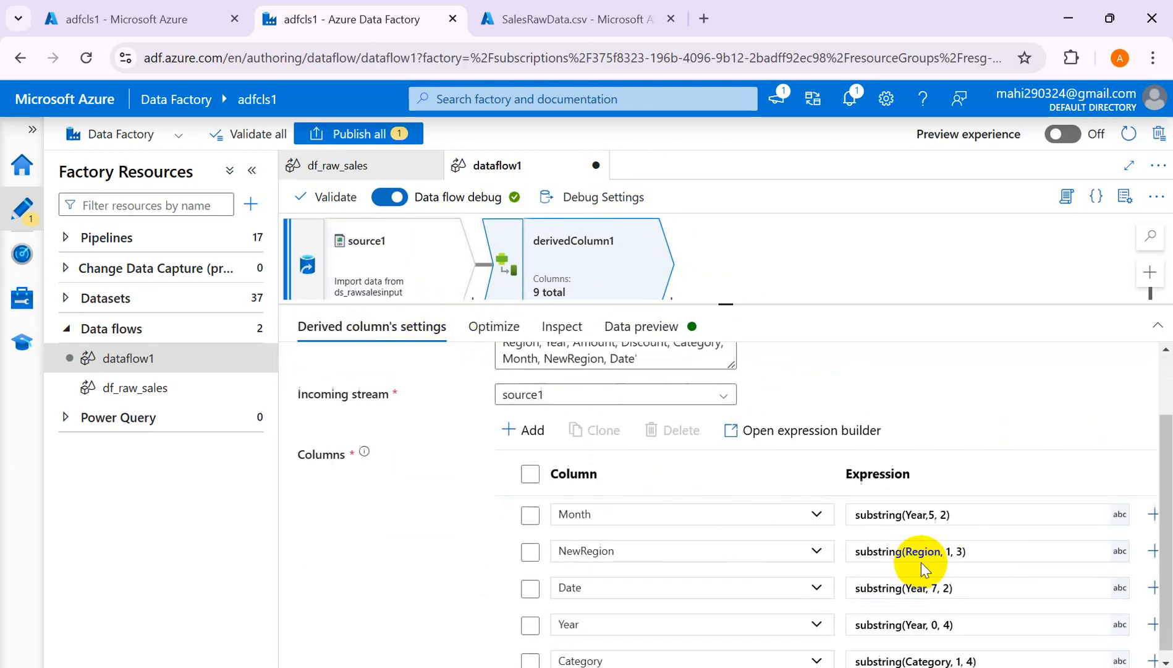
pyautogui.click(658, 652)
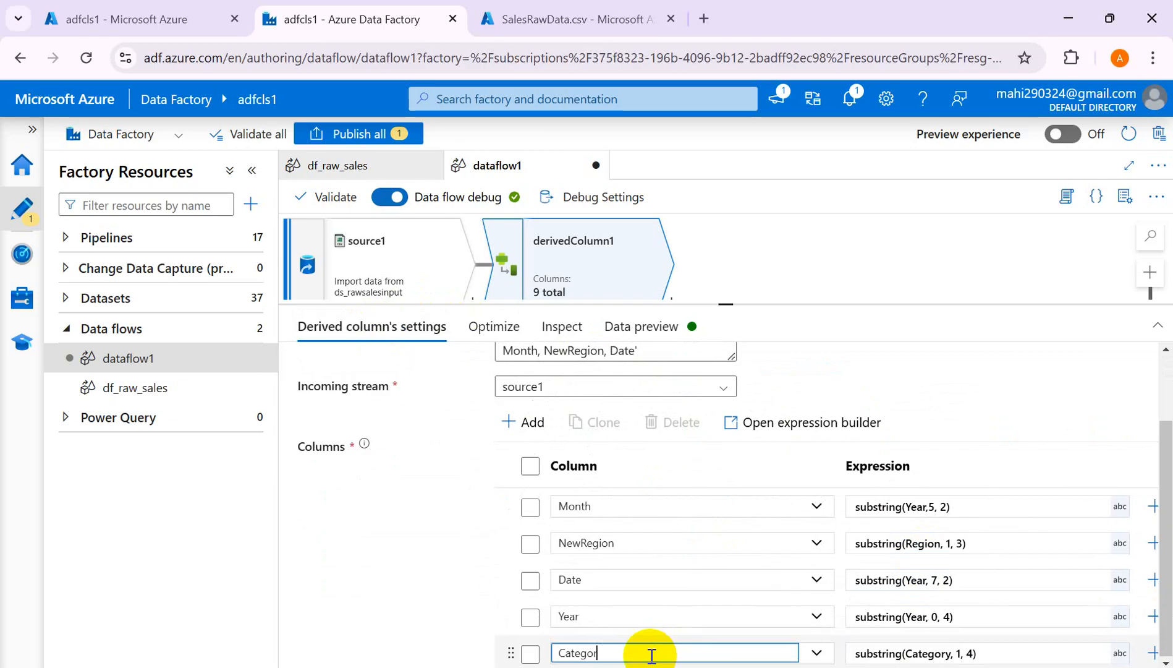
pyautogui.write('NewRegio')
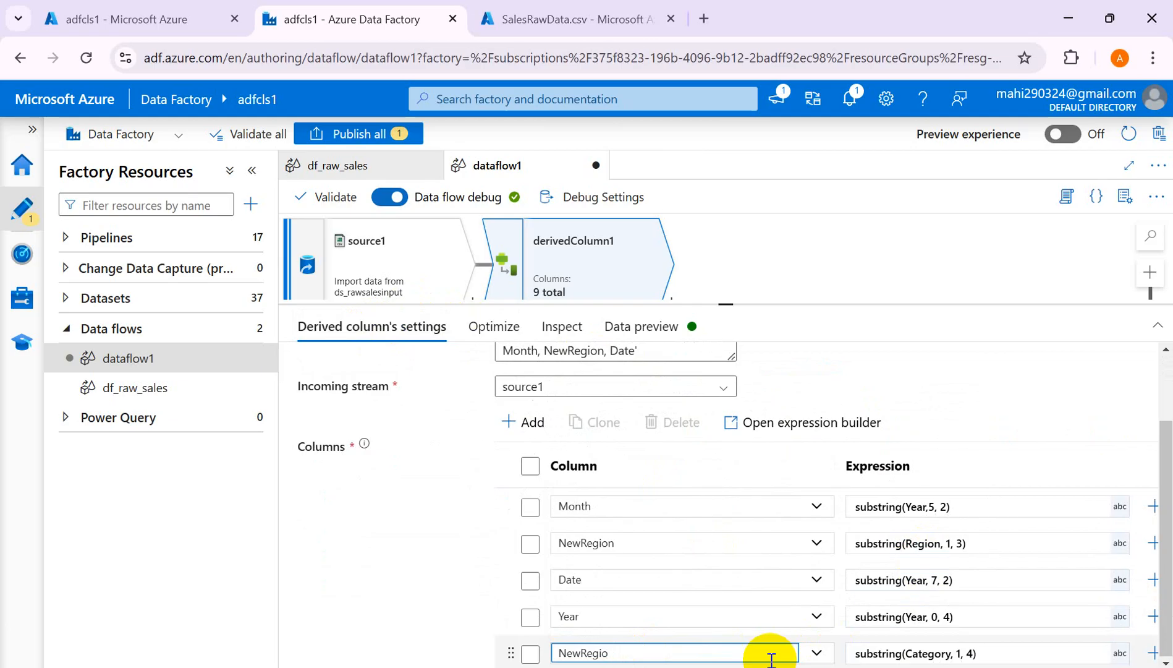
pyautogui.press('BackSpace')
pyautogui.press('BackSpace')
pyautogui.press('BackSpace')
pyautogui.press('BackSpace')
pyautogui.press('BackSpace')
pyautogui.press('BackSpace')
pyautogui.press('BackSpace')
pyautogui.press('BackSpace')
pyautogui.write('Re')
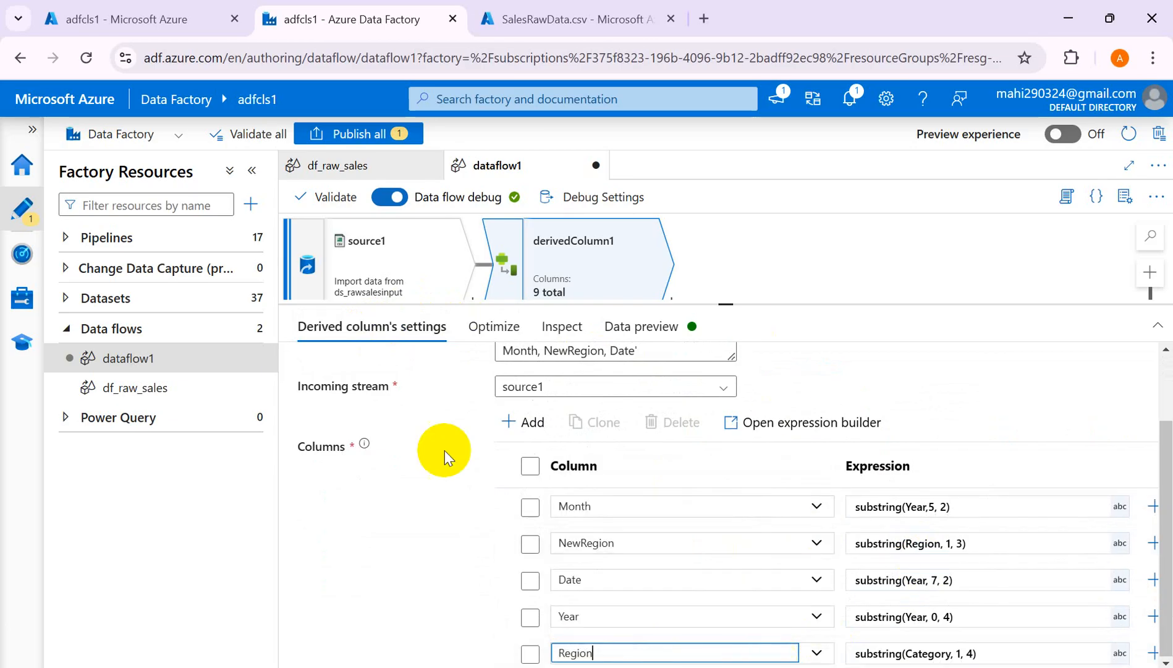
# Step: Add a new derived column named Region(Trimmed) and open its expression in the expression builder
pyautogui.click(538, 433)
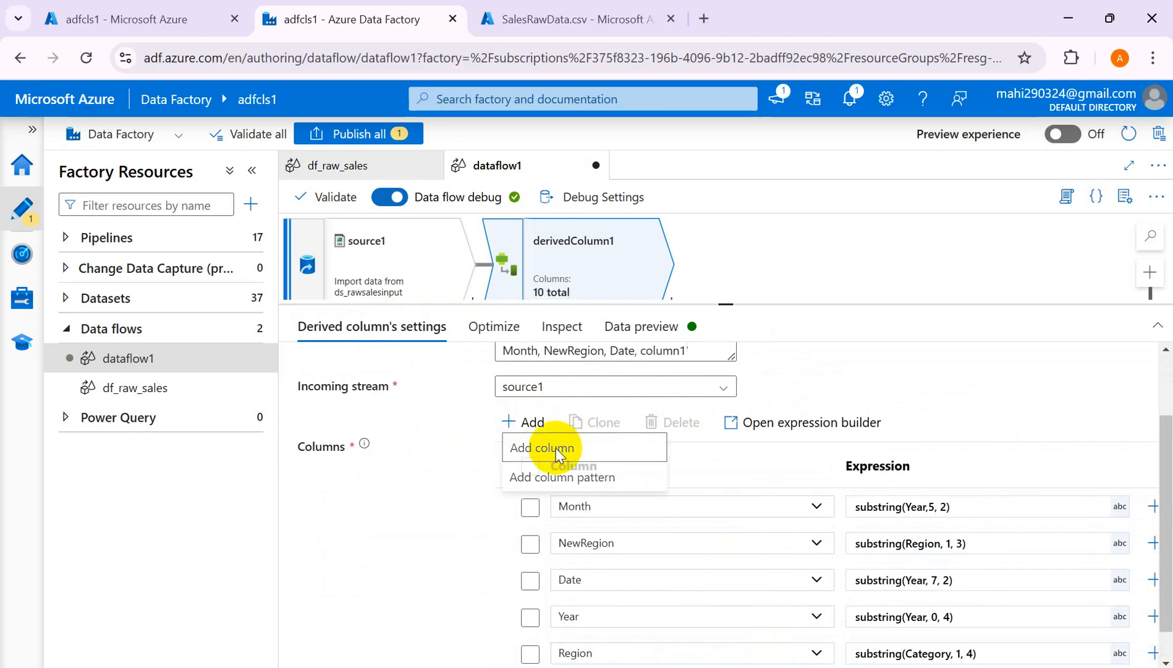
pyautogui.click(555, 448)
pyautogui.click(679, 652)
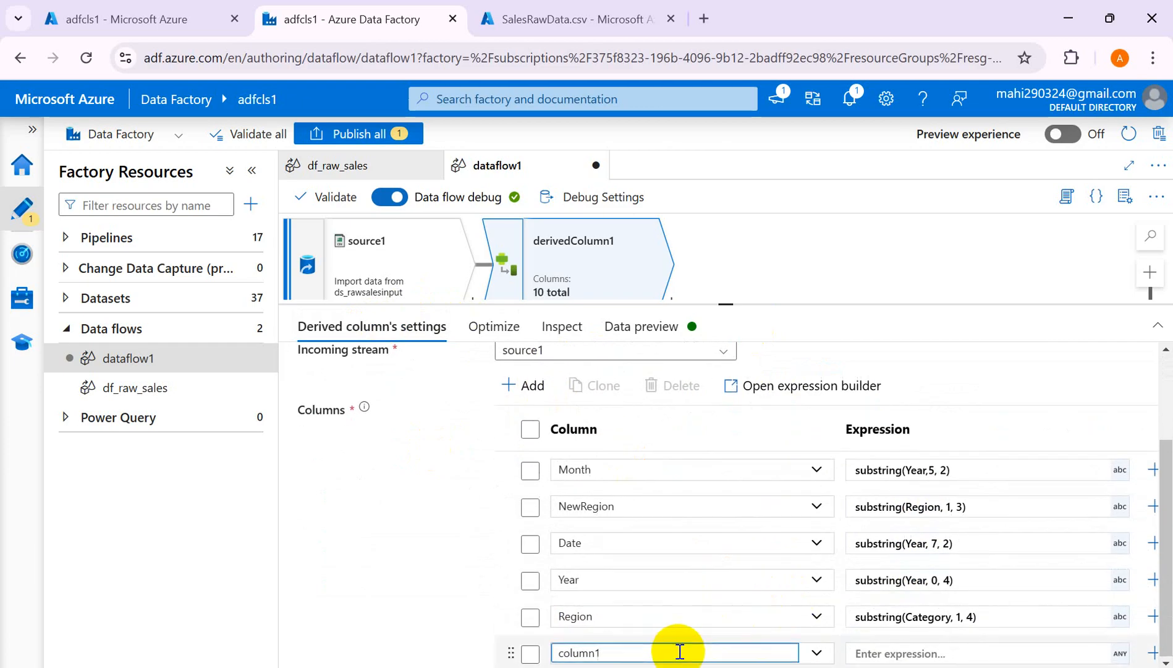
pyautogui.press('BackSpace')
pyautogui.press('BackSpace')
pyautogui.press('BackSpace')
pyautogui.press('BackSpace')
pyautogui.press('BackSpace')
pyautogui.press('BackSpace')
pyautogui.click(975, 649)
pyautogui.click(920, 654)
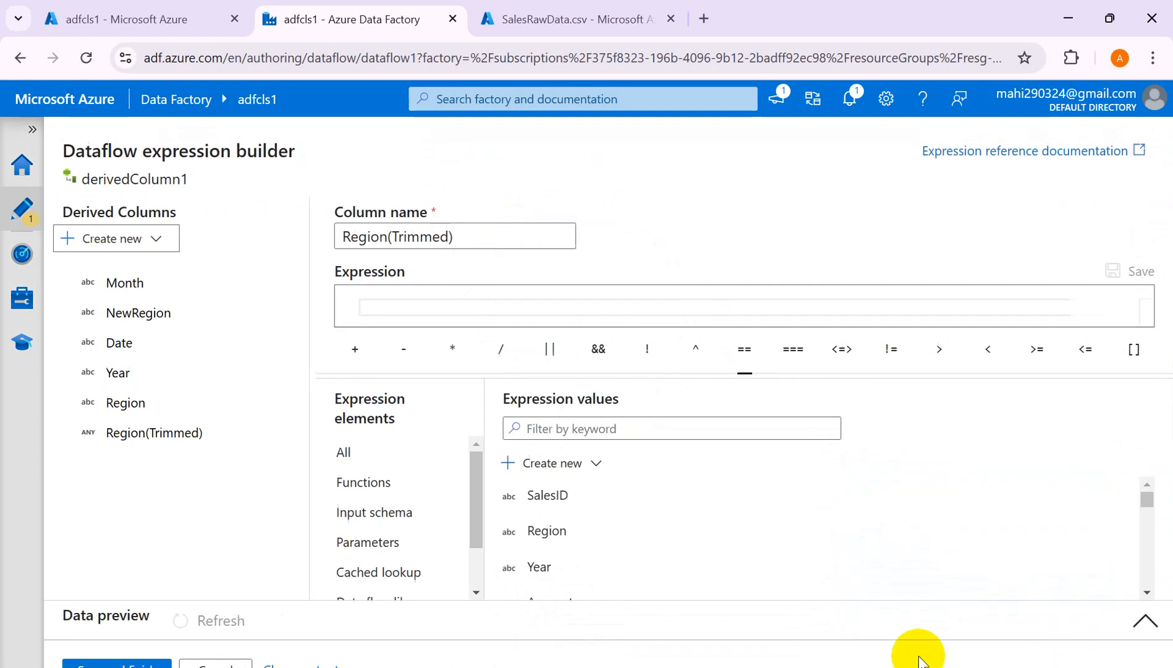
# Step: Define the Region(Trimmed) expression as trim(Region), without a trim characters argument, and save it
pyautogui.click(410, 296)
pyautogui.write('trim')
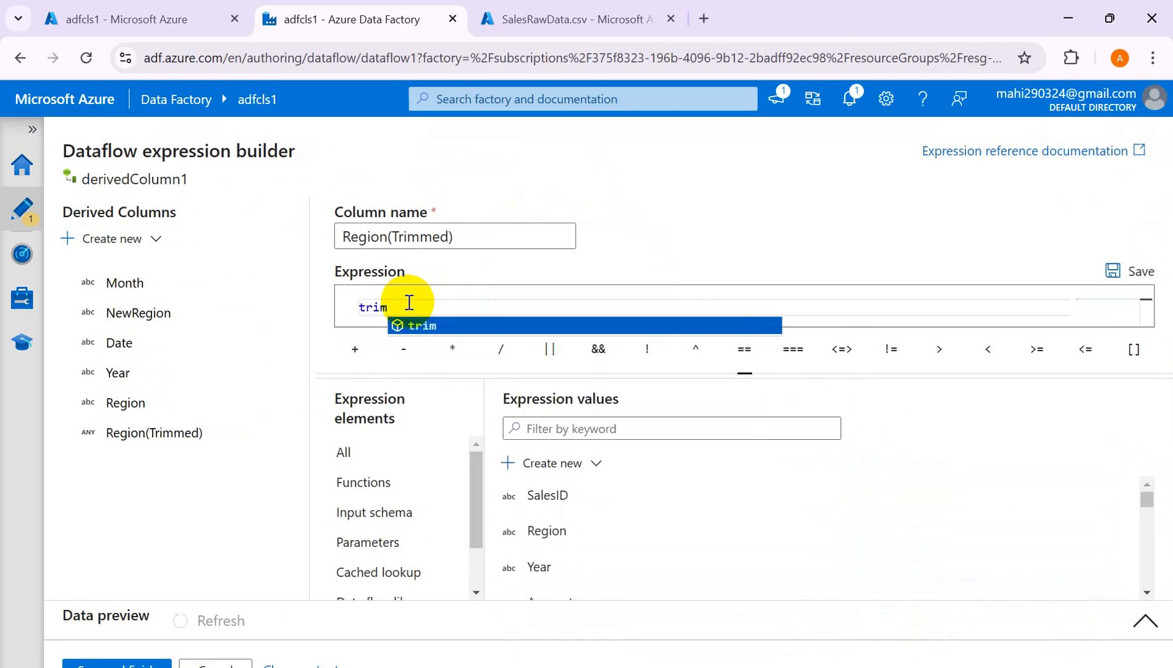
pyautogui.press('Return')
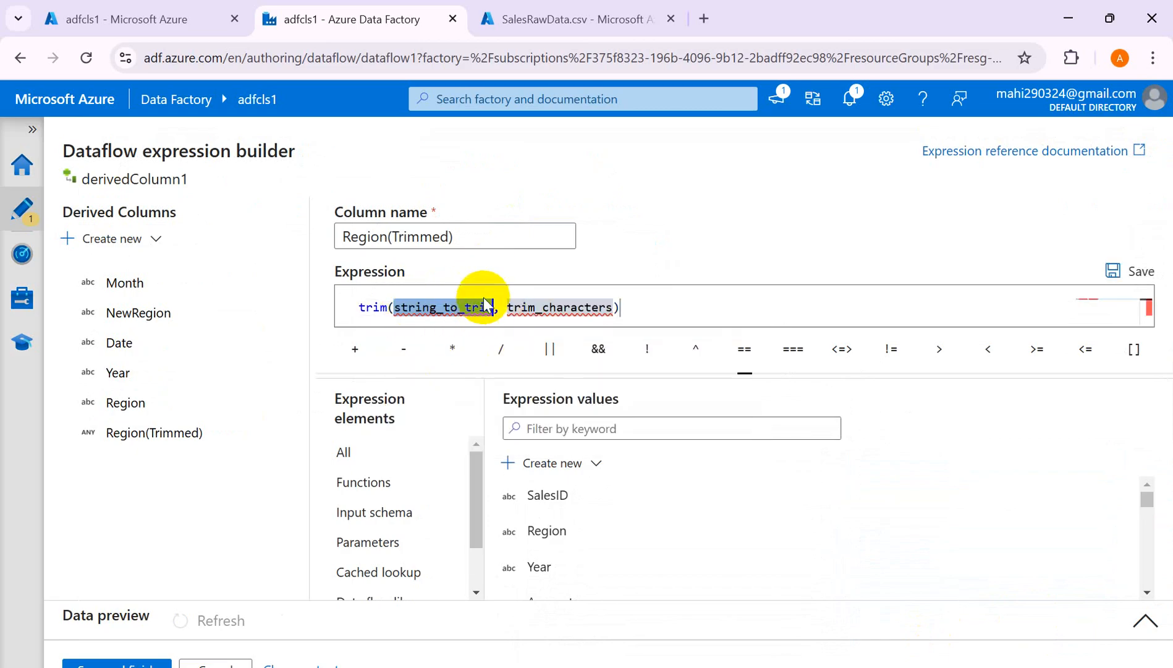
pyautogui.moveTo(495, 306); pyautogui.dragTo(613, 307)
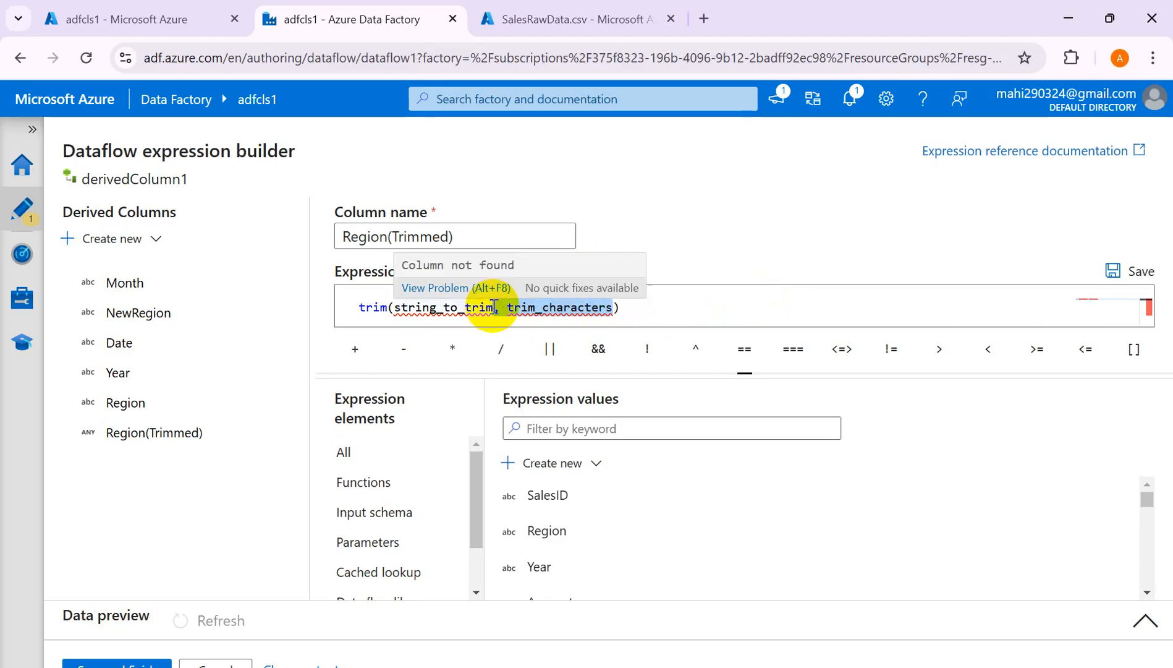
pyautogui.press('BackSpace')
pyautogui.press('BackSpace')
pyautogui.press('BackSpace')
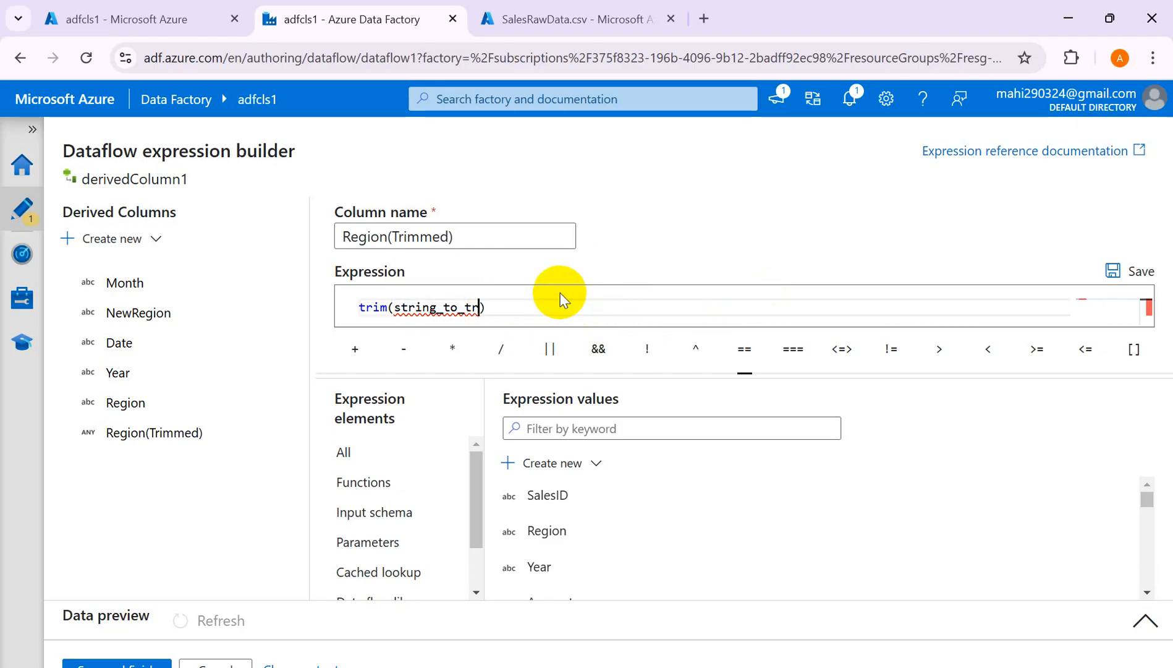
pyautogui.press('BackSpace')
pyautogui.press('BackSpace')
pyautogui.press('BackSpace')
pyautogui.press('BackSpace')
pyautogui.press('BackSpace')
pyautogui.press('BackSpace')
pyautogui.press('BackSpace')
pyautogui.press('BackSpace')
pyautogui.press('BackSpace')
pyautogui.press('BackSpace')
pyautogui.press('BackSpace')
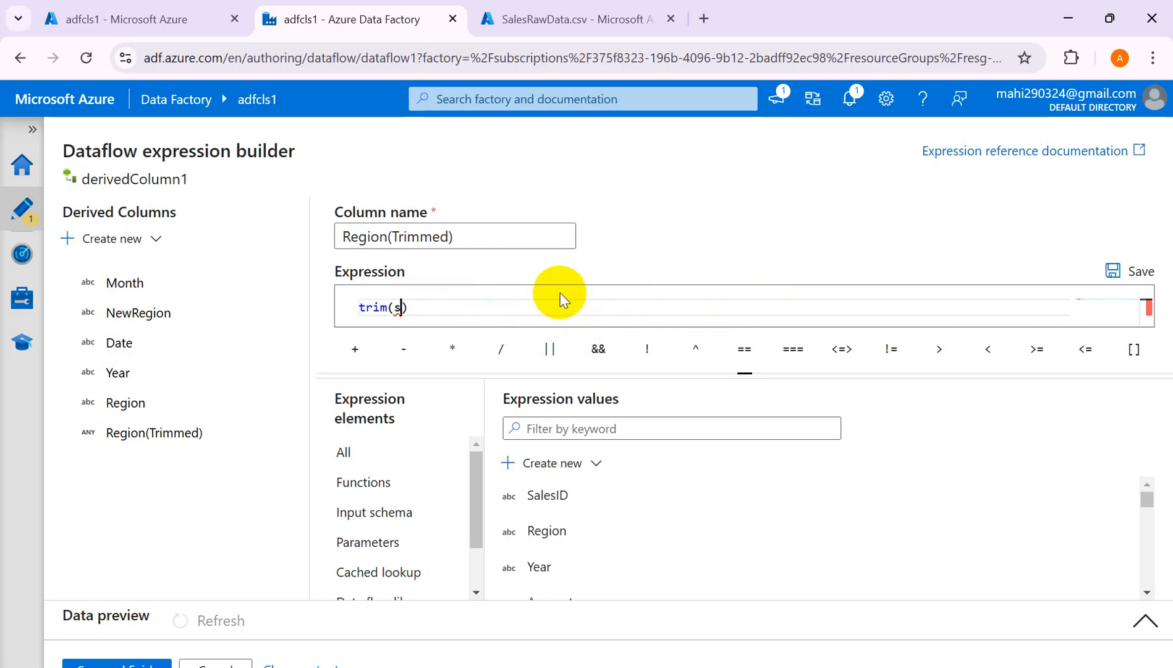
pyautogui.press('BackSpace')
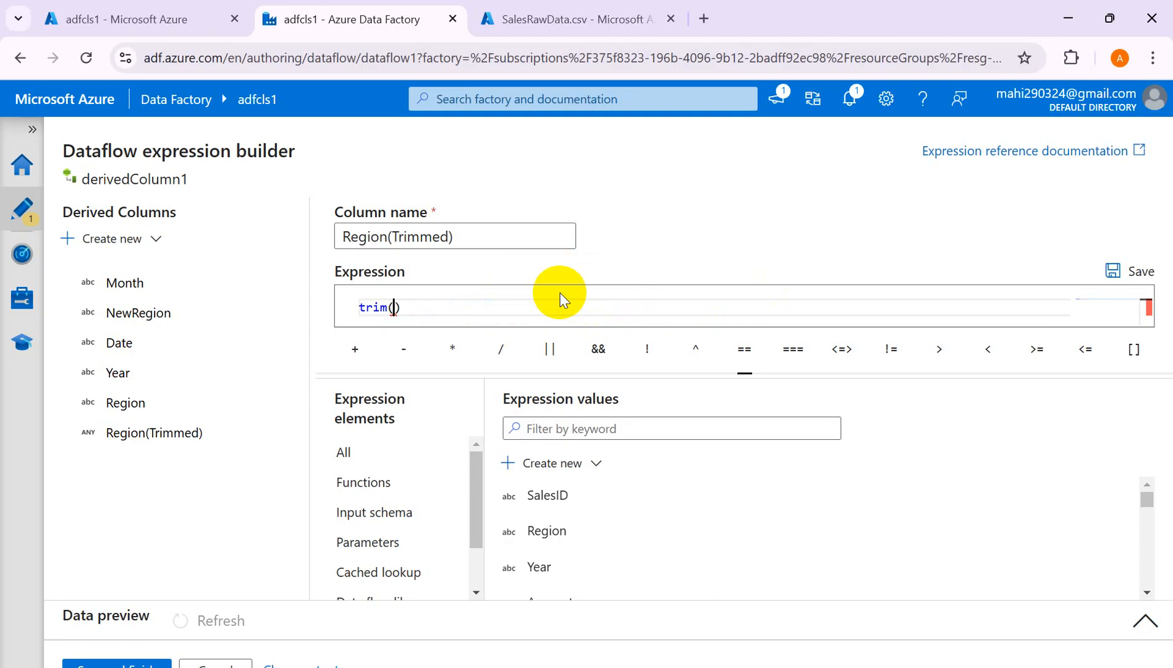
pyautogui.click(552, 530)
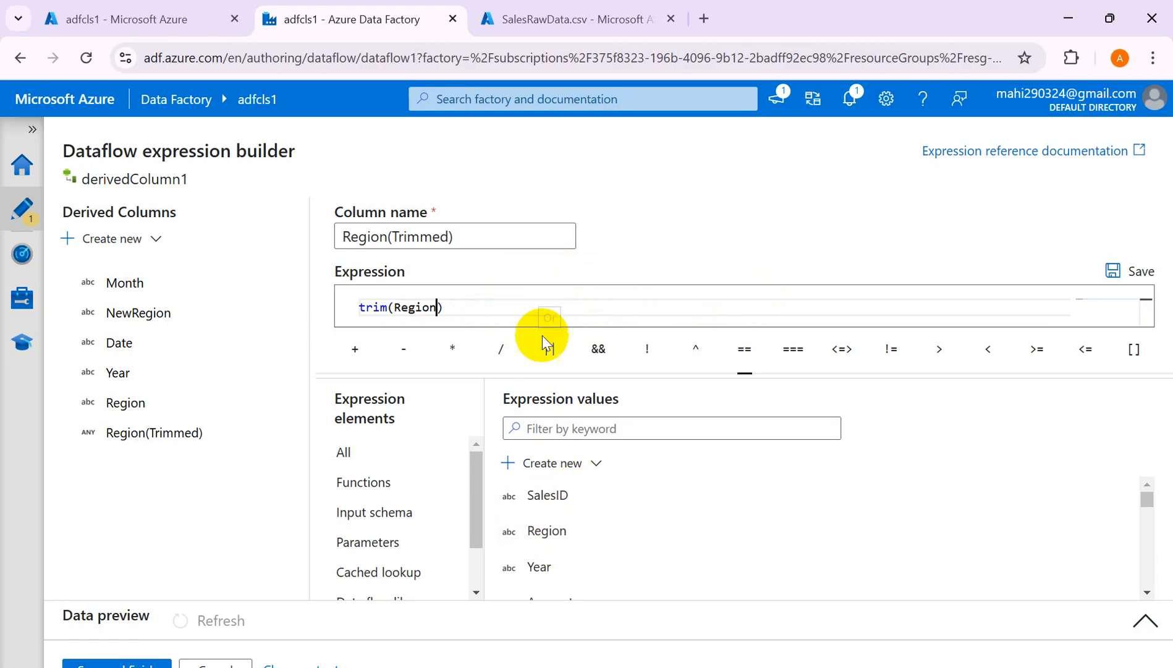
pyautogui.click(1113, 272)
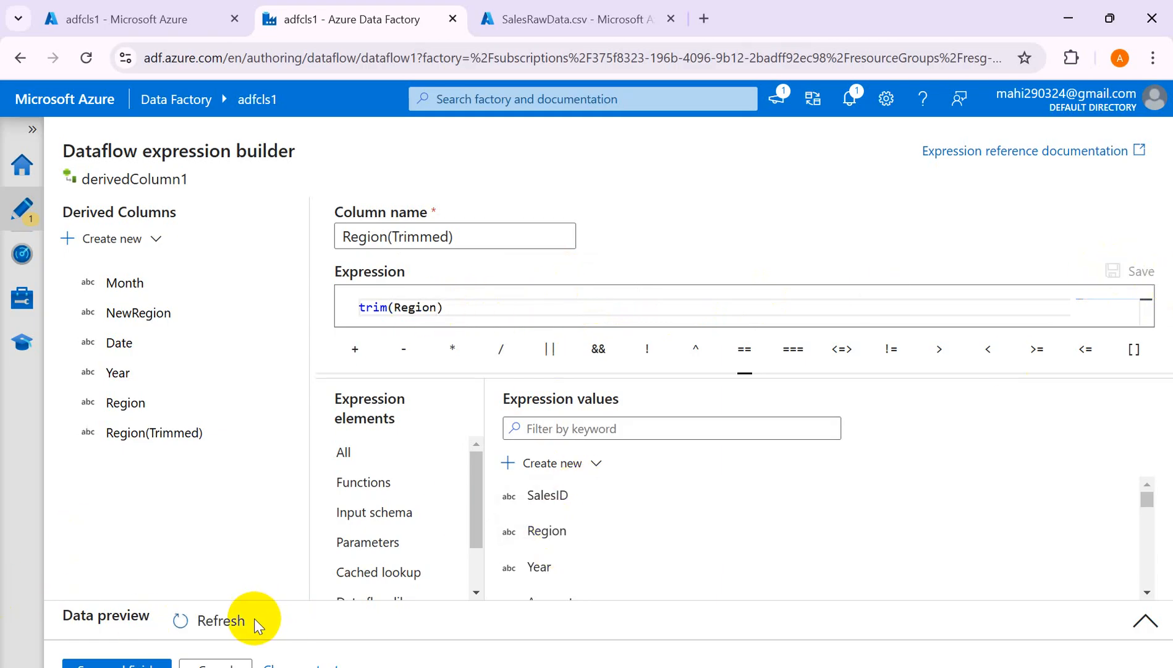
# Step: Refresh the data preview and compare the Region(Trimmed) output with the original Region values
pyautogui.click(216, 620)
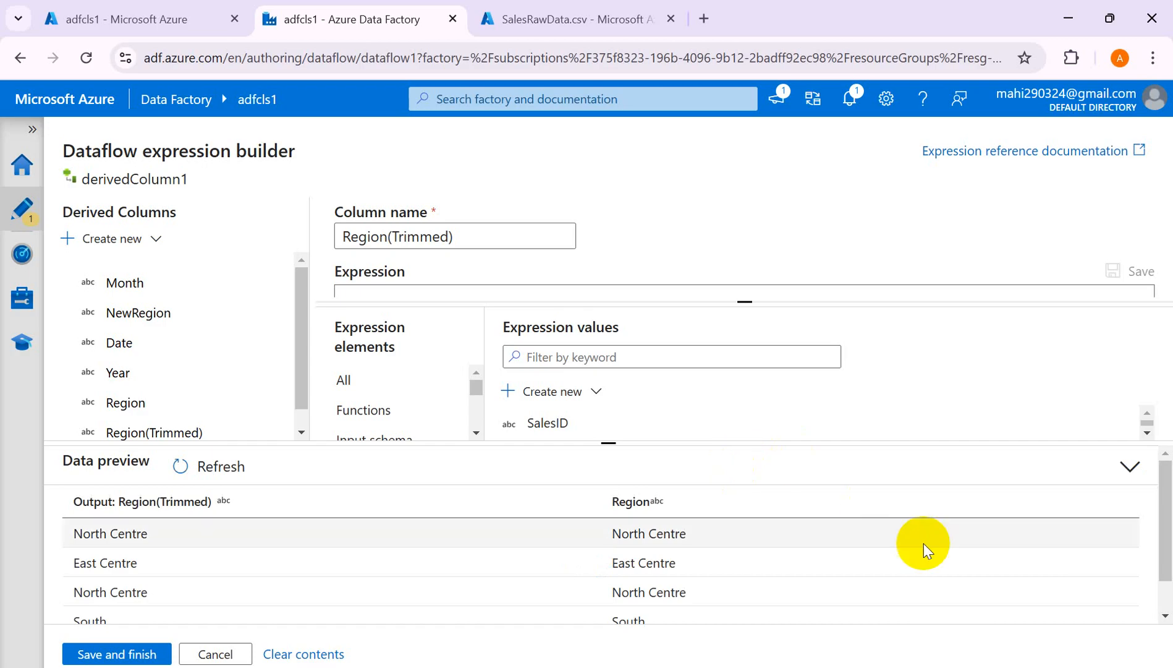
pyautogui.scroll(-1, 845, 591)
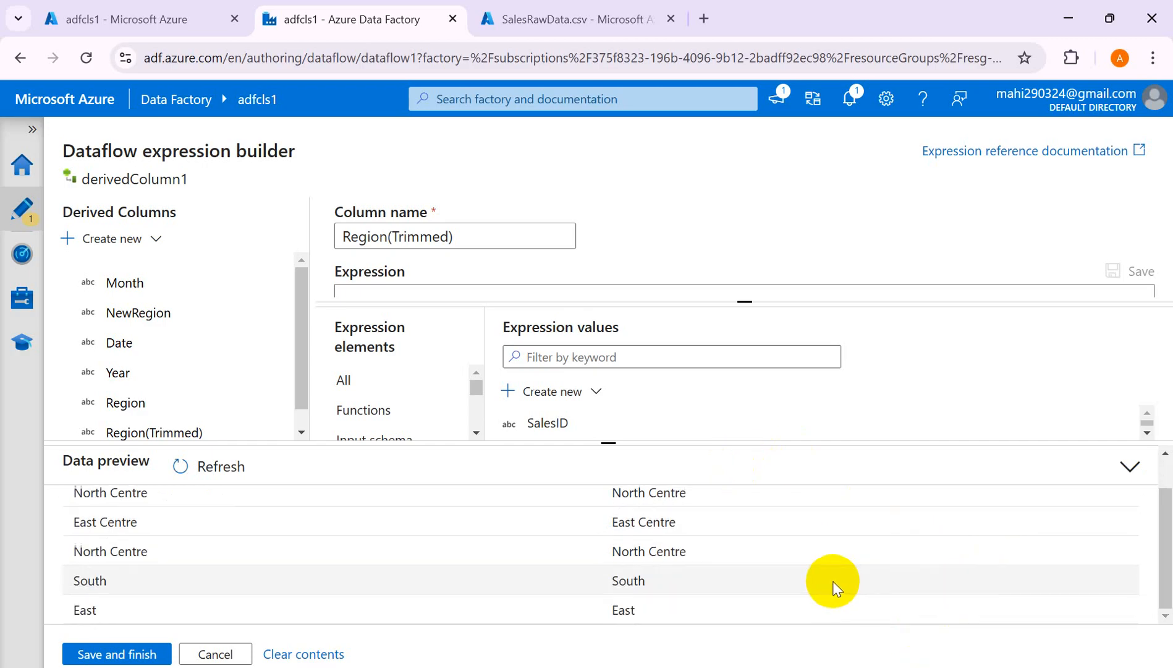
pyautogui.scroll(1, 833, 581)
pyautogui.scroll(-1, 836, 584)
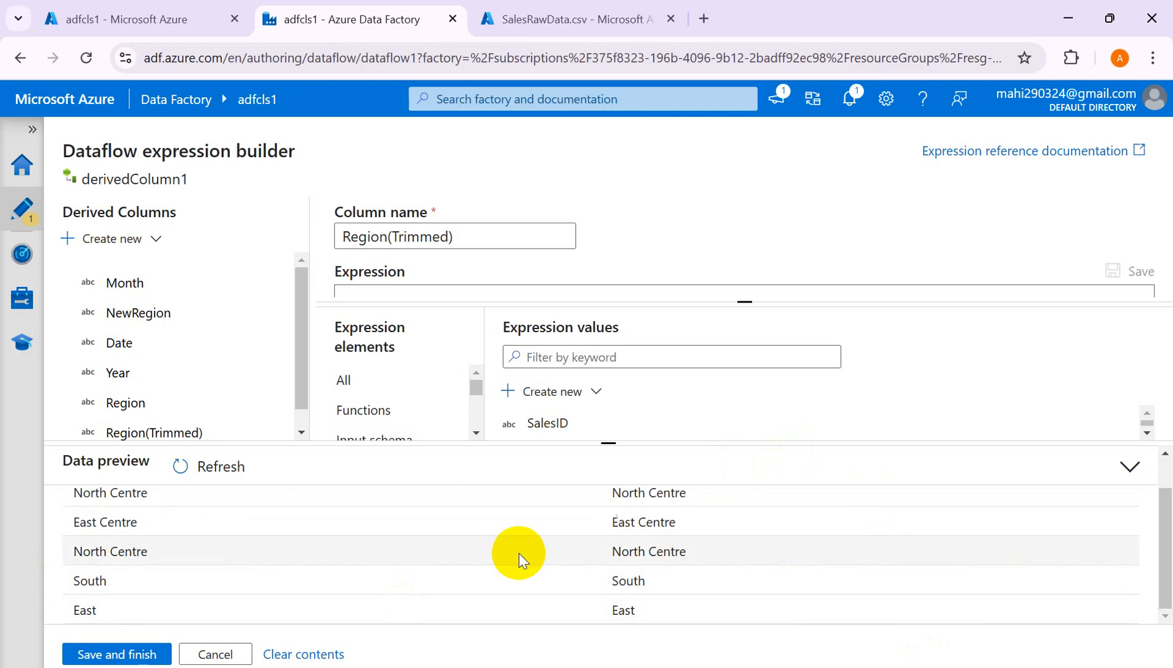
pyautogui.scroll(1, 748, 534)
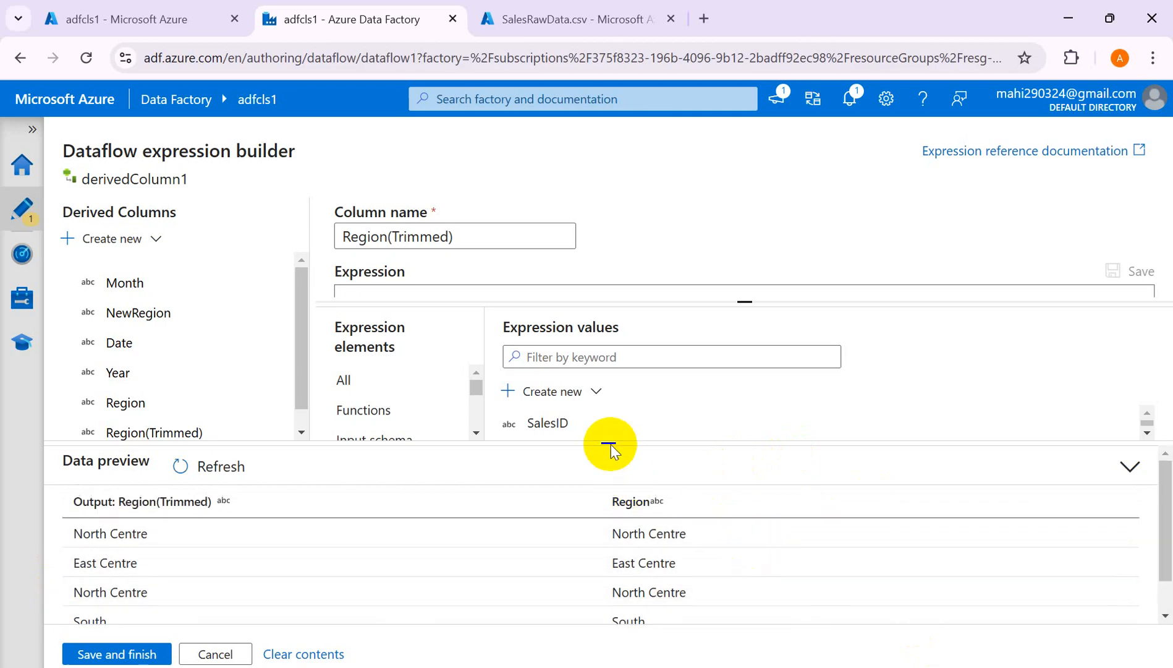
# Step: Try 2 as the second argument of the trim expression, making it trim(Region,2), and save it
pyautogui.moveTo(610, 440); pyautogui.dragTo(610, 518)
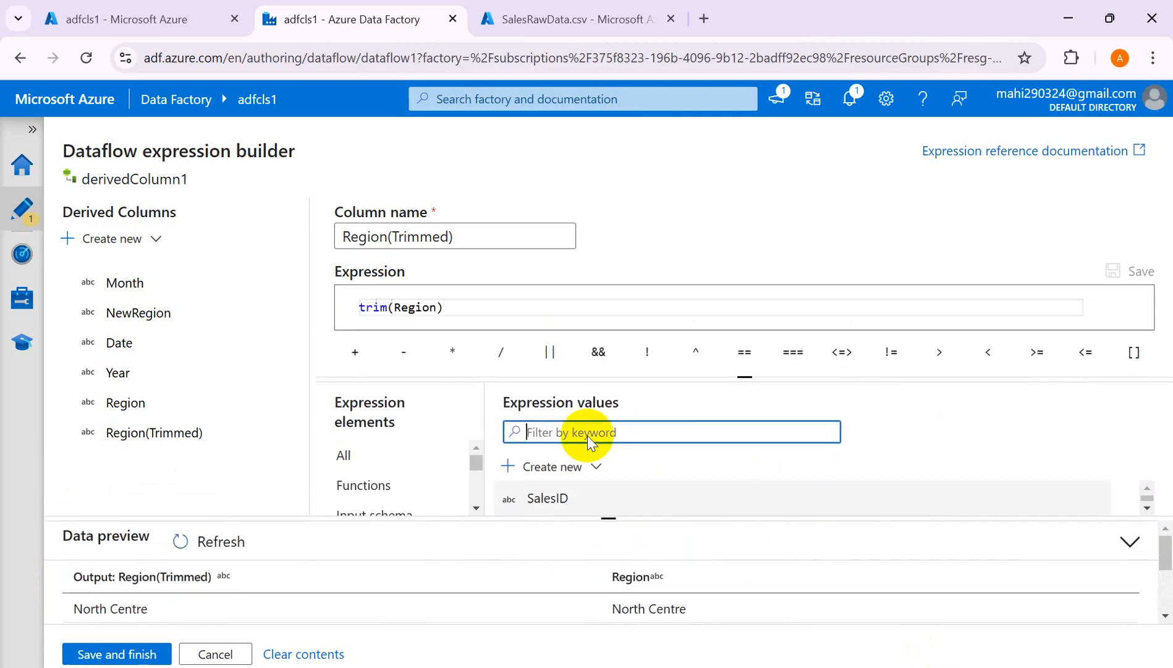
pyautogui.click(449, 297)
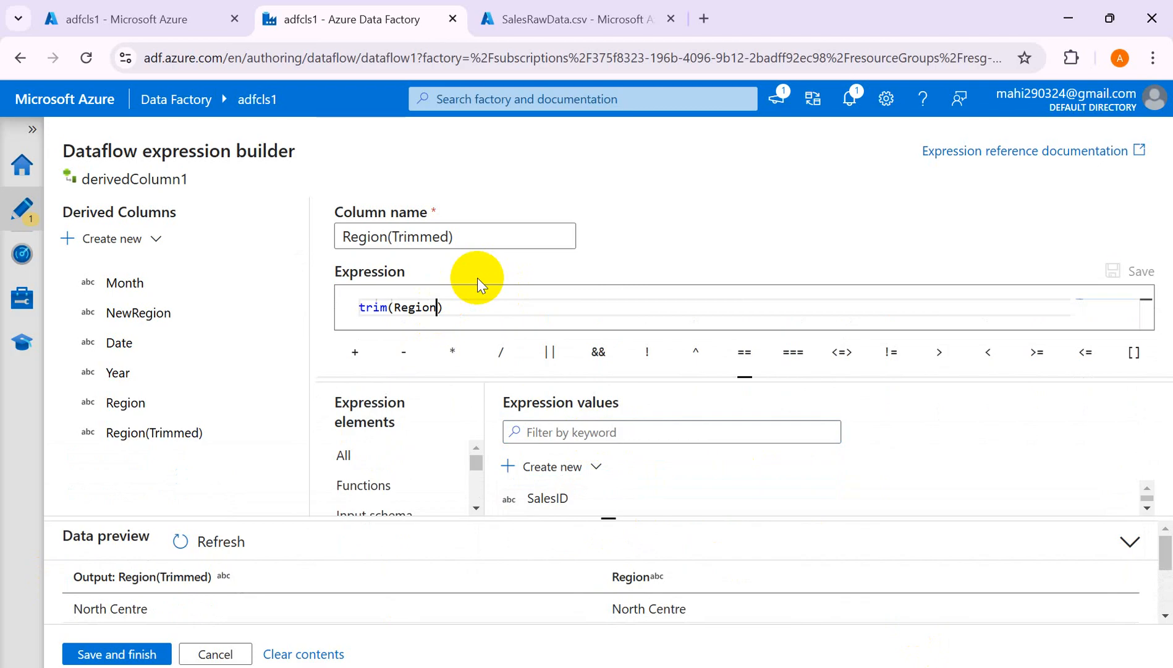
pyautogui.write(',2')
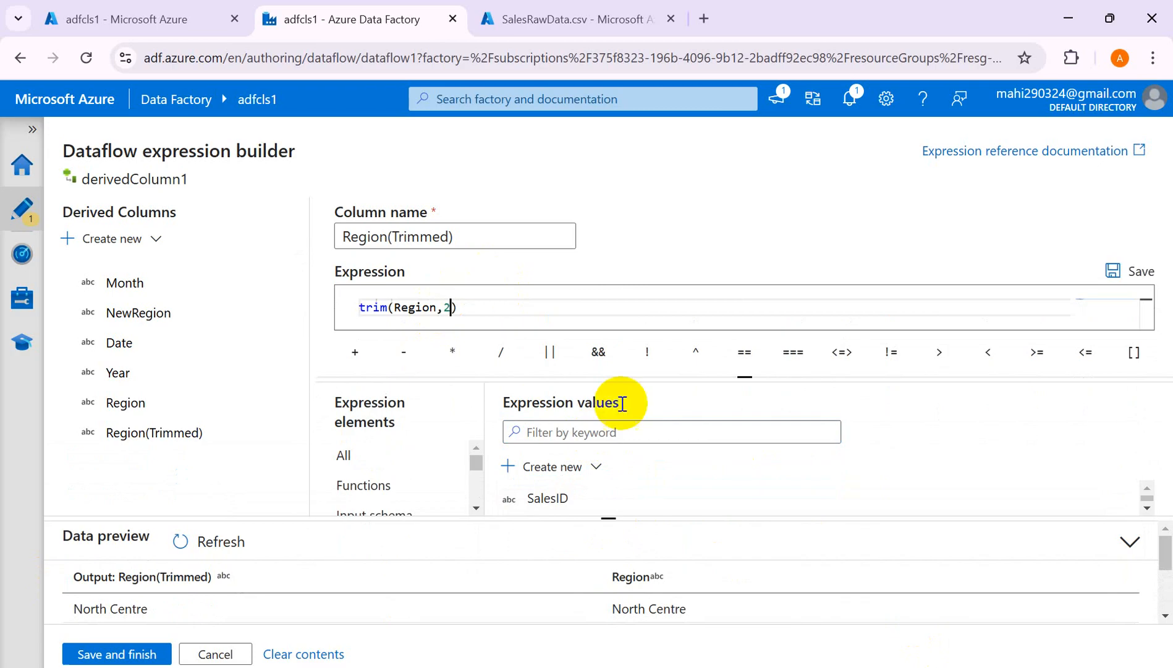
pyautogui.click(1138, 271)
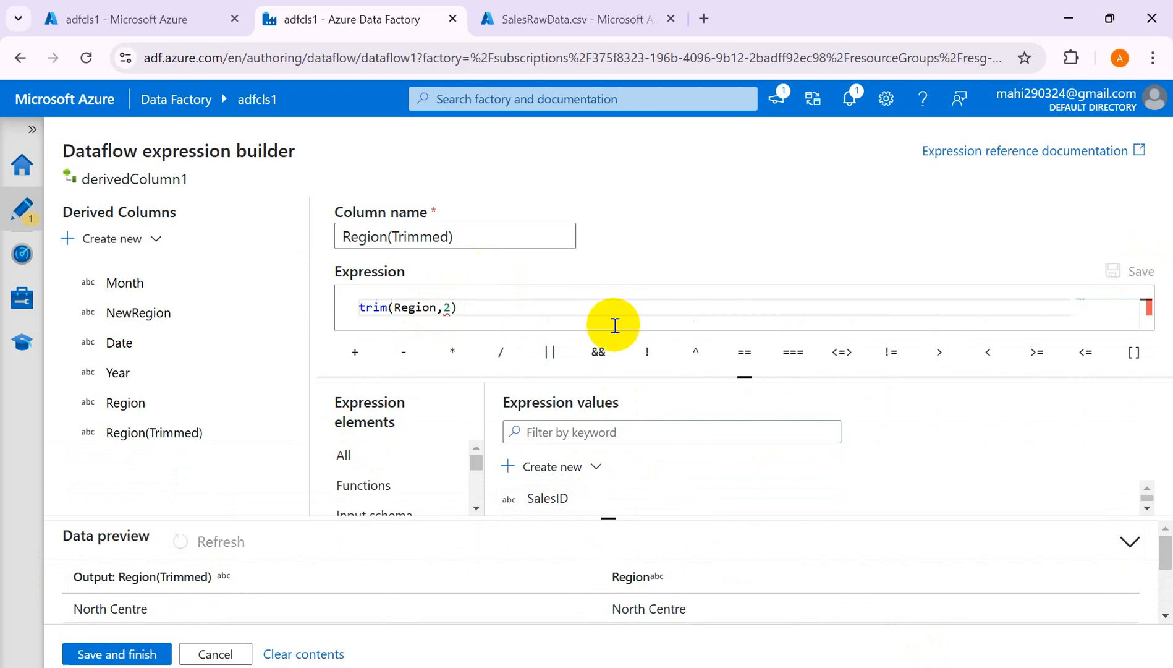
# Step: Change the Region(Trimmed) expression to trim(Region,'Nor') and save it
pyautogui.click(453, 305)
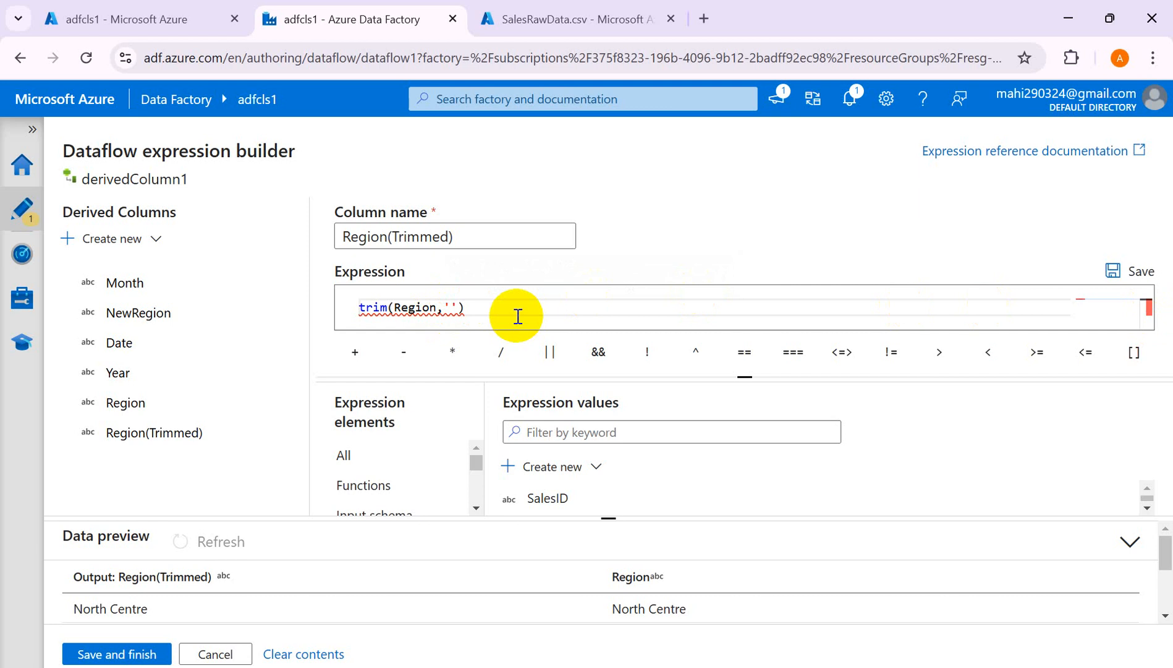
pyautogui.write('Nor')
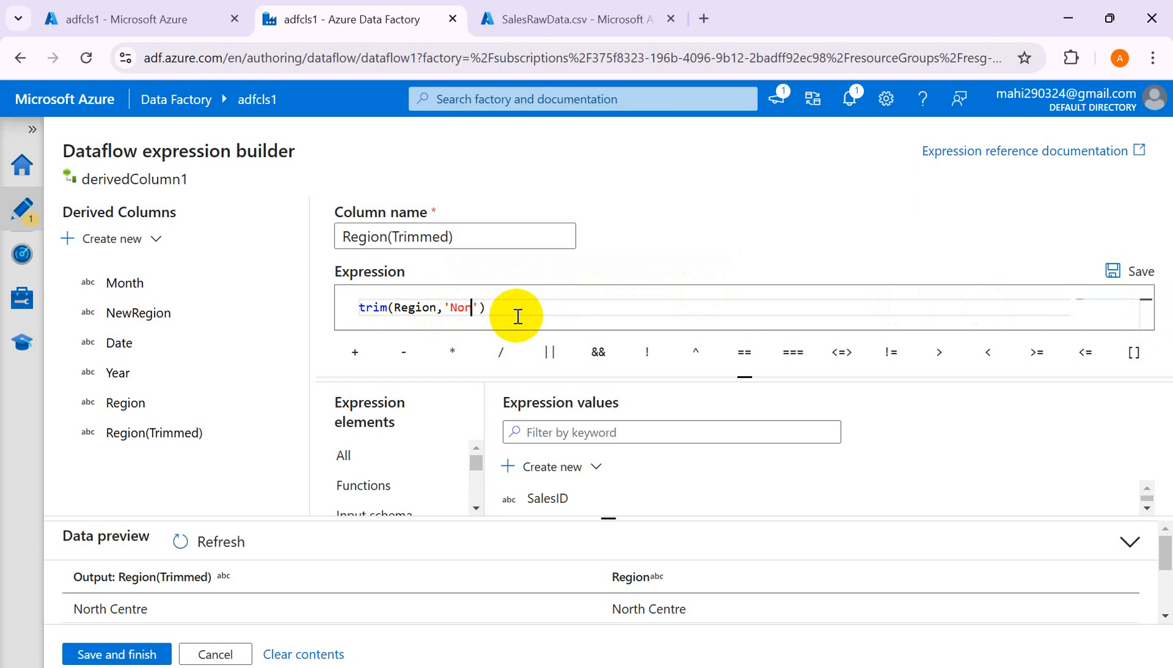
pyautogui.click(1113, 270)
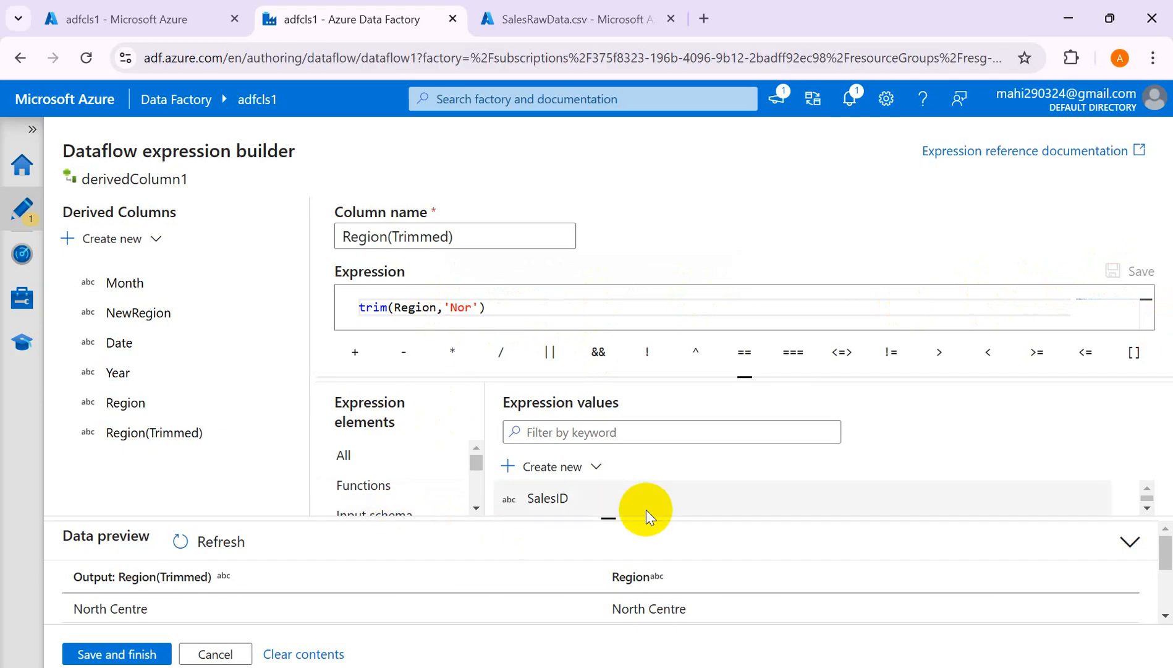
# Step: Refresh the data preview for the 'Nor' trim and resize the panes to see both expression and output
pyautogui.scroll(-2, 431, 470)
pyautogui.scroll(2, 431, 469)
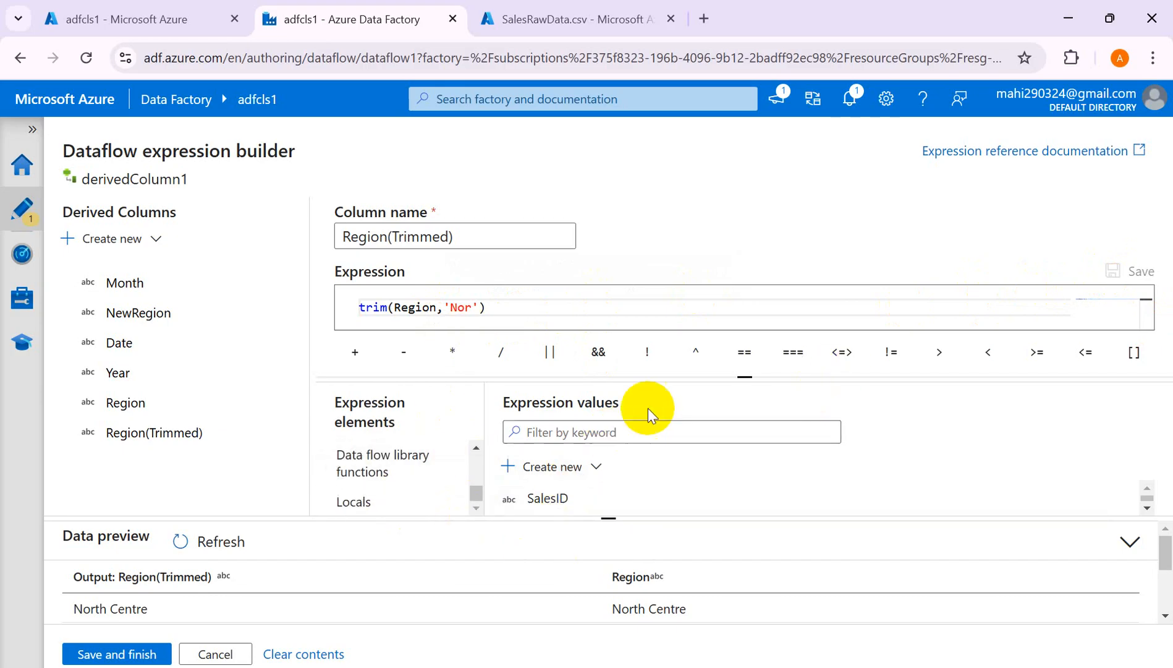
pyautogui.scroll(-1, 925, 488)
pyautogui.moveTo(1164, 549)
pyautogui.mouseDown()
pyautogui.moveTo(1161, 571)
pyautogui.moveTo(1159, 537)
pyautogui.mouseUp()
pyautogui.click(176, 541)
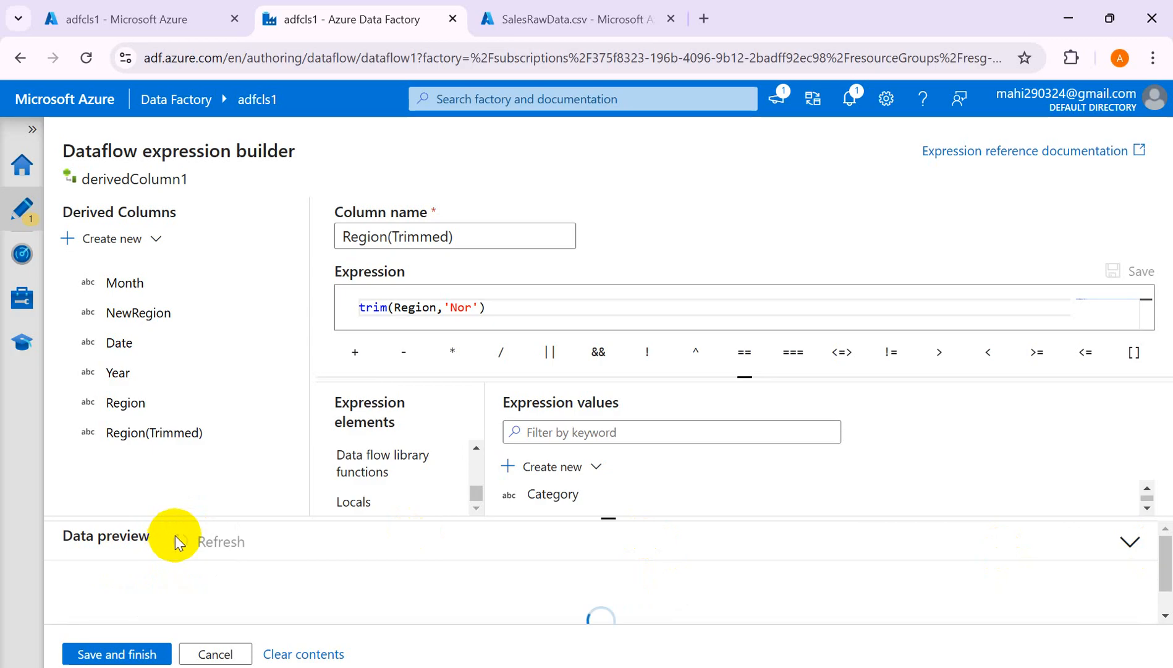
pyautogui.moveTo(608, 518); pyautogui.dragTo(618, 439)
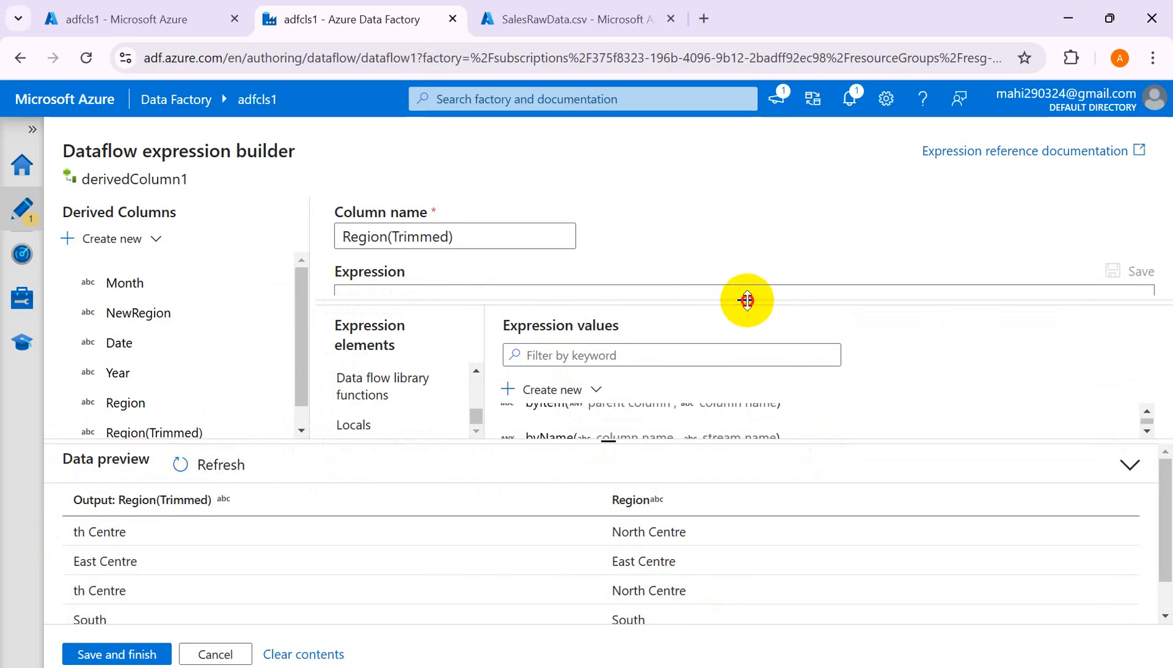
pyautogui.moveTo(749, 296); pyautogui.dragTo(741, 385)
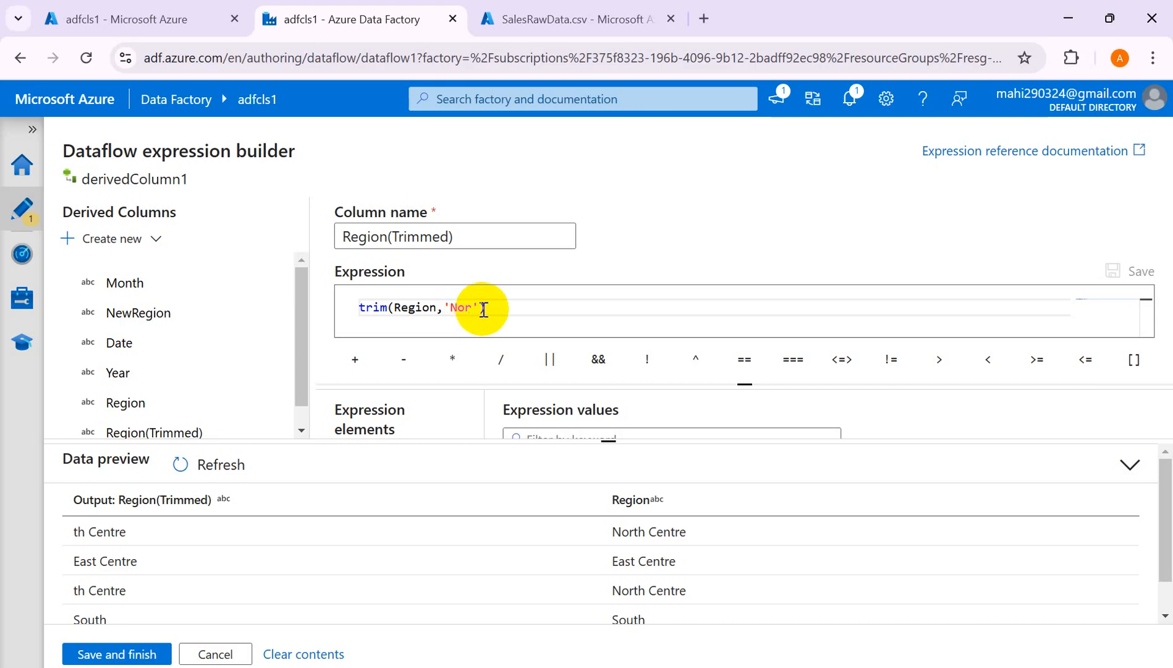
# Step: Clear the trim expression of Region(Trimmed) and check the replace function's syntax and example in the Word reference document
pyautogui.moveTo(490, 306); pyautogui.dragTo(338, 318)
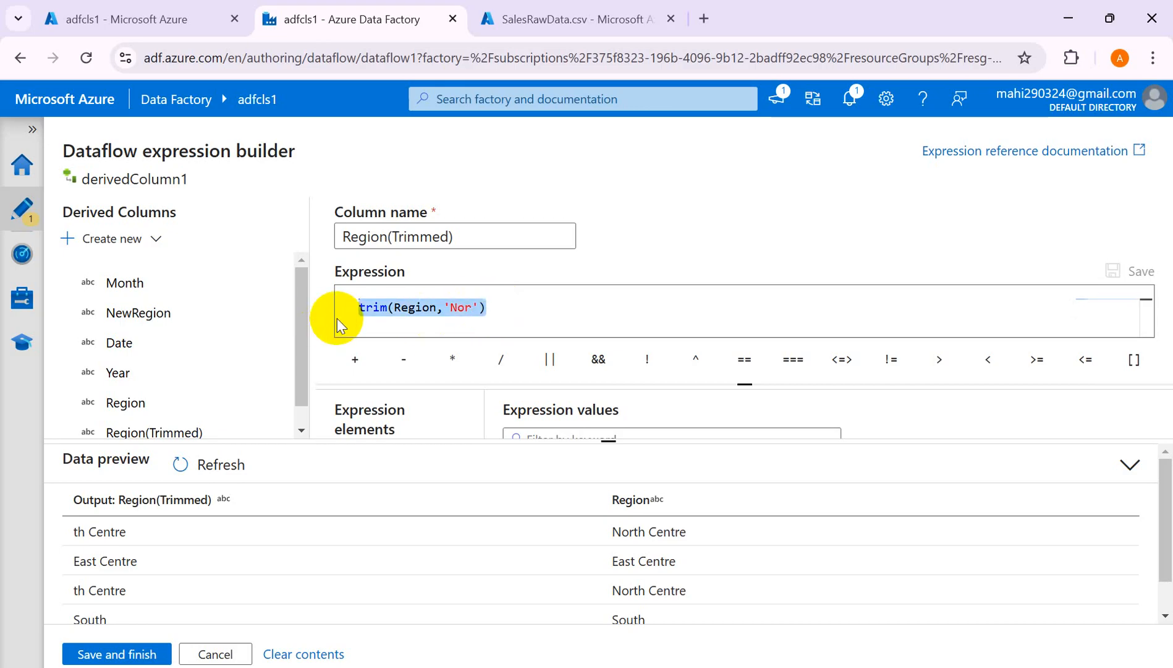
pyautogui.press('BackSpace')
pyautogui.hotkey('alt', 'Tab')
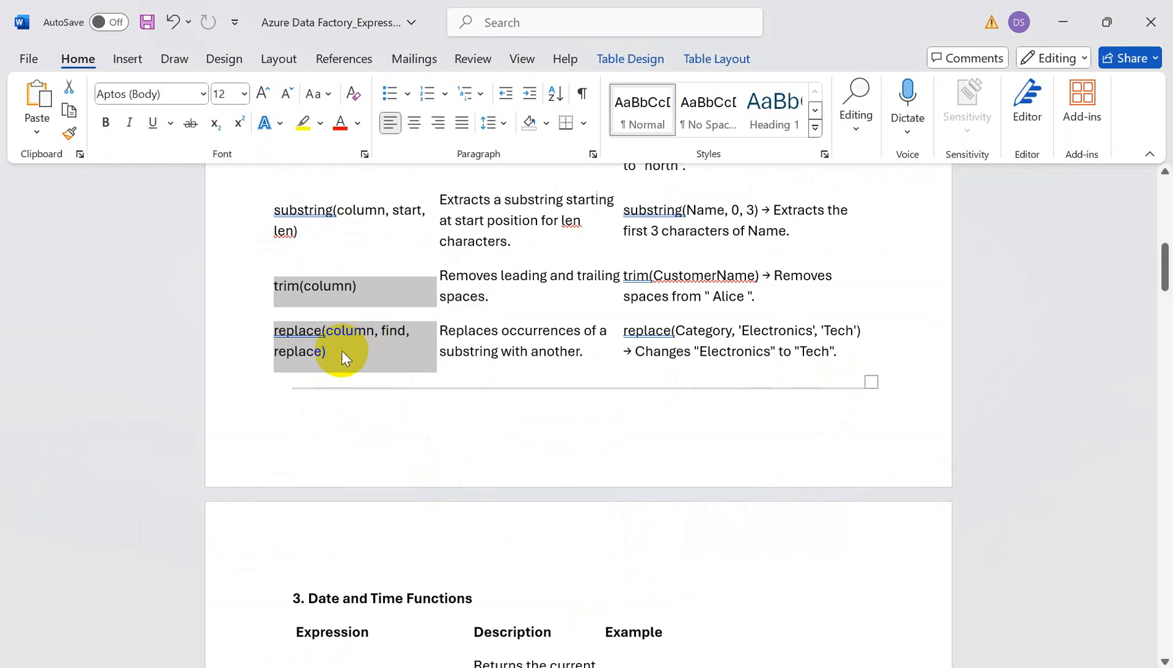
pyautogui.click(343, 352)
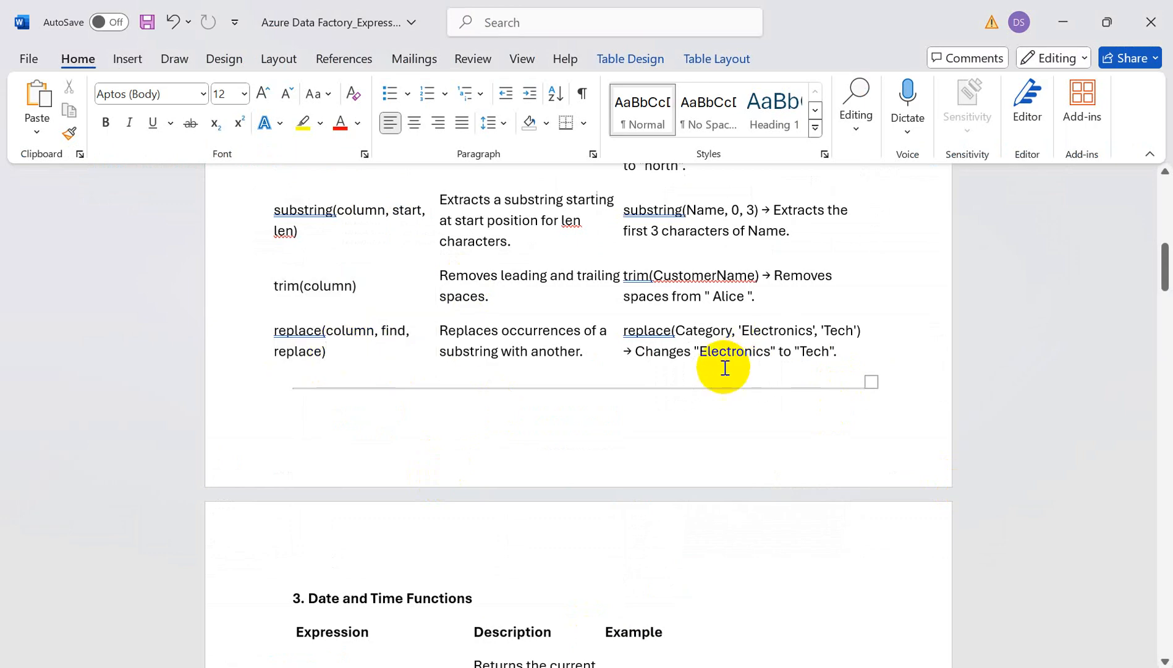
pyautogui.hotkey('alt', 'Tab')
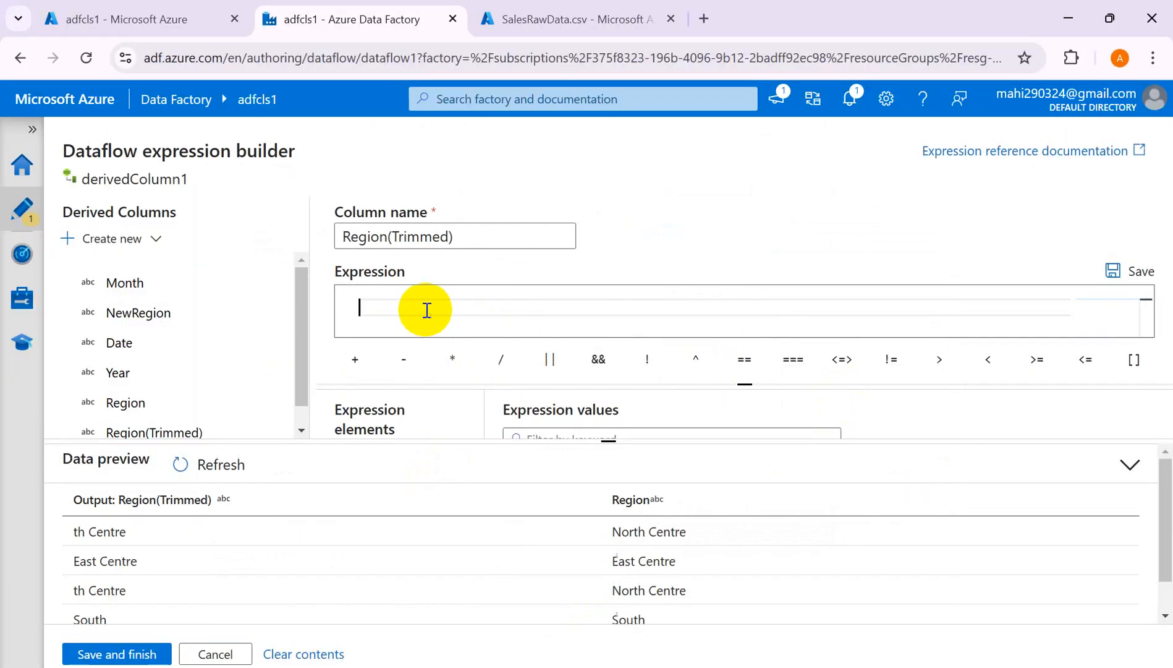
# Step: Insert the replace function template into the Region(Trimmed) expression and clear its first argument placeholder
pyautogui.write('re')
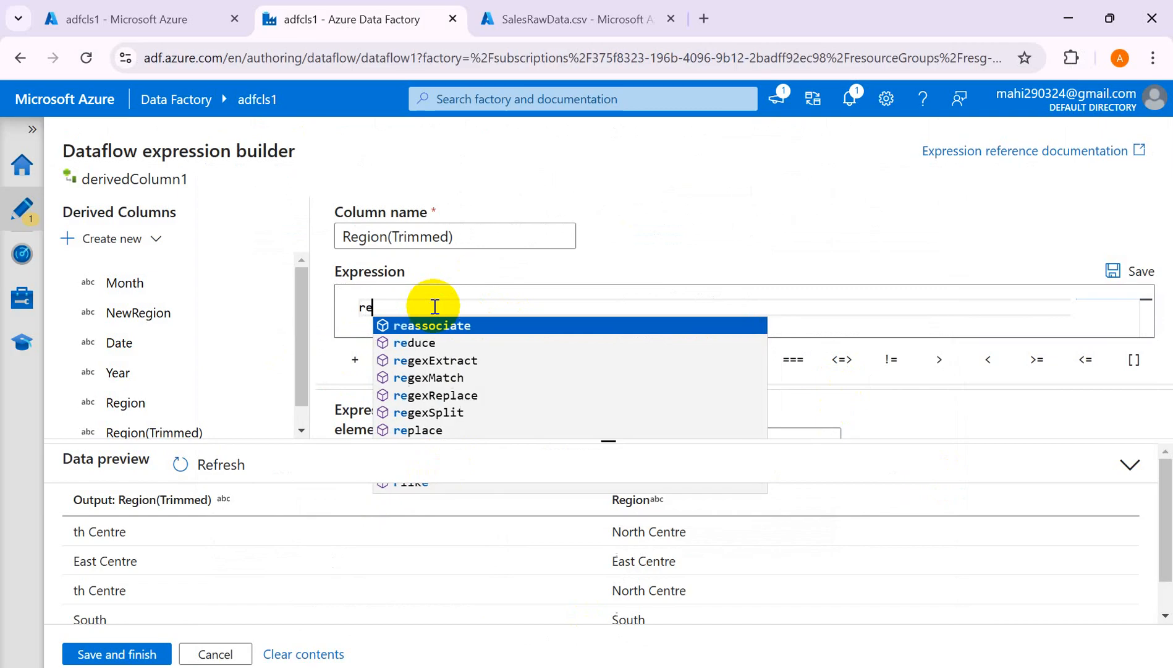
pyautogui.write('p')
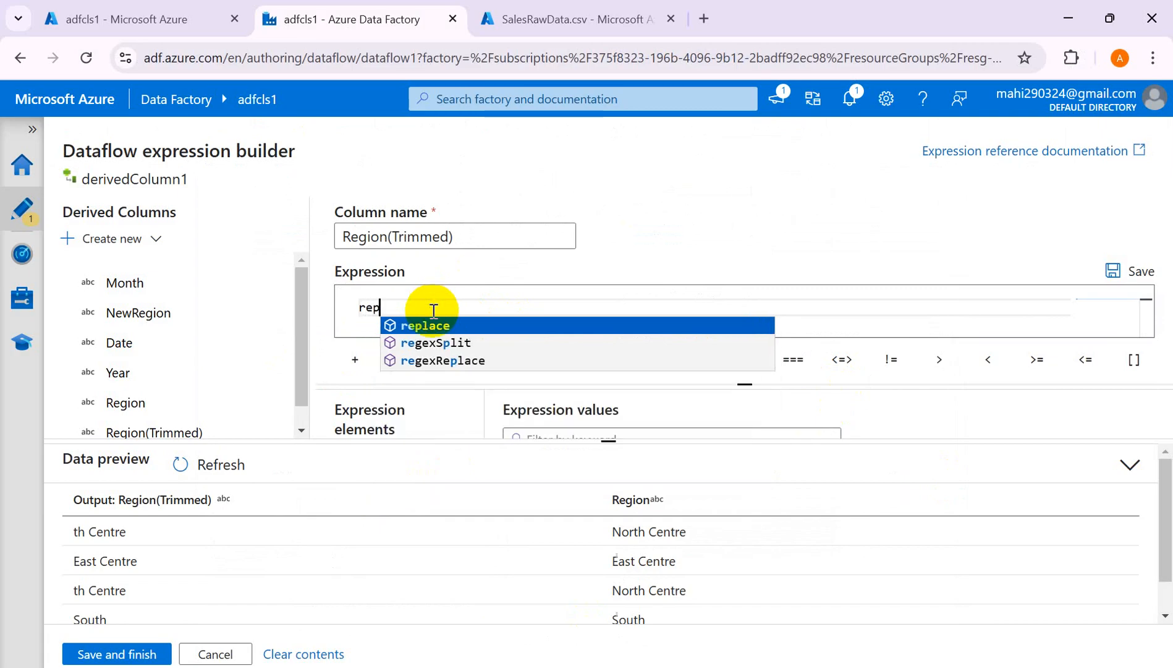
pyautogui.click(428, 325)
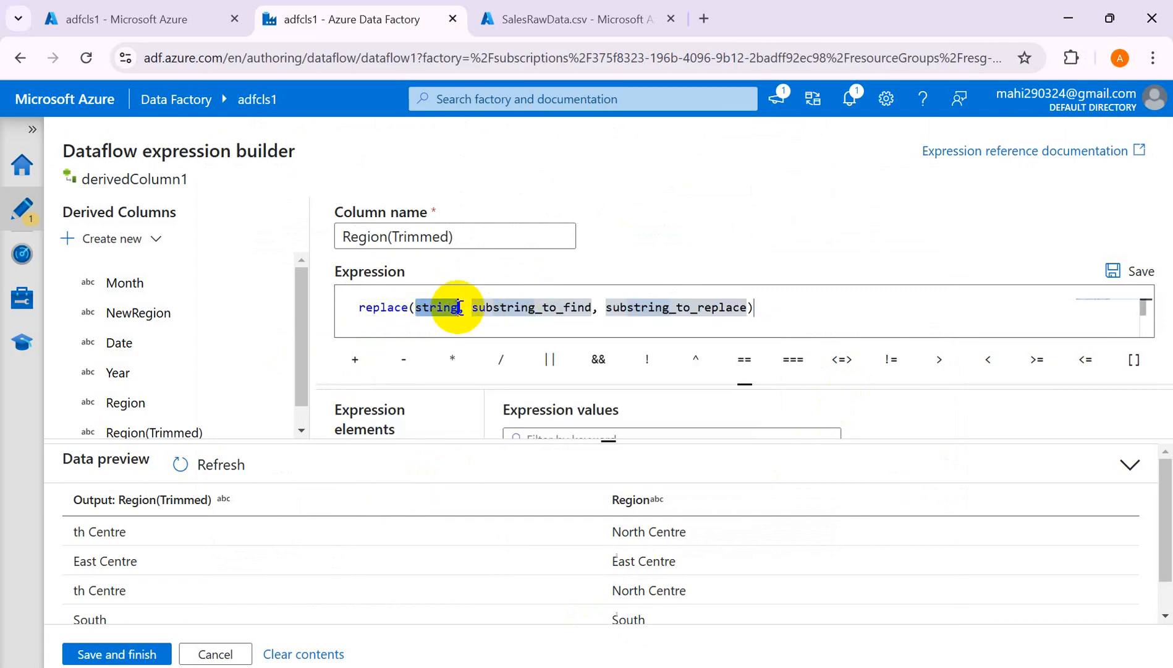
pyautogui.write('st')
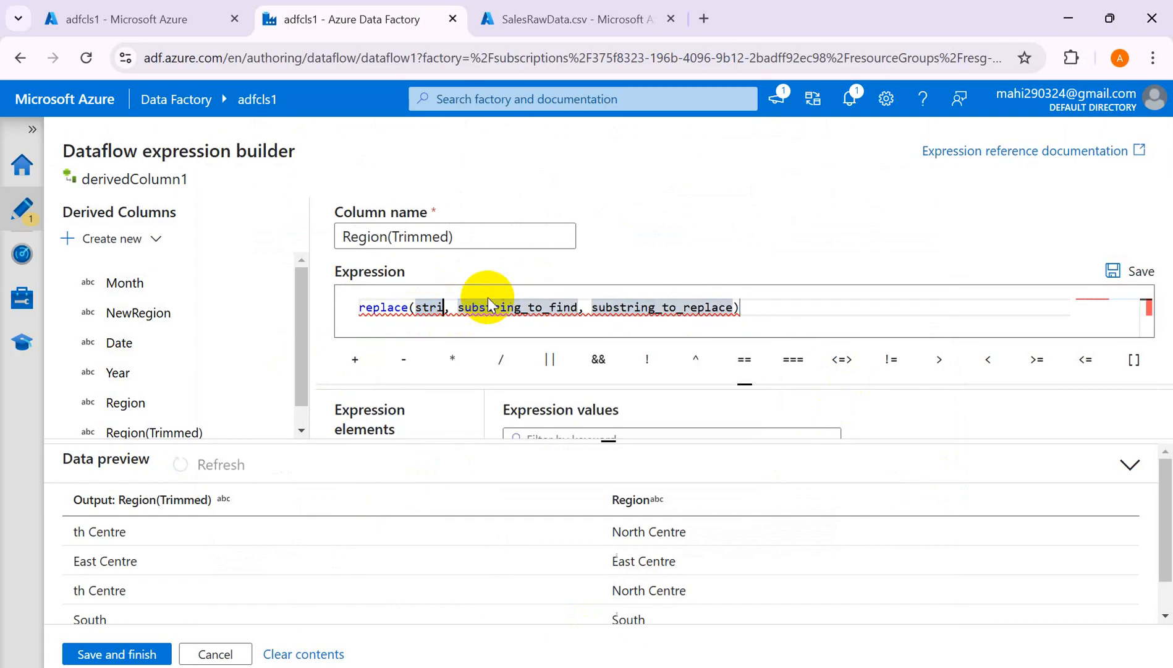
pyautogui.press('BackSpace')
pyautogui.press('BackSpace')
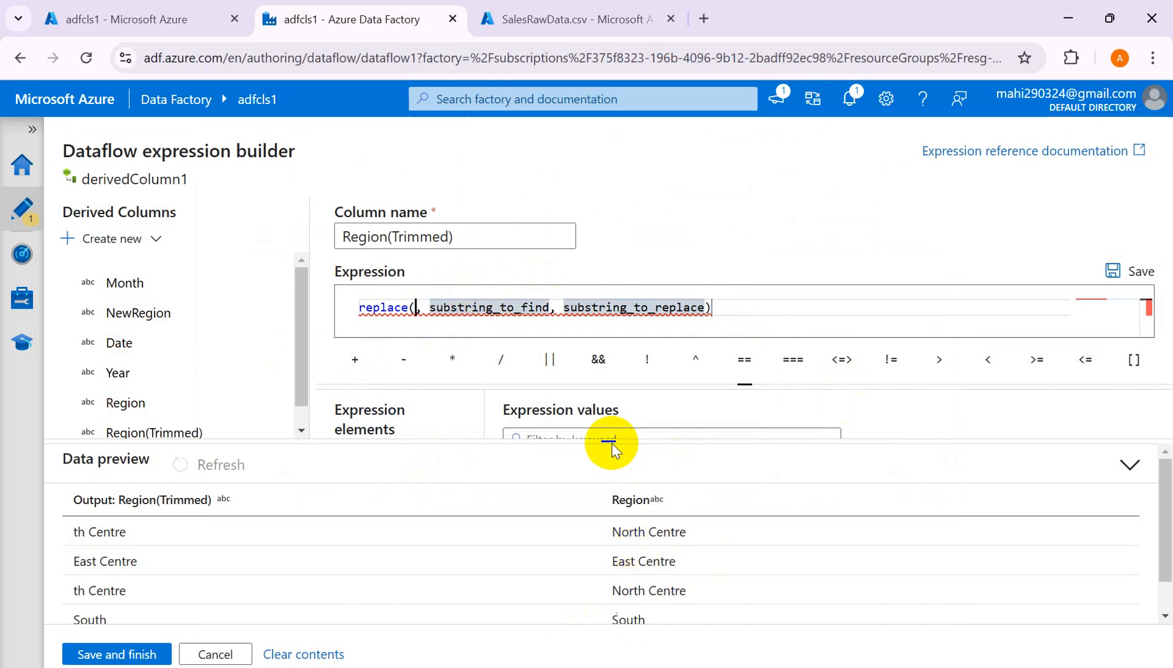
# Step: Enlarge the expression values area and look through all expression elements for the Region column
pyautogui.moveTo(612, 444); pyautogui.dragTo(612, 535)
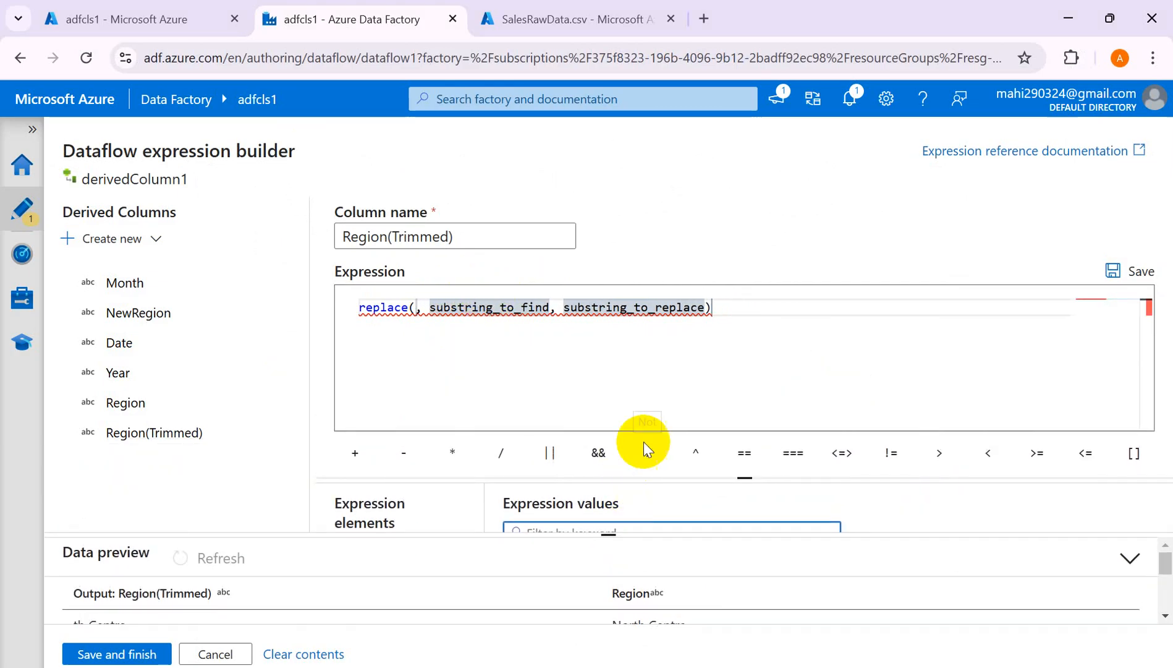
pyautogui.moveTo(747, 477); pyautogui.dragTo(749, 392)
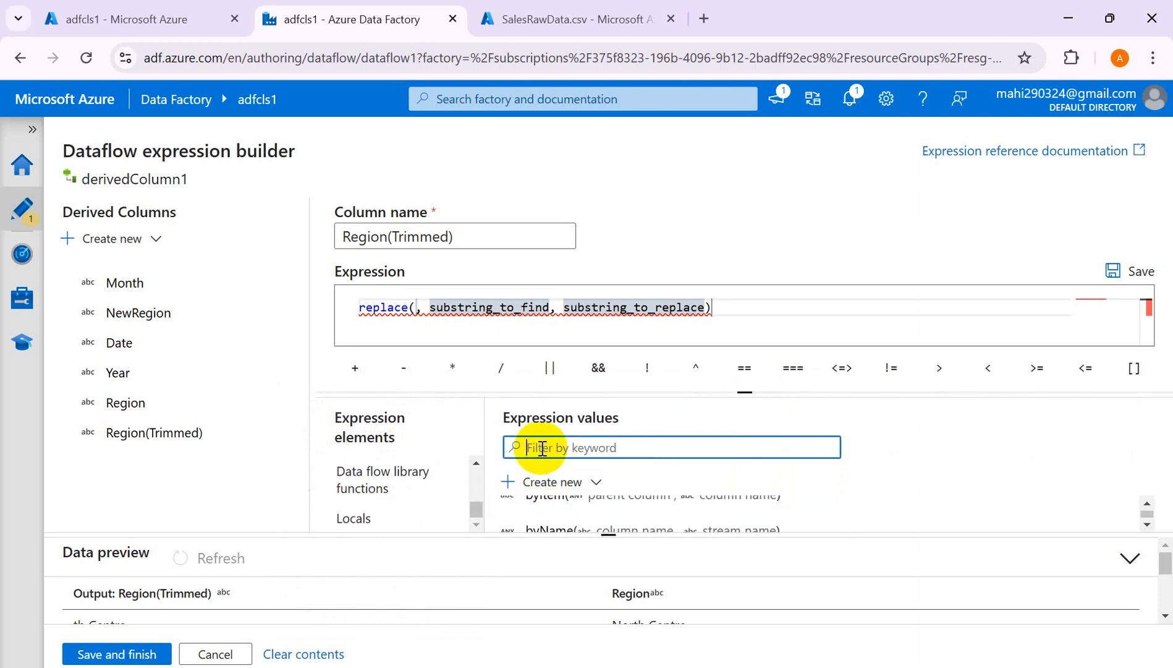
pyautogui.write('re')
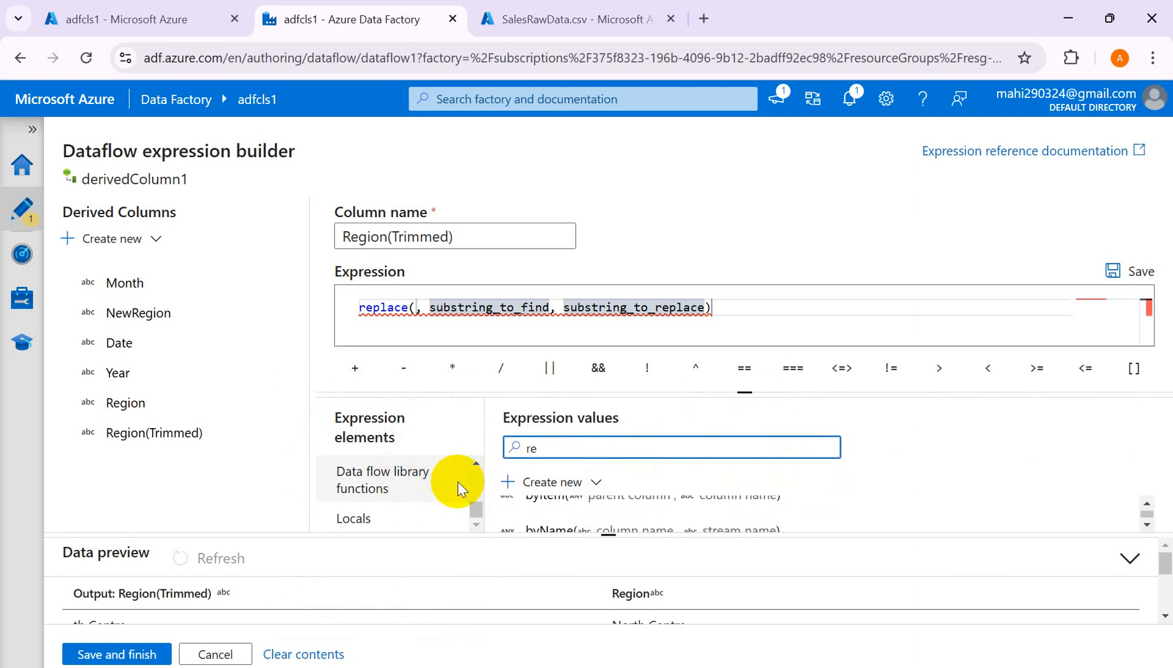
pyautogui.moveTo(476, 506); pyautogui.dragTo(468, 462)
pyautogui.click(343, 472)
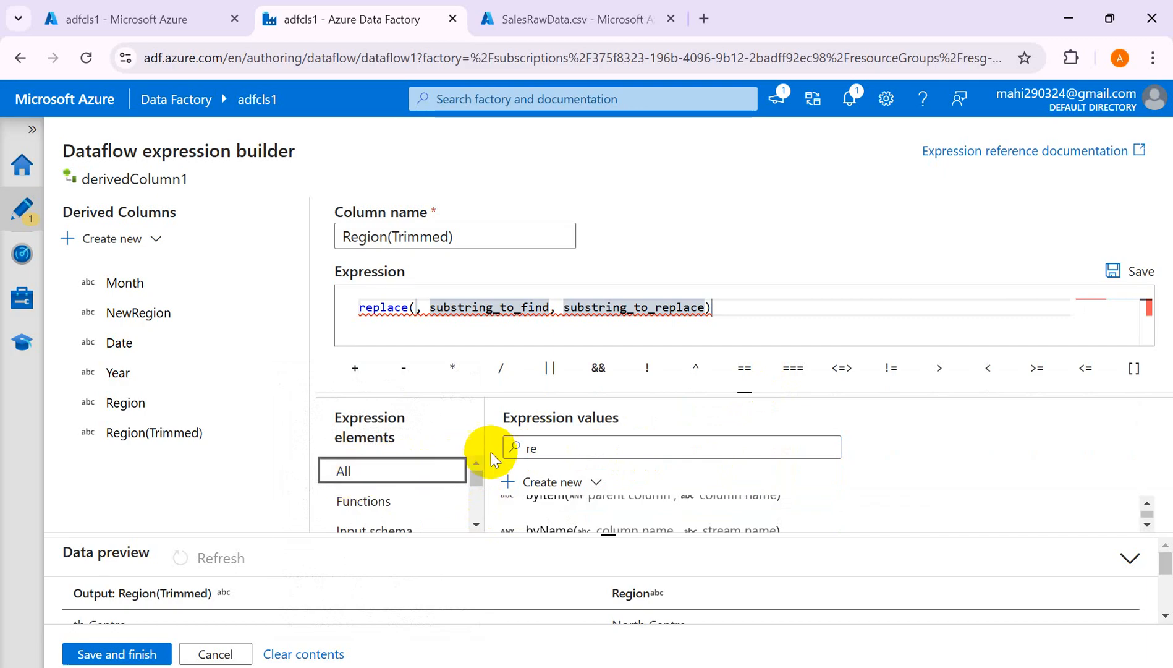
pyautogui.click(601, 450)
pyautogui.doubleClick(601, 450)
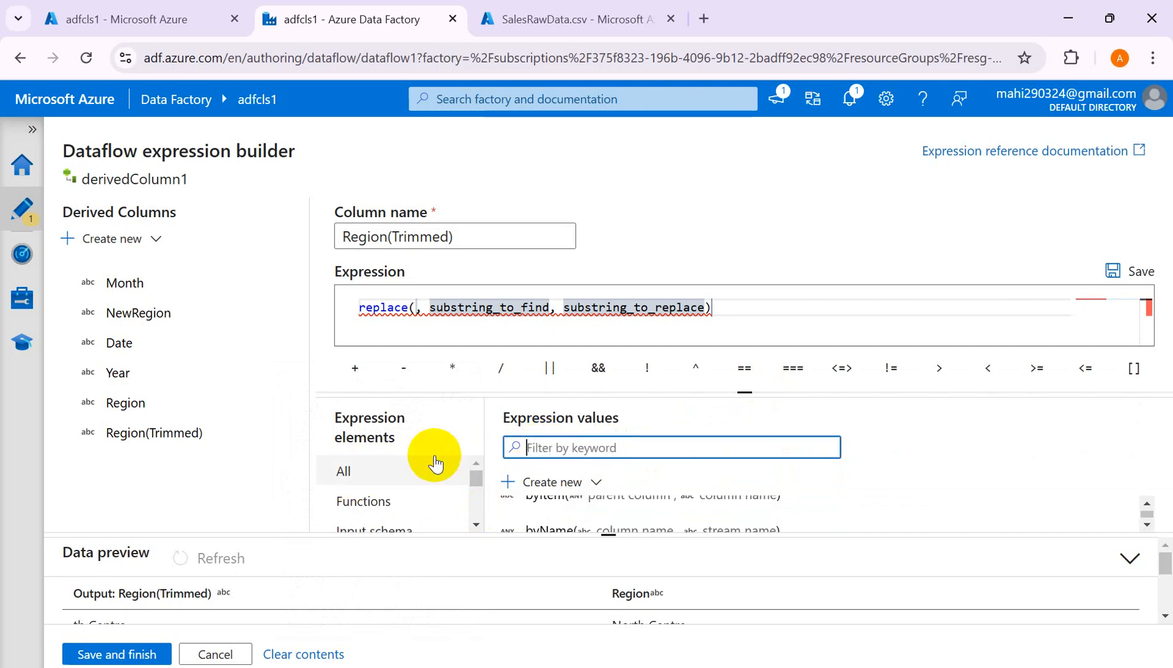
pyautogui.click(1148, 503)
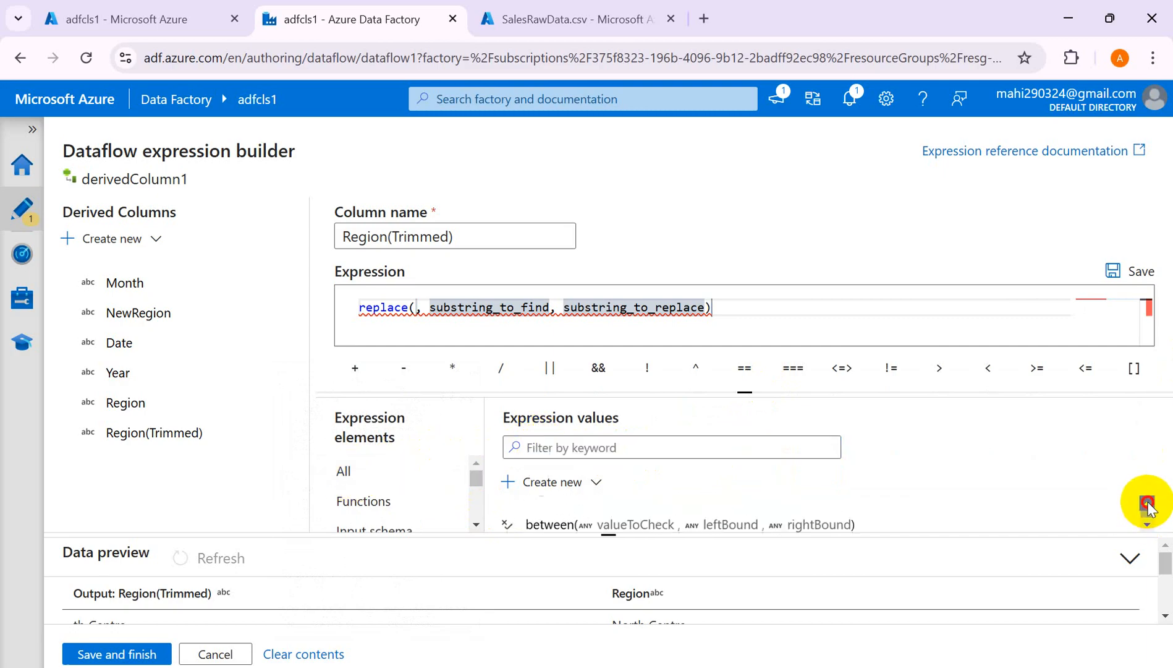
pyautogui.click(1148, 504)
pyautogui.click(1147, 503)
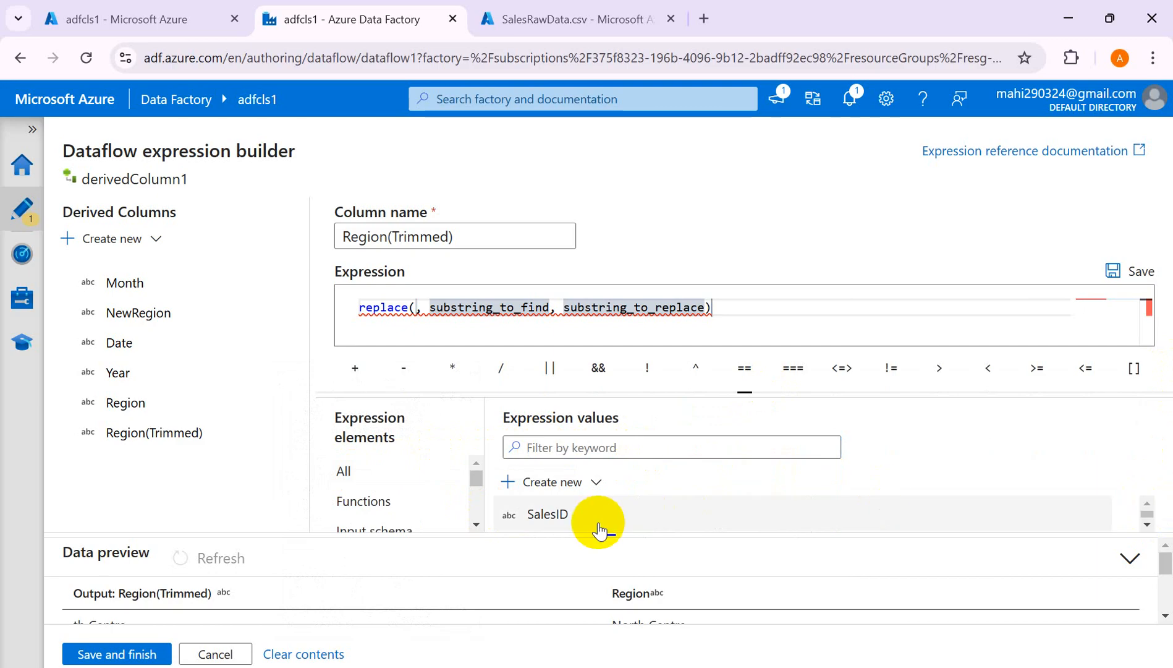
pyautogui.scroll(-1, 563, 524)
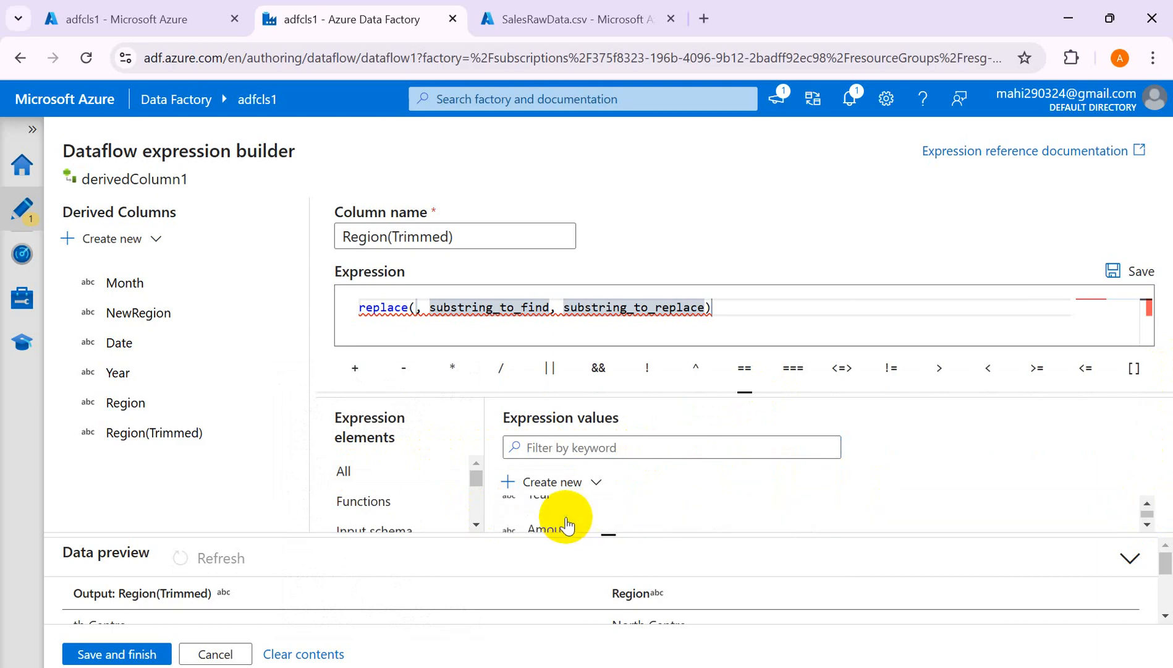
# Step: Filter the expression values by Regio and insert the Region column as the first argument of replace
pyautogui.click(575, 447)
pyautogui.write('R')
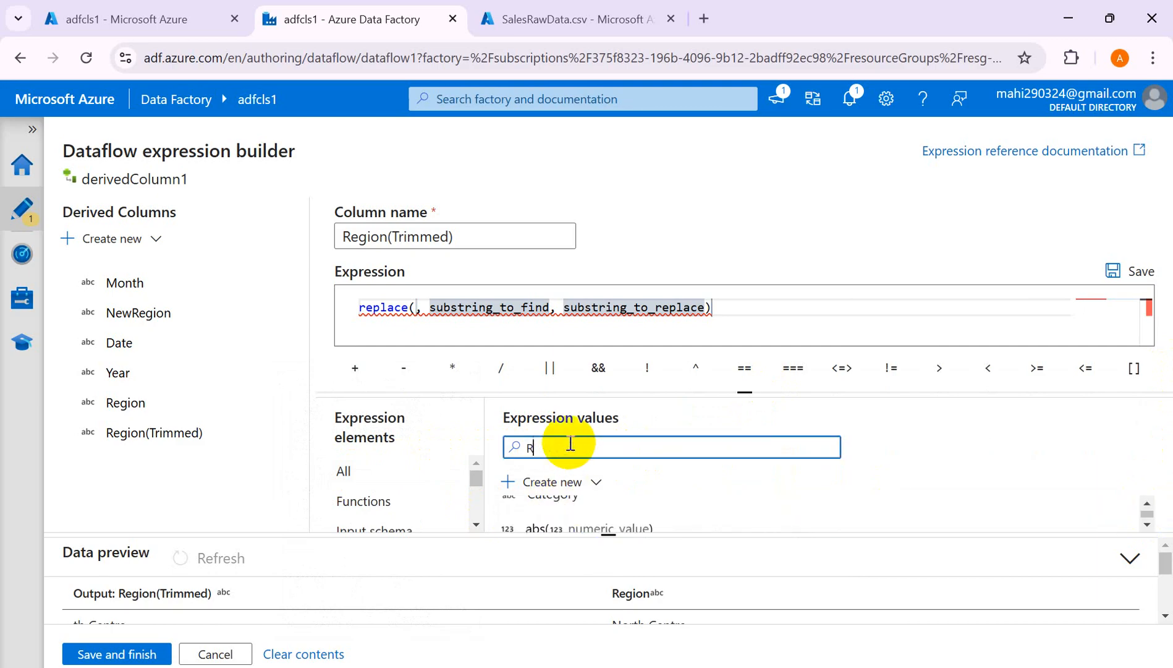
pyautogui.write('egio')
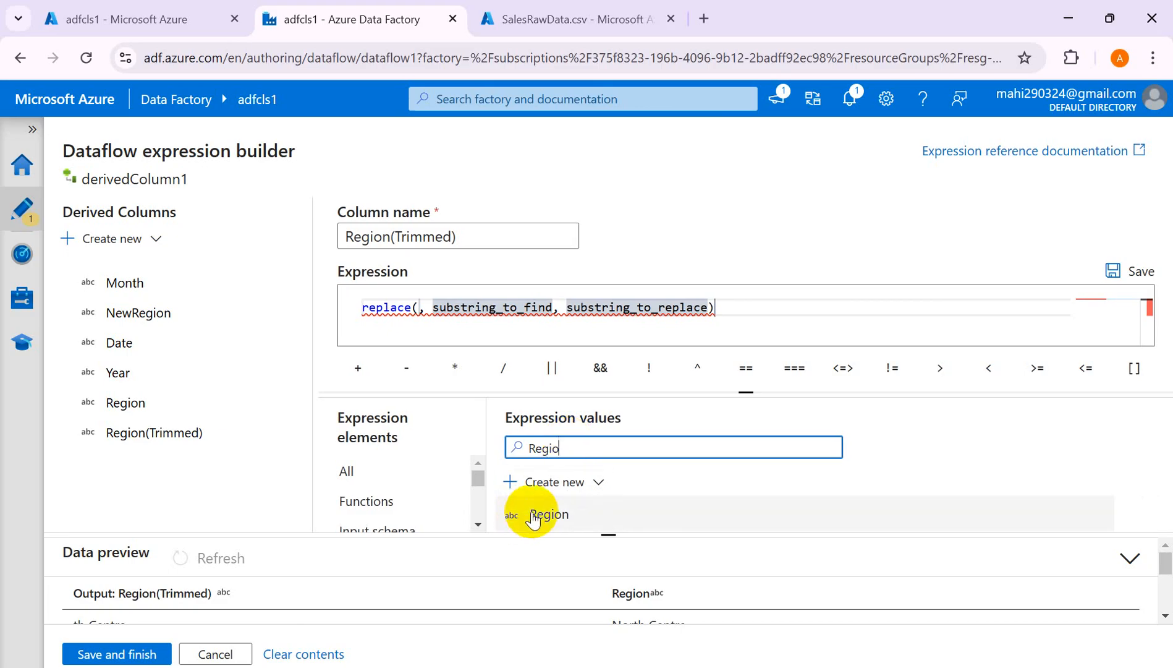
pyautogui.click(544, 515)
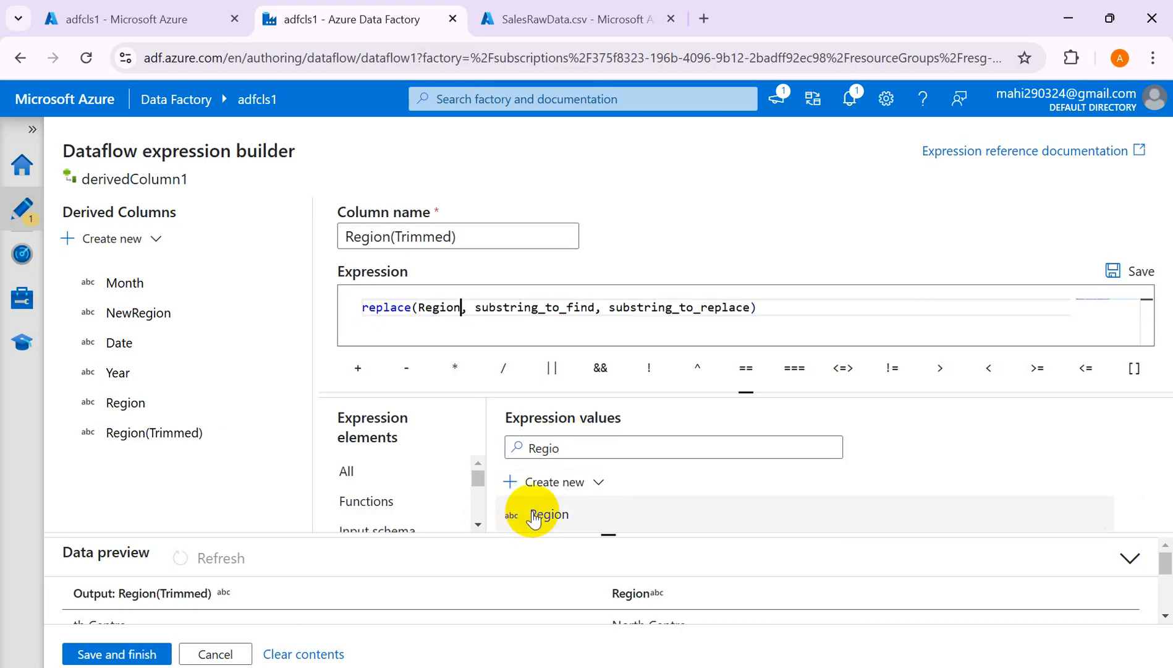
# Step: Replace the substring_to_find placeholder in the replace expression with 't'
pyautogui.click(595, 306)
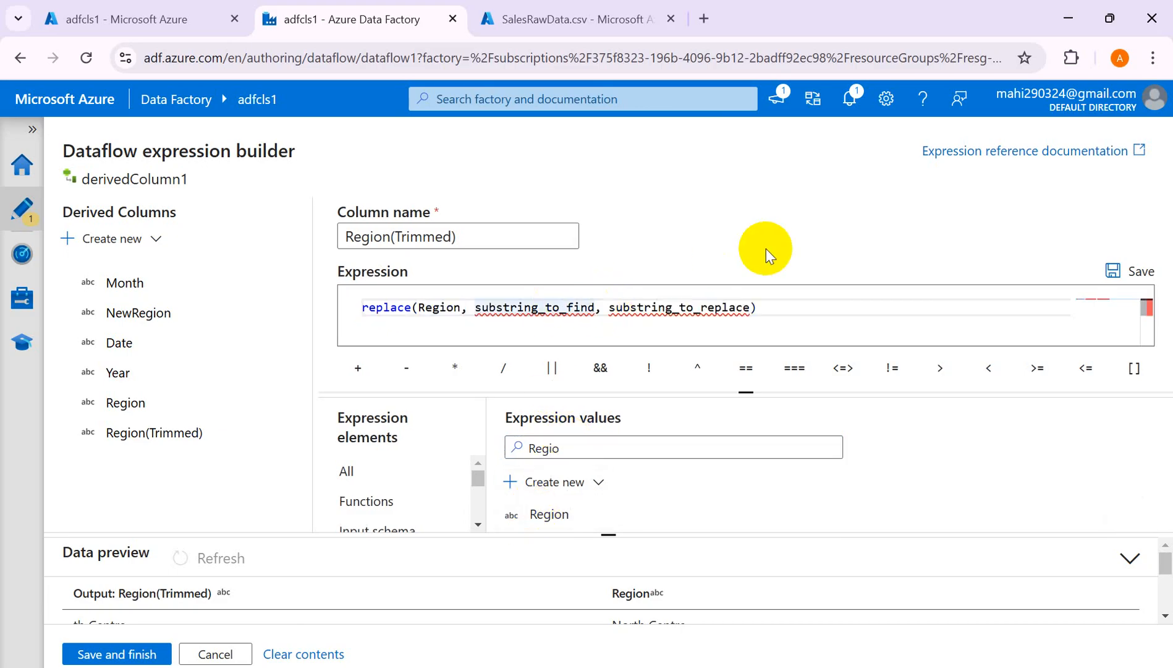
pyautogui.press('BackSpace')
pyautogui.press('BackSpace')
pyautogui.press('BackSpace')
pyautogui.press('BackSpace')
pyautogui.press('BackSpace')
pyautogui.press('BackSpace')
pyautogui.press('BackSpace')
pyautogui.press('BackSpace')
pyautogui.press('BackSpace')
pyautogui.press('BackSpace')
pyautogui.press('BackSpace')
pyautogui.press('BackSpace')
pyautogui.press('BackSpace')
pyautogui.press('BackSpace')
pyautogui.press('BackSpace')
pyautogui.press('BackSpace')
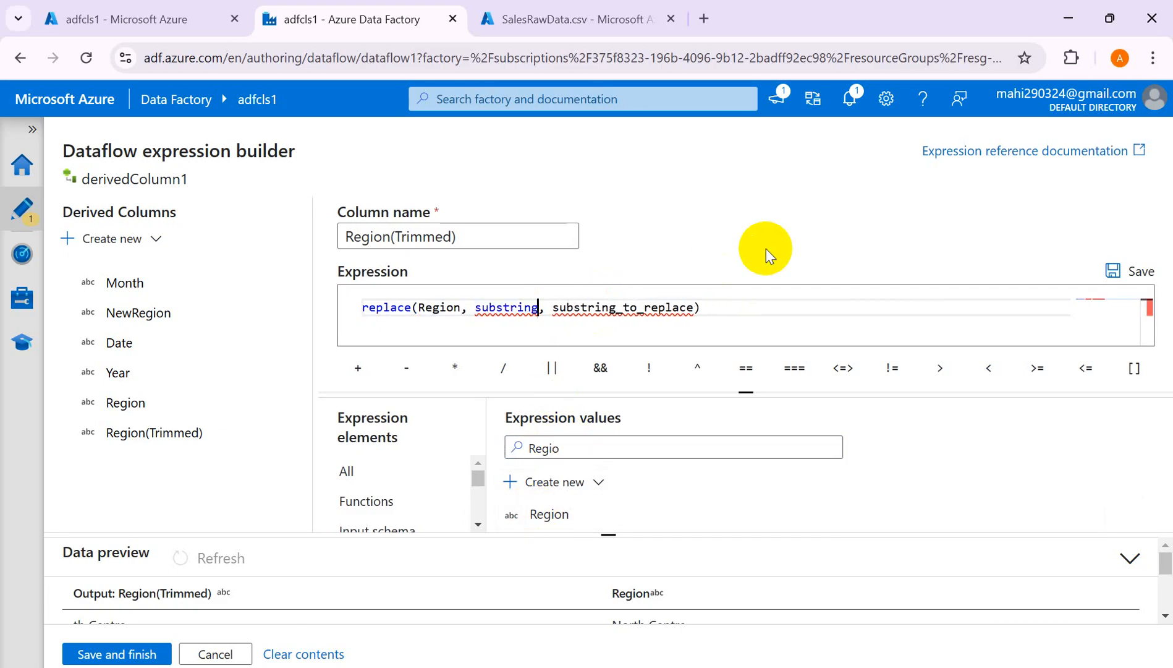
pyautogui.press('BackSpace')
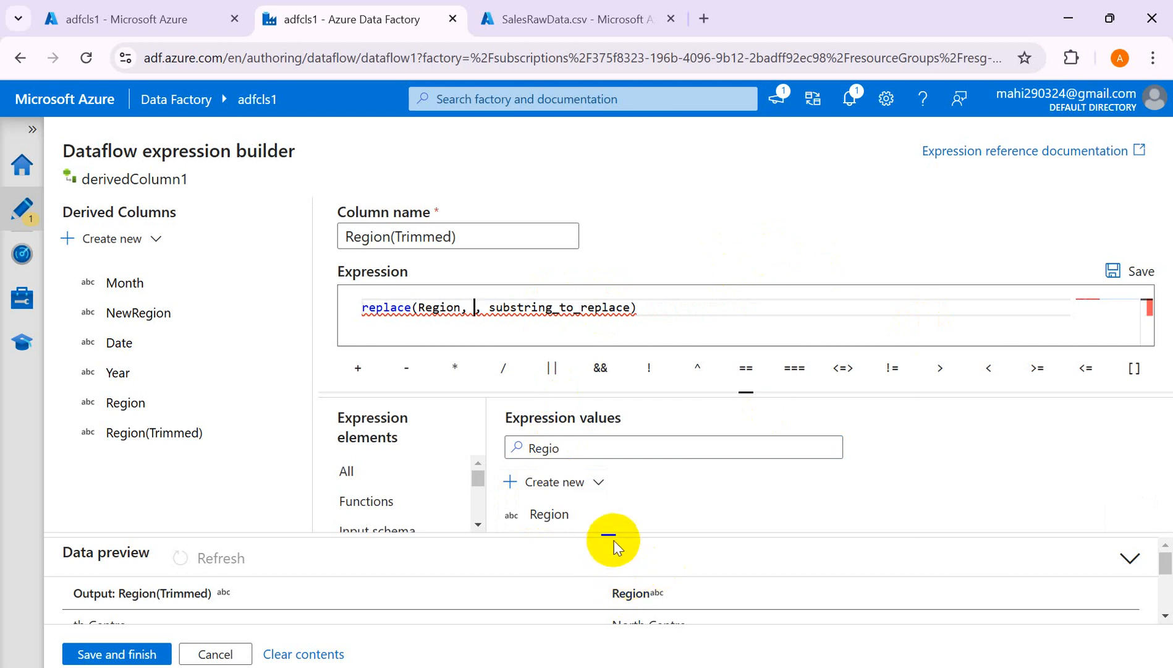
pyautogui.moveTo(609, 533); pyautogui.dragTo(637, 542)
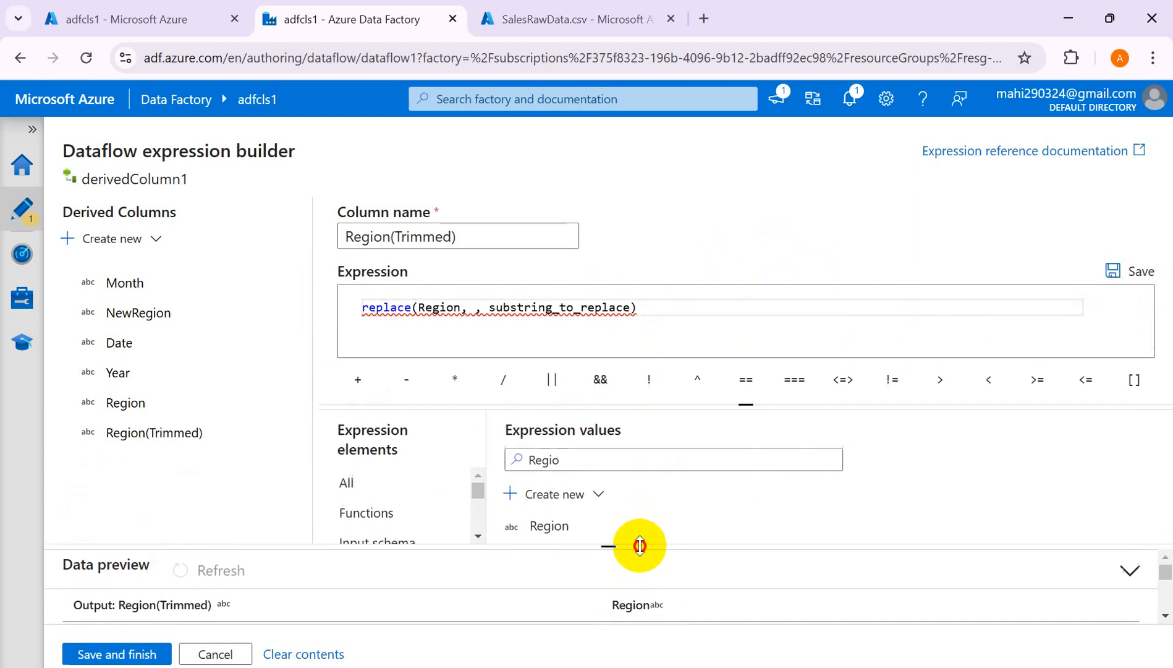
pyautogui.click(473, 308)
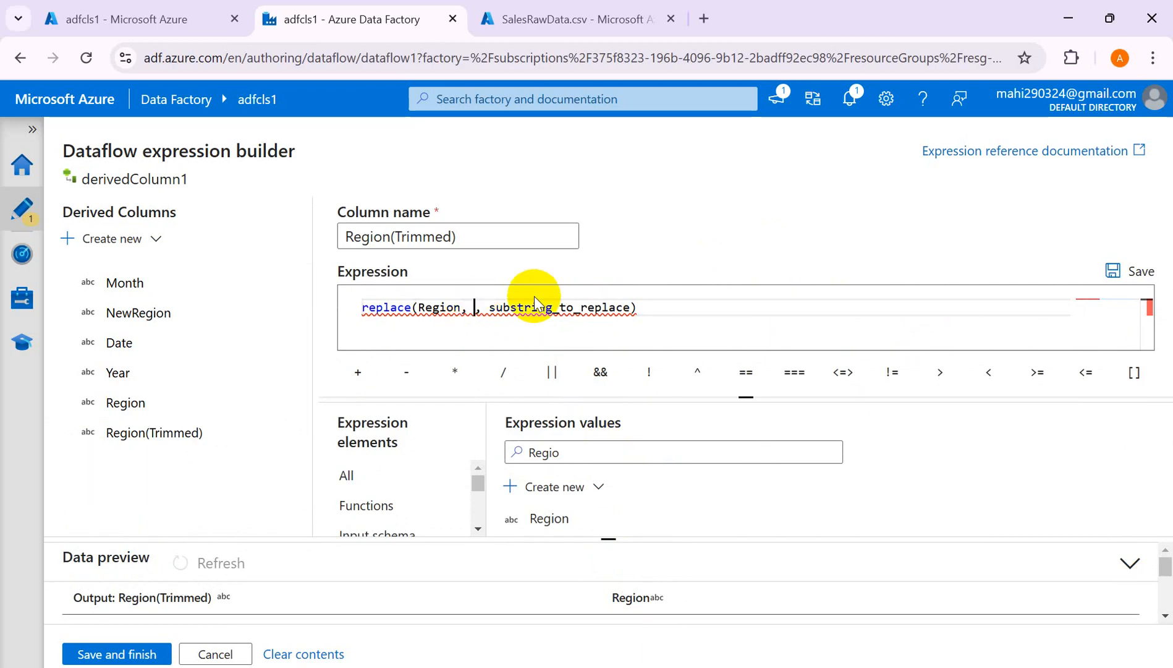
pyautogui.write("'t'")
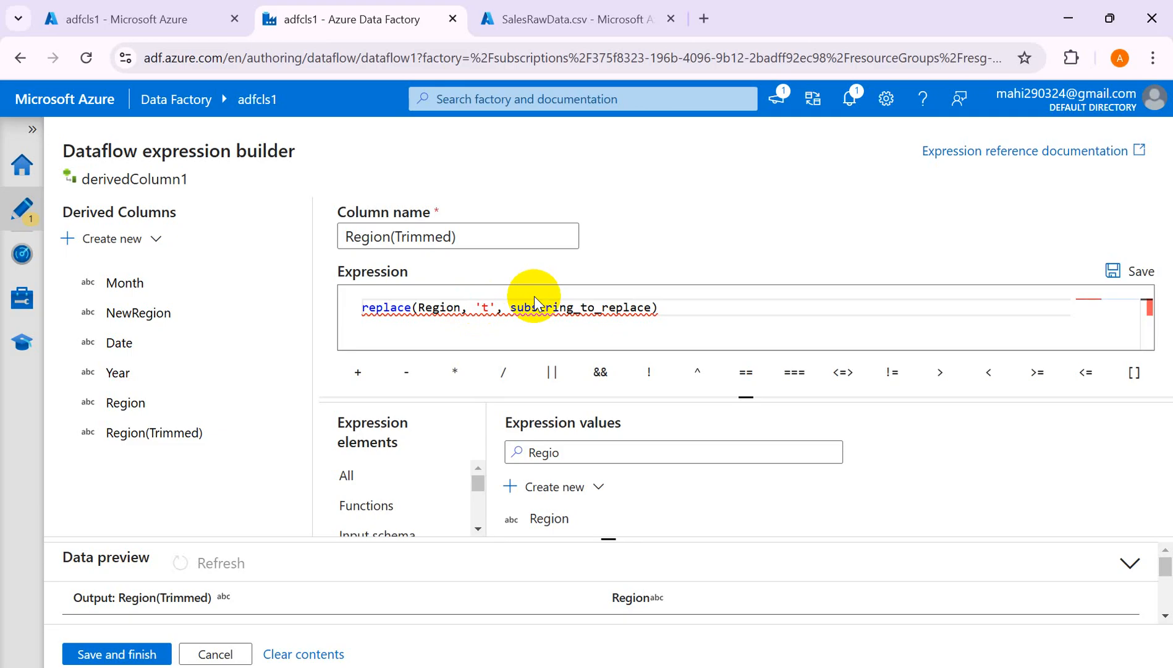
# Step: Replace the substring_to_replace placeholder with 'T', making the expression replace(Region, 't', 'T'), and save it
pyautogui.click(651, 308)
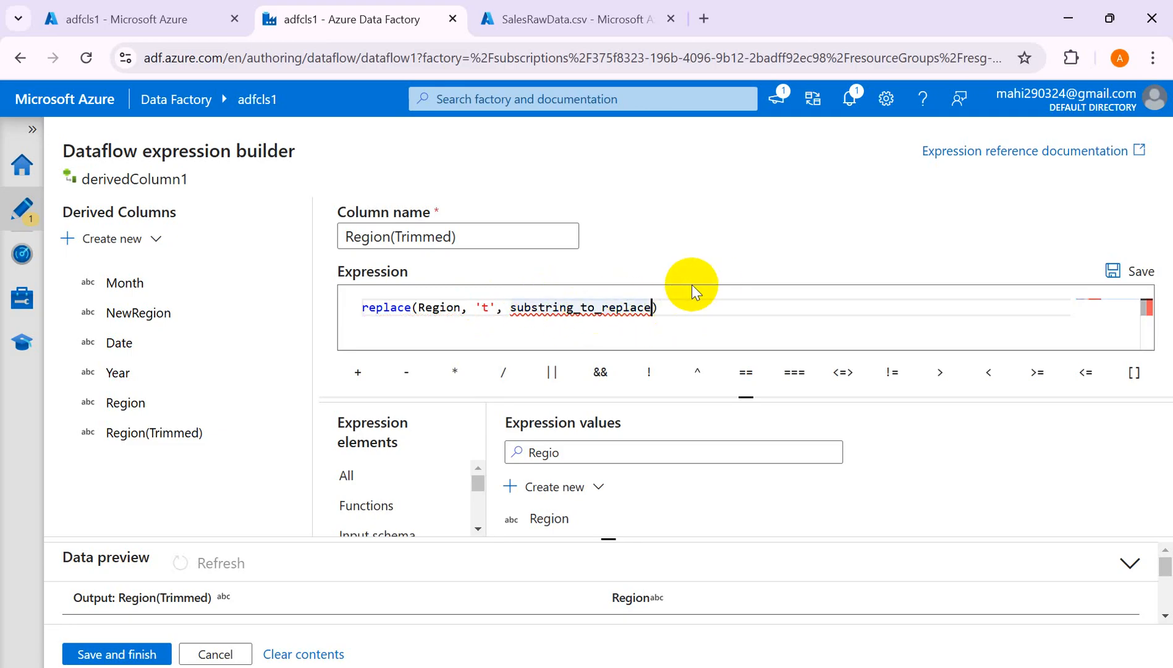
pyautogui.press('BackSpace')
pyautogui.press('BackSpace')
pyautogui.press('BackSpace')
pyautogui.press('BackSpace')
pyautogui.press('BackSpace')
pyautogui.press('BackSpace')
pyautogui.press('BackSpace')
pyautogui.press('BackSpace')
pyautogui.press('BackSpace')
pyautogui.press('BackSpace')
pyautogui.press('BackSpace')
pyautogui.press('BackSpace')
pyautogui.press('BackSpace')
pyautogui.press('BackSpace')
pyautogui.press('BackSpace')
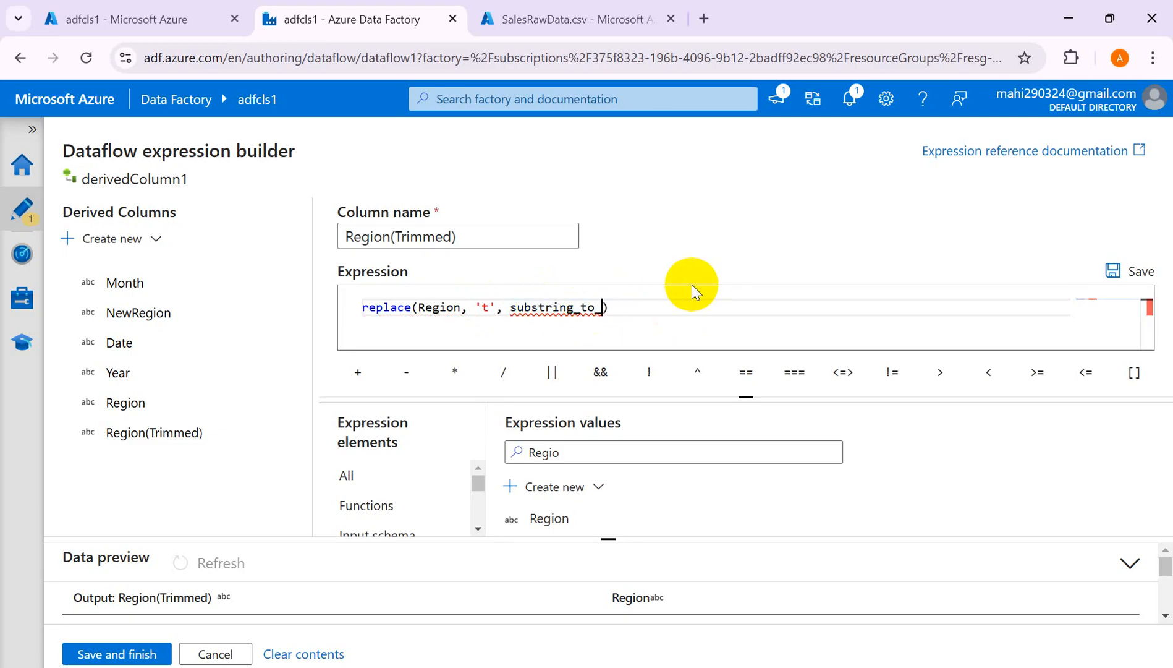
pyautogui.press('BackSpace')
pyautogui.press('BackSpace')
pyautogui.press('BackSpace')
pyautogui.press('BackSpace')
pyautogui.press('BackSpace')
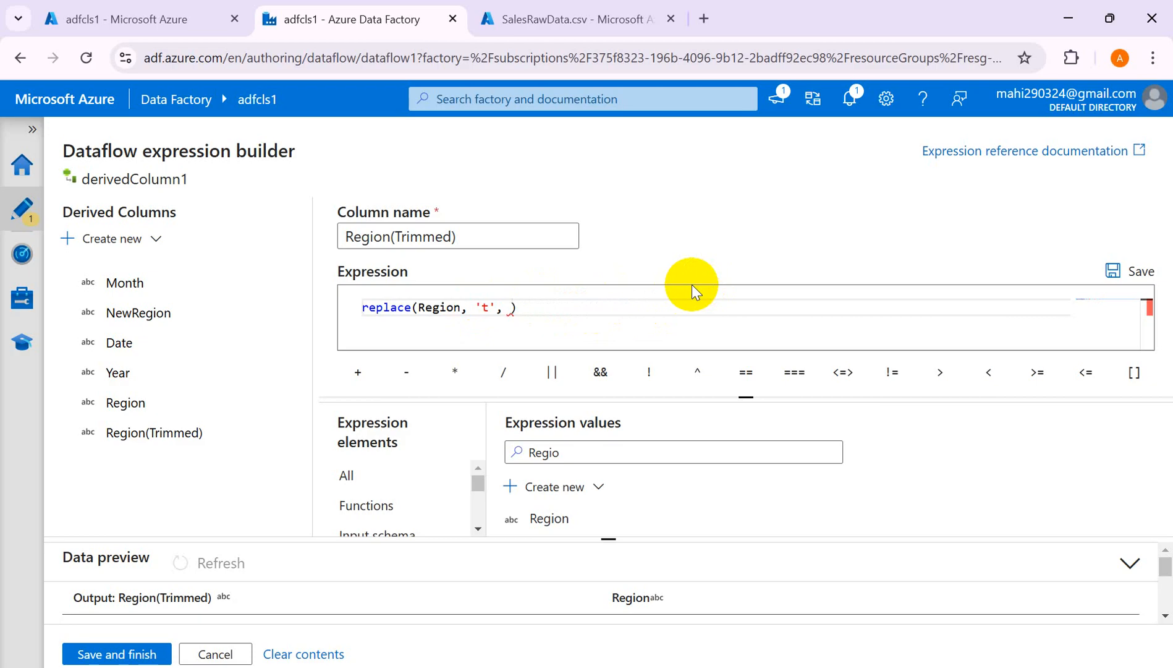
pyautogui.write("'T")
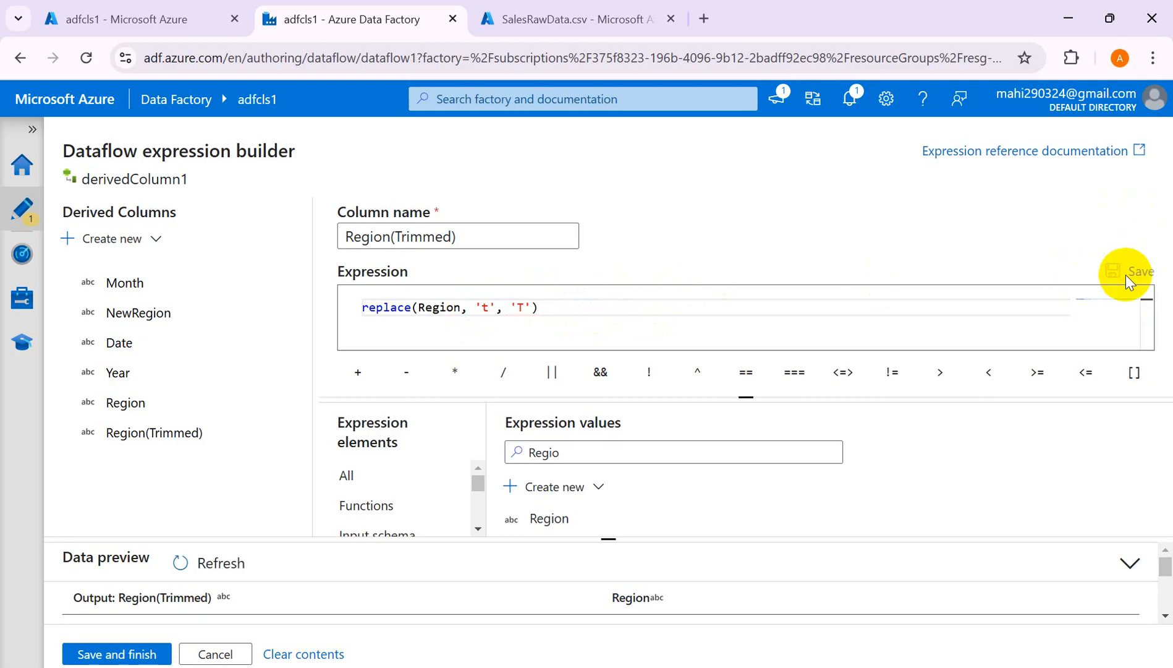
# Step: Refresh the data preview for the replace expression and enlarge it to compare the output with the original Region values
pyautogui.moveTo(610, 539); pyautogui.dragTo(628, 510)
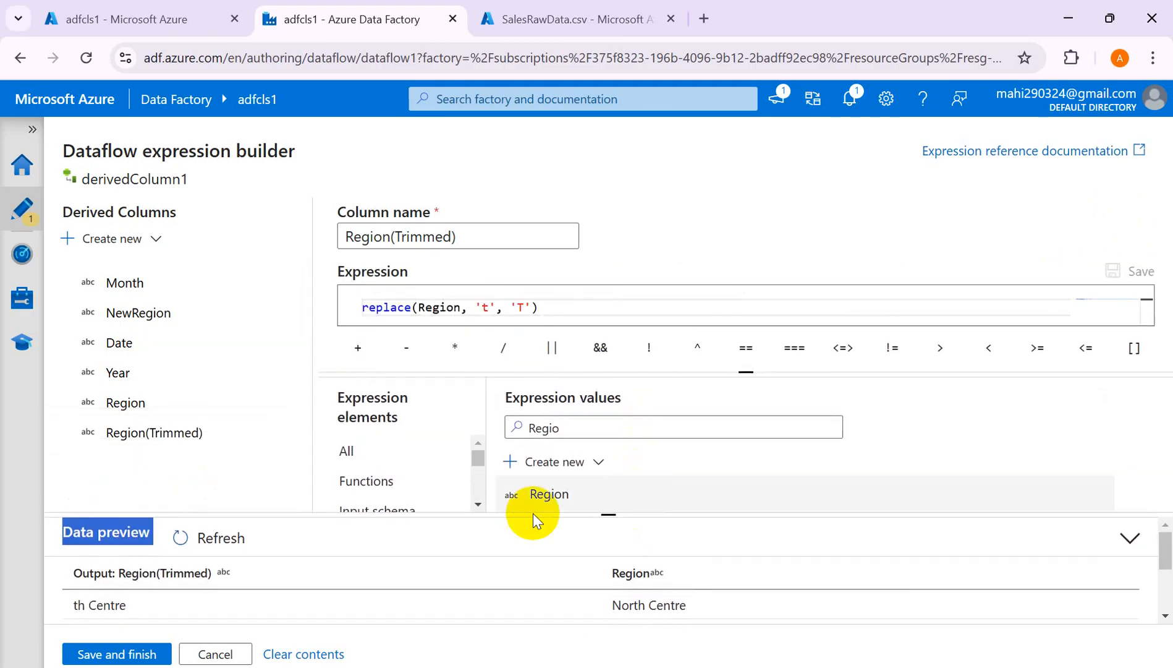
pyautogui.click(208, 537)
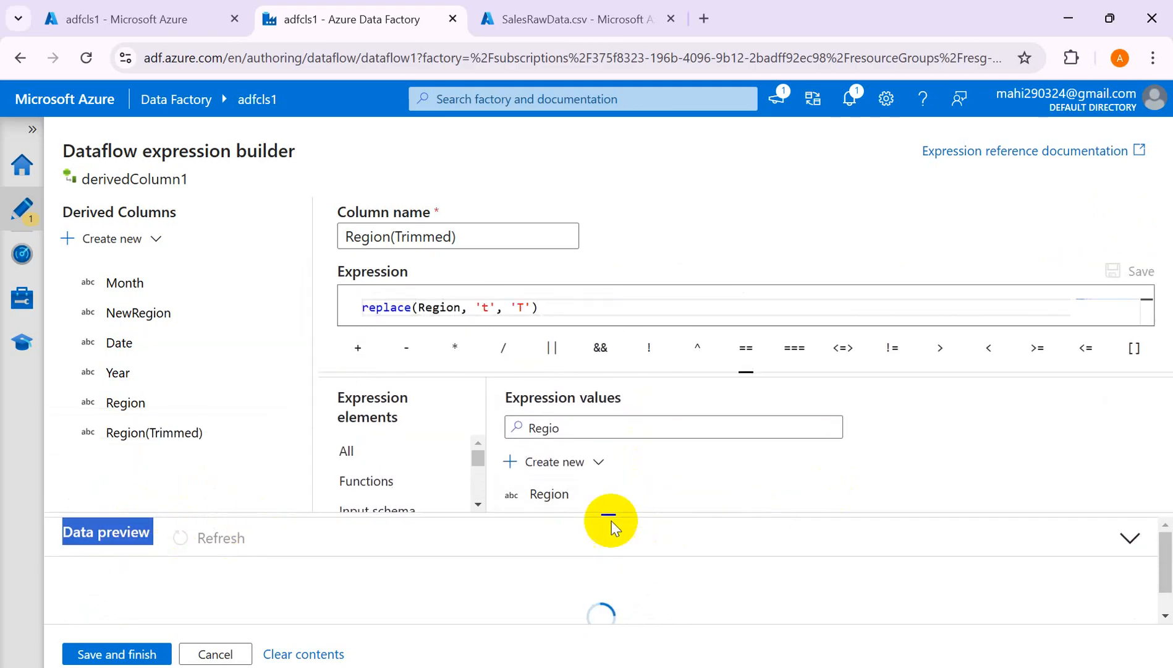
pyautogui.moveTo(602, 515); pyautogui.dragTo(615, 434)
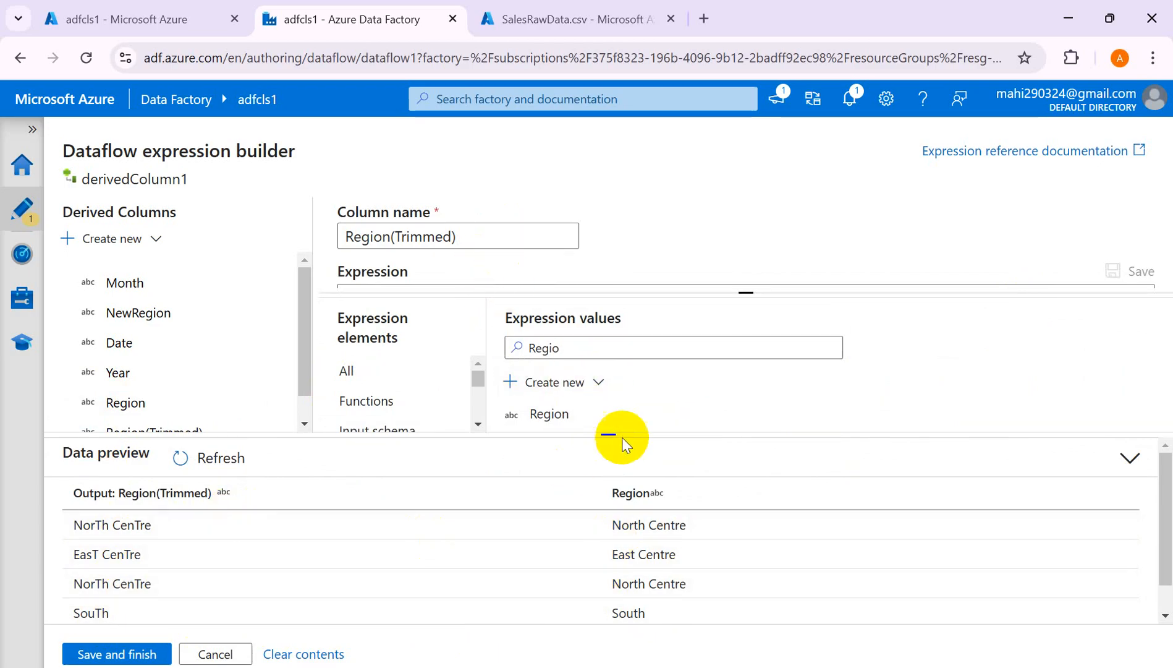
# Step: Change the Region(Trimmed) expression to replace(Region, 'Centre', '') and save it
pyautogui.moveTo(605, 433); pyautogui.dragTo(607, 557)
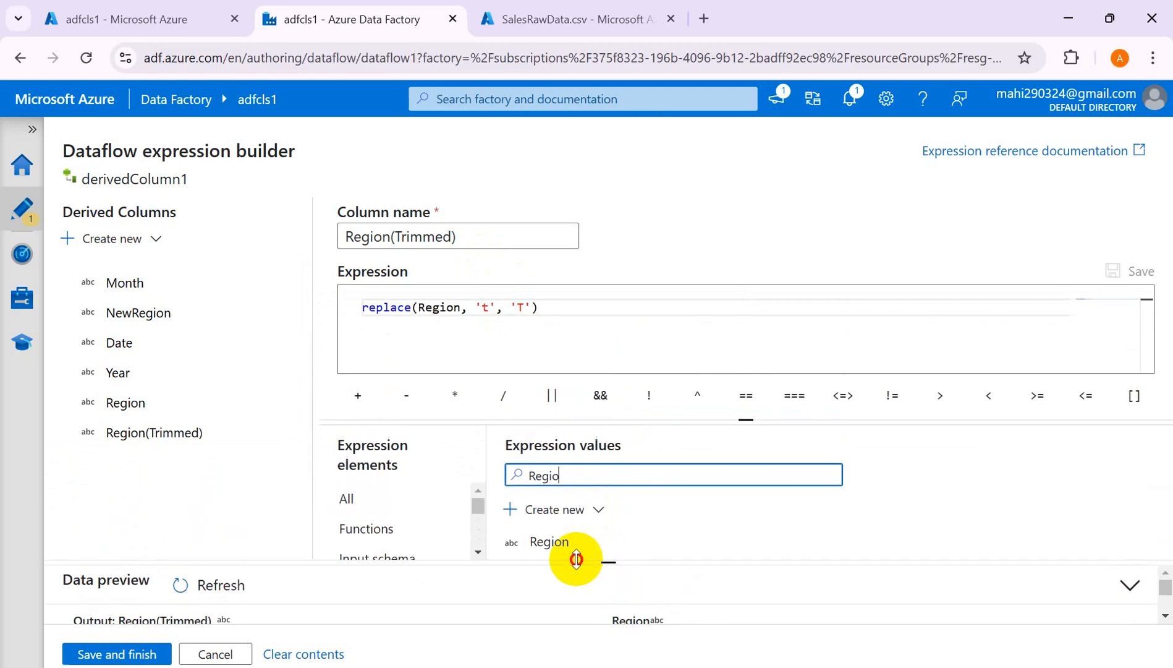
pyautogui.click(493, 306)
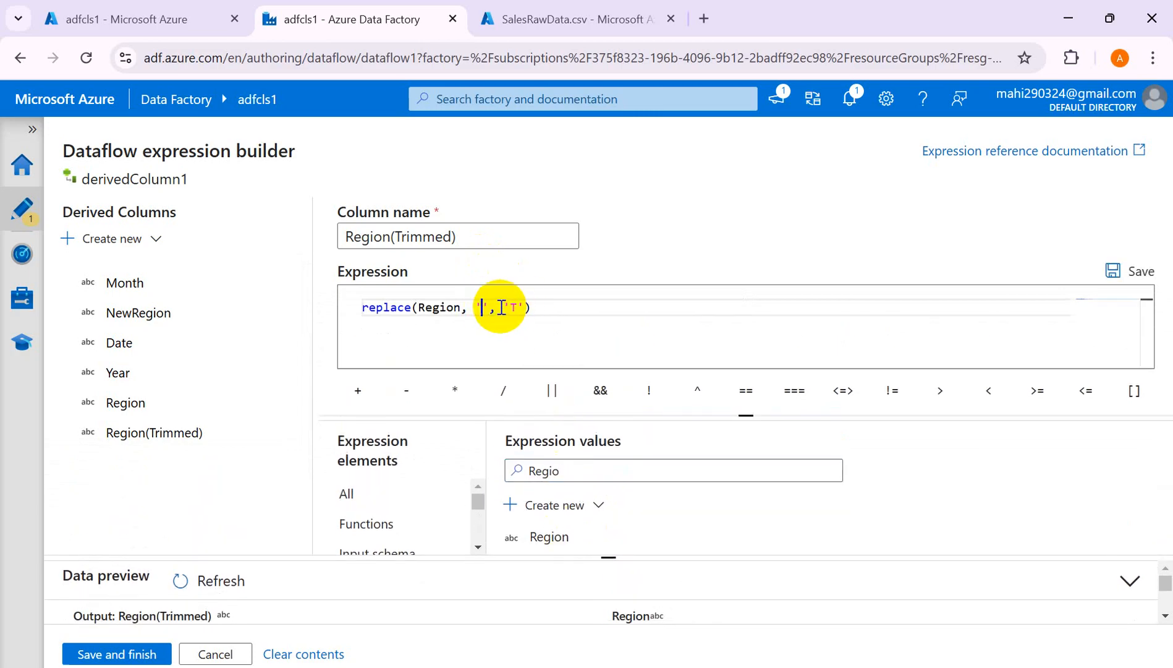
pyautogui.write('Centre')
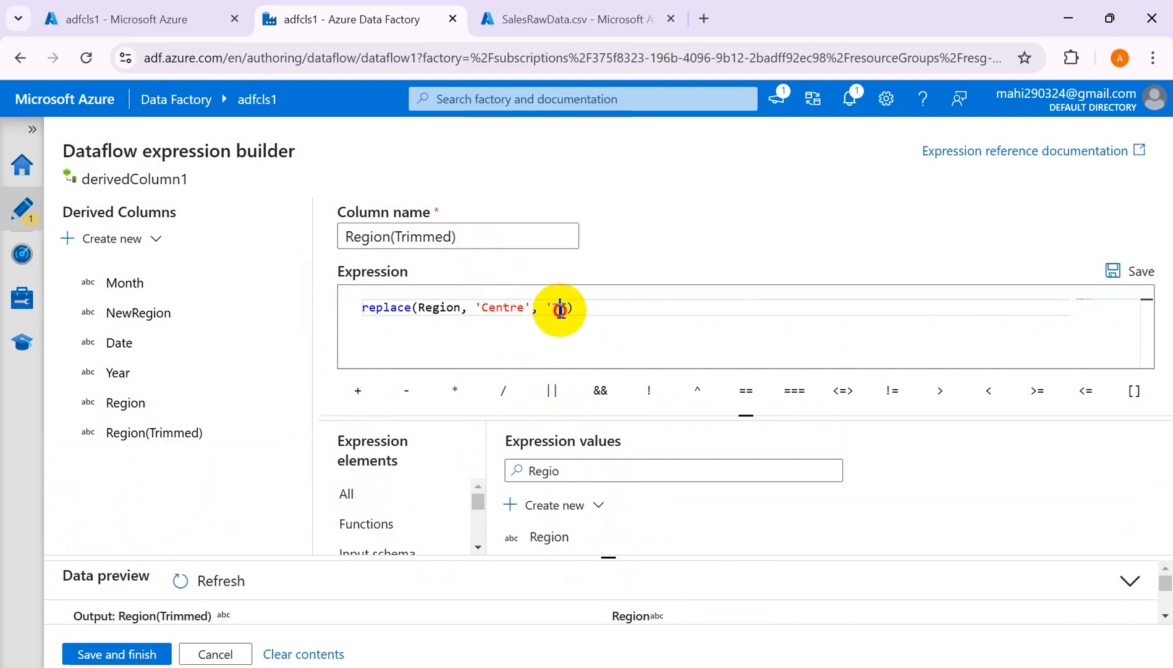
pyautogui.moveTo(560, 309); pyautogui.dragTo(572, 310)
pyautogui.press('Left')
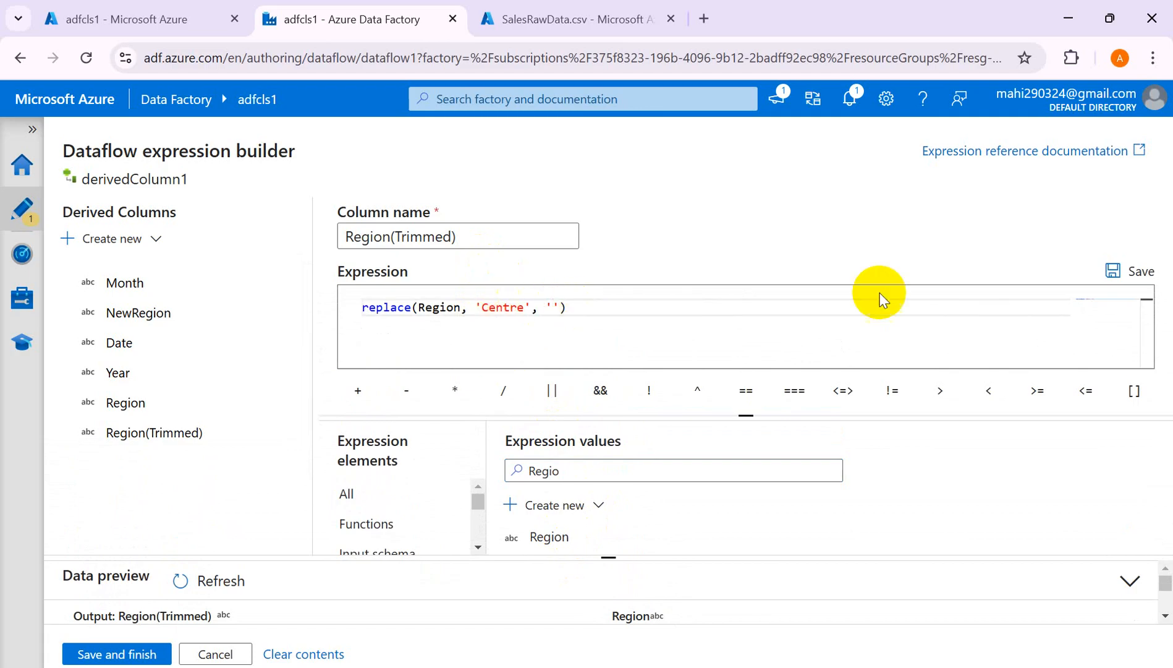
pyautogui.click(1141, 269)
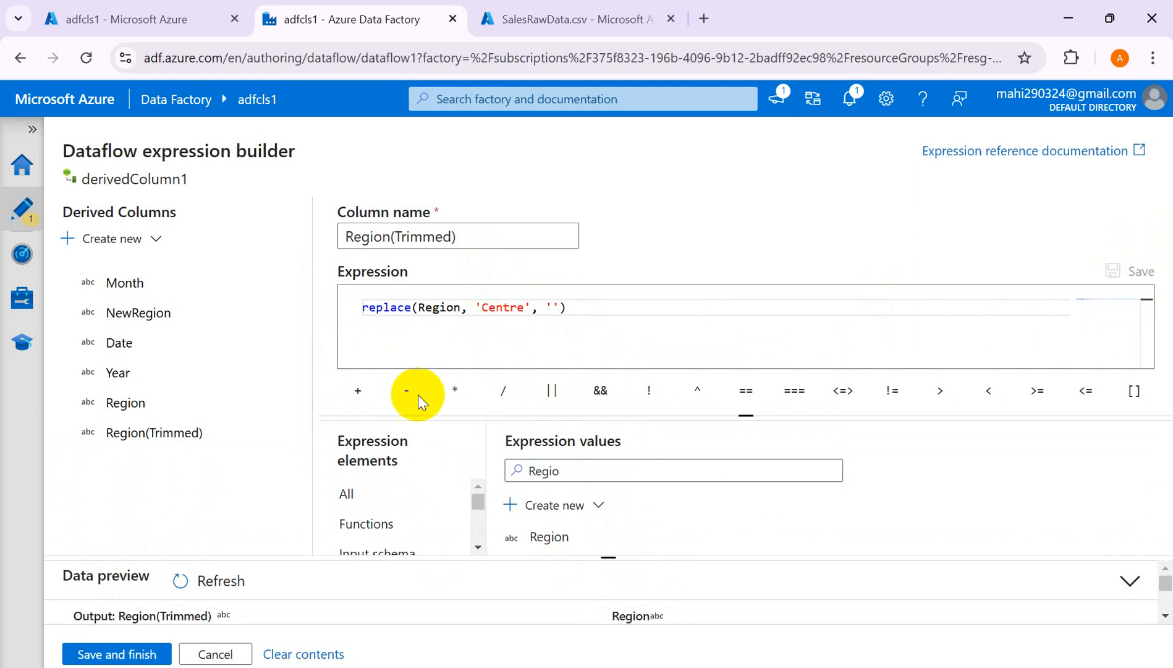
# Step: Refresh the enlarged data preview to compare the output with the original Region values, then close the expression builder
pyautogui.moveTo(595, 556); pyautogui.dragTo(618, 358)
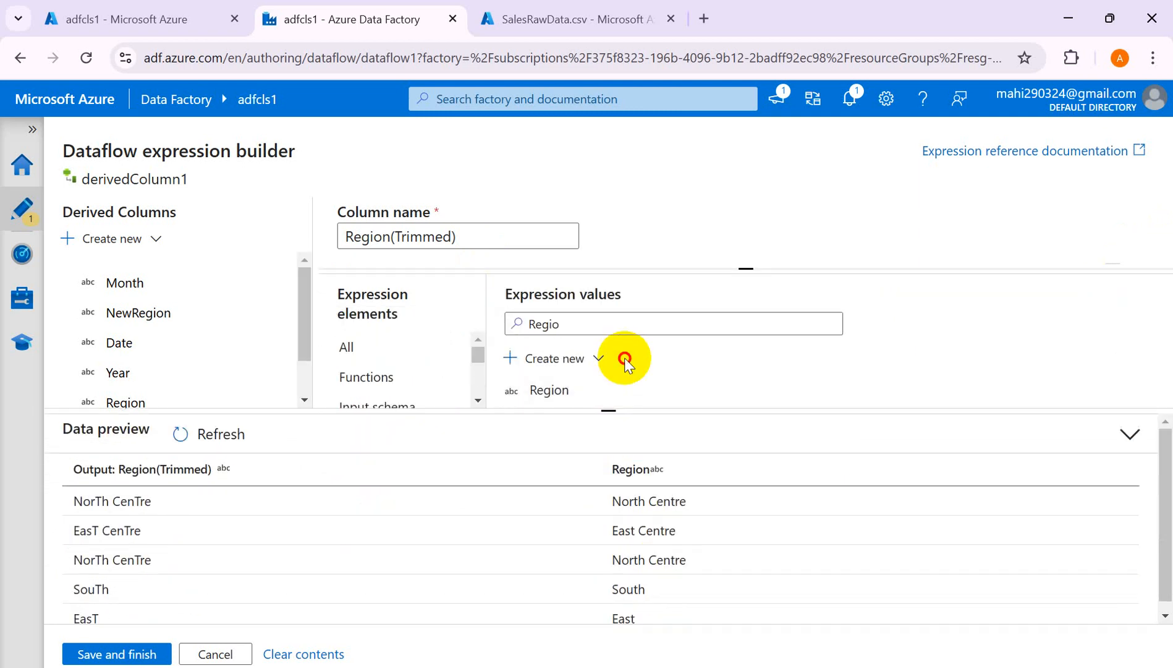
pyautogui.click(219, 436)
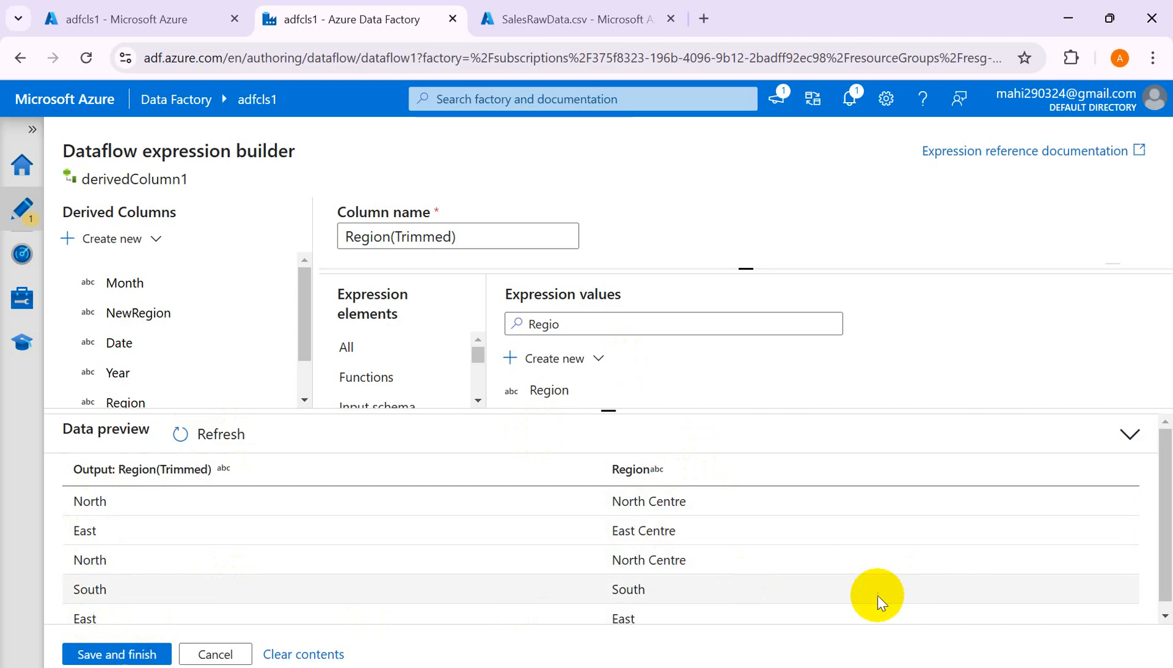
pyautogui.click(215, 654)
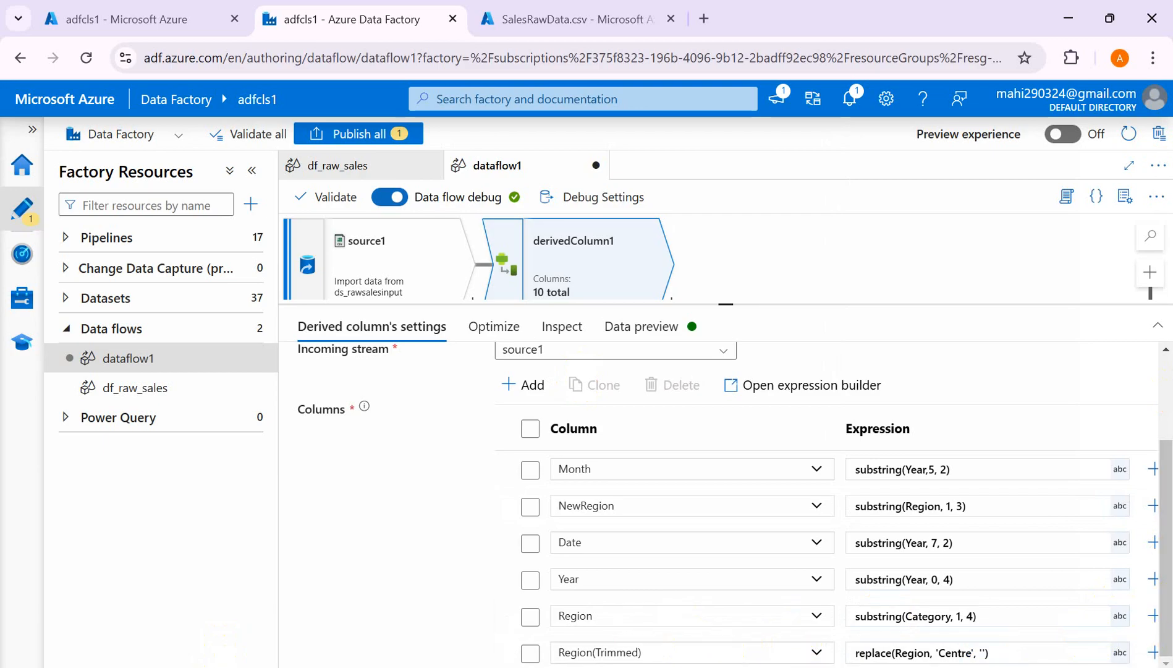
# Step: Switch to the Word document on Azure Data Factory expressions and find section 3, Date and Time Functions
pyautogui.moveTo(715, 667)
pyautogui.click(1076, 641)
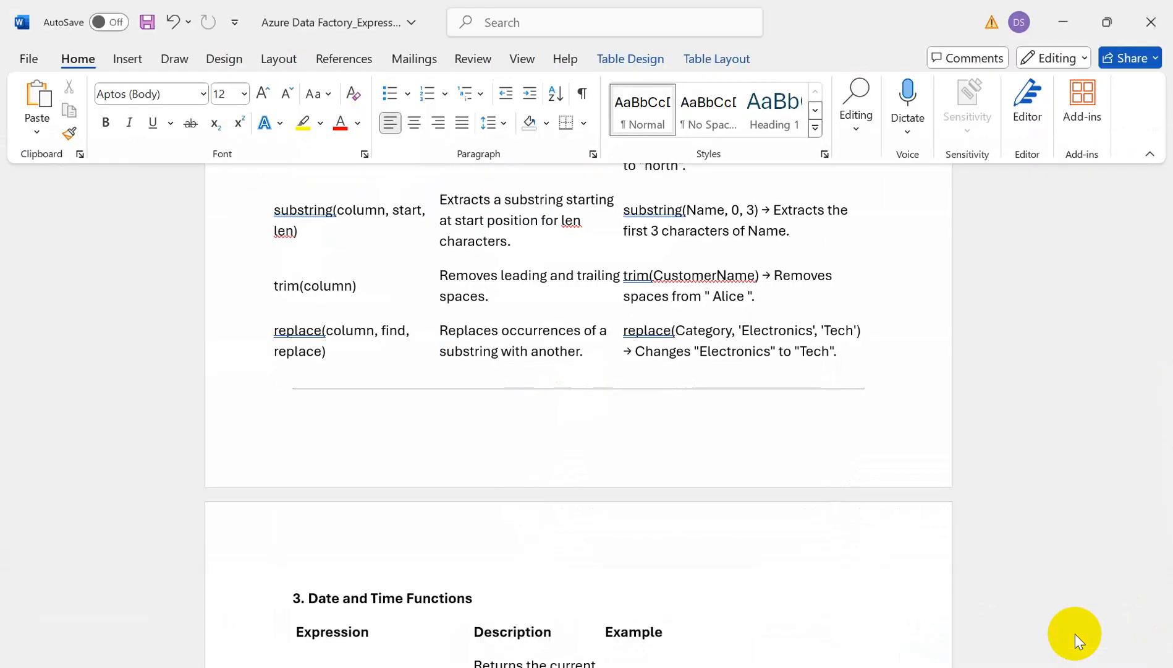
pyautogui.scroll(1, 474, 304)
pyautogui.scroll(3, 476, 306)
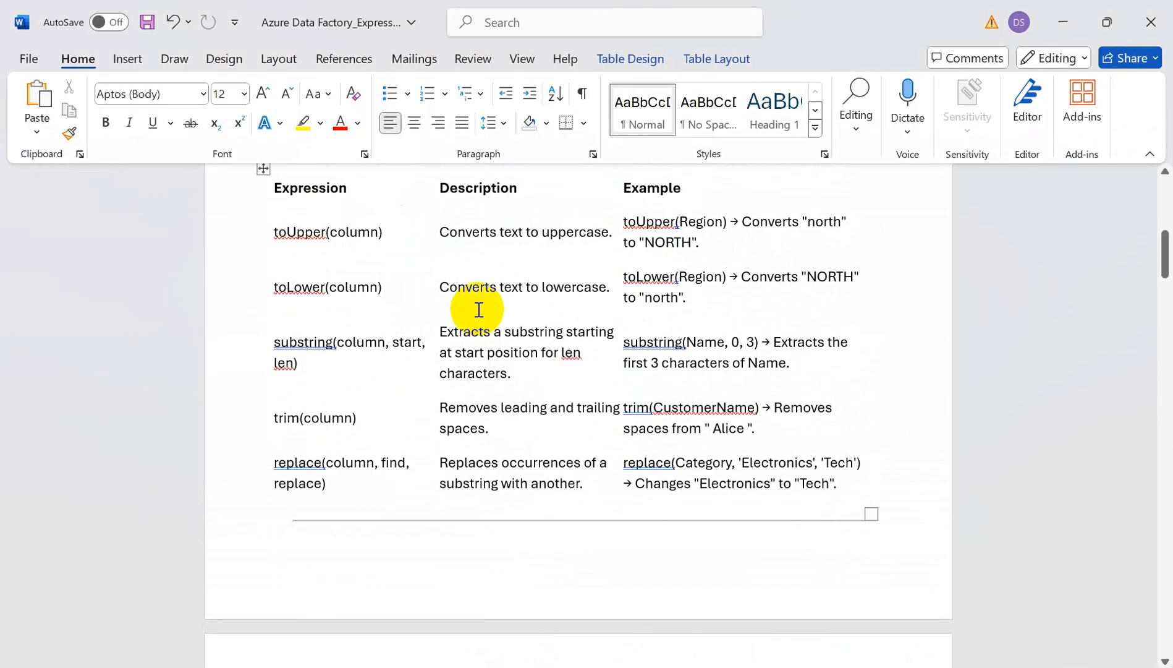
pyautogui.scroll(2, 380, 288)
pyautogui.scroll(3, 387, 320)
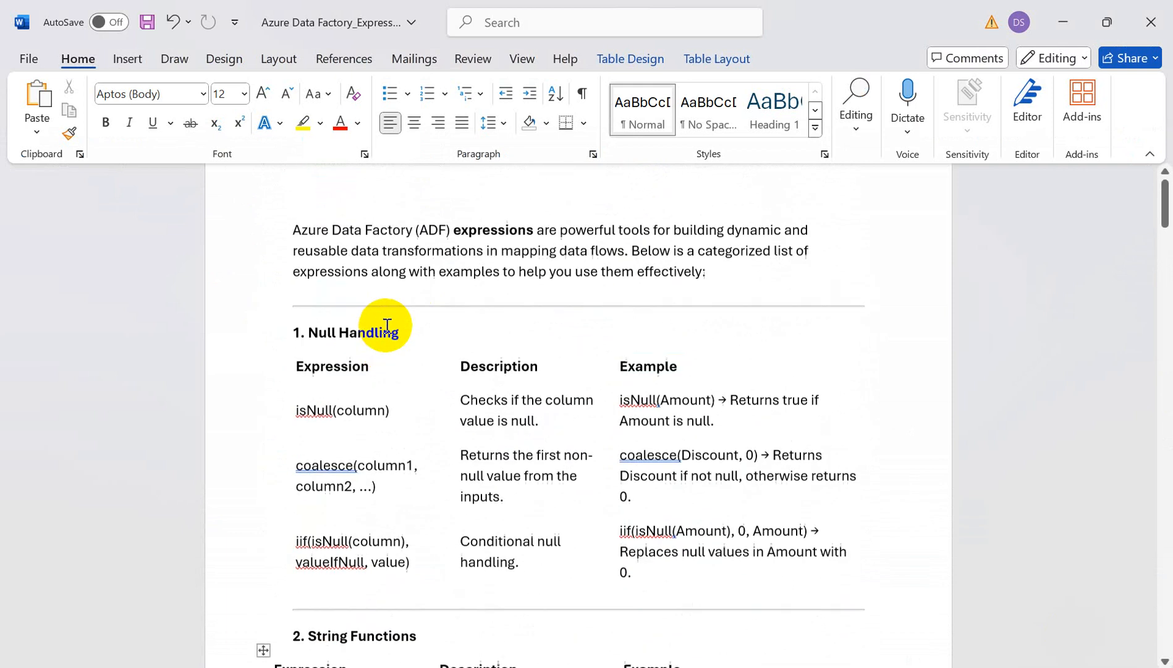
pyautogui.scroll(-9, 388, 334)
pyautogui.scroll(-5, 389, 354)
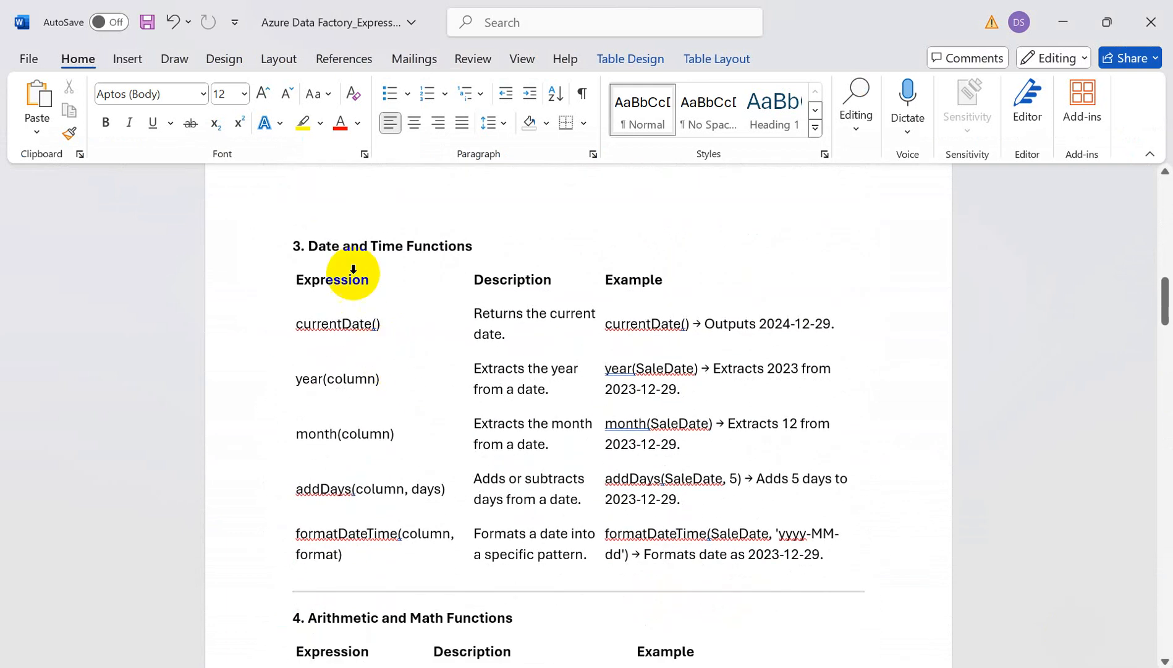
pyautogui.click(391, 247)
pyautogui.moveTo(391, 247); pyautogui.dragTo(484, 242)
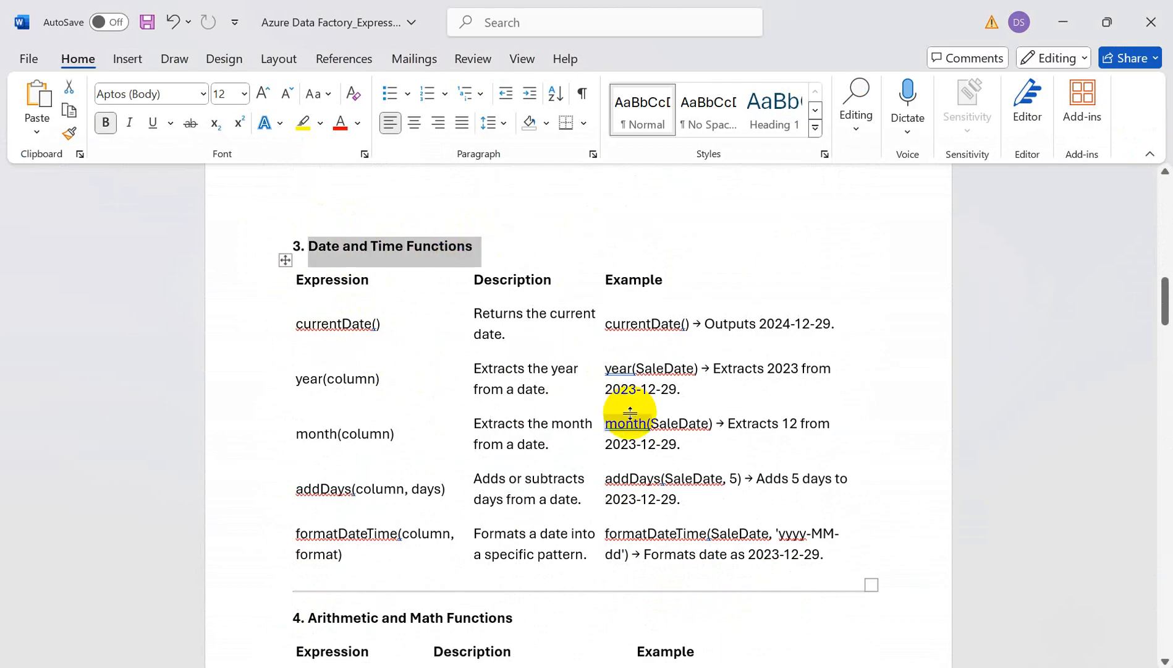
# Step: Review the currentDate, year, month, addDays and formatDateTime entries in the Date and Time Functions table
pyautogui.scroll(-1, 631, 408)
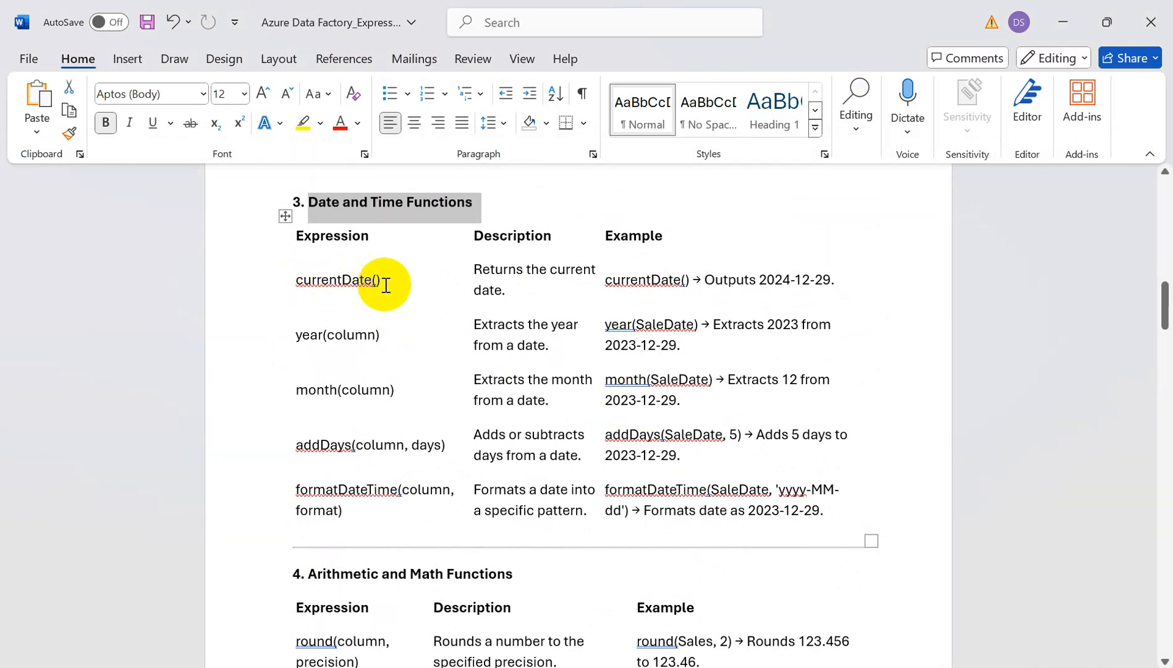
pyautogui.moveTo(474, 267); pyautogui.dragTo(473, 269)
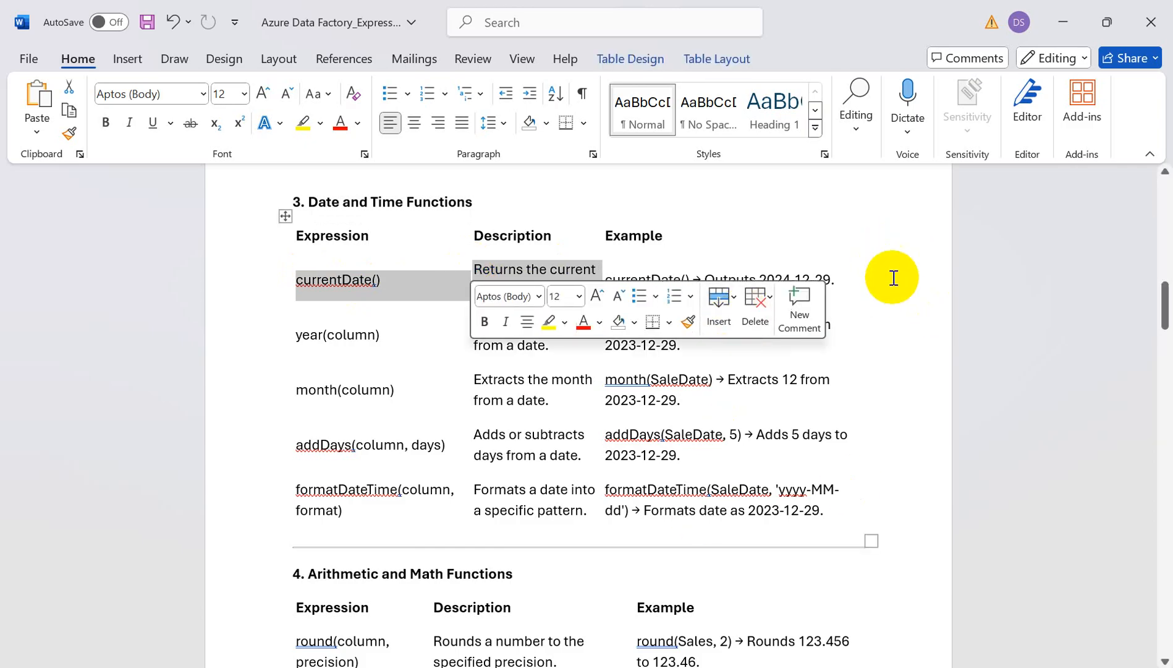
pyautogui.moveTo(384, 334); pyautogui.dragTo(307, 335)
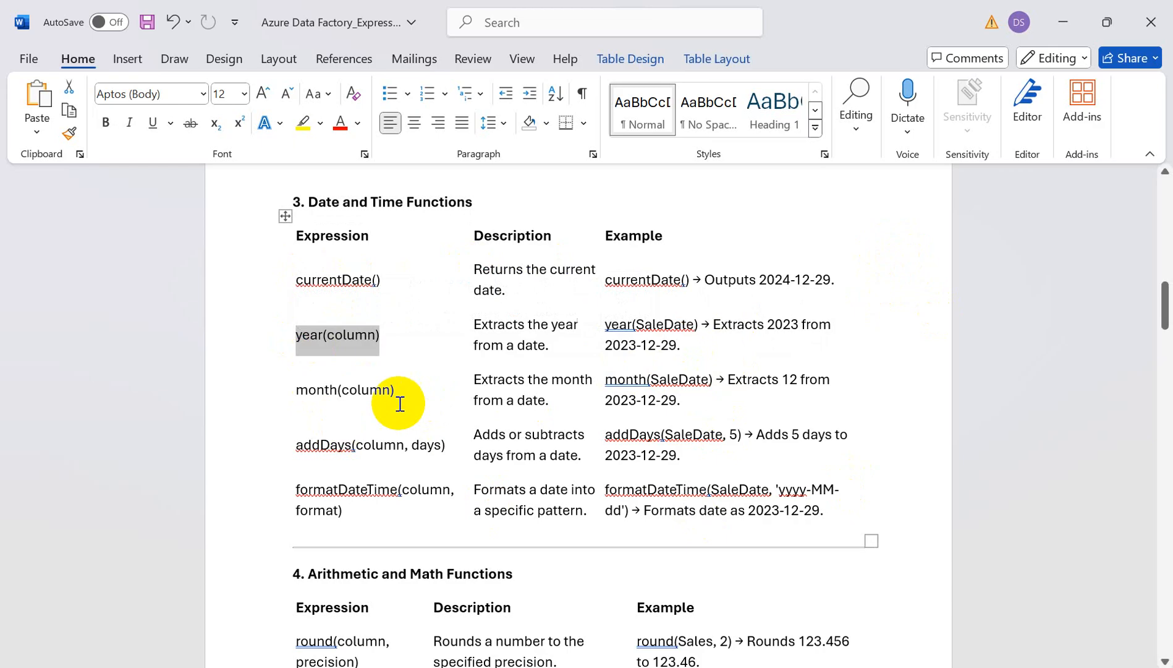
pyautogui.moveTo(379, 388); pyautogui.dragTo(296, 388)
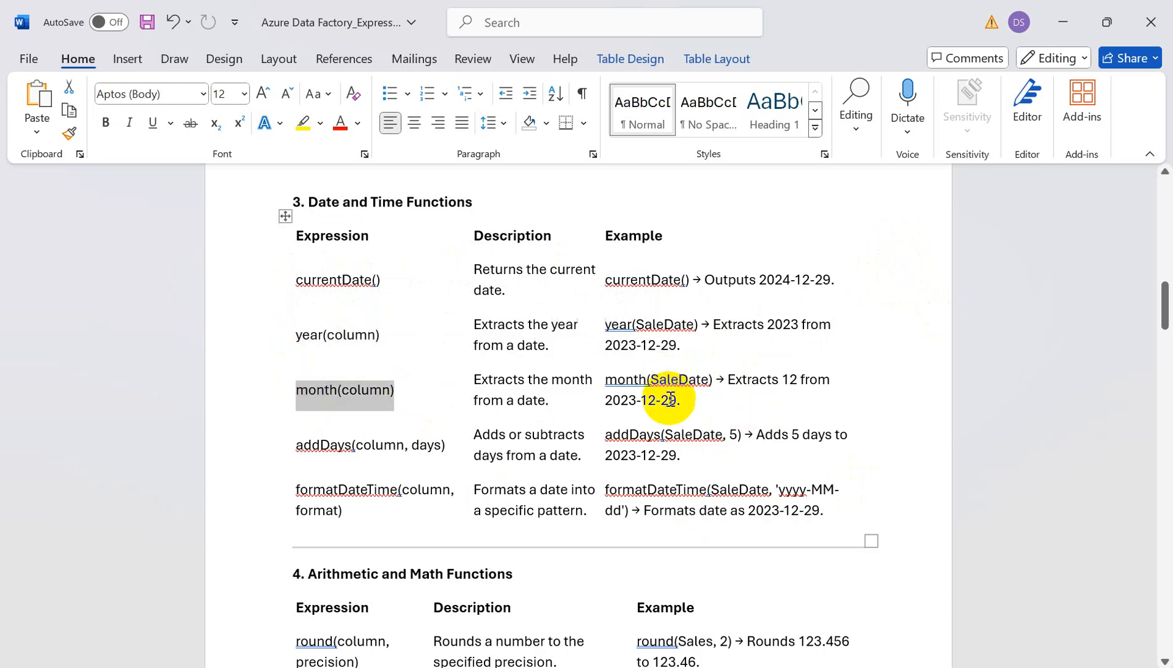
pyautogui.moveTo(449, 448); pyautogui.dragTo(298, 446)
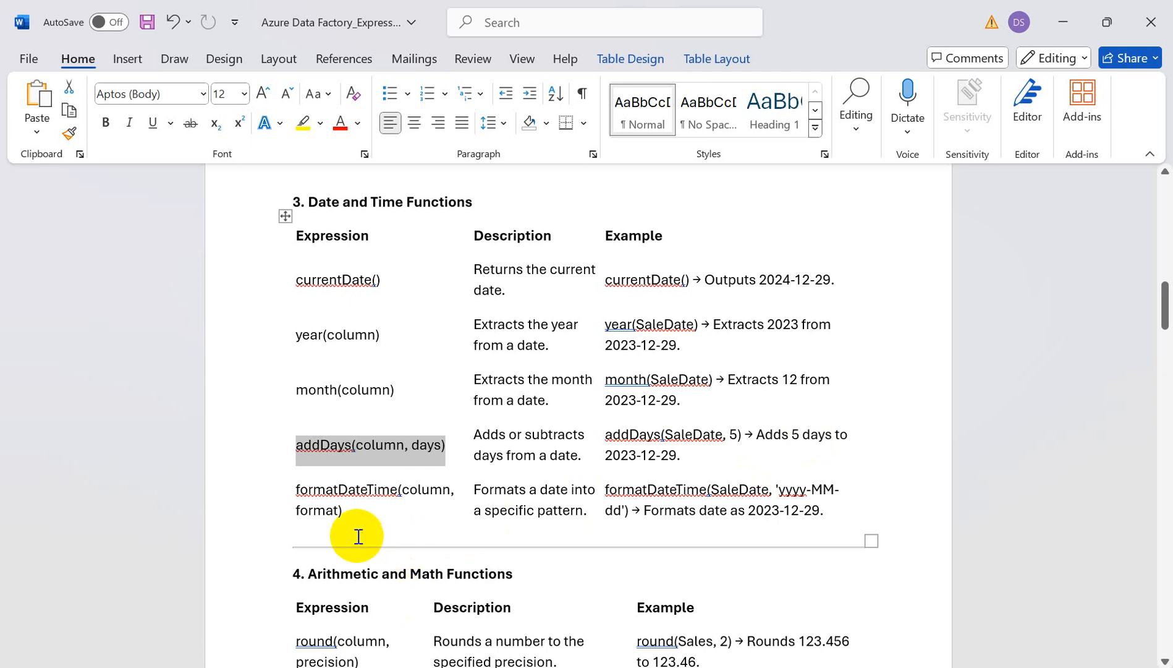
pyautogui.moveTo(344, 510); pyautogui.dragTo(295, 488)
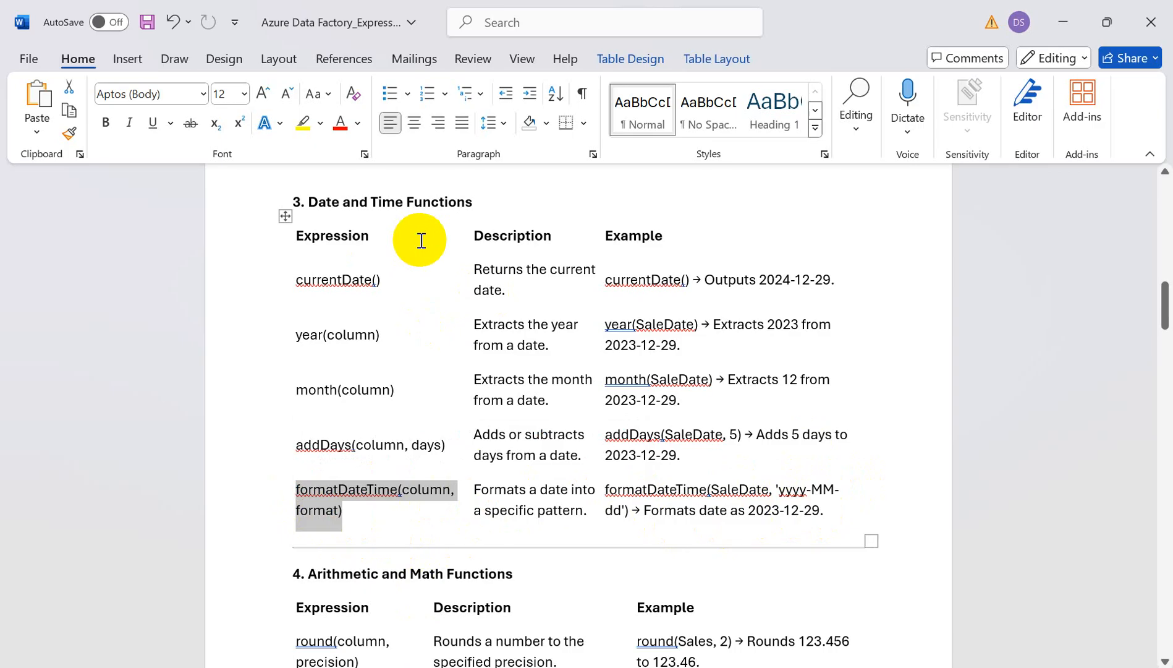
# Step: Switch back to Azure Data Factory and add a column named CurrentYear to derivedColumn1
pyautogui.hotkey('alt', 'Tab')
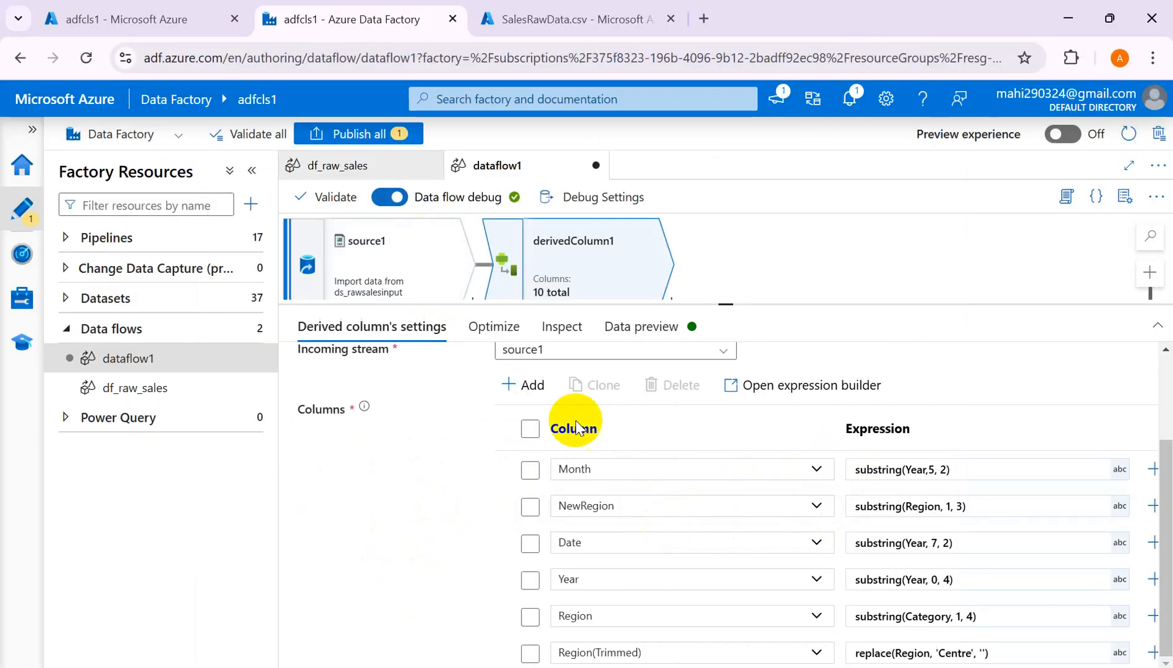
pyautogui.click(534, 389)
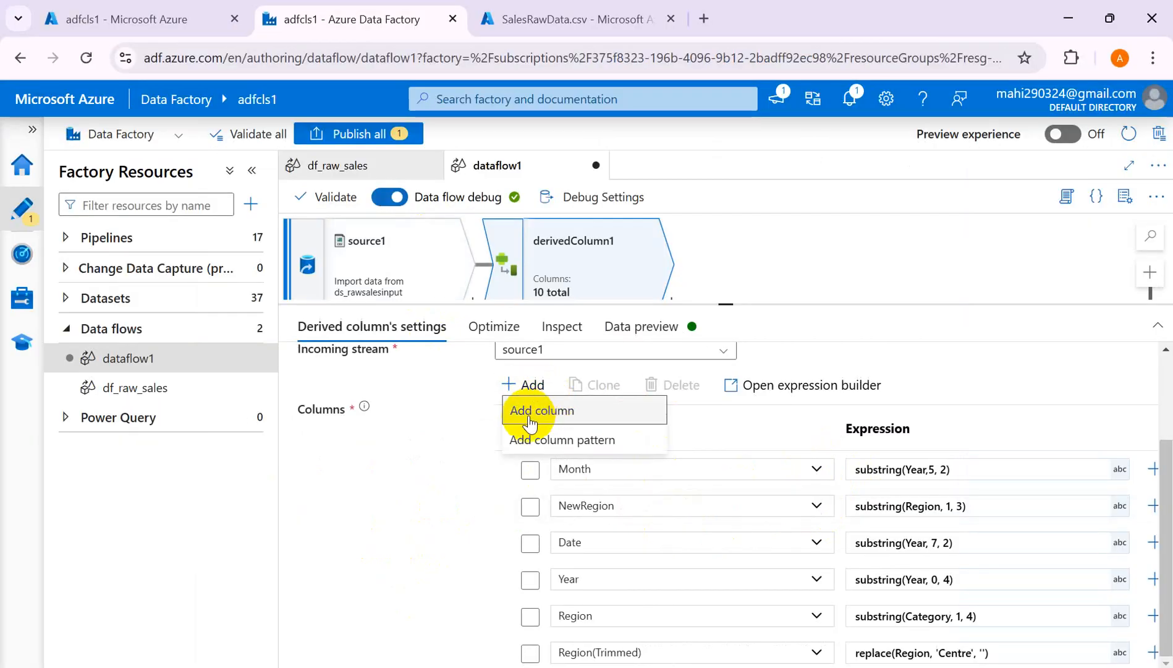
pyautogui.click(520, 408)
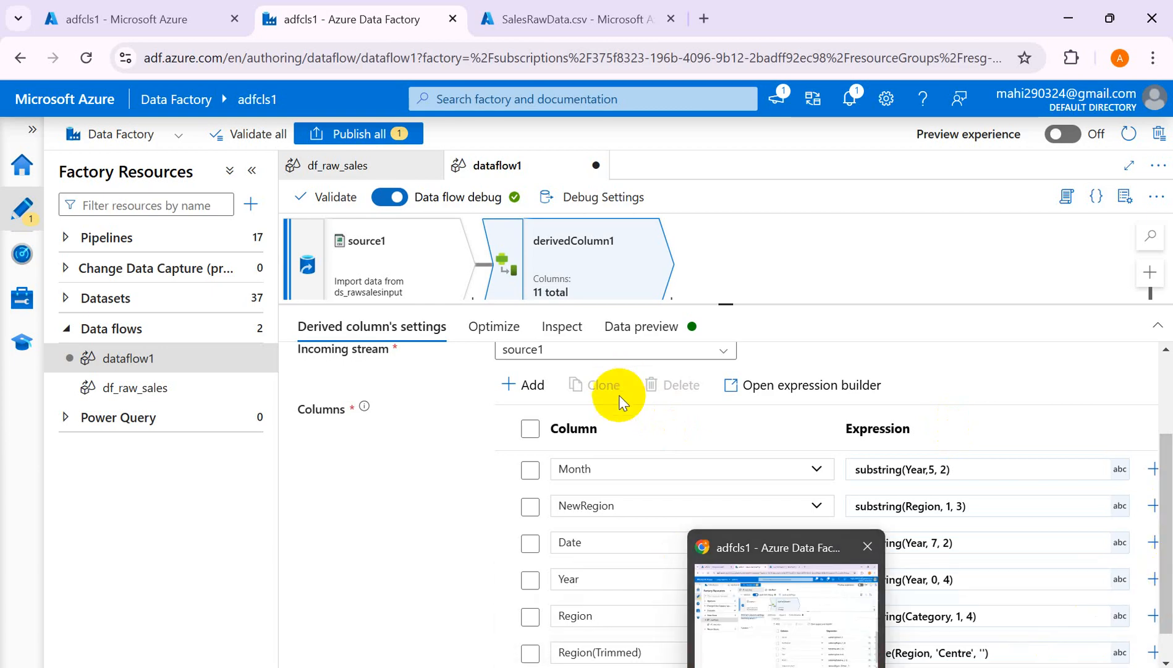
pyautogui.scroll(-1, 880, 624)
pyautogui.click(633, 655)
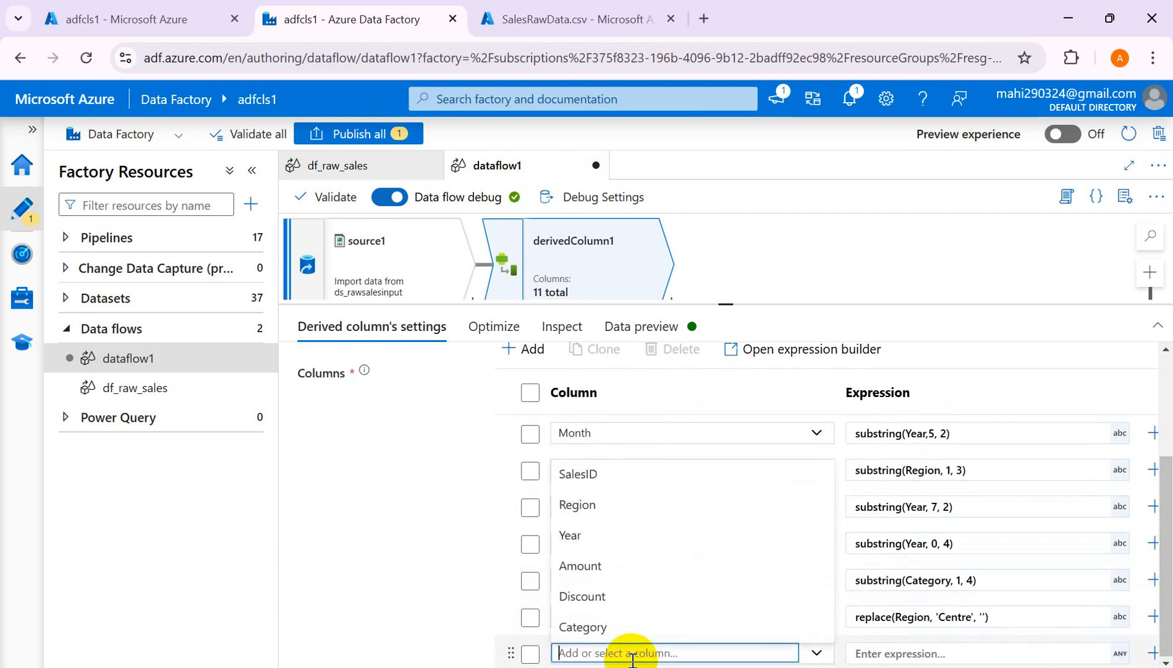
pyautogui.write('CurrentYear')
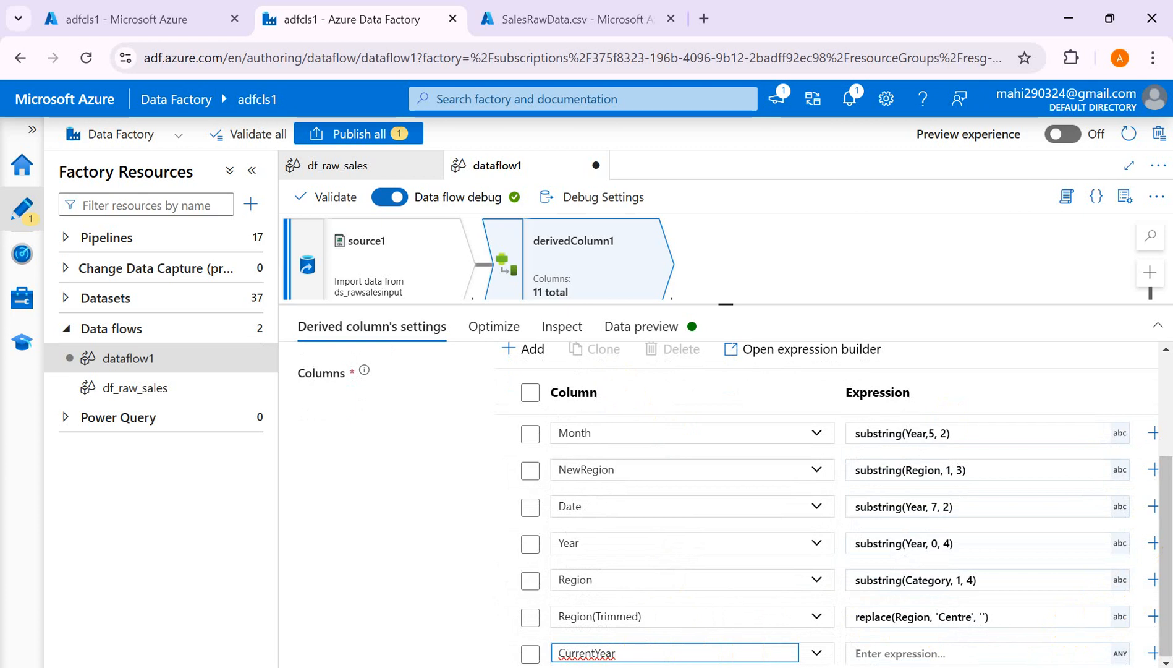
# Step: Expand the derived column's settings and open the expression builder for the CurrentYear column
pyautogui.click(965, 653)
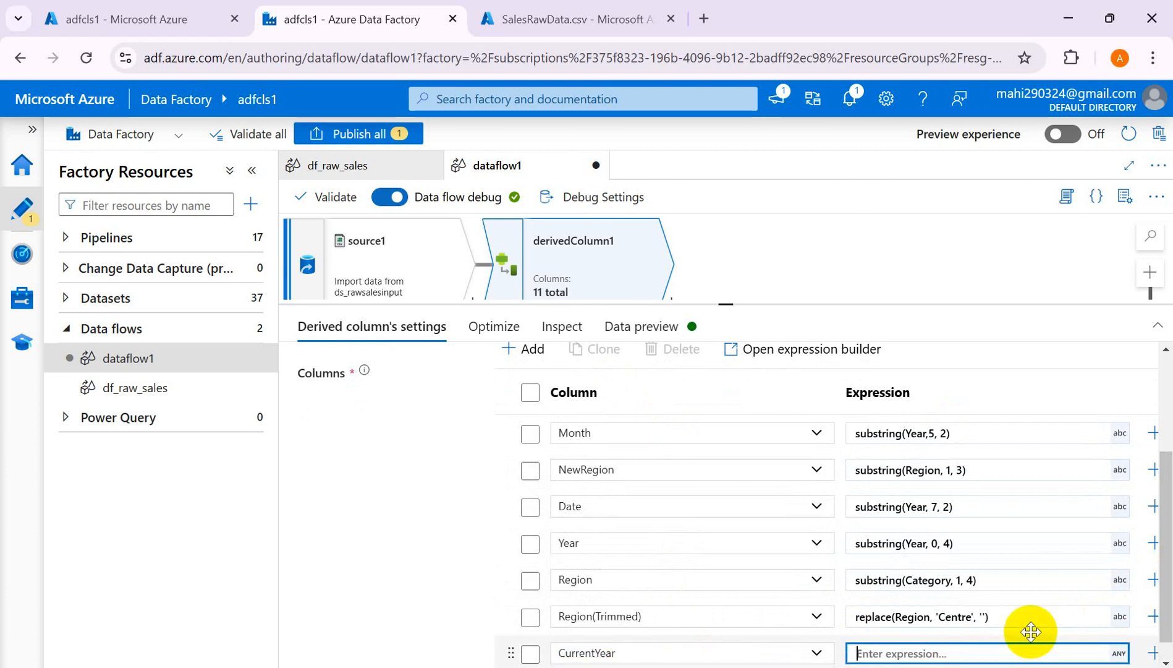
pyautogui.click(1168, 603)
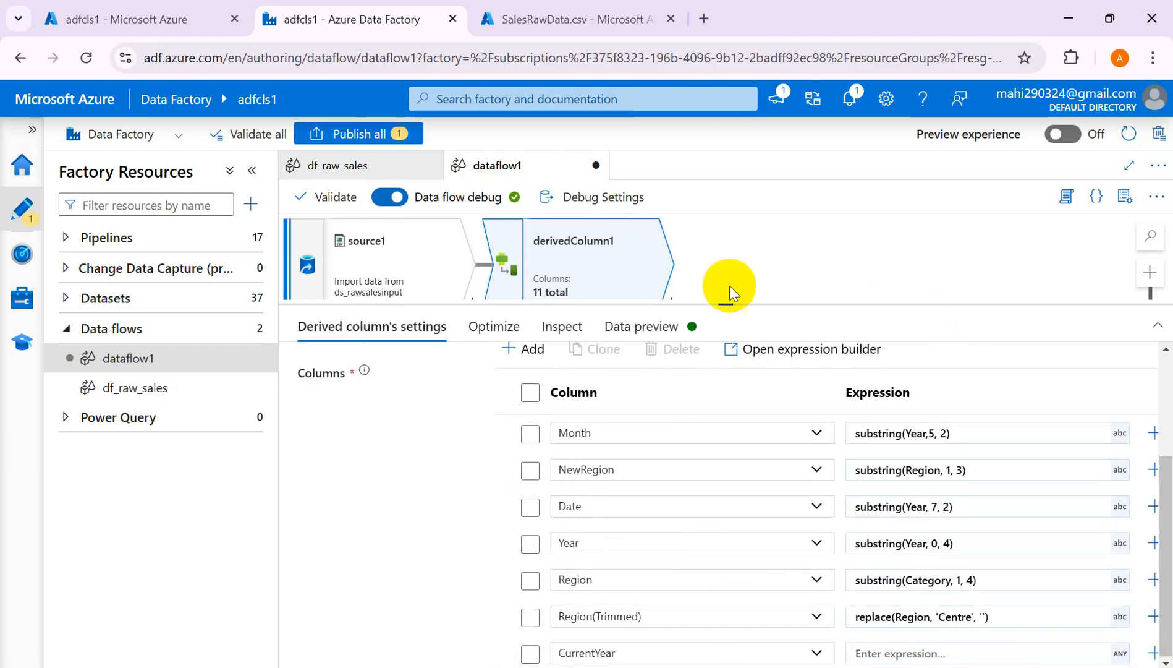
pyautogui.click(1157, 326)
pyautogui.click(999, 658)
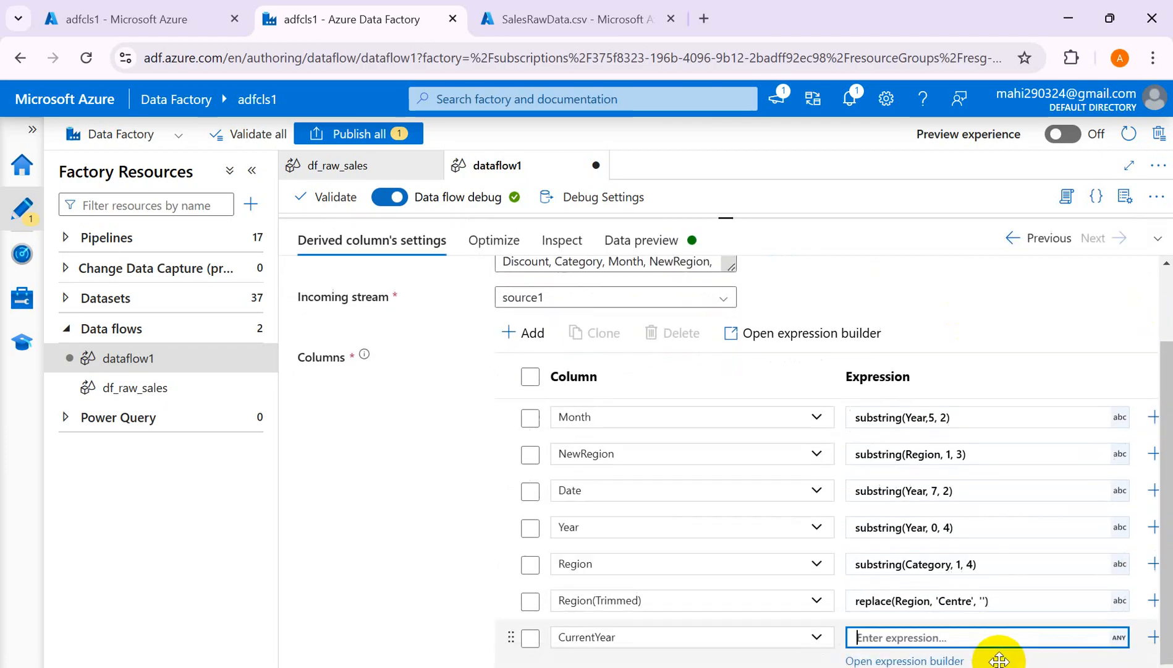
pyautogui.click(945, 661)
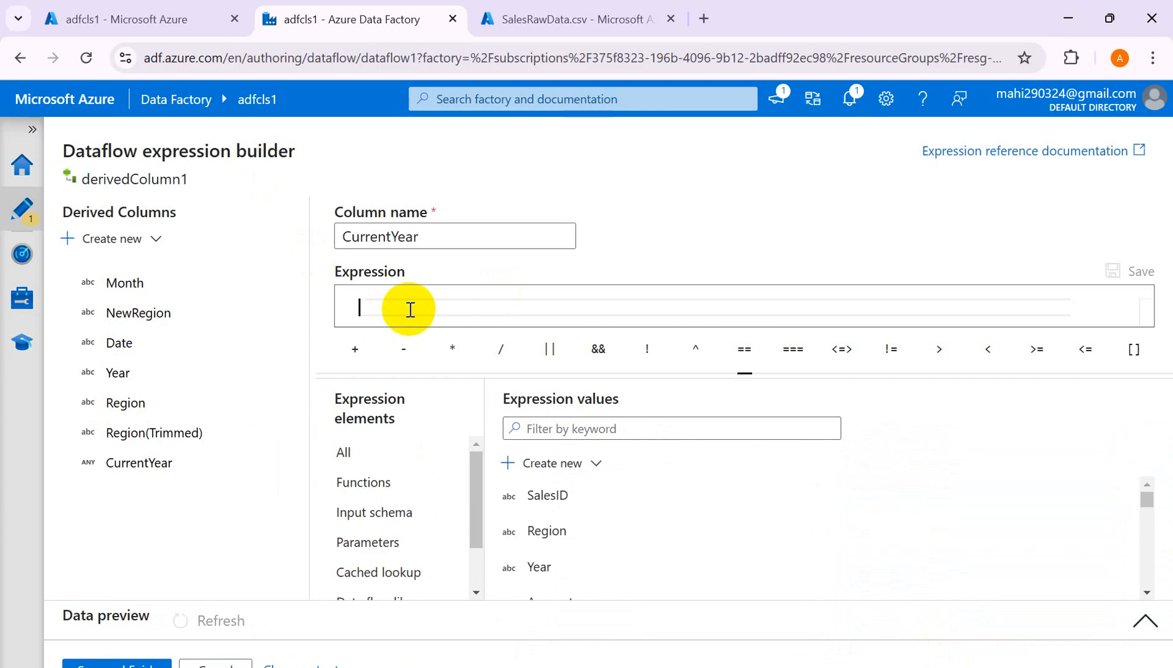
# Step: Enter the partial function name curren in the CurrentYear expression to look through the matching function suggestions
pyautogui.write('cu')
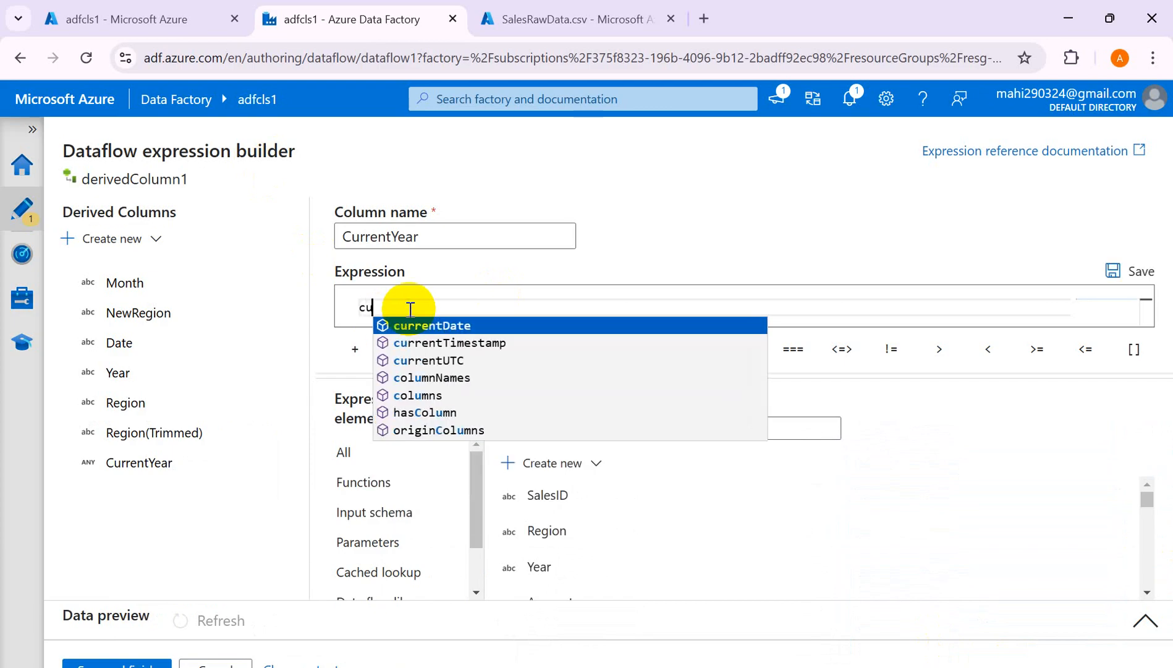
pyautogui.write('rr')
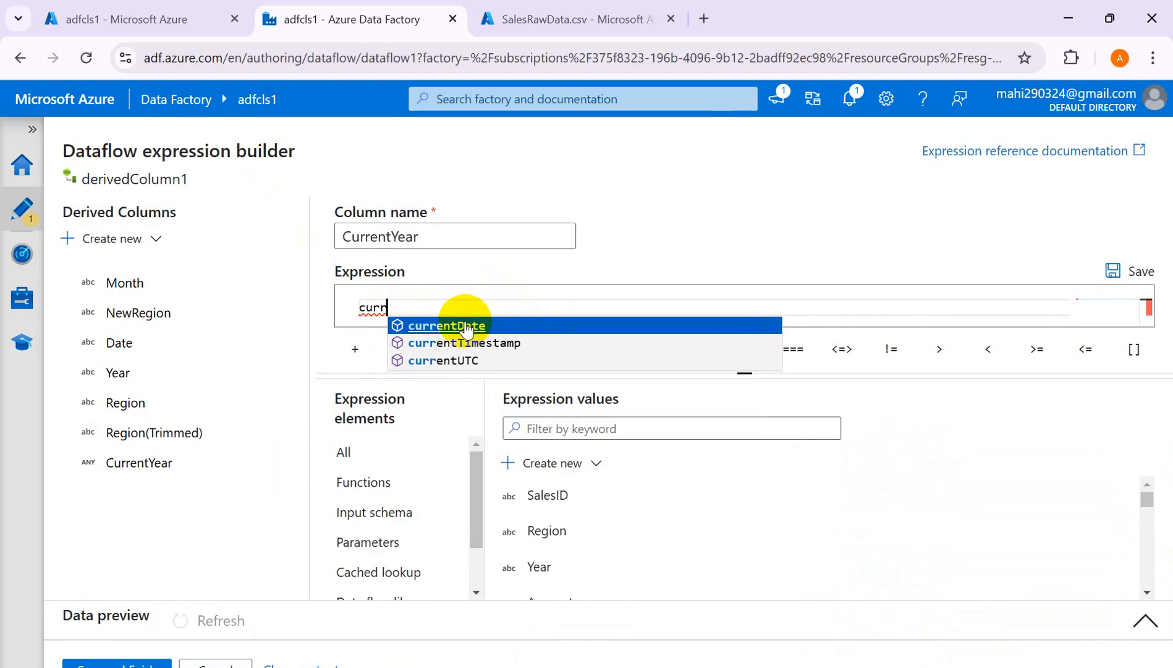
pyautogui.write('en')
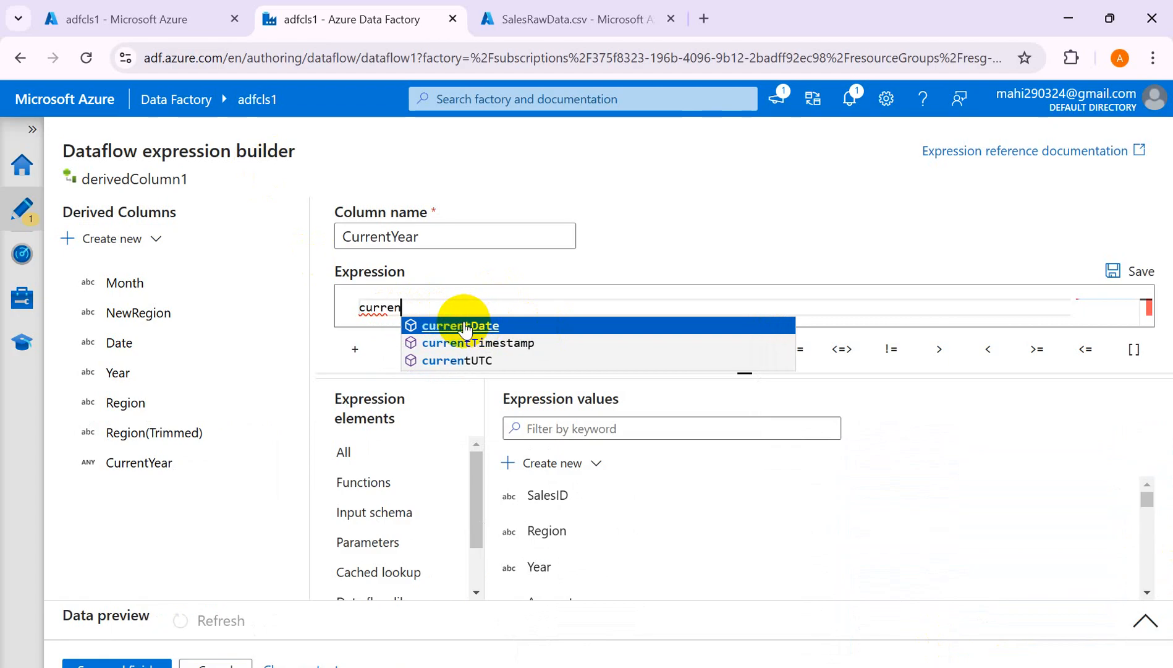
pyautogui.write('tY')
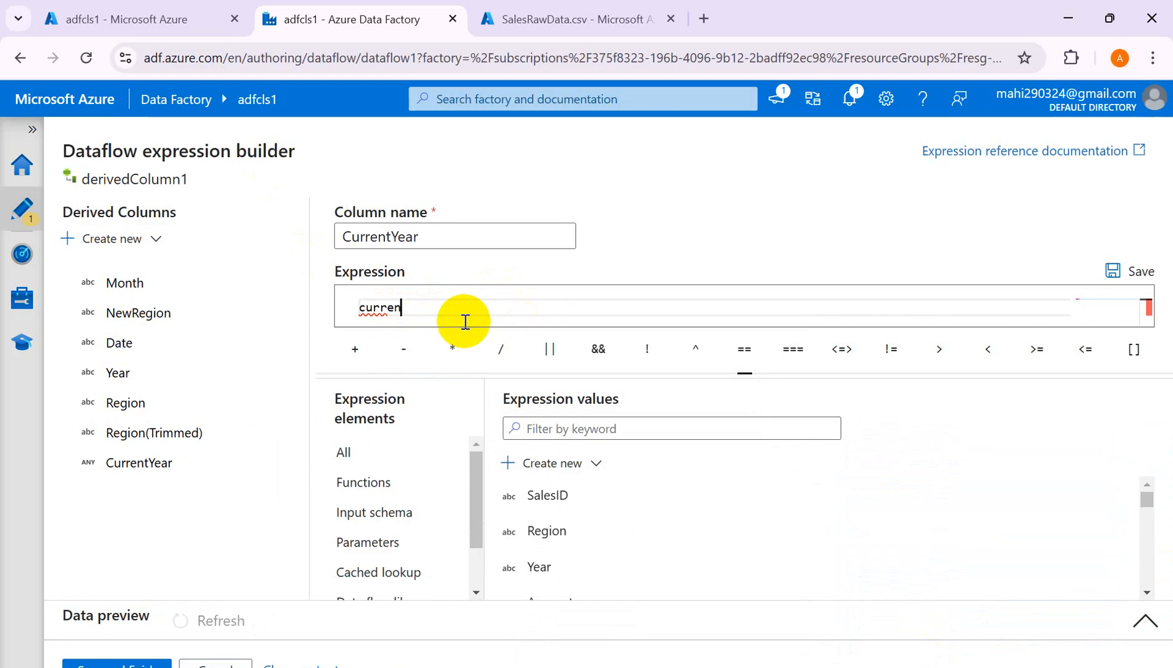
# Step: Browse the list of expression functions down to the current date, timestamp and day entries
pyautogui.moveTo(473, 489); pyautogui.dragTo(426, 504)
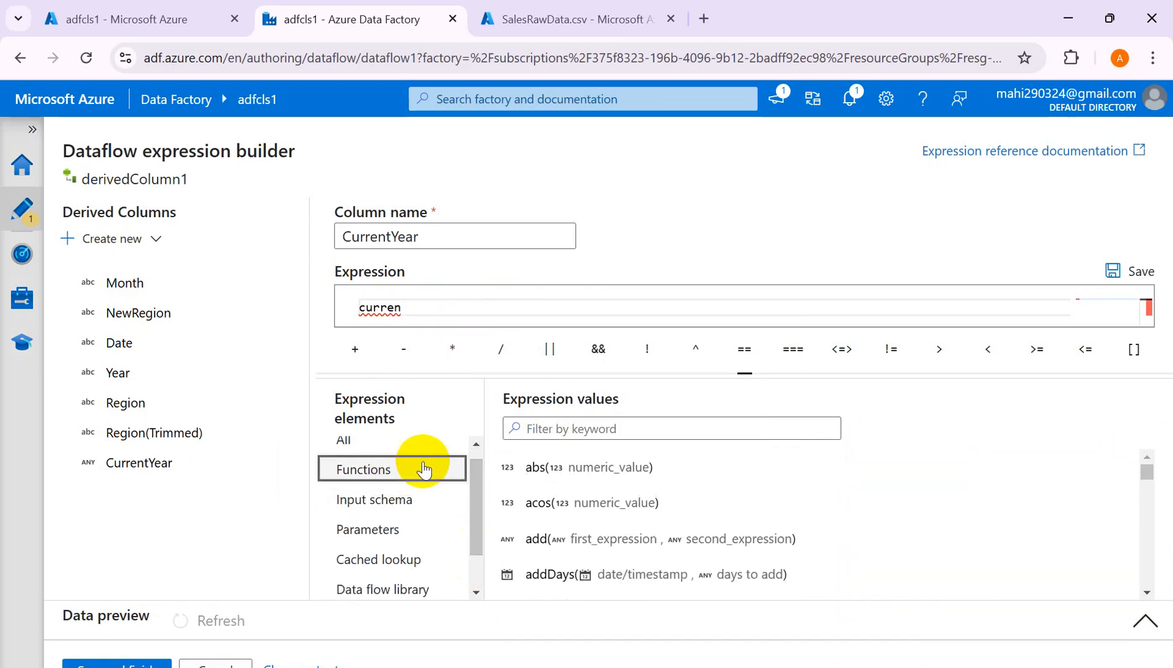
pyautogui.scroll(-3, 686, 559)
pyautogui.scroll(-8, 691, 566)
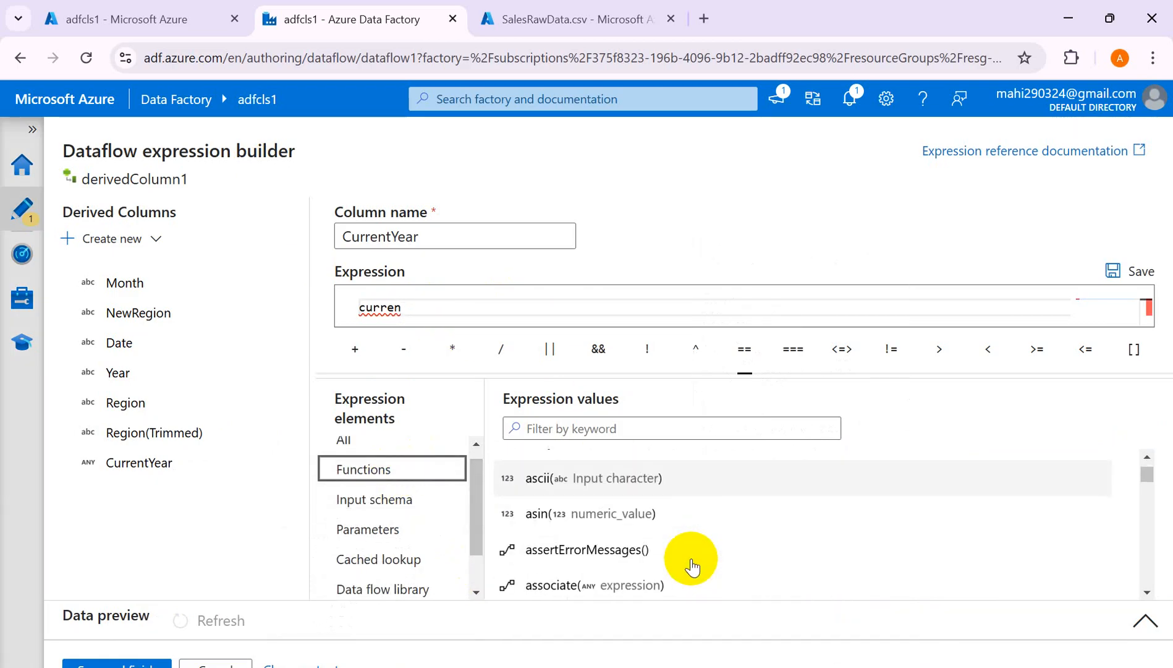
pyautogui.scroll(-8, 693, 568)
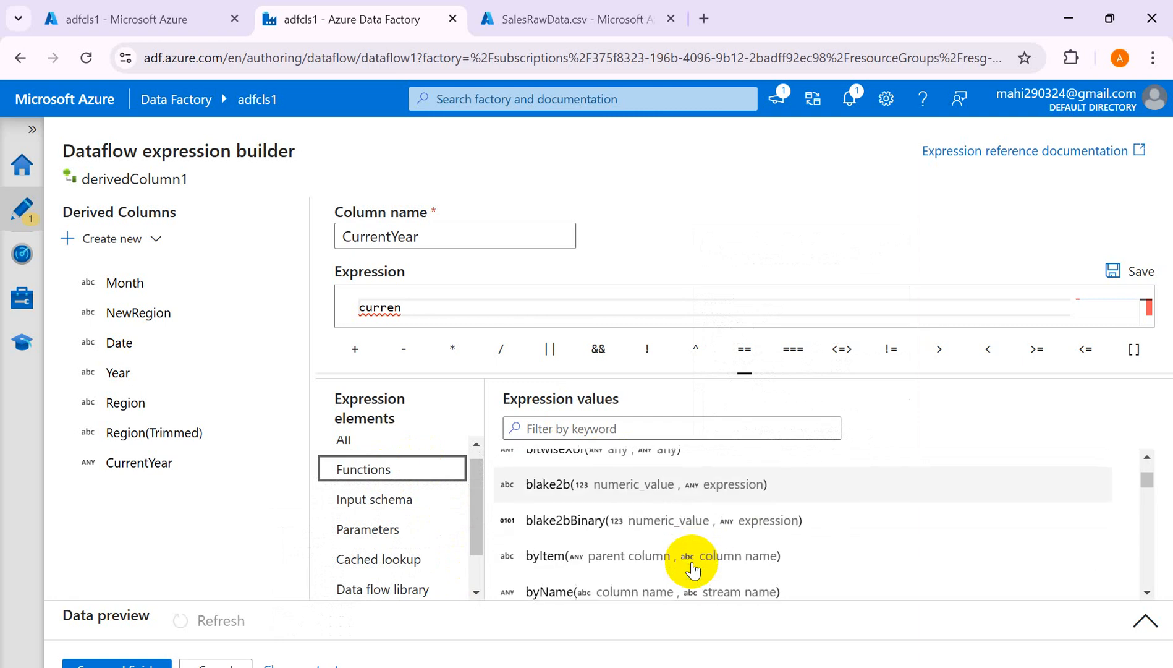
pyautogui.scroll(-7, 694, 571)
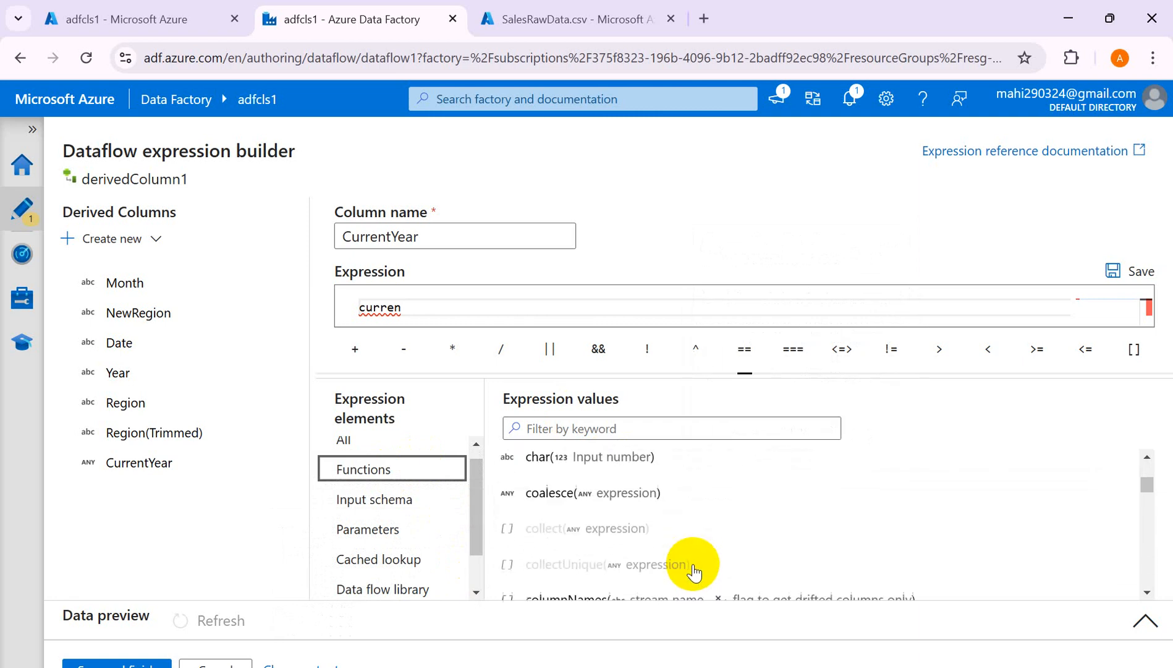
pyautogui.scroll(3, 693, 568)
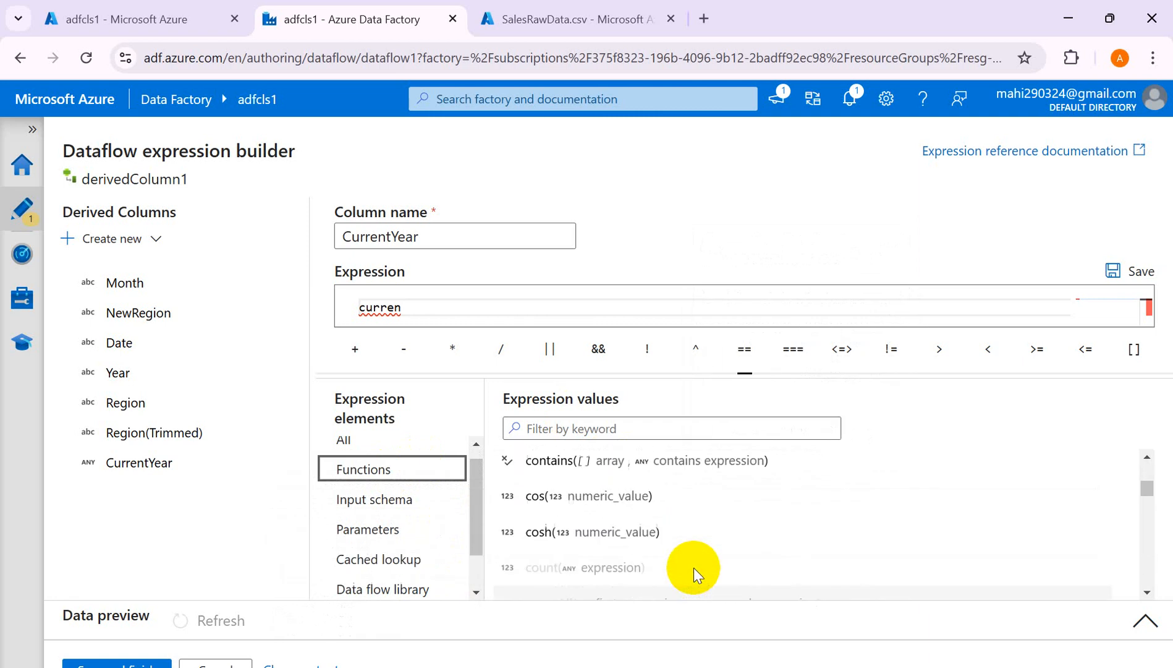
pyautogui.scroll(-6, 693, 570)
pyautogui.scroll(-4, 692, 572)
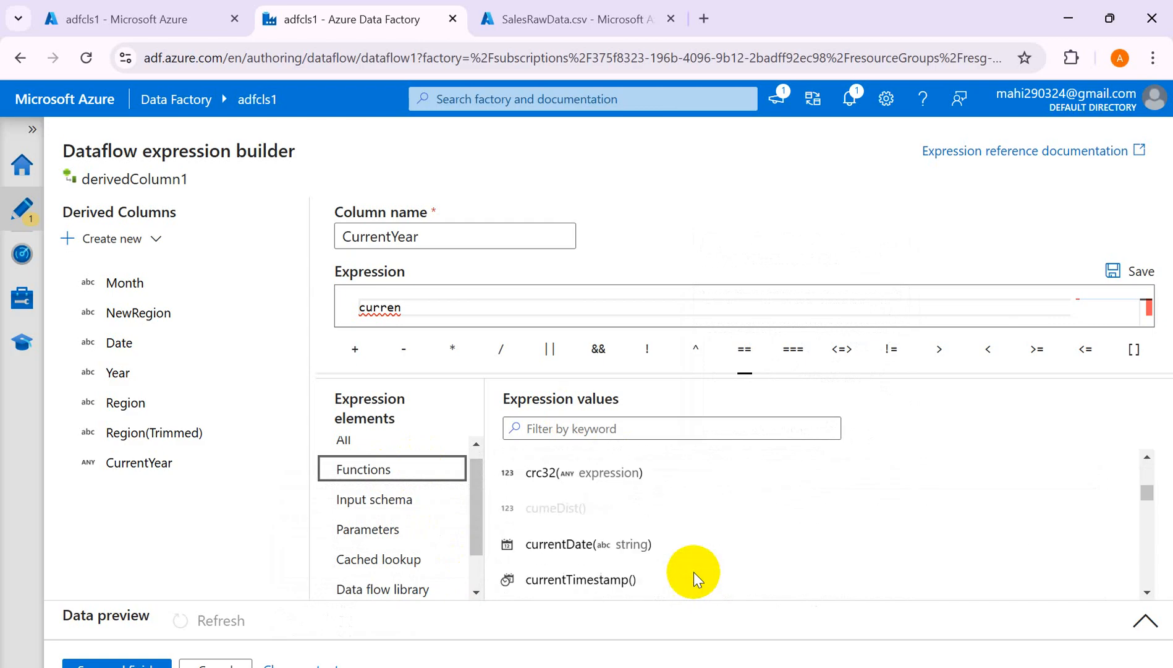
pyautogui.scroll(-2, 680, 575)
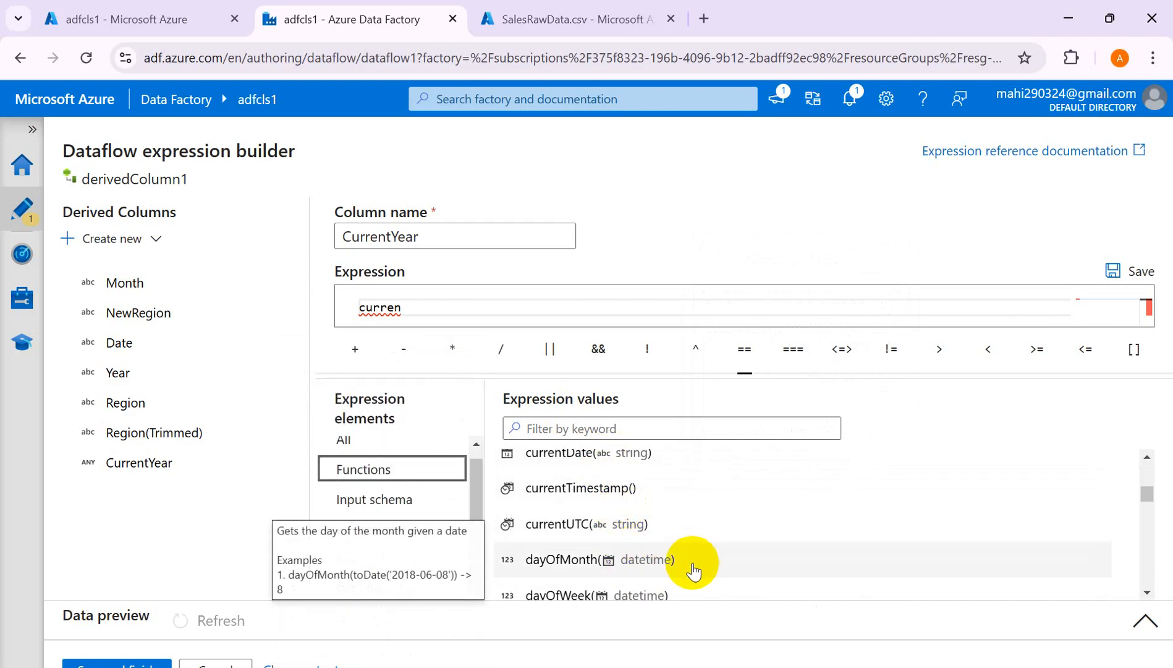
pyautogui.scroll(-2, 693, 570)
pyautogui.scroll(2, 692, 570)
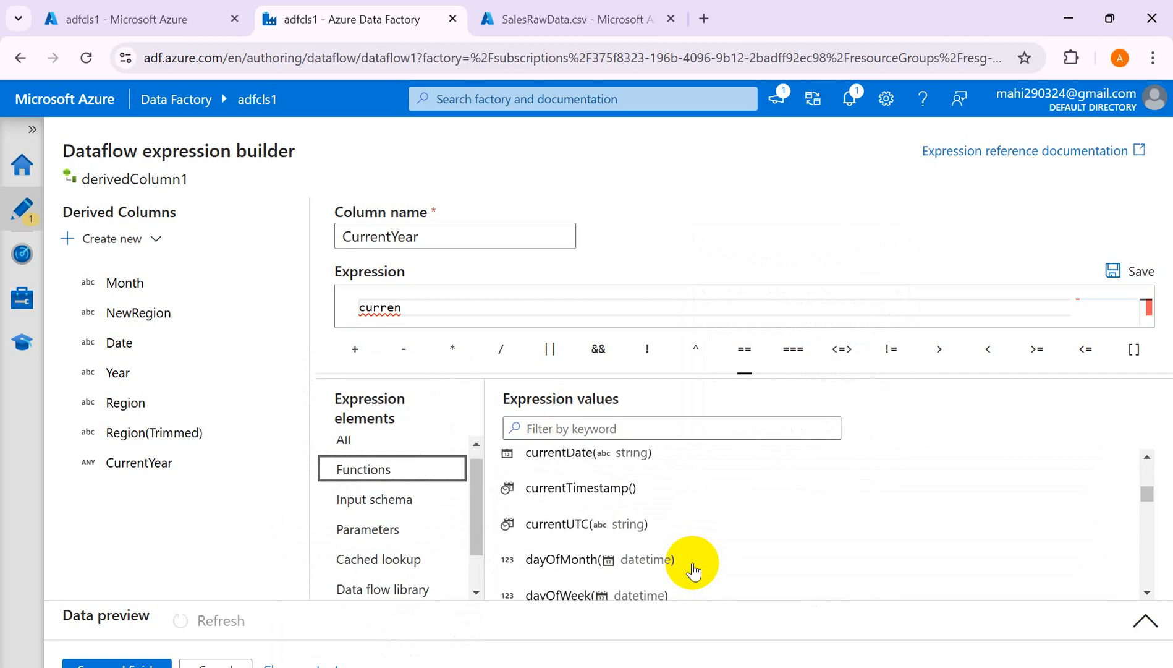
pyautogui.scroll(1, 693, 570)
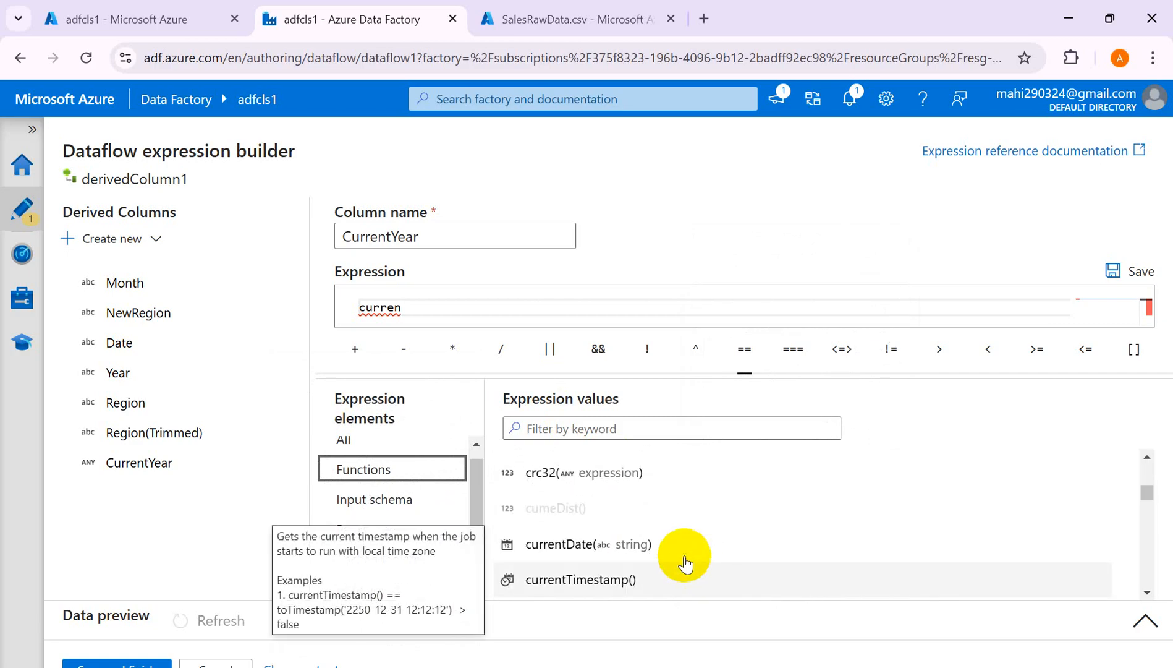
# Step: Replace the CurrentYear expression with currentDate(), without an argument, and save it
pyautogui.click(578, 552)
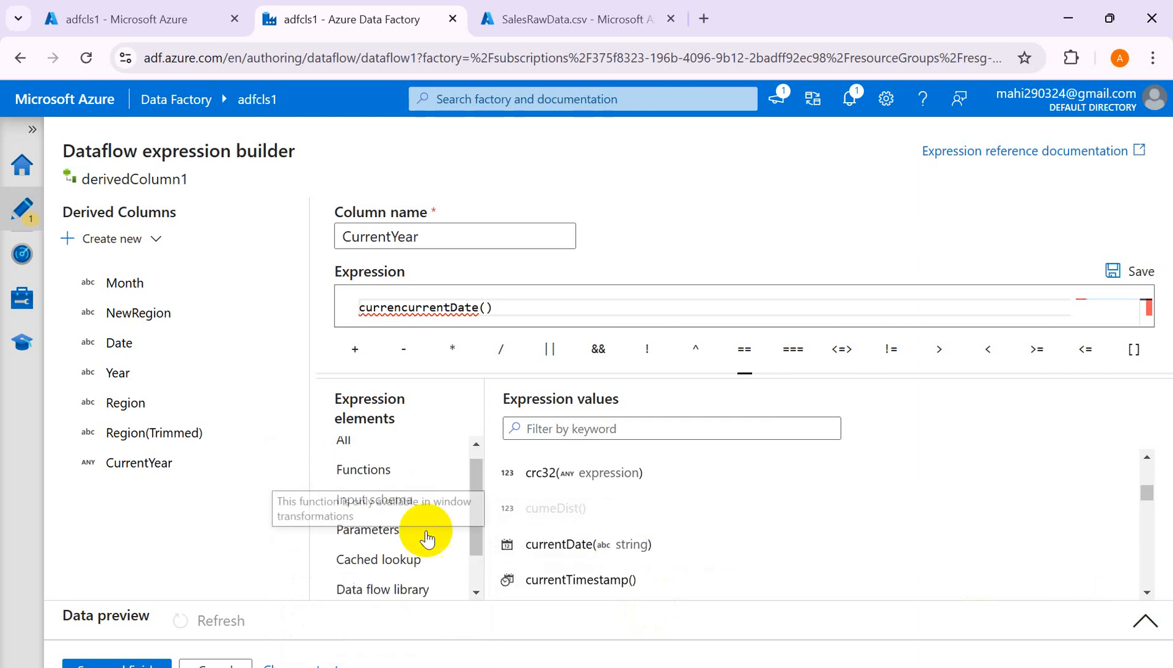
pyautogui.moveTo(516, 304); pyautogui.dragTo(203, 290)
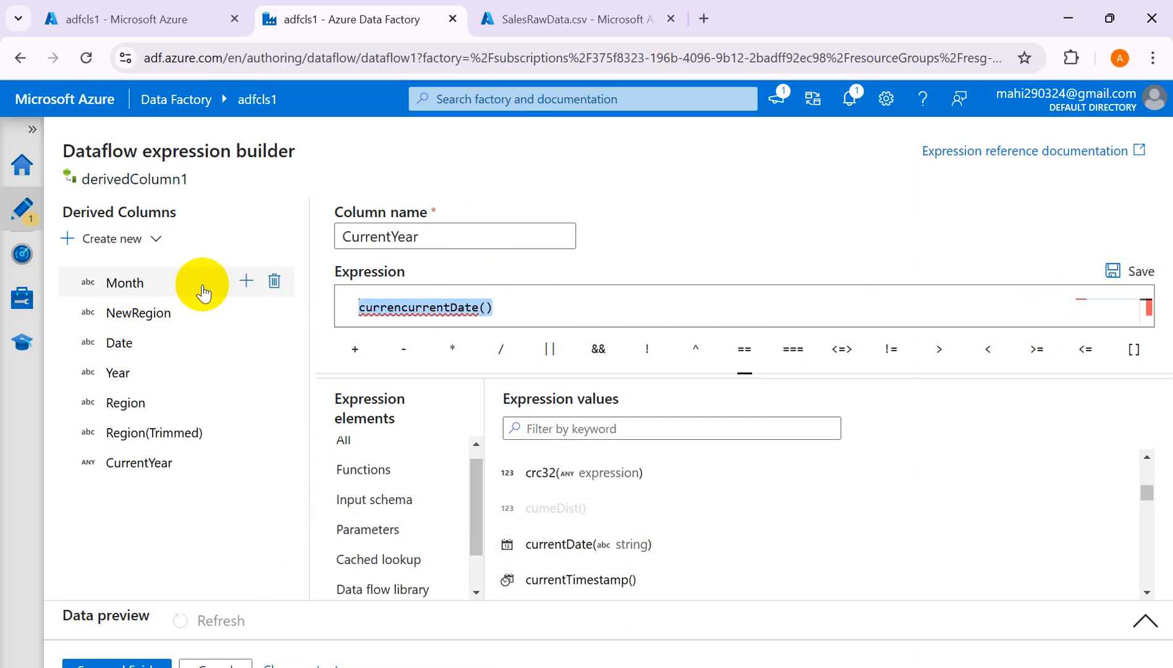
pyautogui.press('BackSpace')
pyautogui.write('curre')
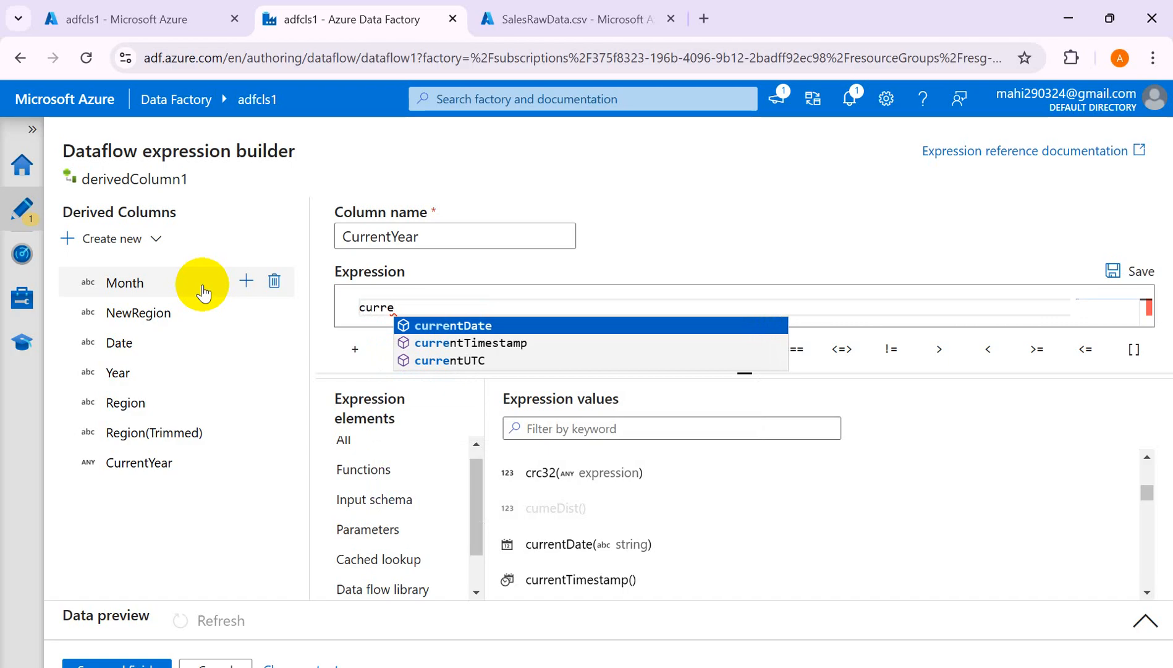
pyautogui.click(440, 325)
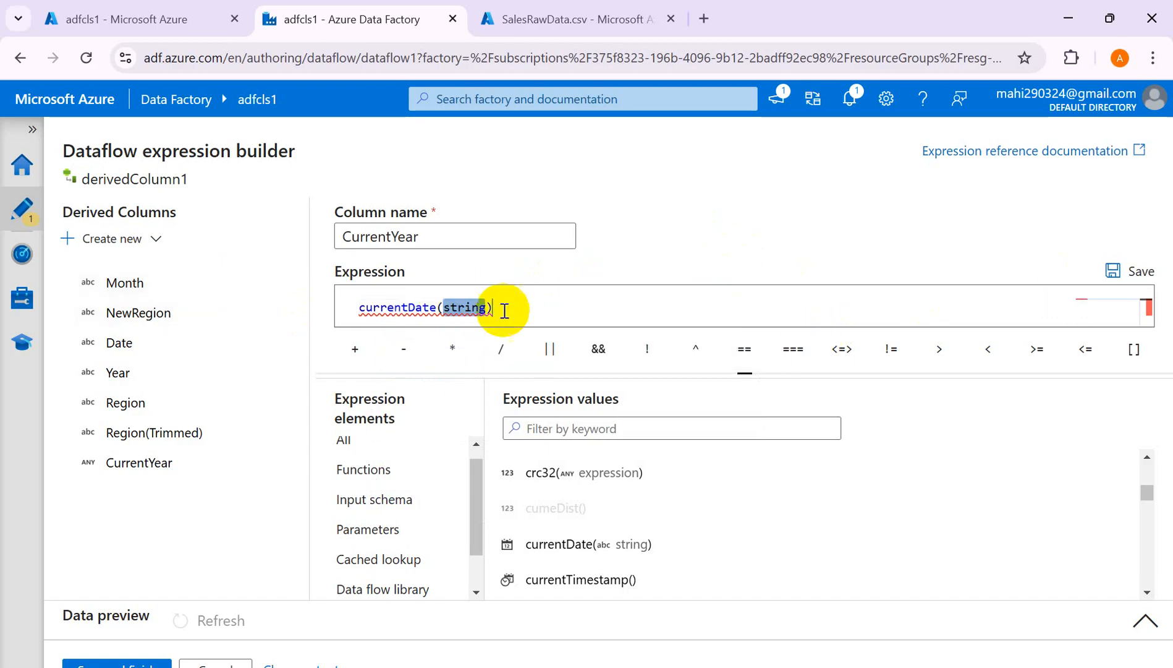
pyautogui.hotkey('alt', 'Tab')
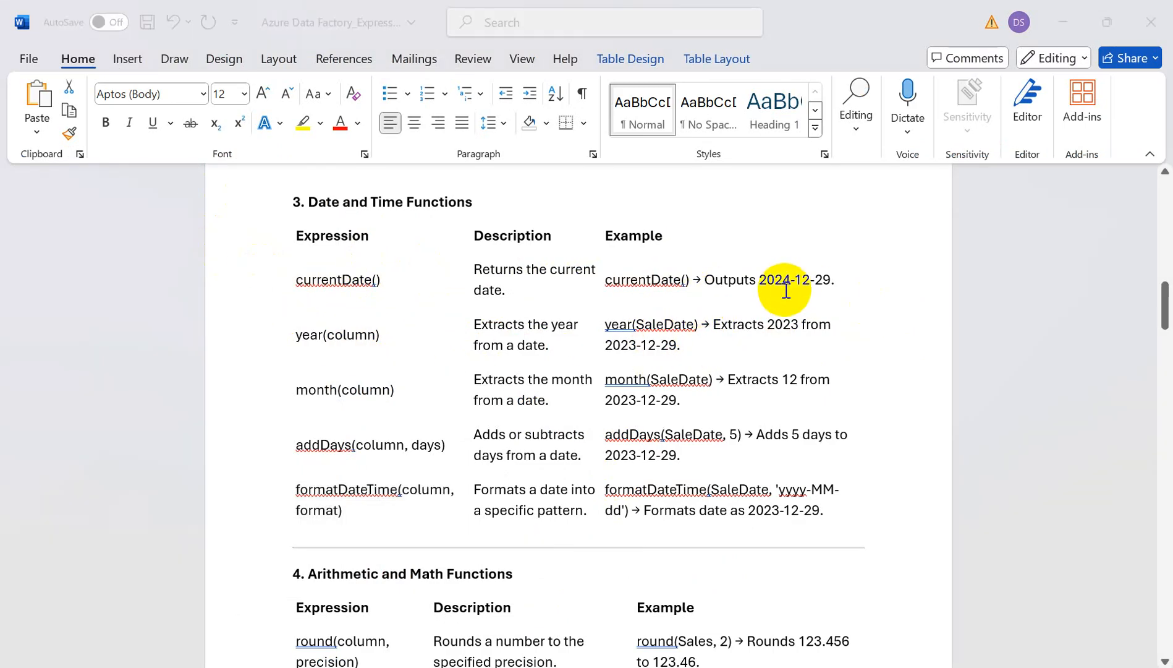
pyautogui.hotkey('alt', 'Tab')
pyautogui.press('BackSpace')
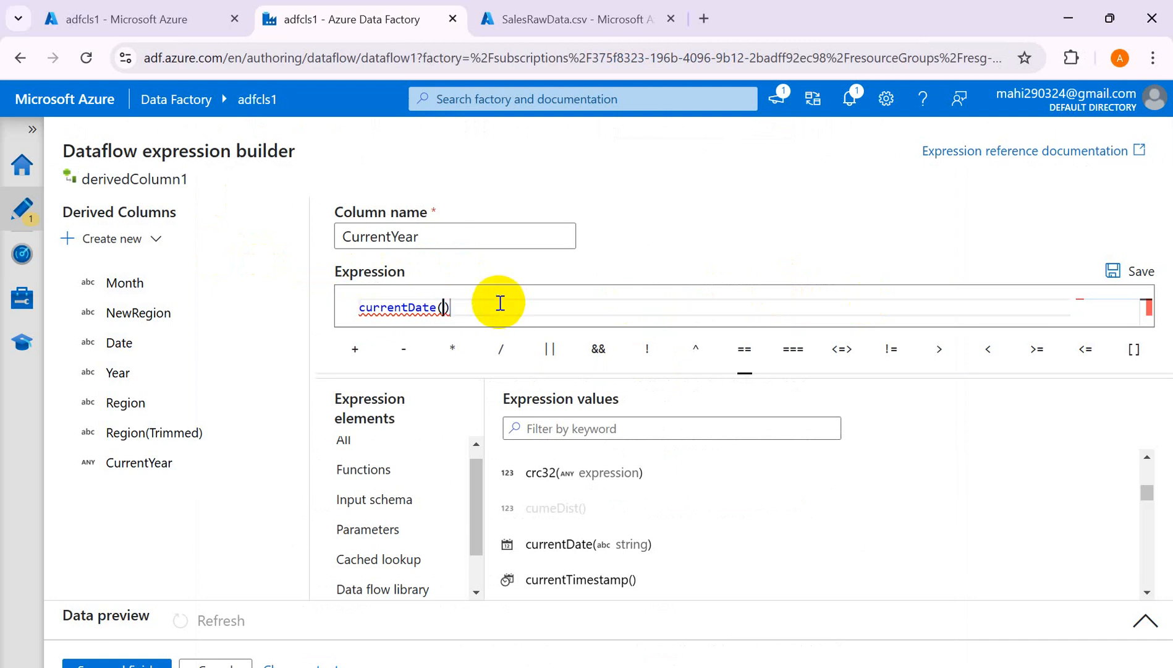
pyautogui.click(1124, 272)
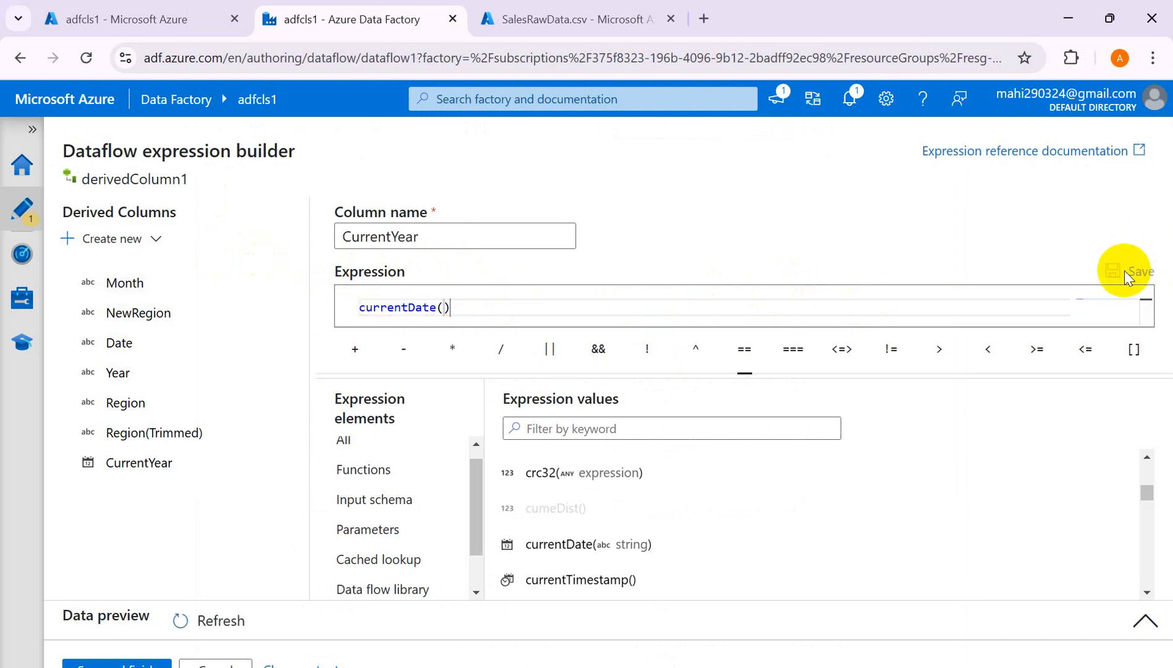
# Step: Refresh the CurrentYear data preview and check it against the Date and Time Functions table in the Word document
pyautogui.click(201, 618)
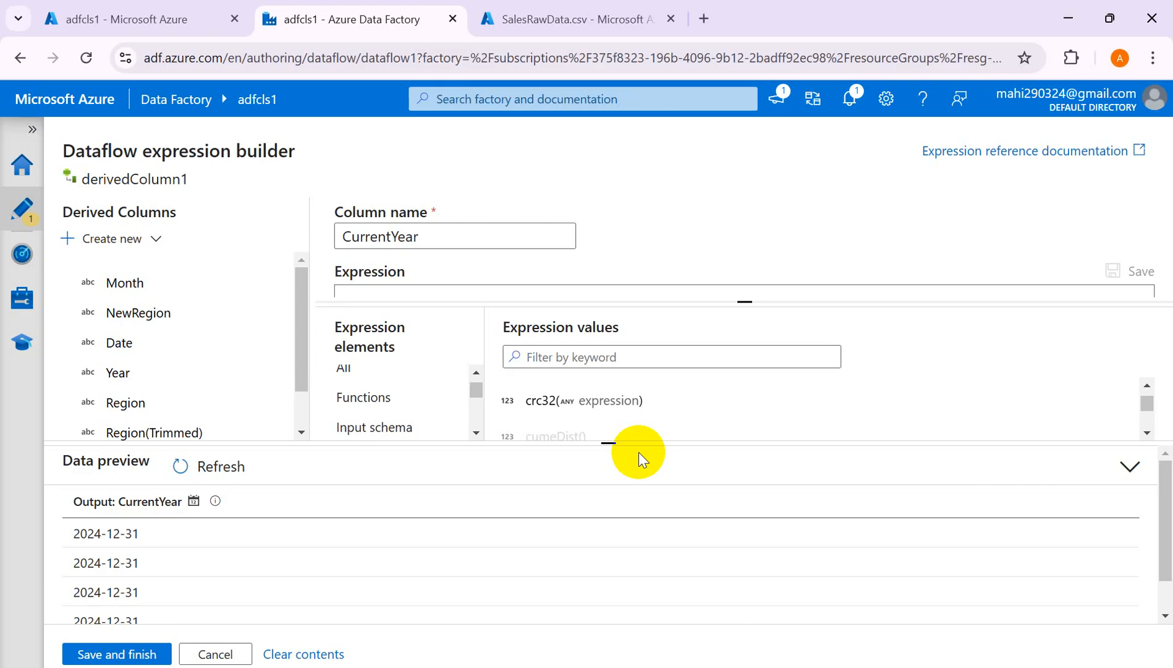
pyautogui.hotkey('alt', 'Tab')
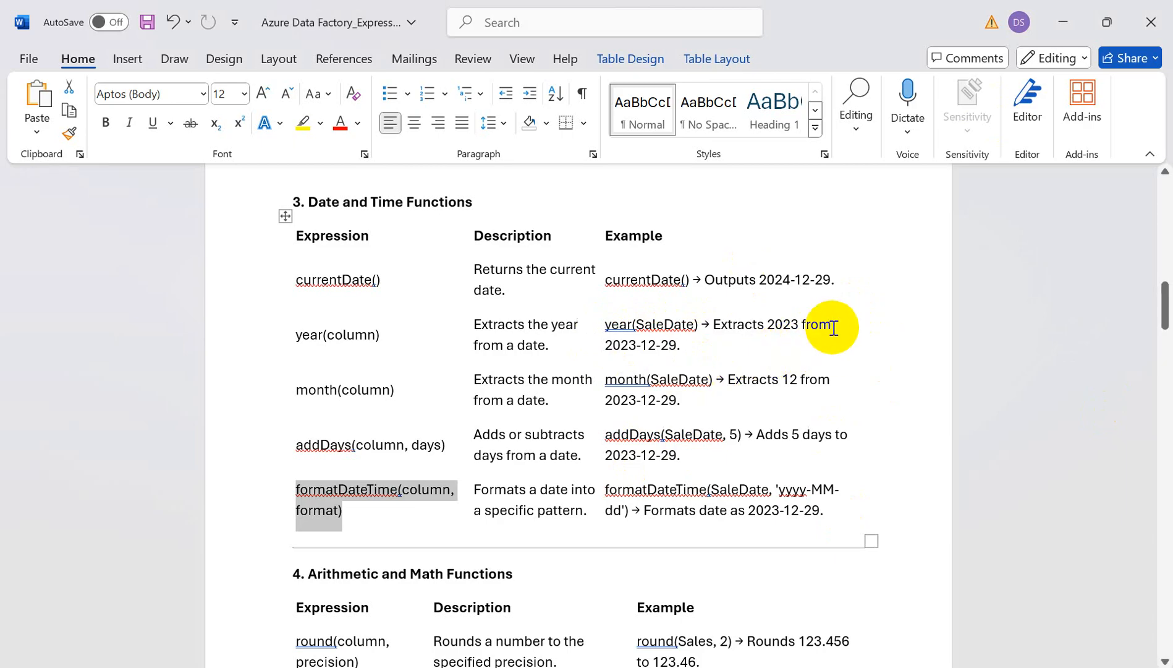
pyautogui.hotkey('alt', 'Tab')
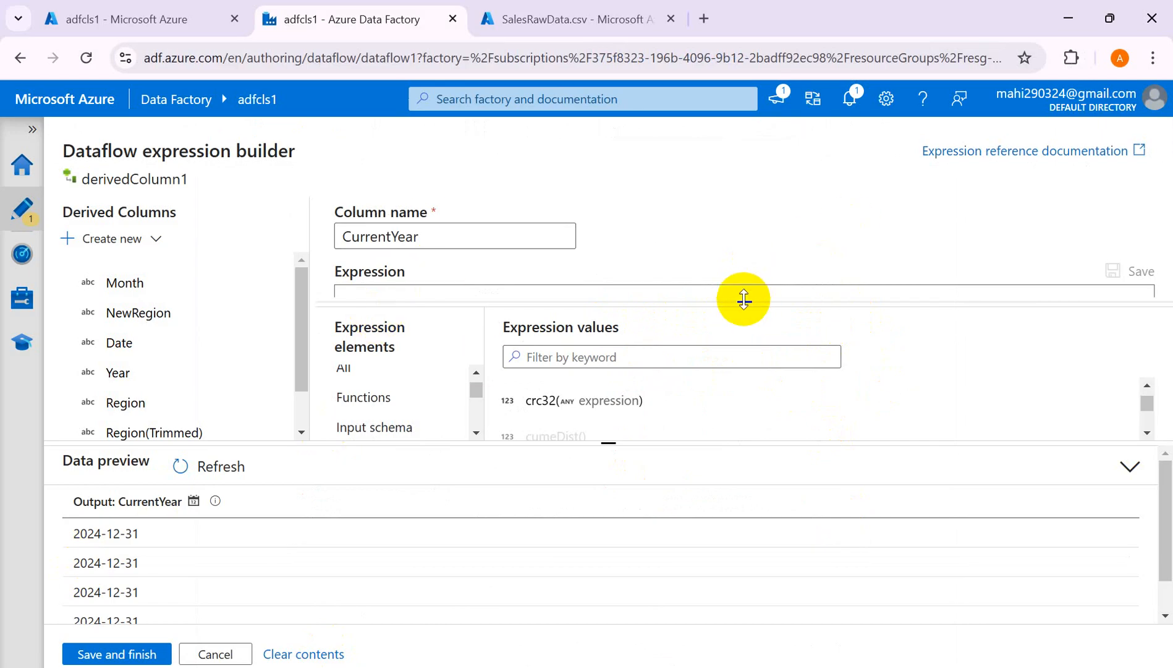
# Step: Change the CurrentYear expression to year(currentDate()), save it and refresh its data preview
pyautogui.moveTo(744, 299); pyautogui.dragTo(729, 438)
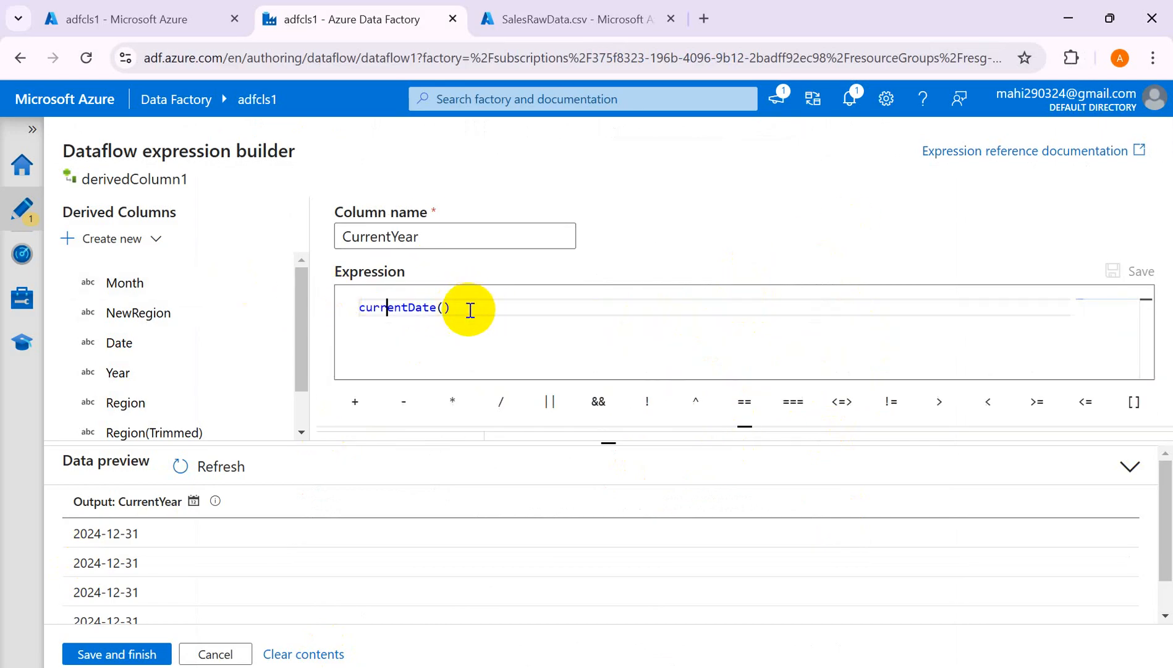
pyautogui.press('Home')
pyautogui.write('year')
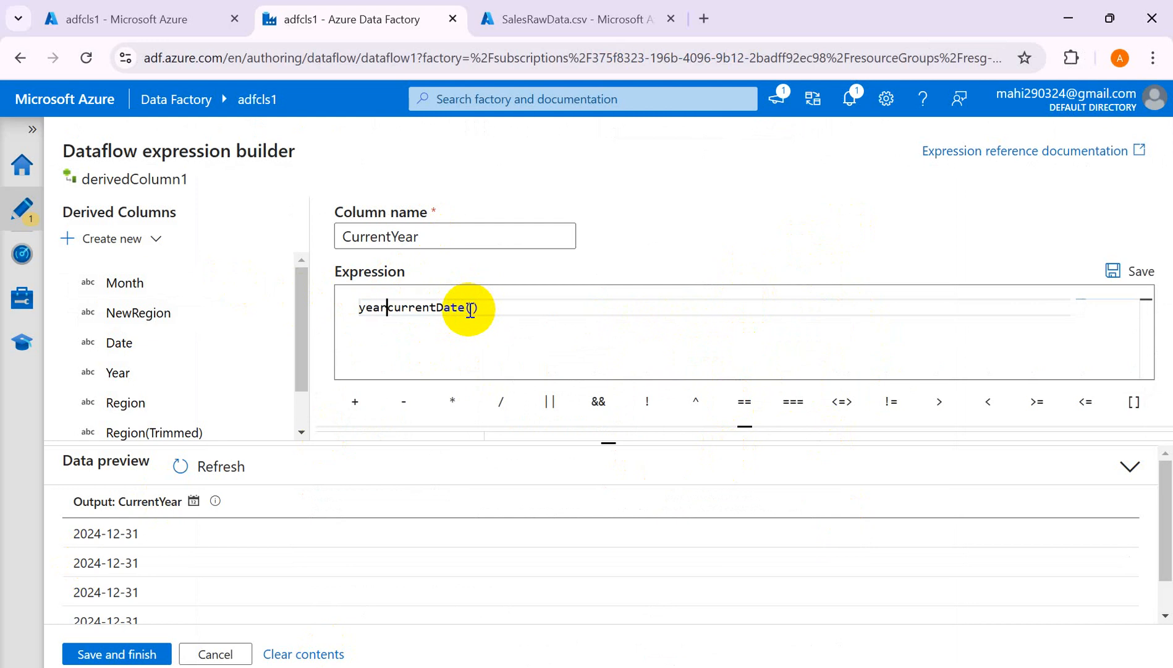
pyautogui.write('(')
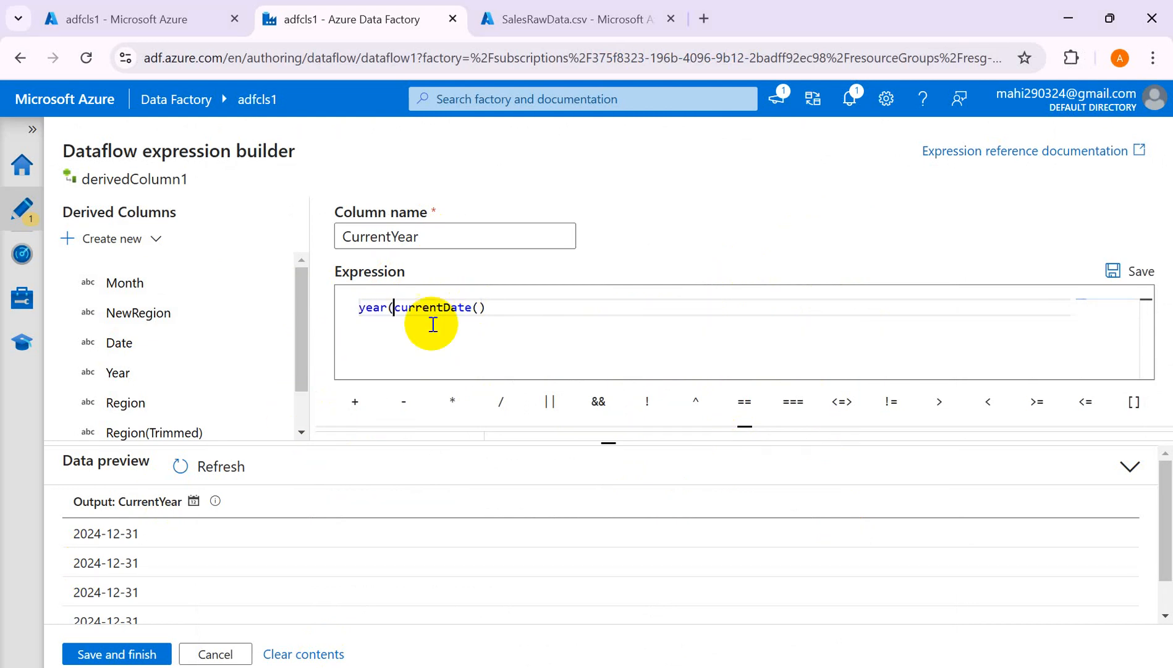
pyautogui.click(494, 310)
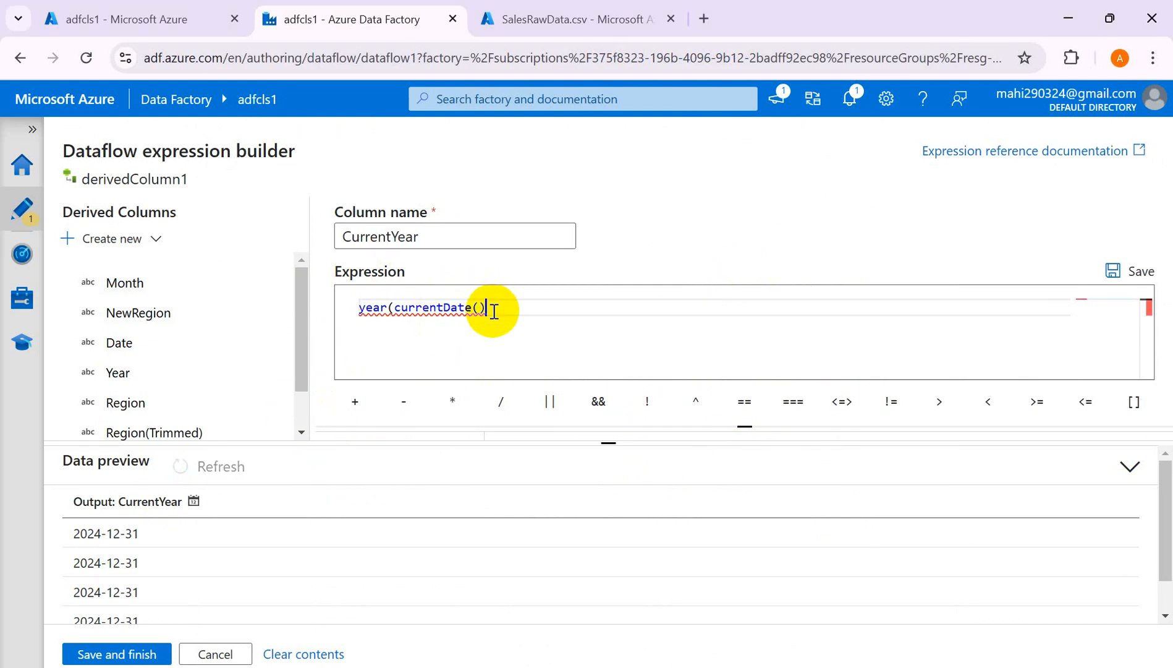
pyautogui.click(1120, 266)
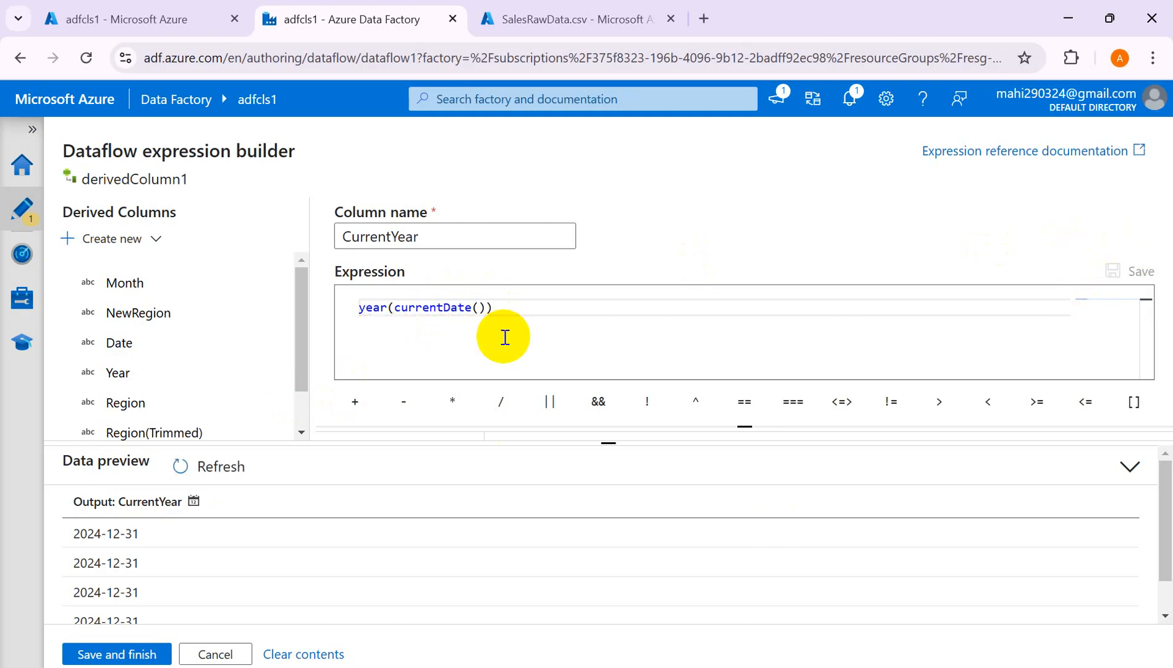
pyautogui.click(185, 465)
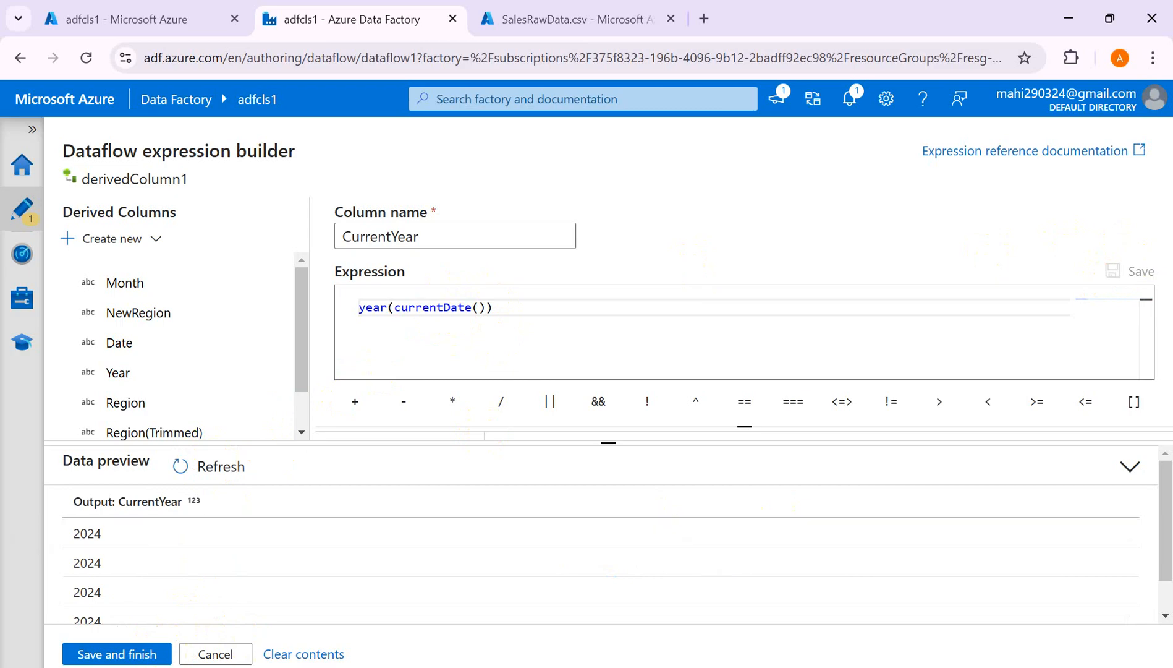
# Step: Remove the currentDate() argument from the year function in the CurrentYear expression
pyautogui.moveTo(377, 314)
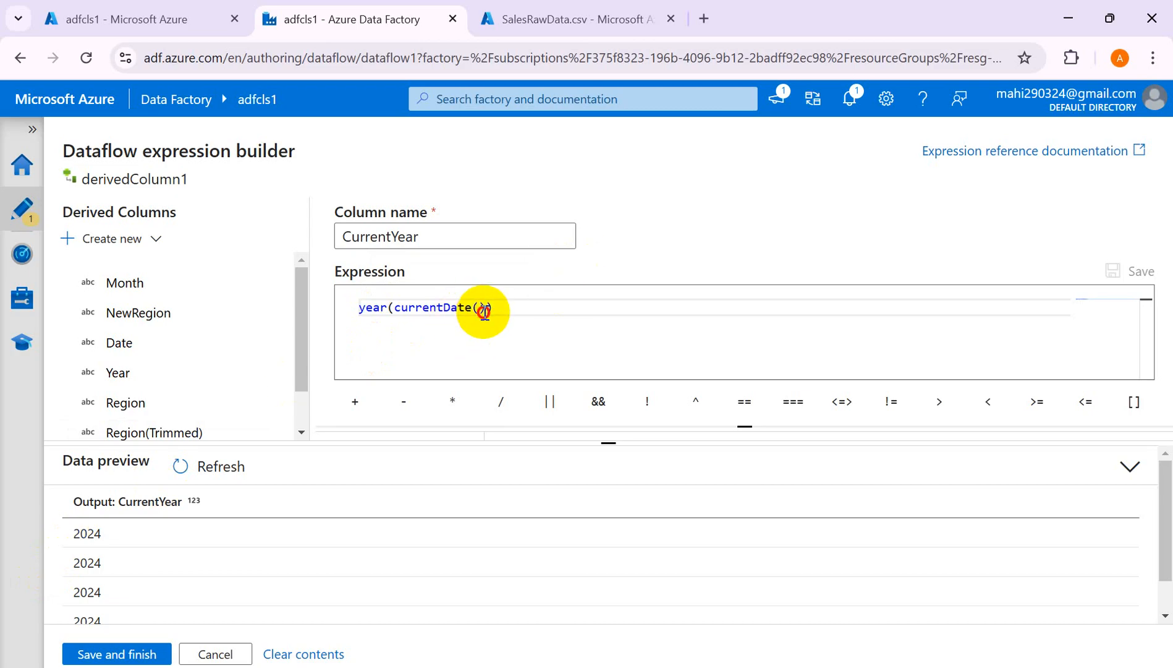
pyautogui.press('BackSpace')
pyautogui.press('BackSpace')
pyautogui.press('BackSpace')
pyautogui.press('BackSpace')
pyautogui.press('BackSpace')
pyautogui.press('BackSpace')
pyautogui.press('BackSpace')
pyautogui.press('BackSpace')
pyautogui.press('BackSpace')
pyautogui.press('BackSpace')
pyautogui.press('BackSpace')
pyautogui.press('BackSpace')
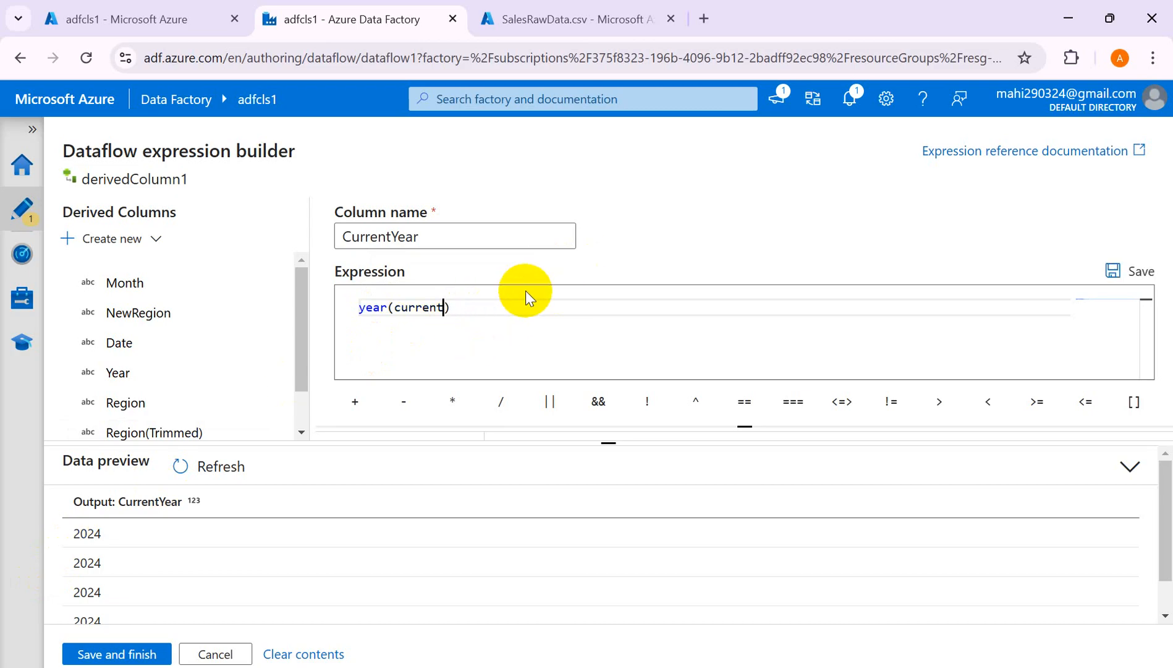
pyautogui.press('BackSpace')
# Step: Open the Year derived column and replace its substring expression with year(), leaving the argument empty
pyautogui.moveTo(614, 447); pyautogui.dragTo(612, 512)
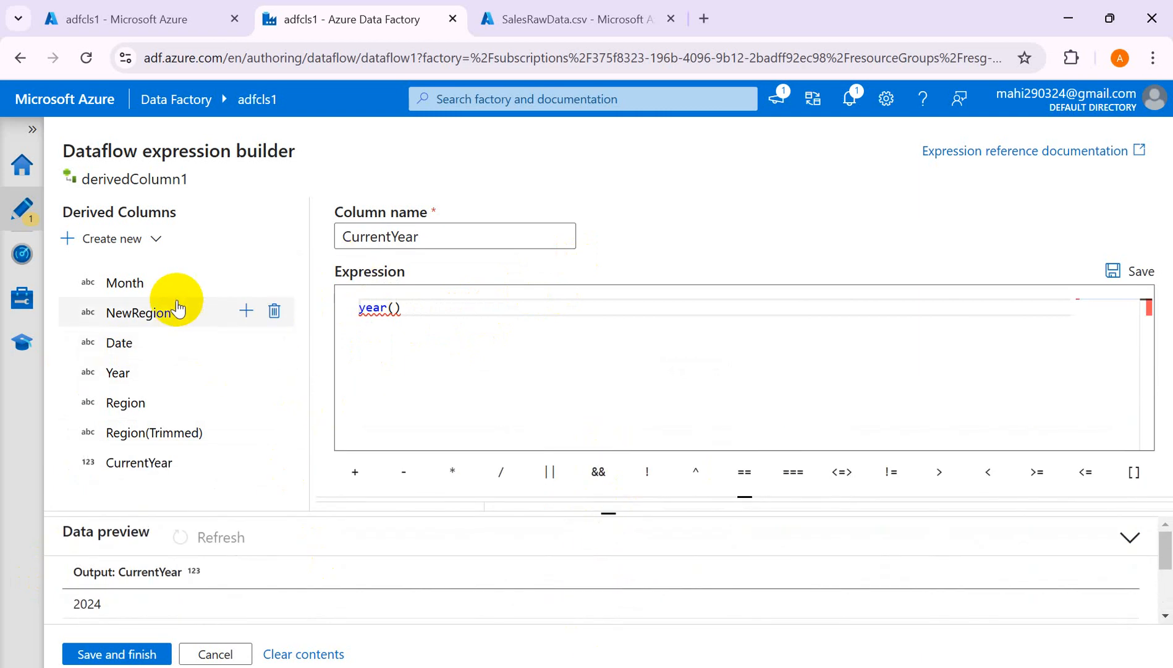
pyautogui.click(117, 374)
pyautogui.moveTo(526, 310); pyautogui.dragTo(359, 307)
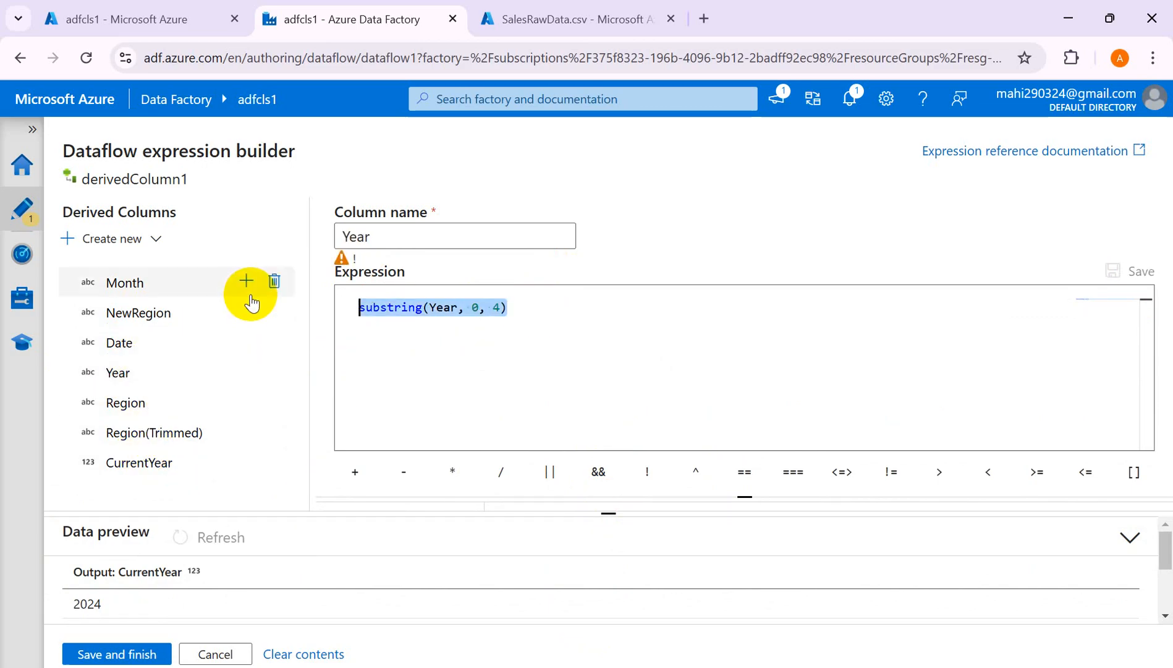
pyautogui.press('BackSpace')
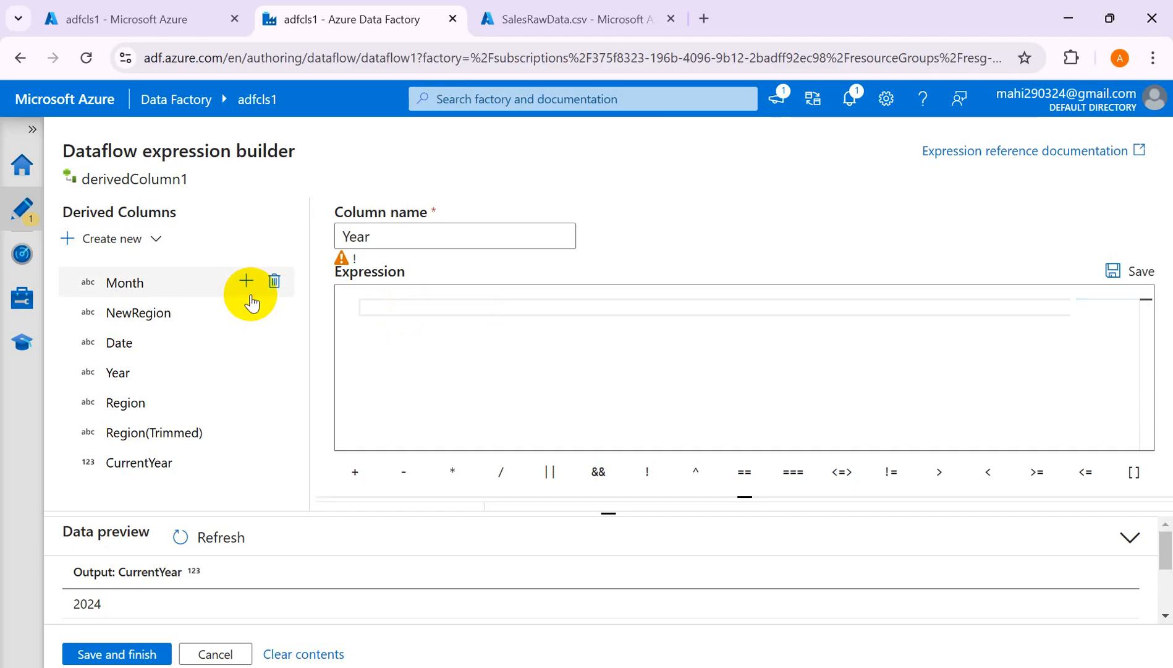
pyautogui.write('year')
pyautogui.press('Return')
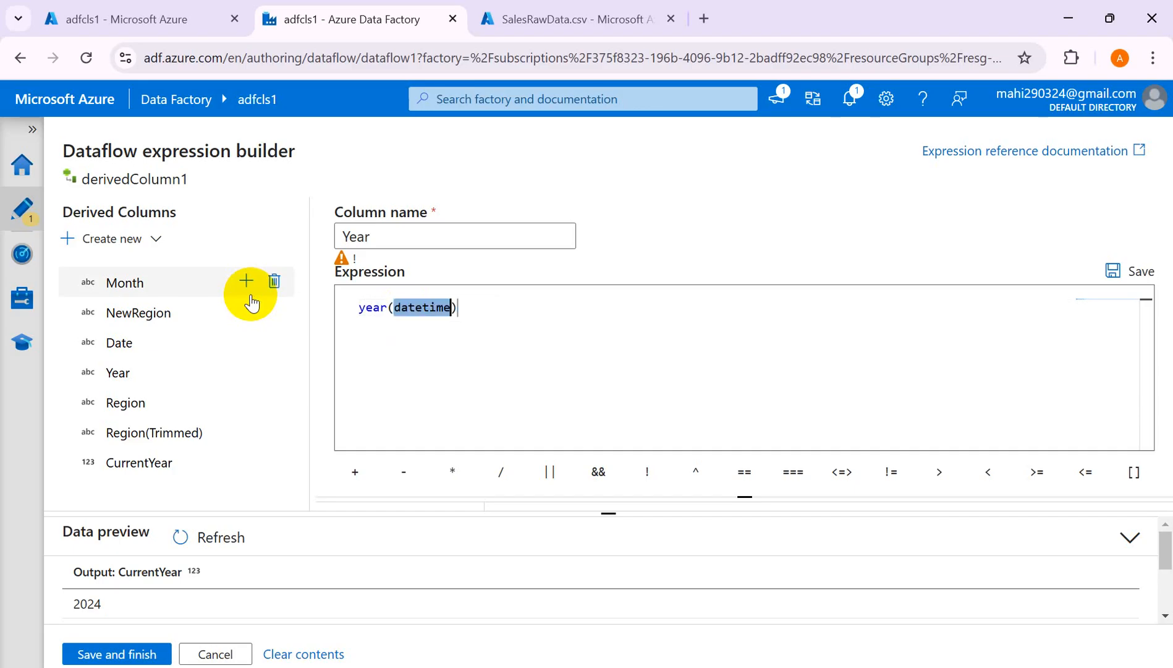
pyautogui.press('BackSpace')
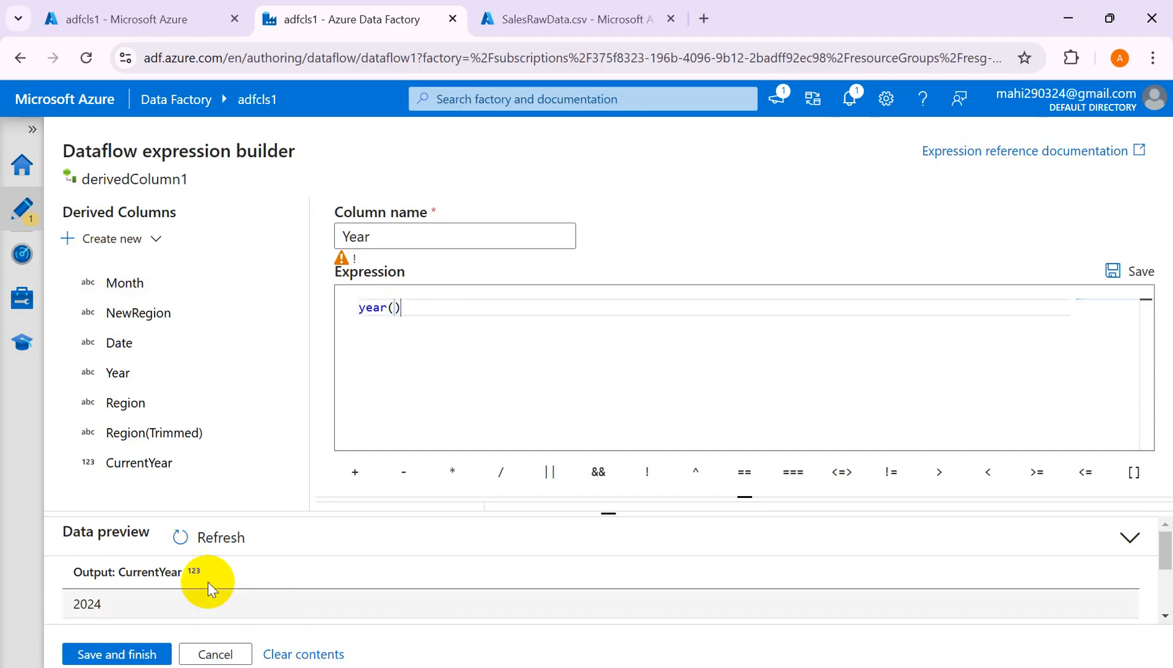
# Step: Insert the Year column from the expression values as the year function's argument, making the expression year(Year)
pyautogui.moveTo(612, 514); pyautogui.dragTo(606, 562)
pyautogui.moveTo(740, 546); pyautogui.dragTo(756, 374)
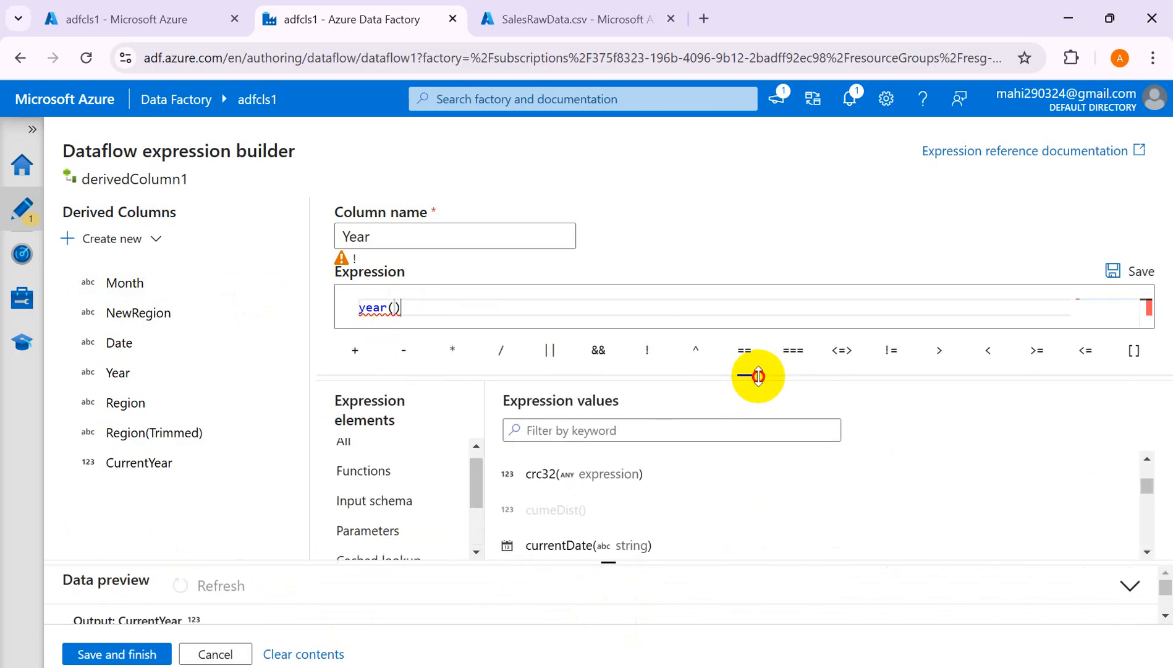
pyautogui.click(346, 450)
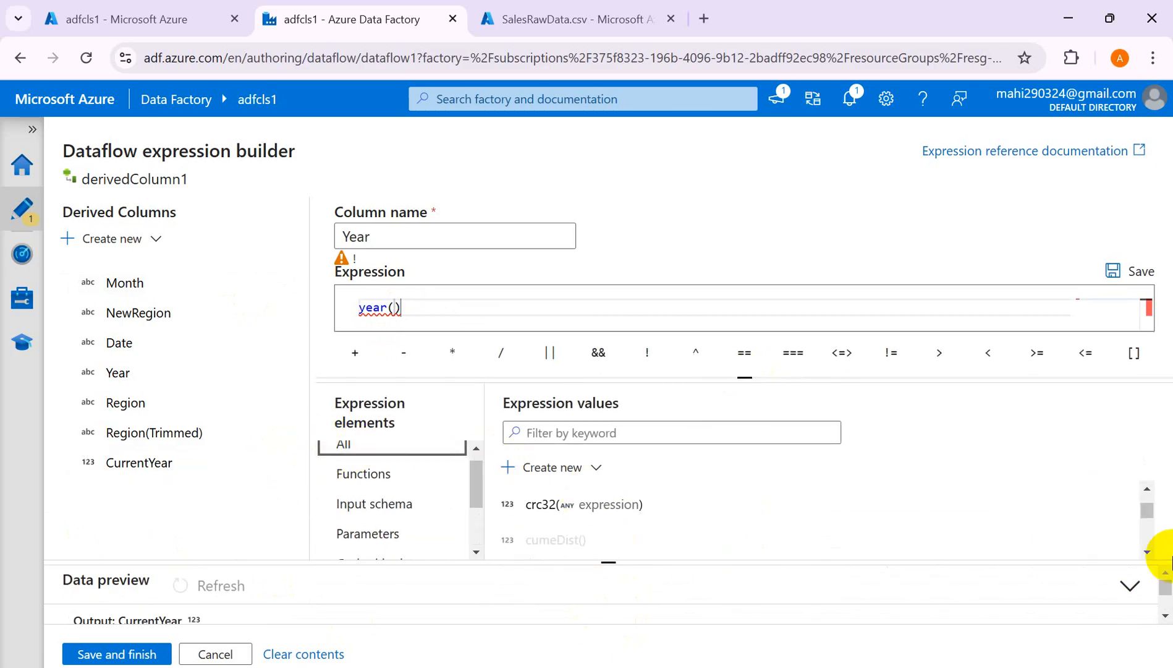
pyautogui.moveTo(1150, 516); pyautogui.dragTo(1153, 489)
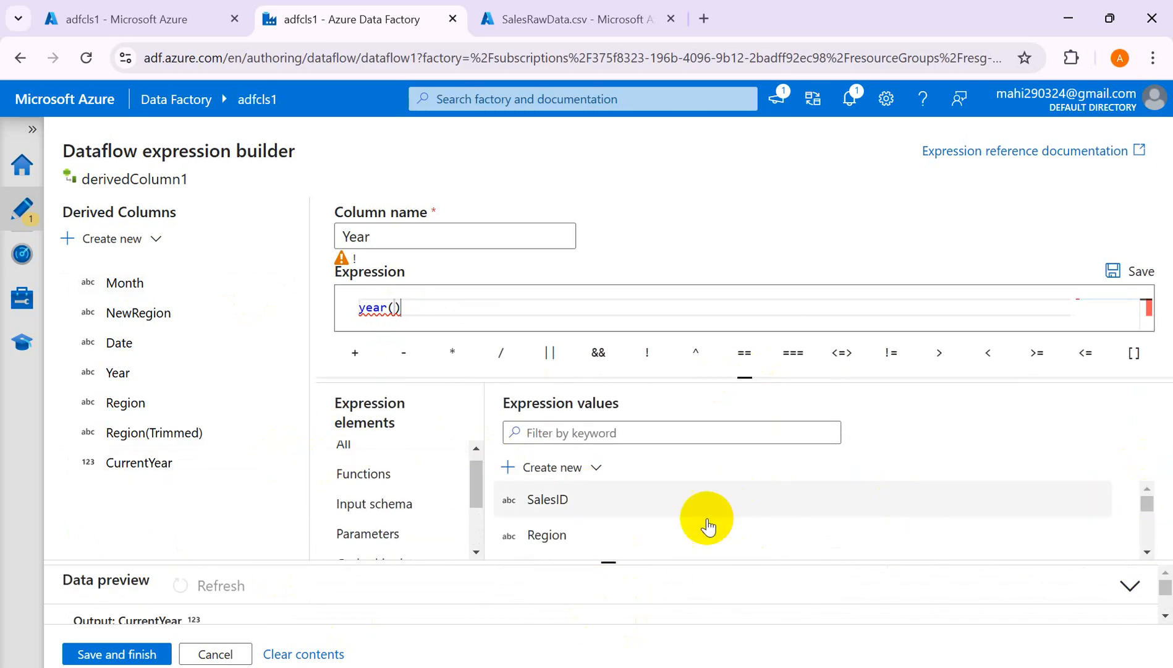
pyautogui.scroll(-3, 586, 518)
pyautogui.click(545, 487)
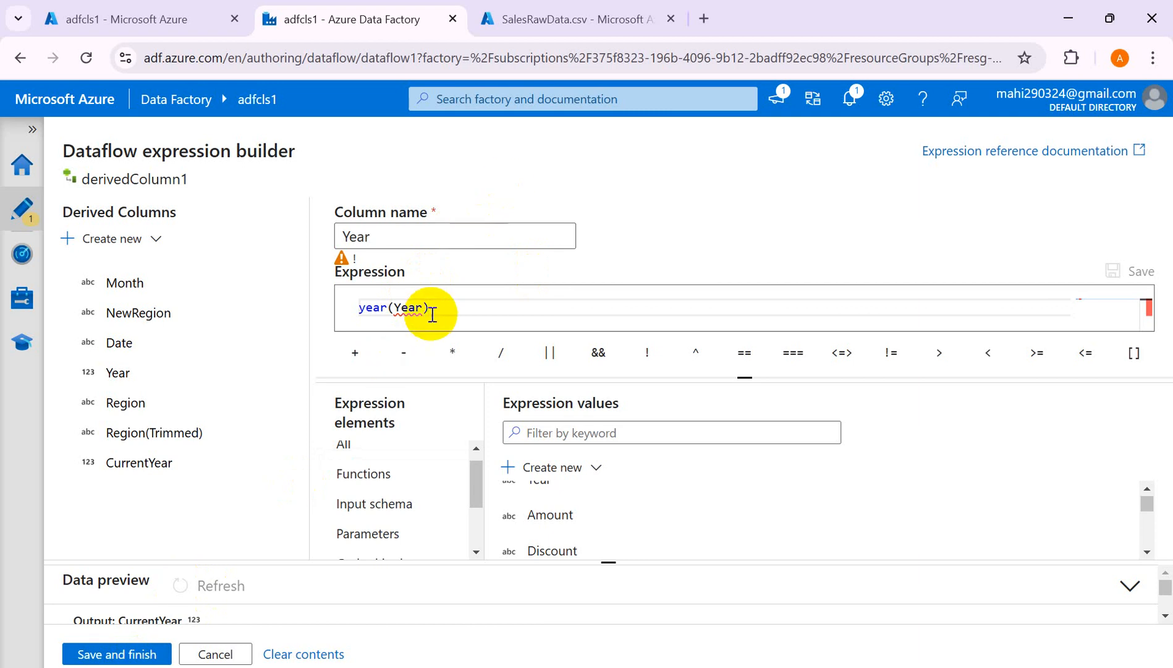
pyautogui.moveTo(415, 306)
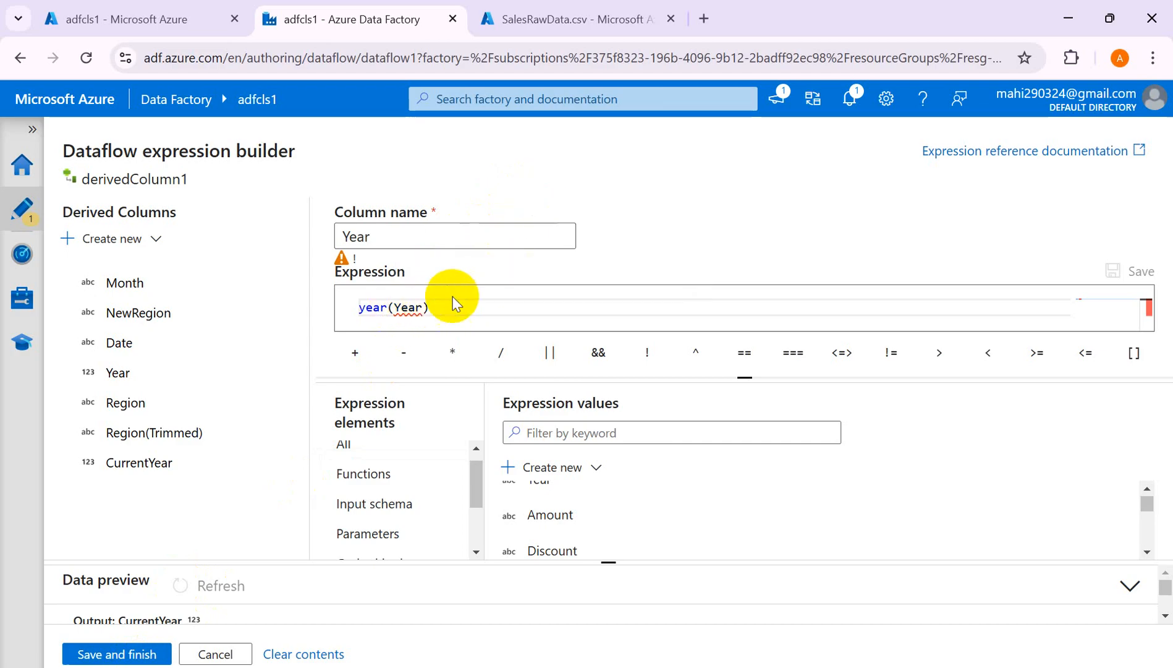
# Step: Look up formatDateTime in the Date and Time Functions table of the Word document and return to the Year expression in Azure Data Factory
pyautogui.hotkey('alt', 'Tab')
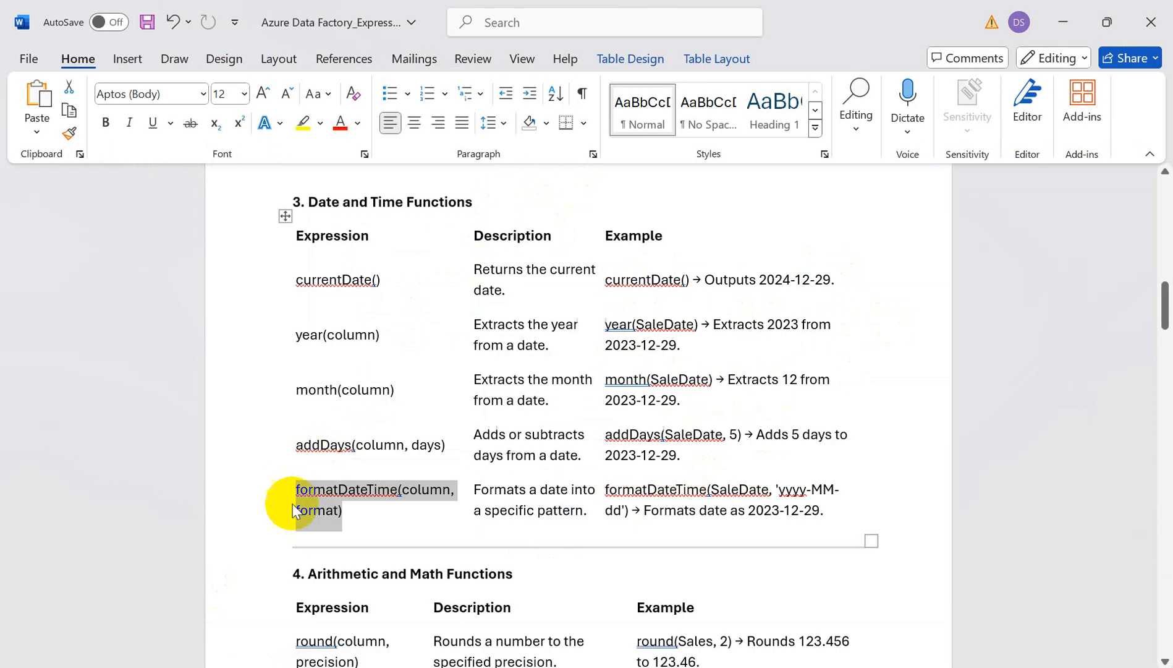
pyautogui.hotkey('alt', 'Tab')
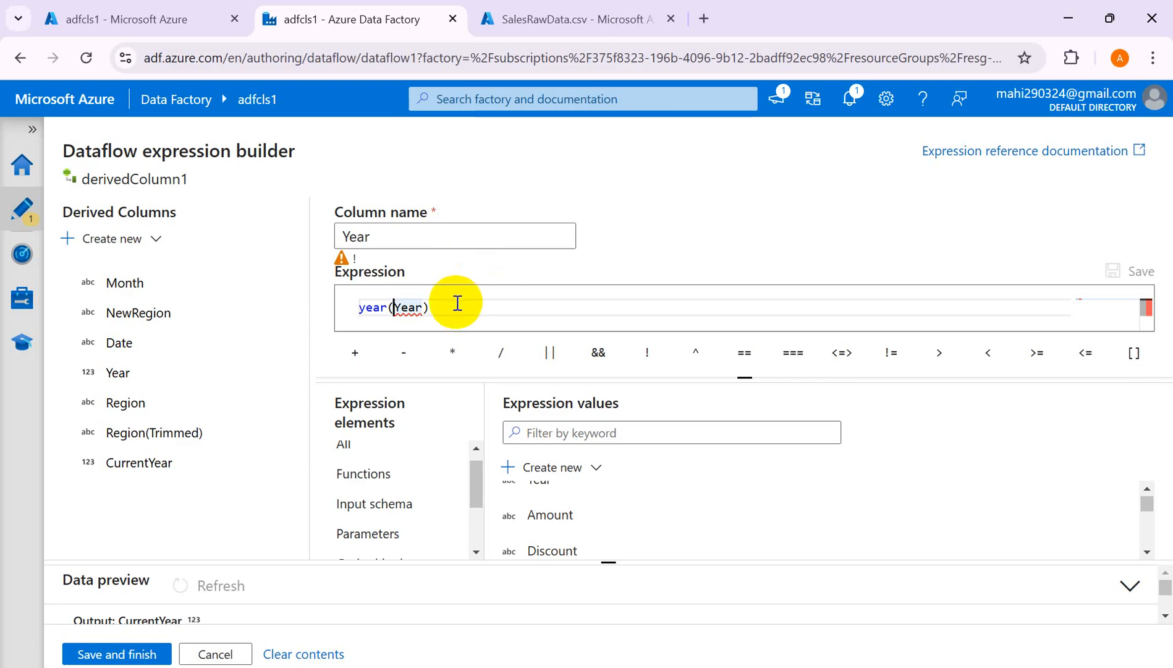
pyautogui.write('for')
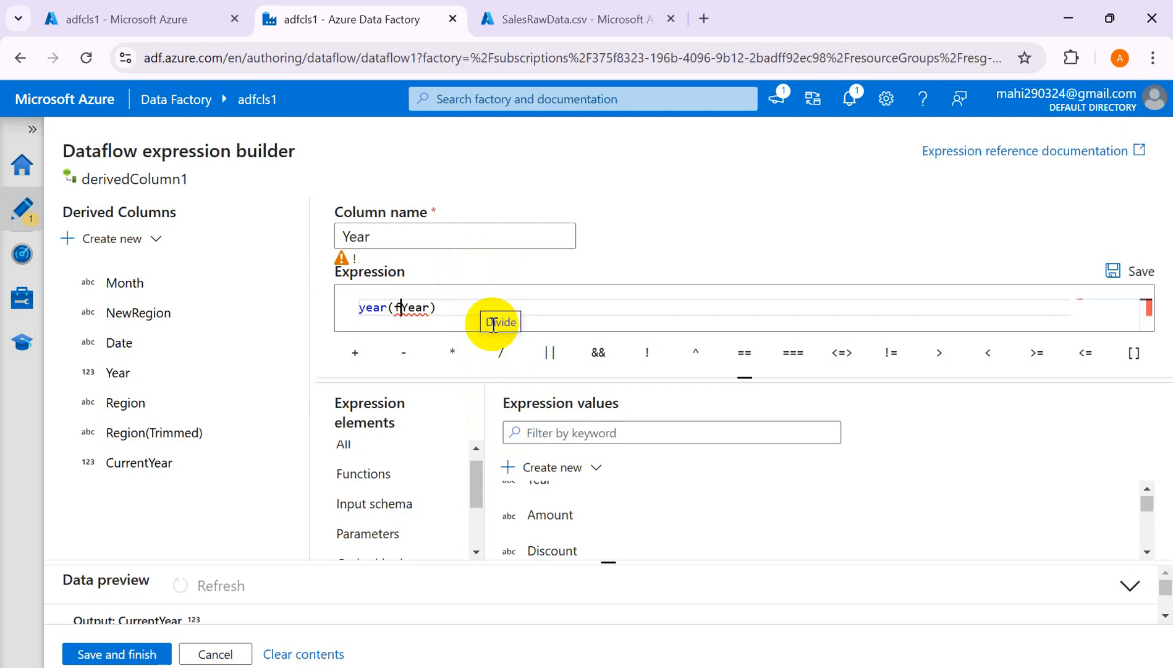
pyautogui.press('BackSpace')
# Step: Search the expression values for "format" and "formatdate", and clear the filter
pyautogui.click(569, 434)
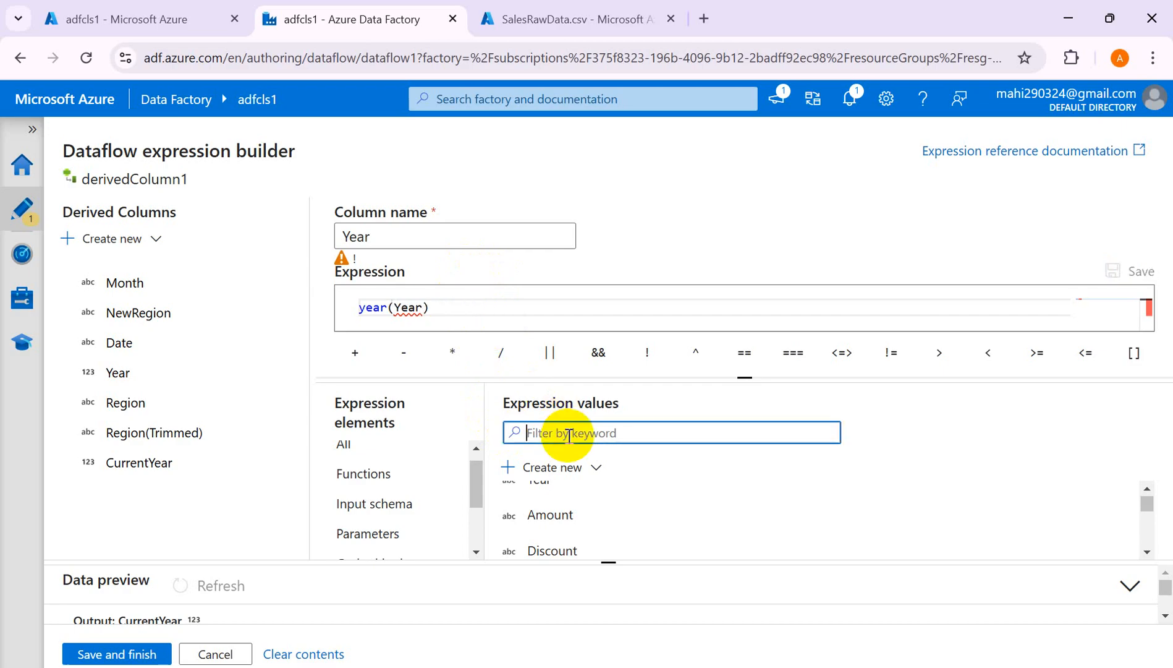
pyautogui.write('form')
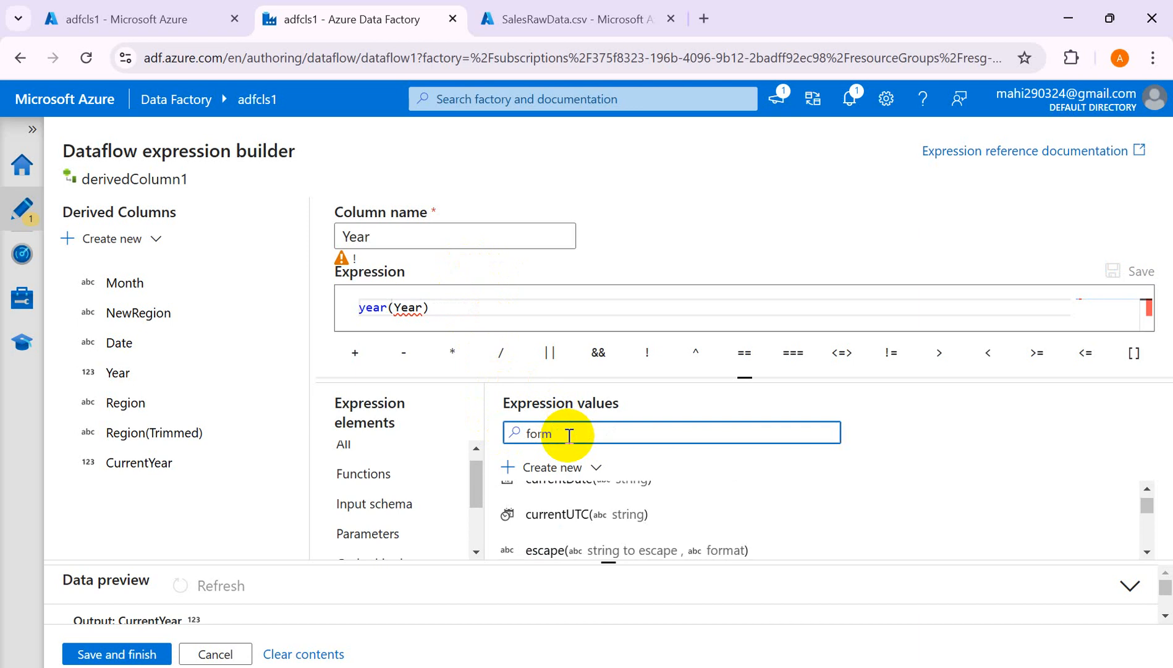
pyautogui.write('at')
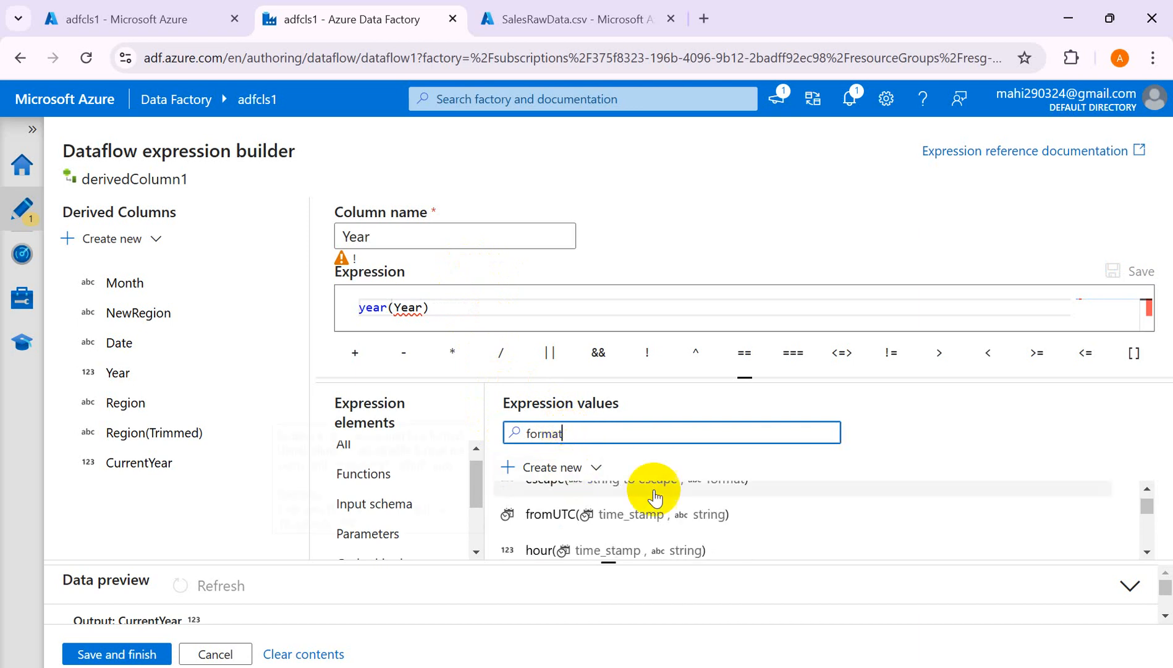
pyautogui.scroll(-3, 744, 544)
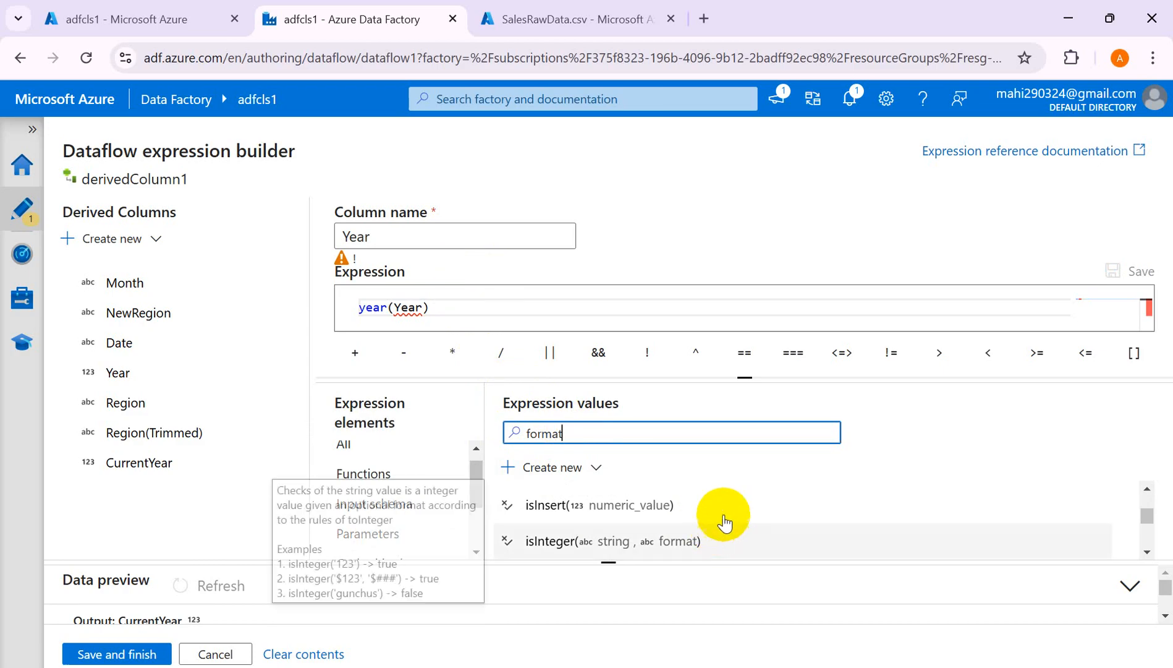
pyautogui.write('d')
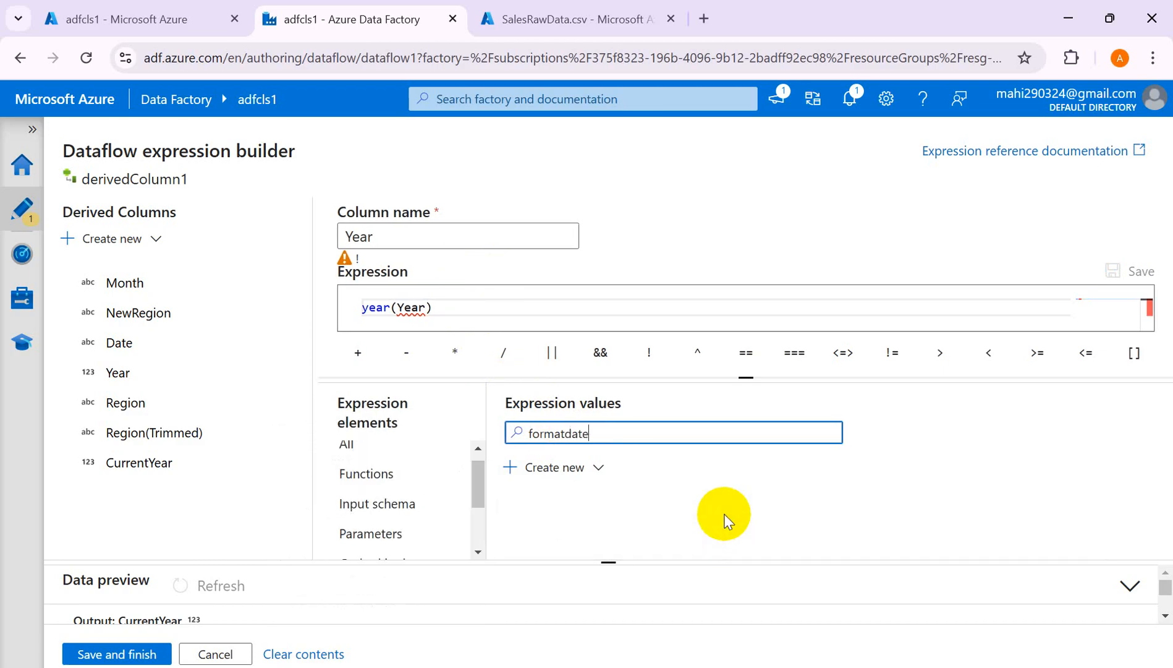
pyautogui.write('at')
pyautogui.press('BackSpace')
pyautogui.press('BackSpace')
pyautogui.press('BackSpace')
pyautogui.press('BackSpace')
pyautogui.press('BackSpace')
pyautogui.press('BackSpace')
pyautogui.press('BackSpace')
pyautogui.press('BackSpace')
pyautogui.press('BackSpace')
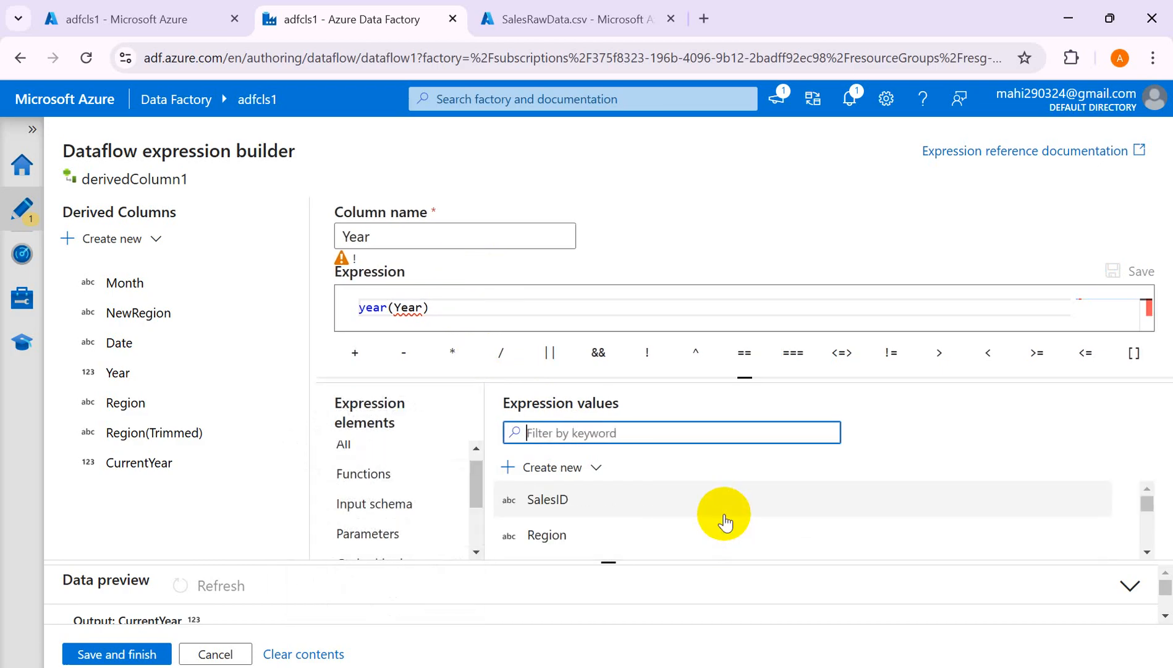
# Step: Limit the expression elements to Functions and look through the alphabetical list for a date formatting function
pyautogui.click(477, 488)
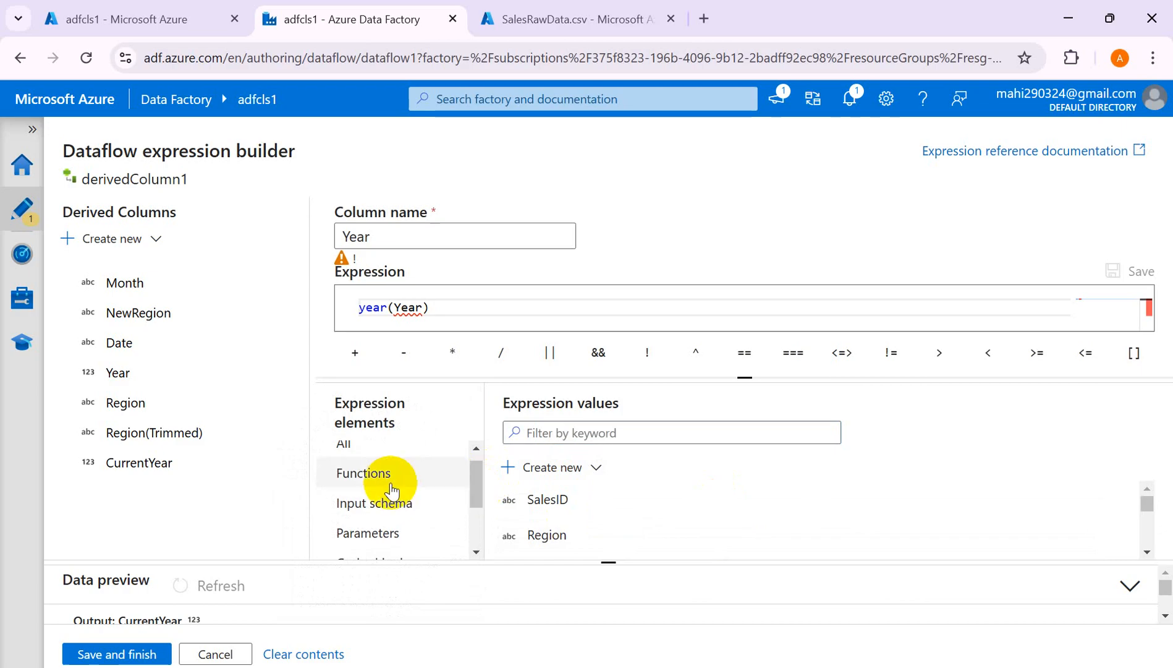
pyautogui.click(389, 477)
pyautogui.scroll(-3, 720, 519)
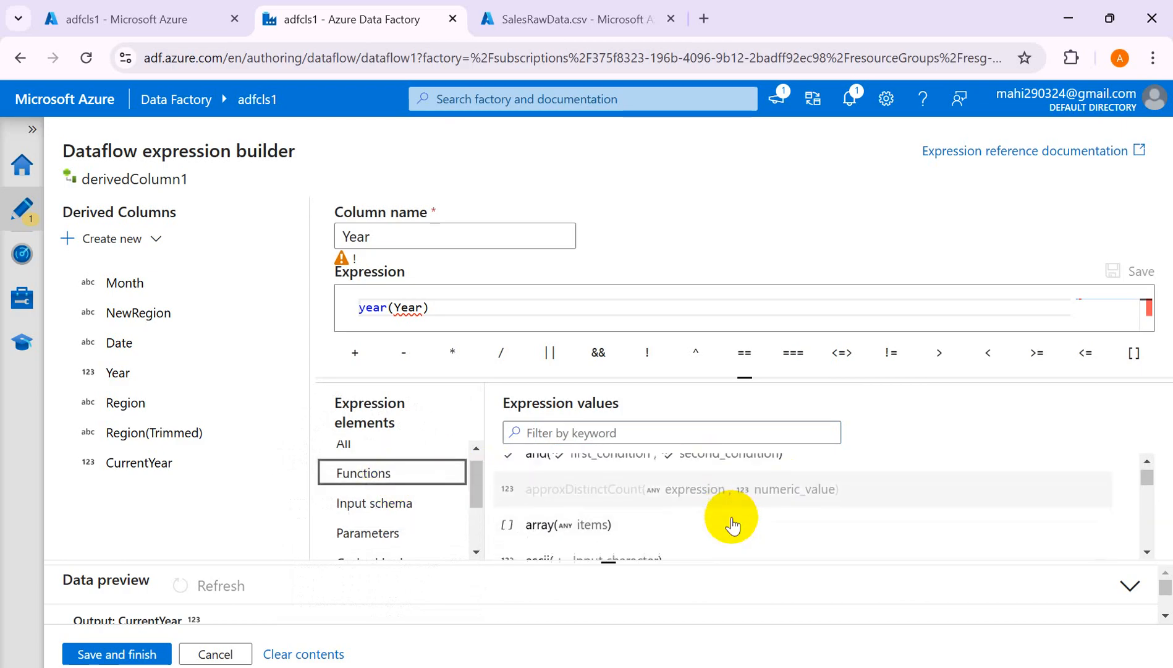
pyautogui.scroll(-10, 732, 525)
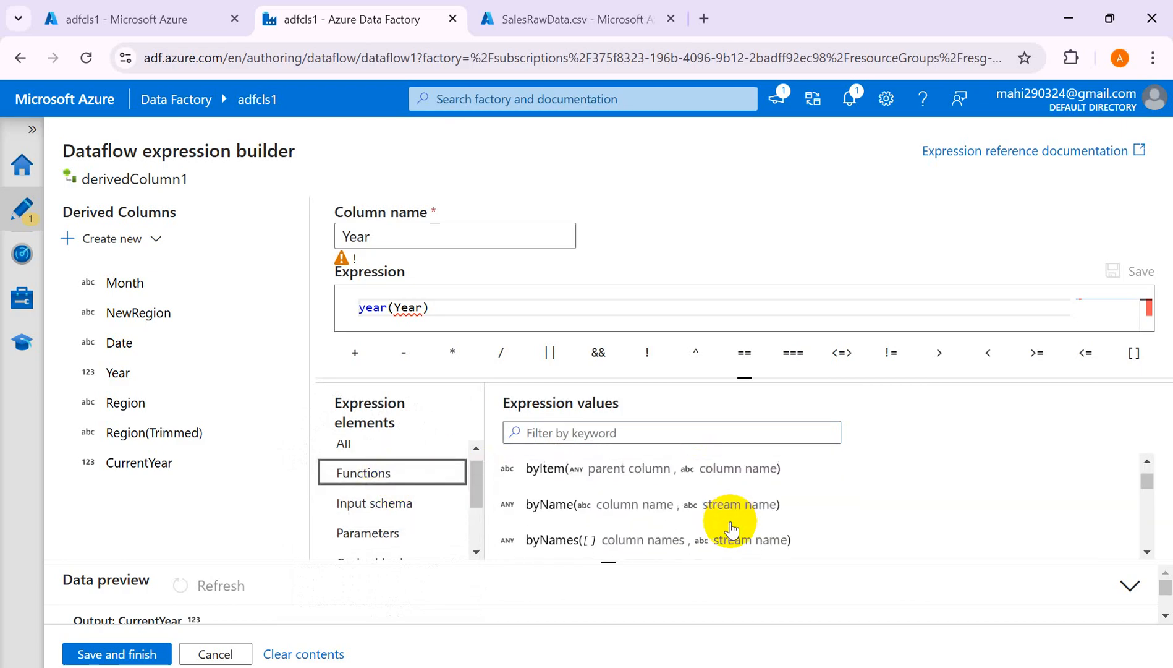
pyautogui.scroll(-8, 730, 528)
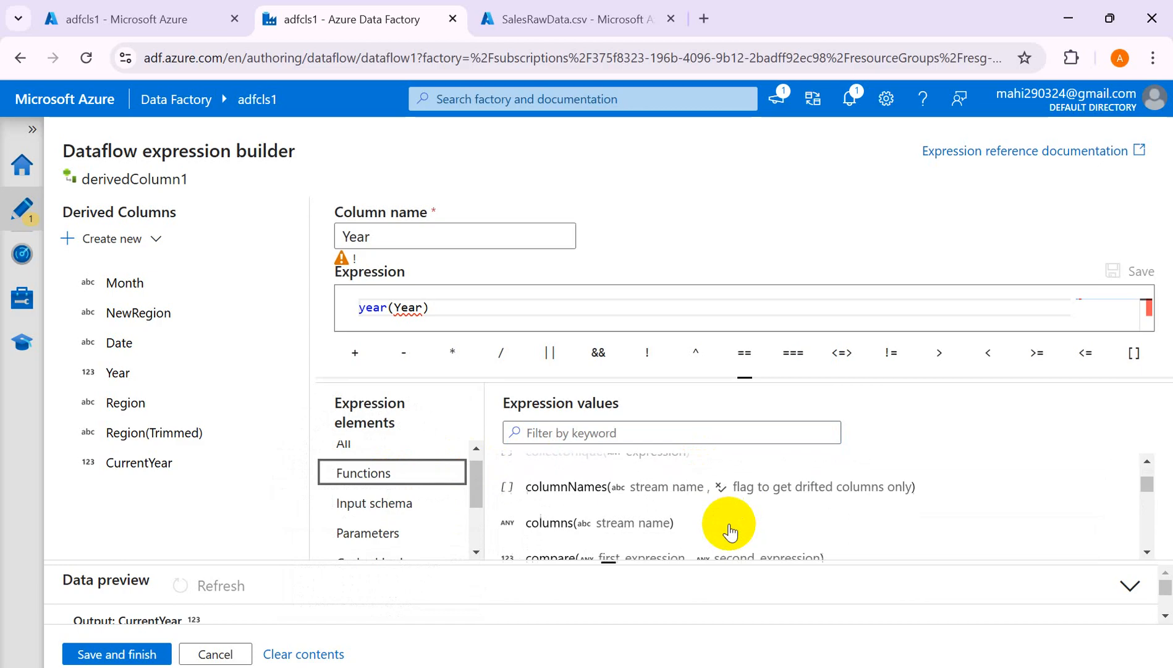
pyautogui.scroll(-8, 730, 532)
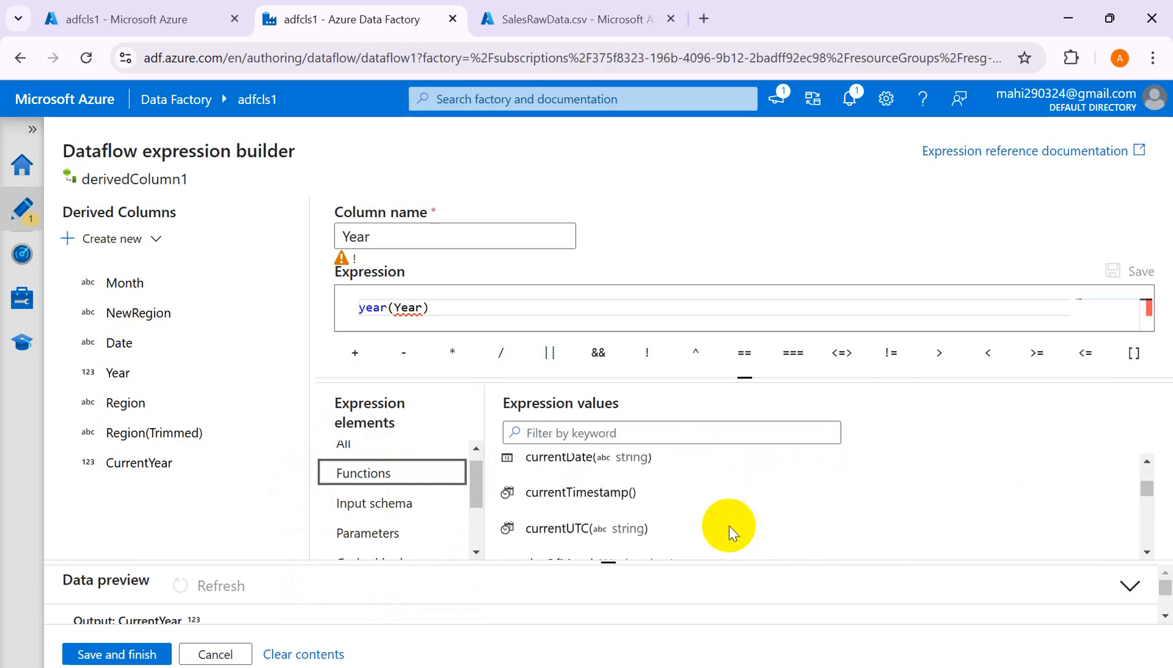
pyautogui.scroll(-8, 730, 531)
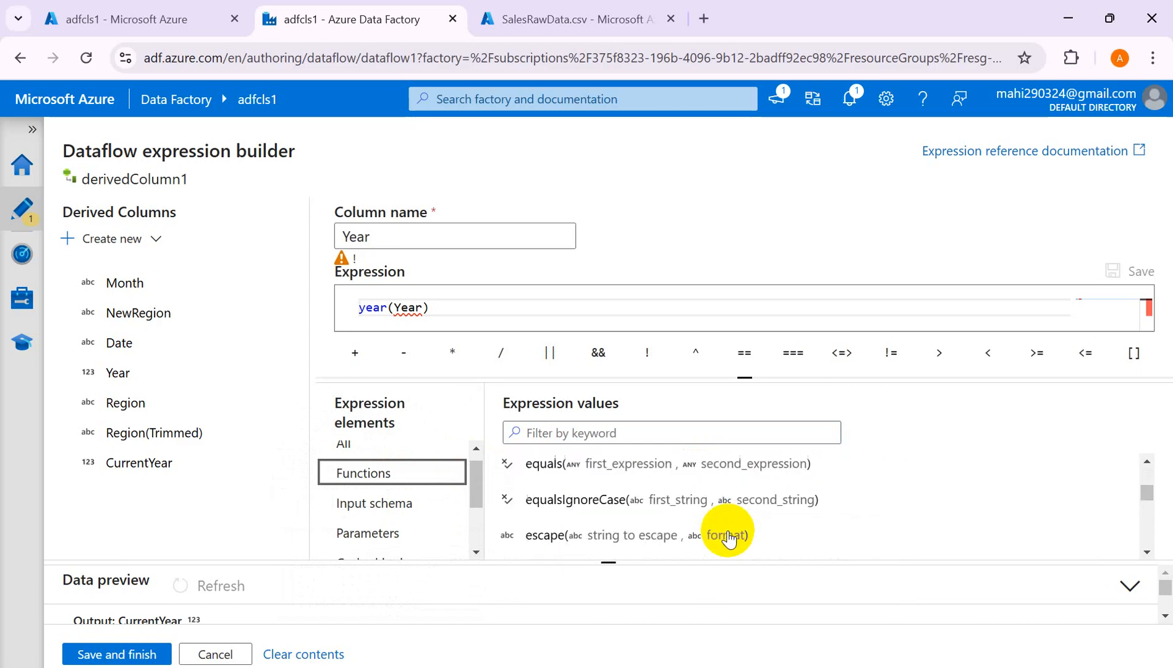
pyautogui.scroll(-8, 730, 536)
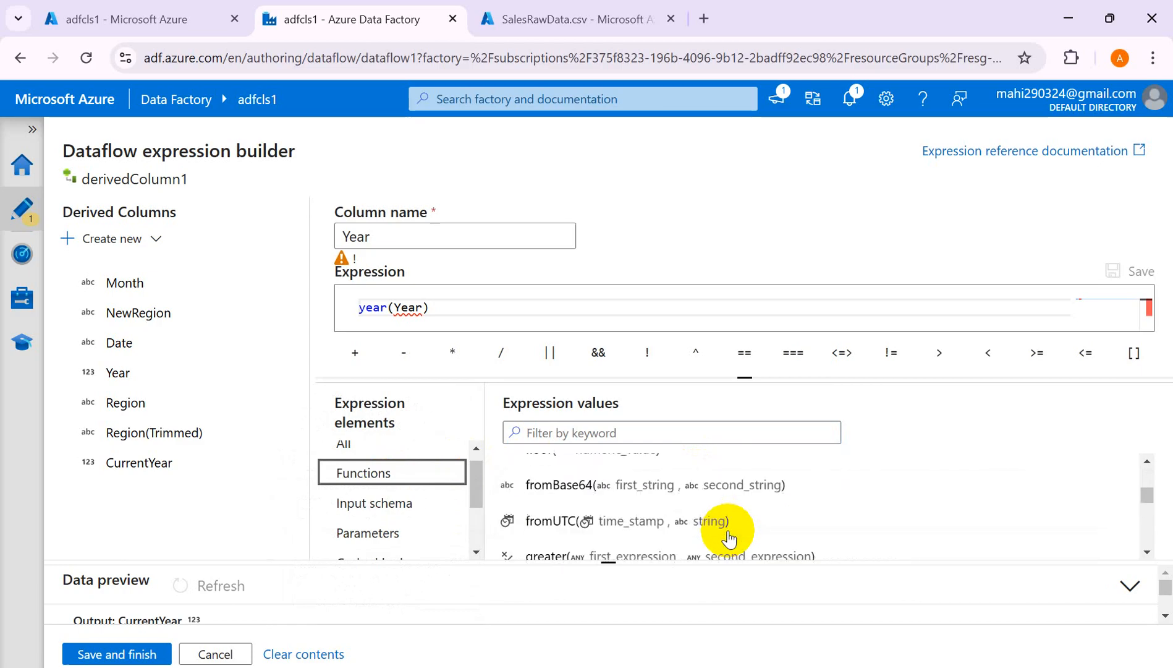
pyautogui.moveTo(730, 538)
pyautogui.scroll(-2, 740, 520)
pyautogui.scroll(2, 739, 516)
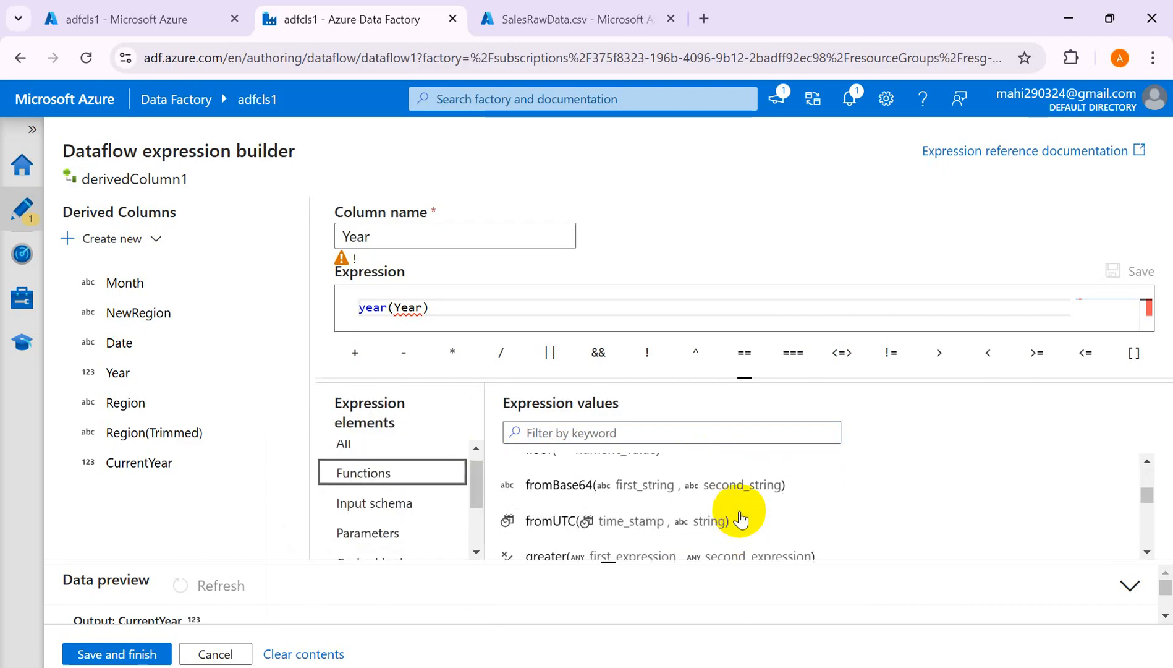
pyautogui.scroll(-2, 822, 517)
pyautogui.scroll(-9, 820, 526)
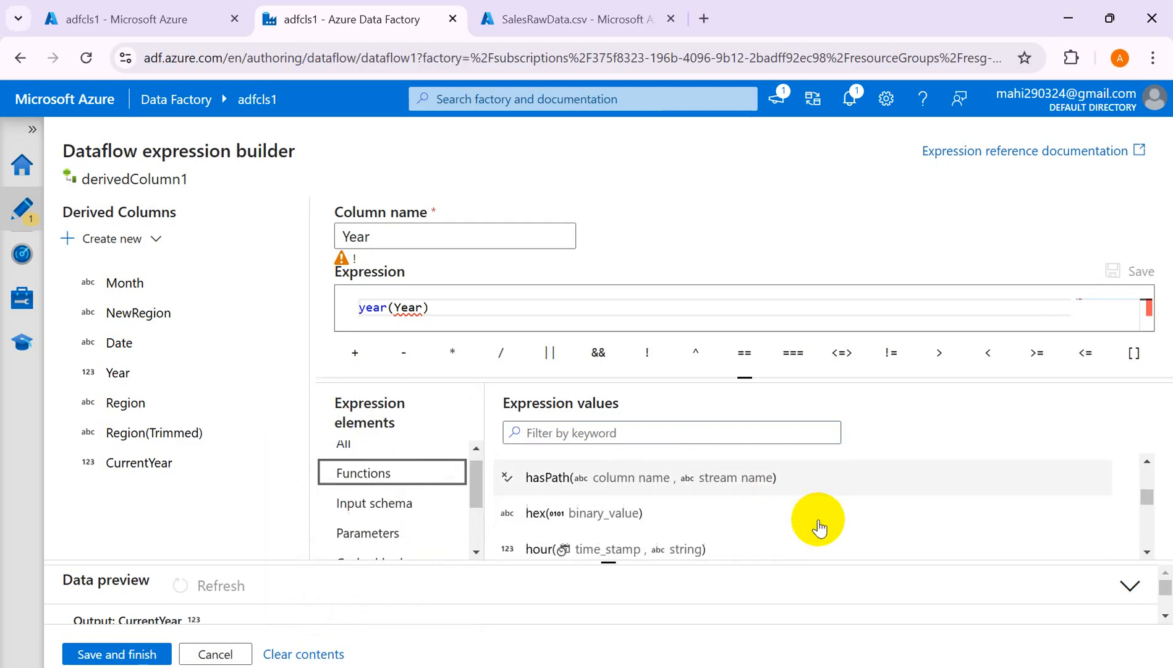
pyautogui.scroll(-10, 817, 528)
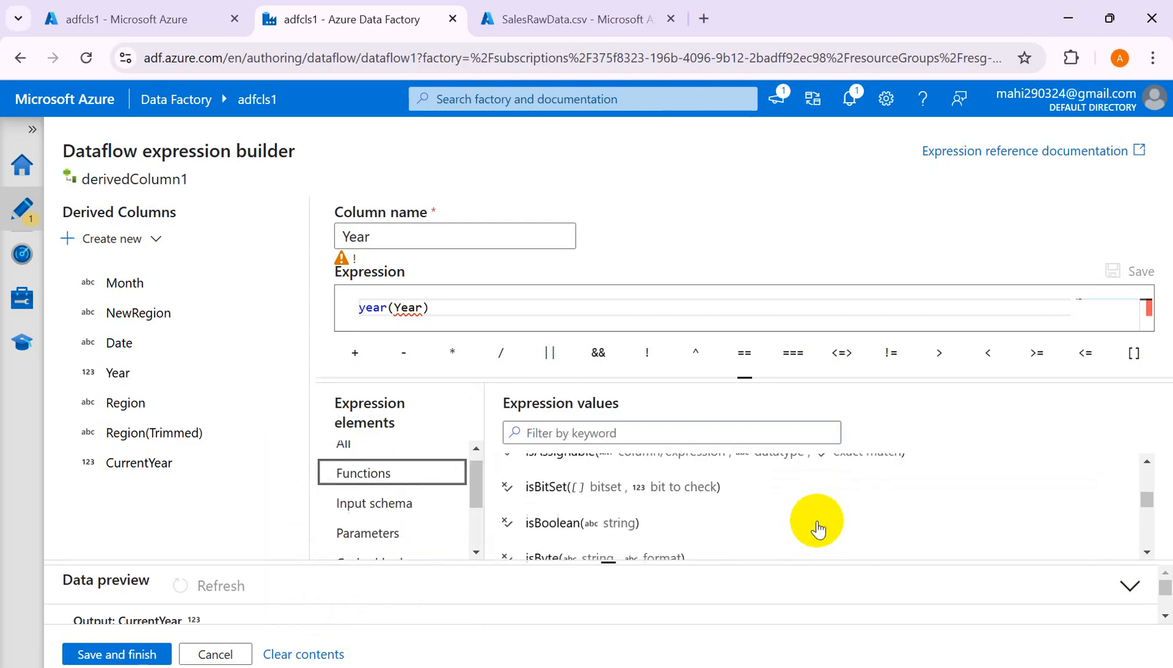
pyautogui.scroll(-8, 817, 529)
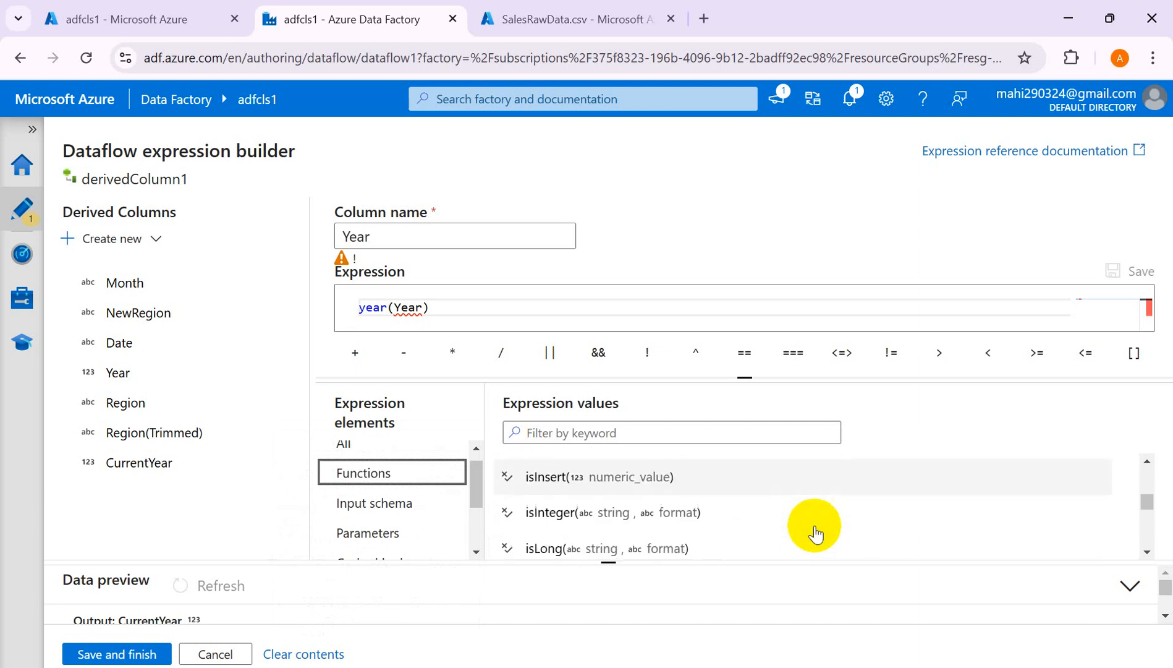
pyautogui.scroll(-6, 814, 527)
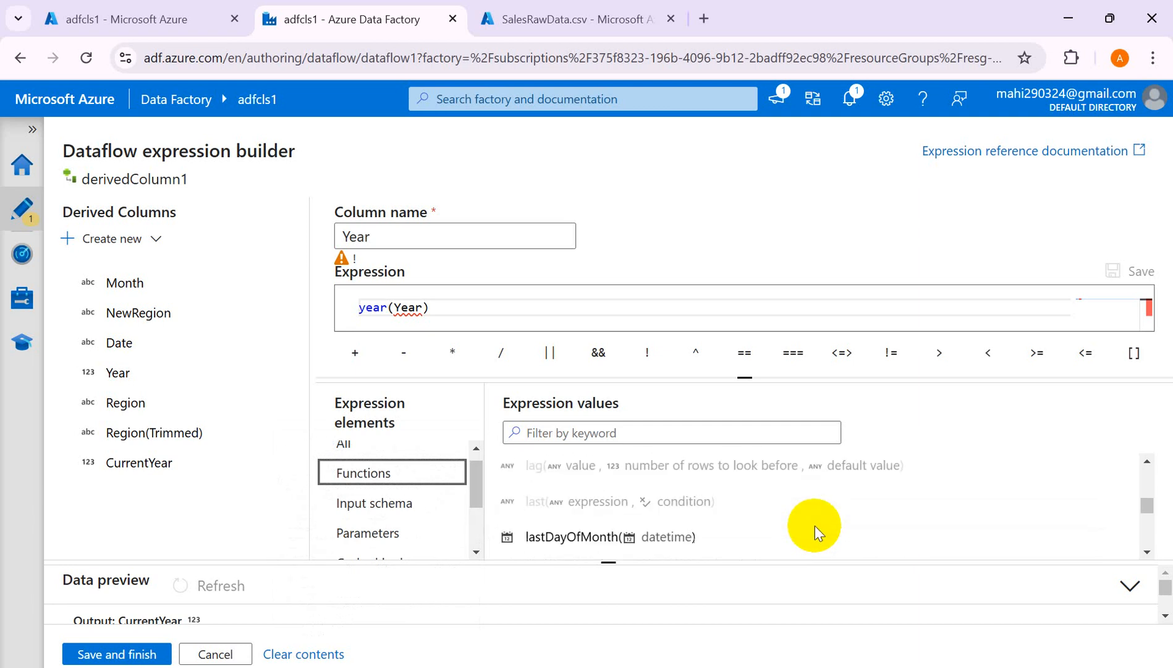
# Step: Copy the name formatDateTime from the Word document's function table and filter the data flow's expression values by it
pyautogui.hotkey('alt', 'Tab')
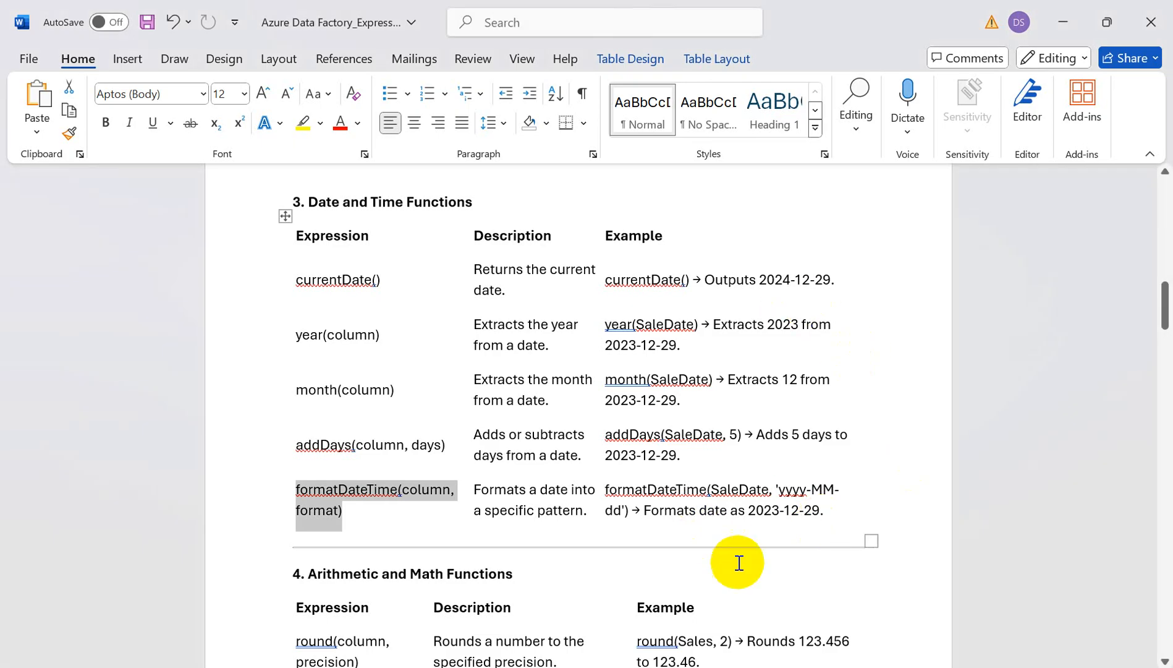
pyautogui.click(369, 508)
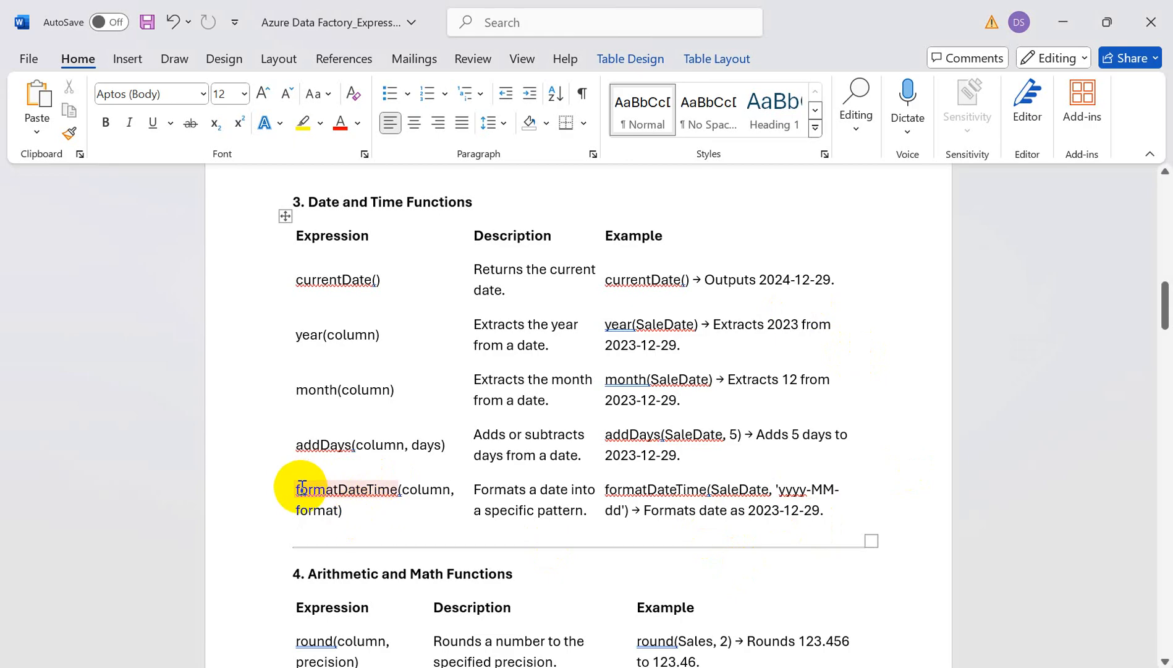
pyautogui.moveTo(302, 487)
pyautogui.mouseDown()
pyautogui.moveTo(366, 488)
pyautogui.moveTo(306, 491)
pyautogui.mouseUp()
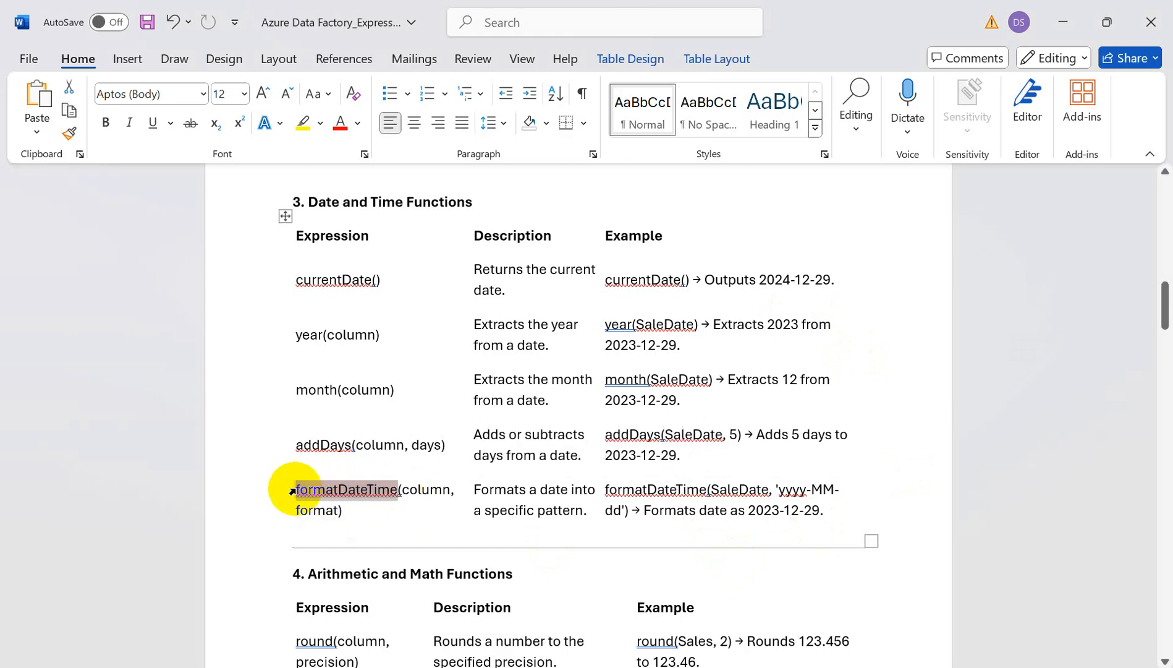
pyautogui.hotkey('alt', 'Tab')
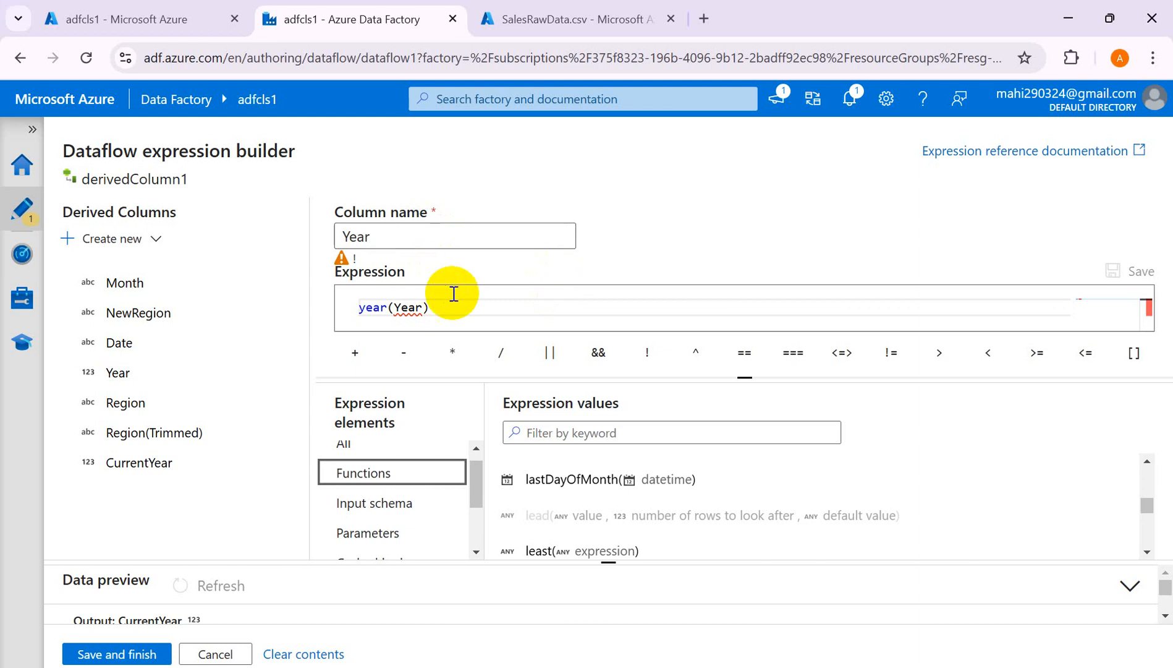
pyautogui.click(587, 435)
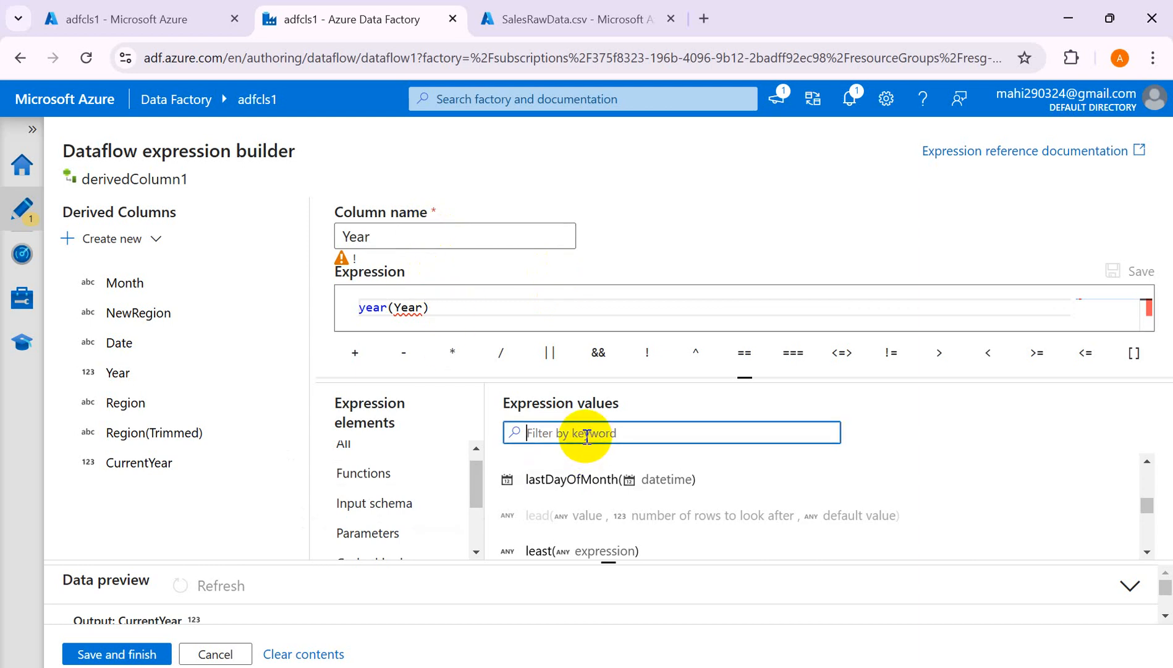
pyautogui.write('formatDateTime')
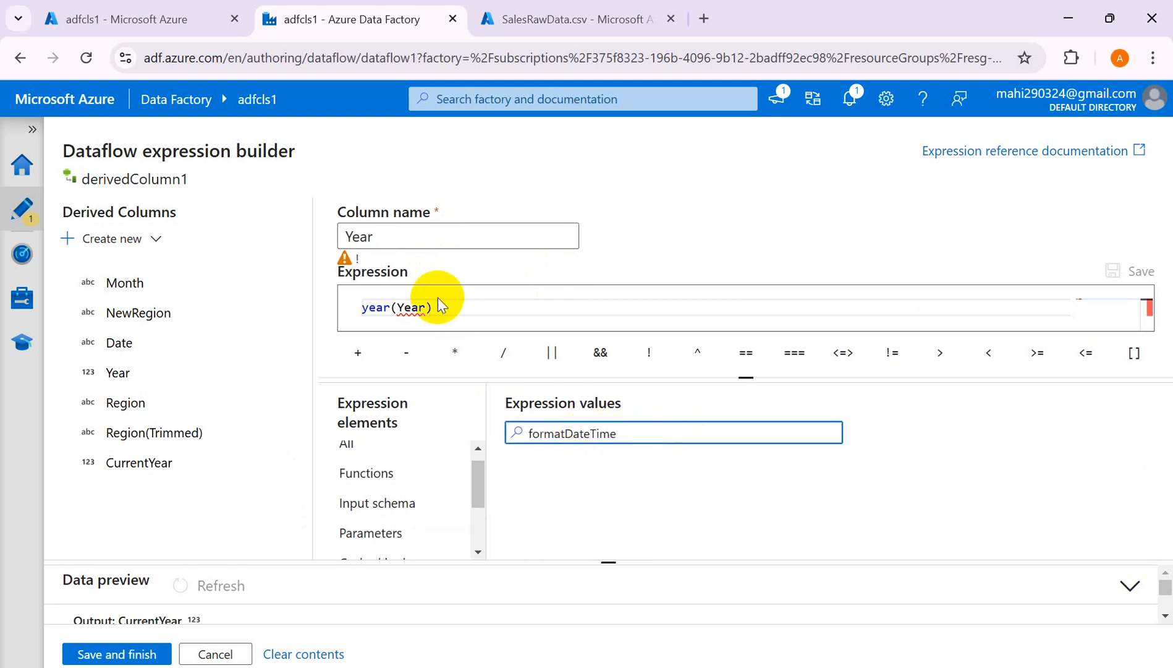
# Step: Nest formatDateTime inside the Year column's year expression, with Year as its first argument
pyautogui.click(398, 306)
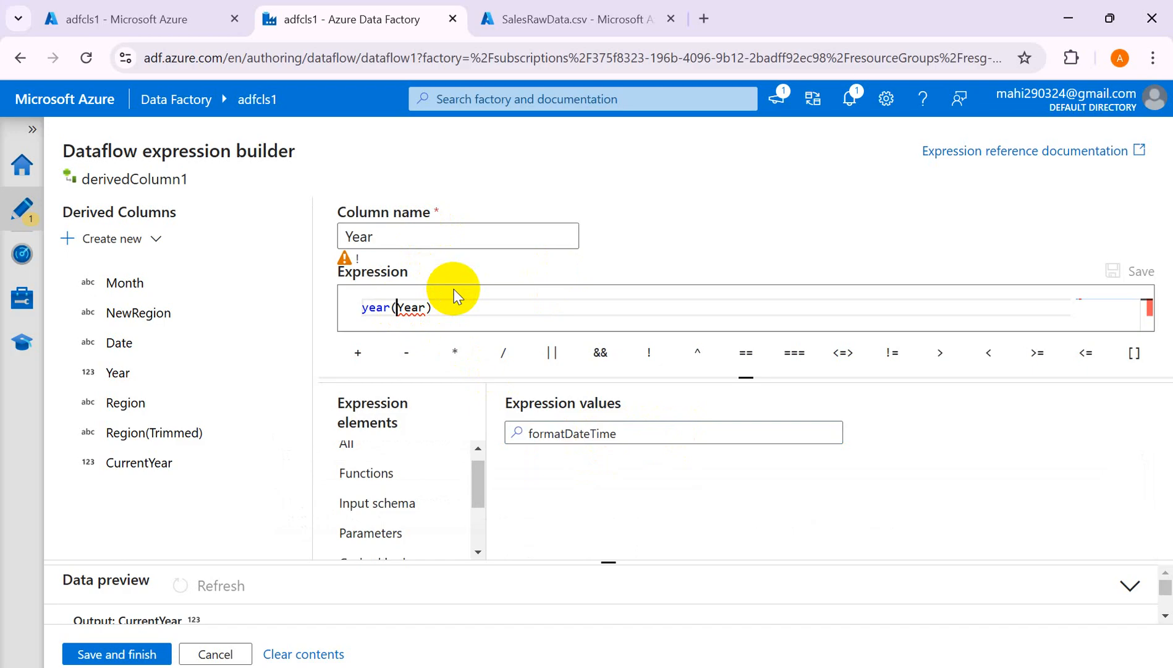
pyautogui.write('formatDateTime')
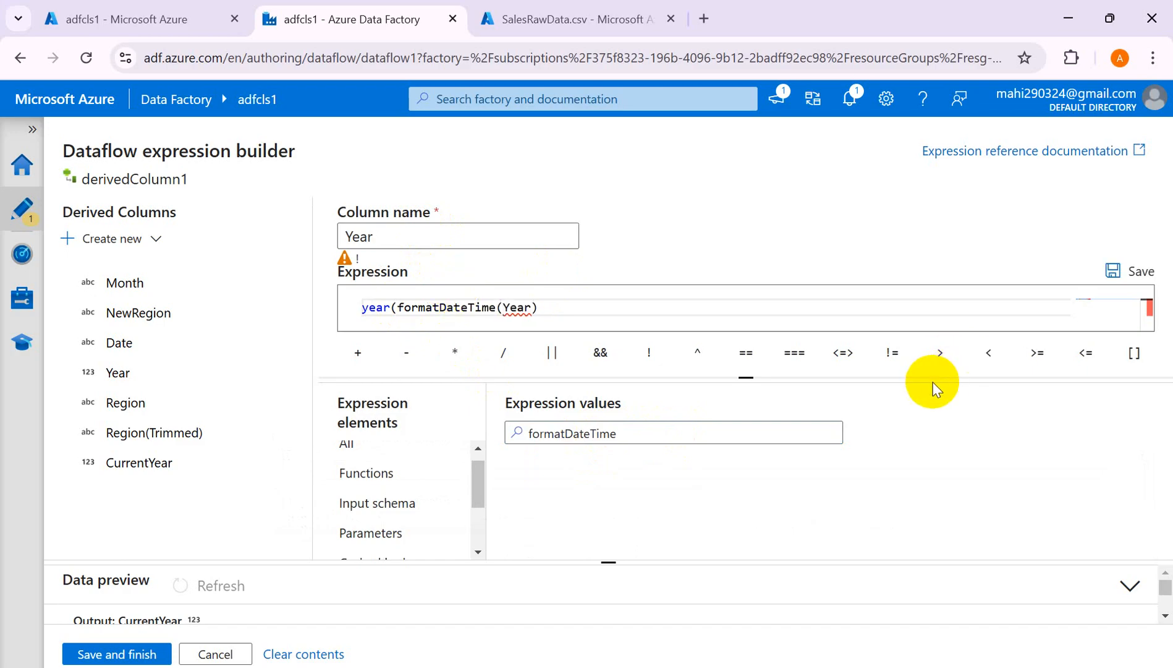
pyautogui.write('(')
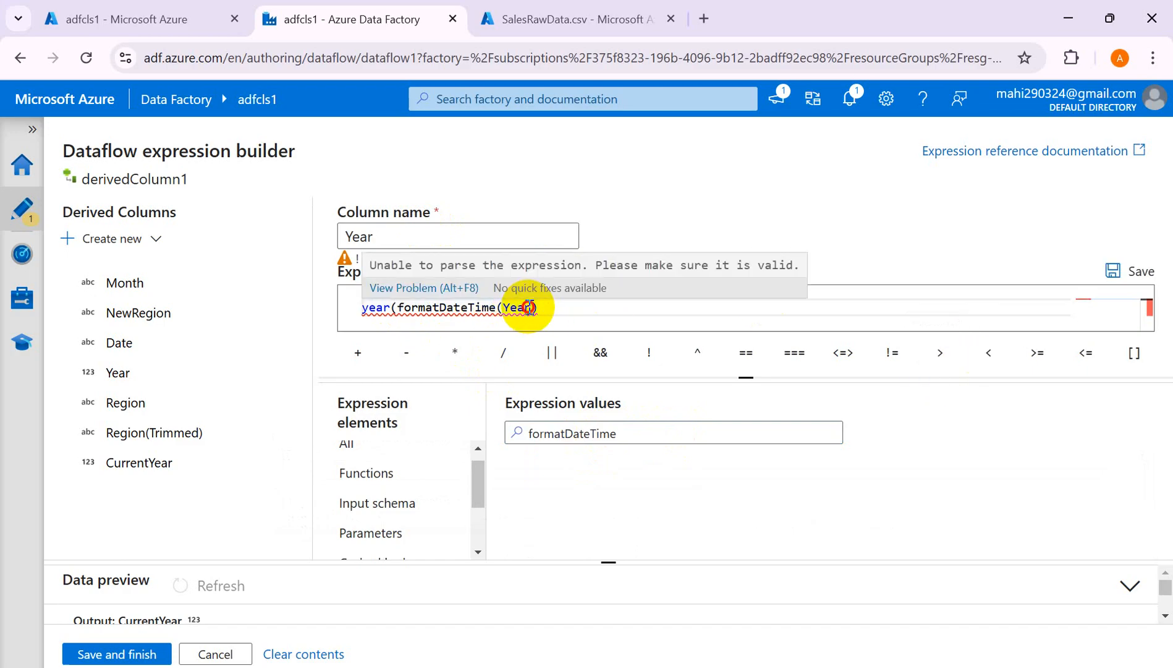
pyautogui.click(568, 299)
pyautogui.write(')')
pyautogui.press('Left')
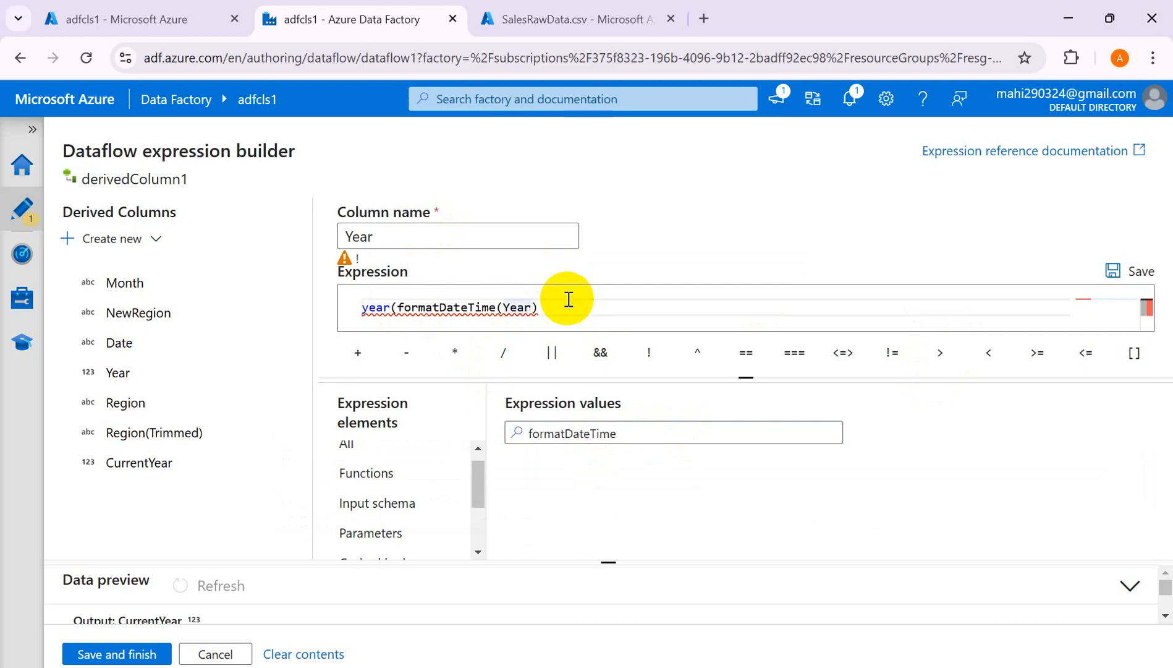
# Step: Check the formatDateTime example in the Word document, add 'yyyymmdd' as the format argument in Azure Data Factory, and save the expression
pyautogui.hotkey('alt', 'Tab')
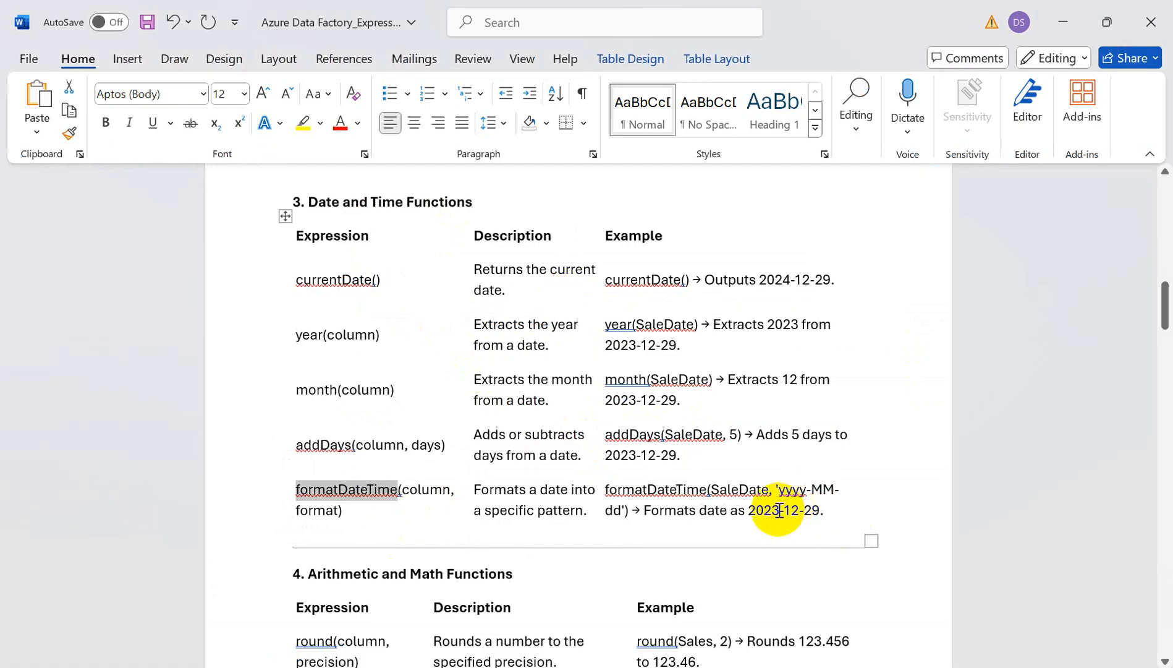
pyautogui.doubleClick(781, 491)
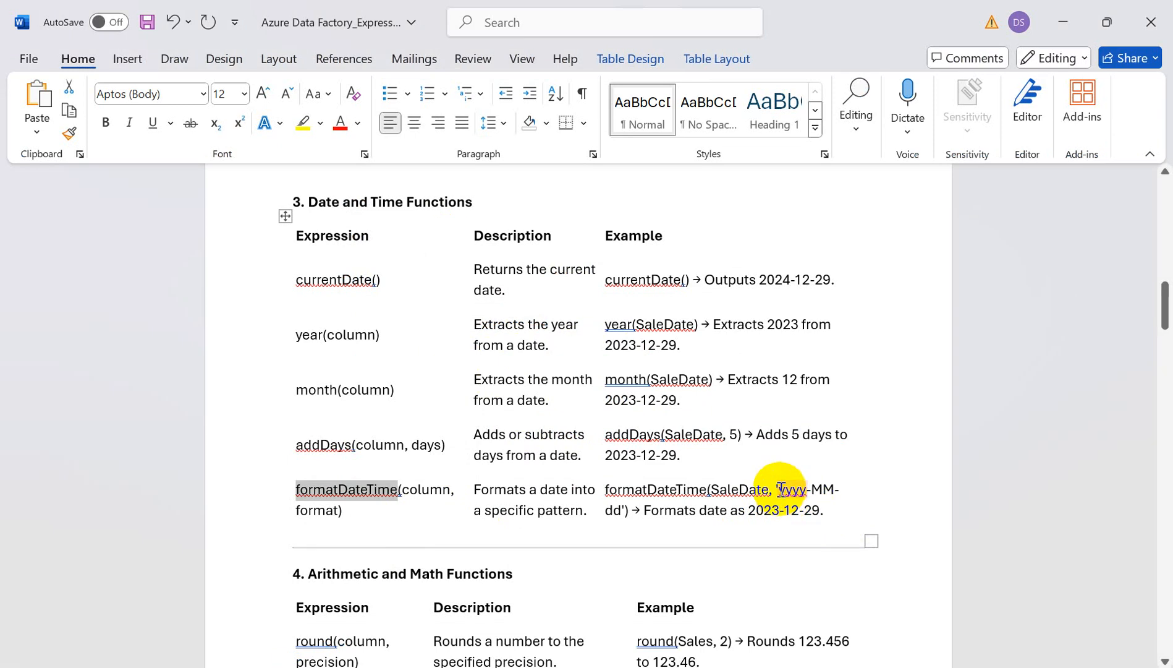
pyautogui.hotkey('alt', 'Tab')
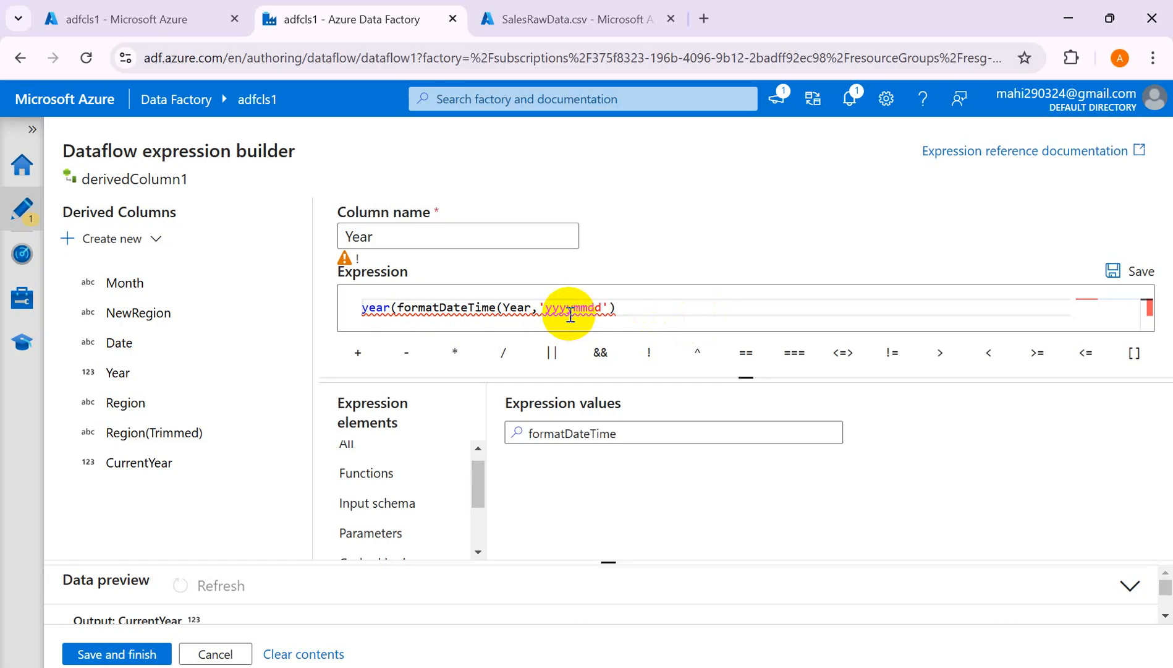
pyautogui.click(1116, 272)
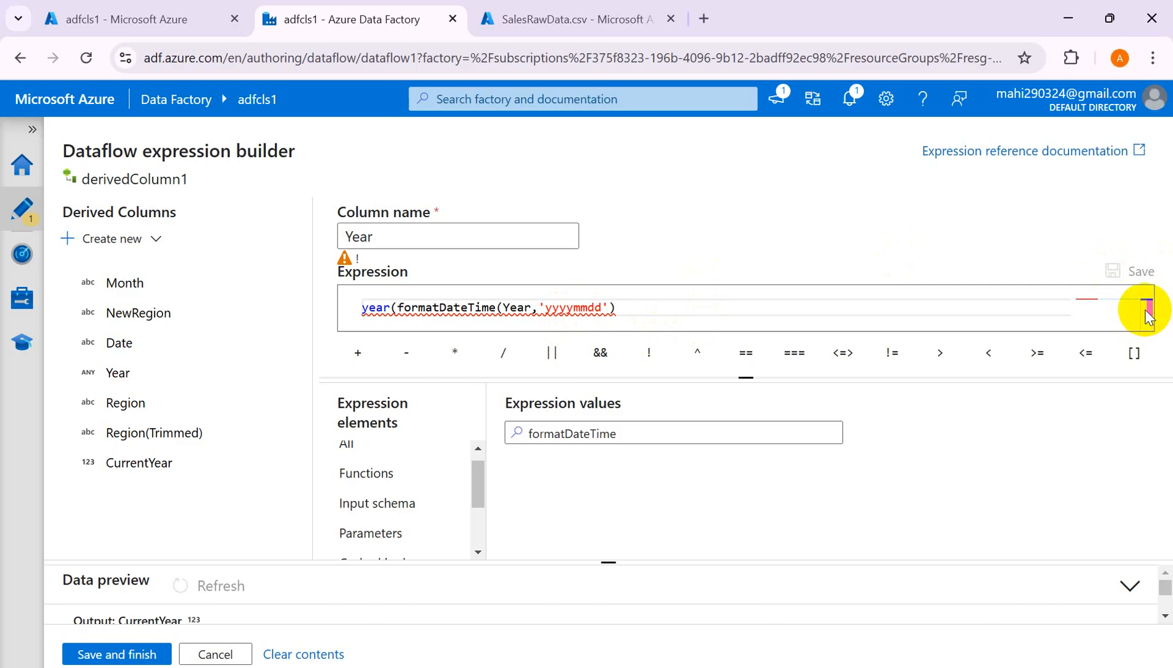
# Step: Enlarge the expression editor, view the problem details for the expression, and add the missing closing parenthesis
pyautogui.moveTo(749, 380); pyautogui.dragTo(746, 426)
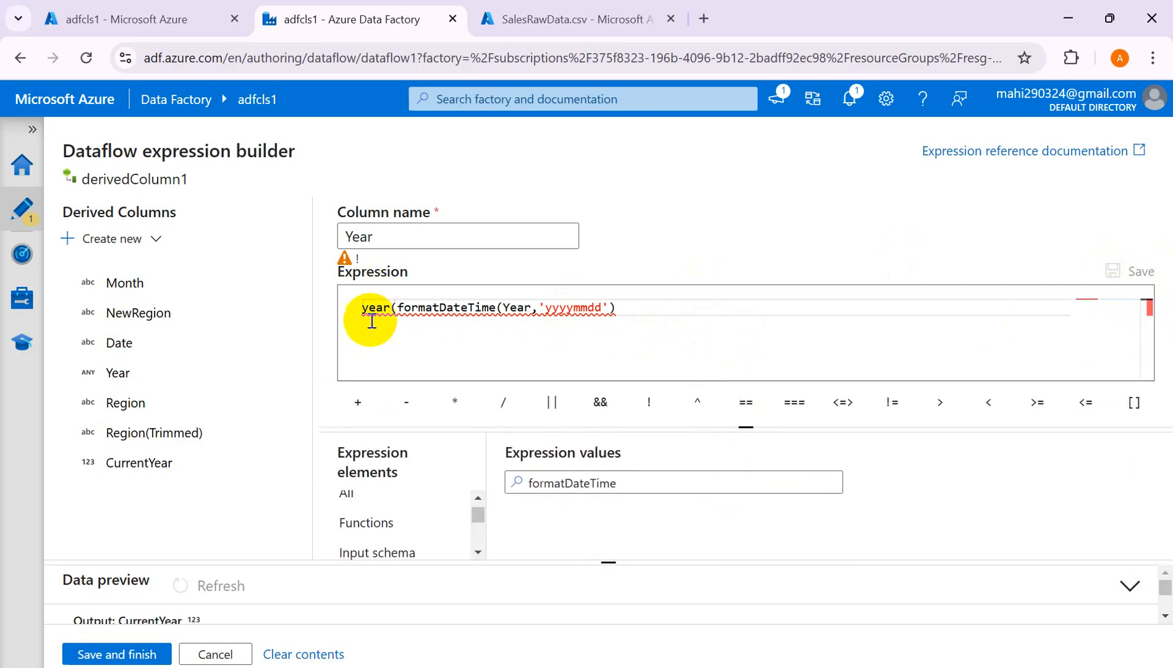
pyautogui.click(427, 287)
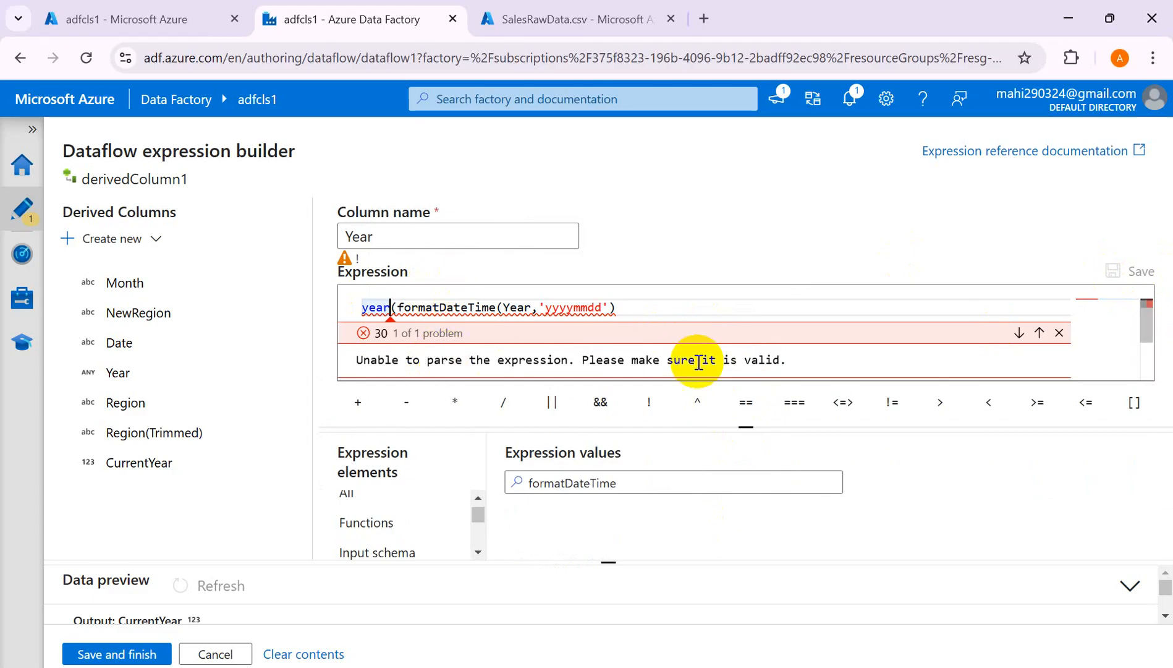
pyautogui.click(1060, 334)
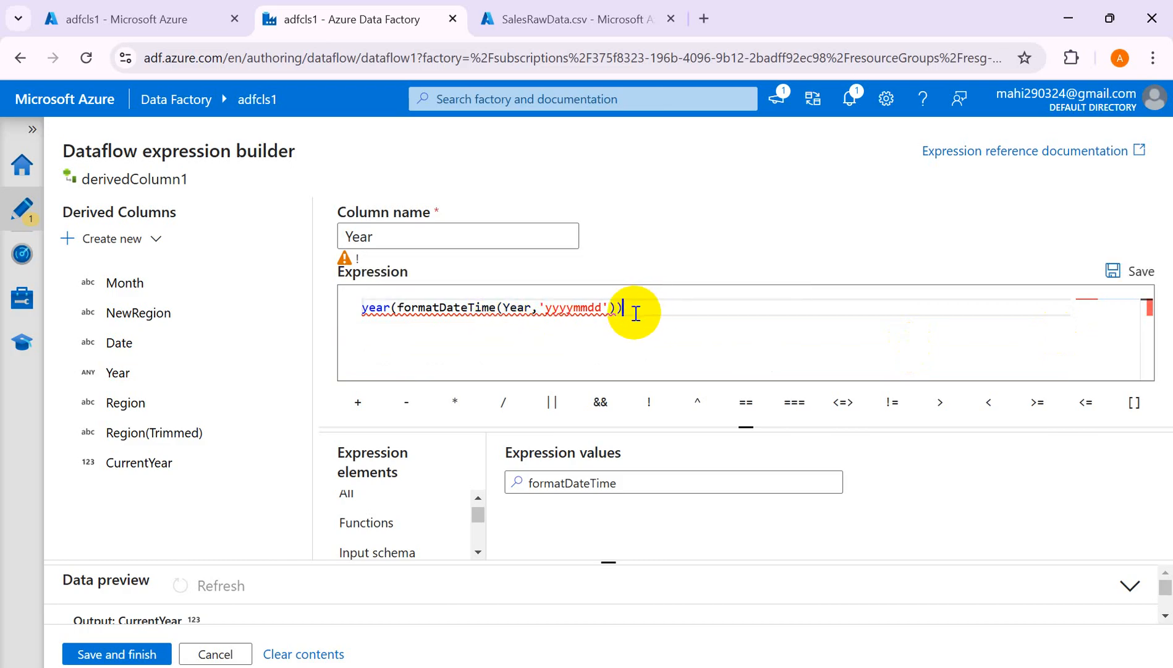
# Step: View the problem details for formatDateTime, try the spelling FormatDateTime, and restore the lowercase f
pyautogui.moveTo(429, 308)
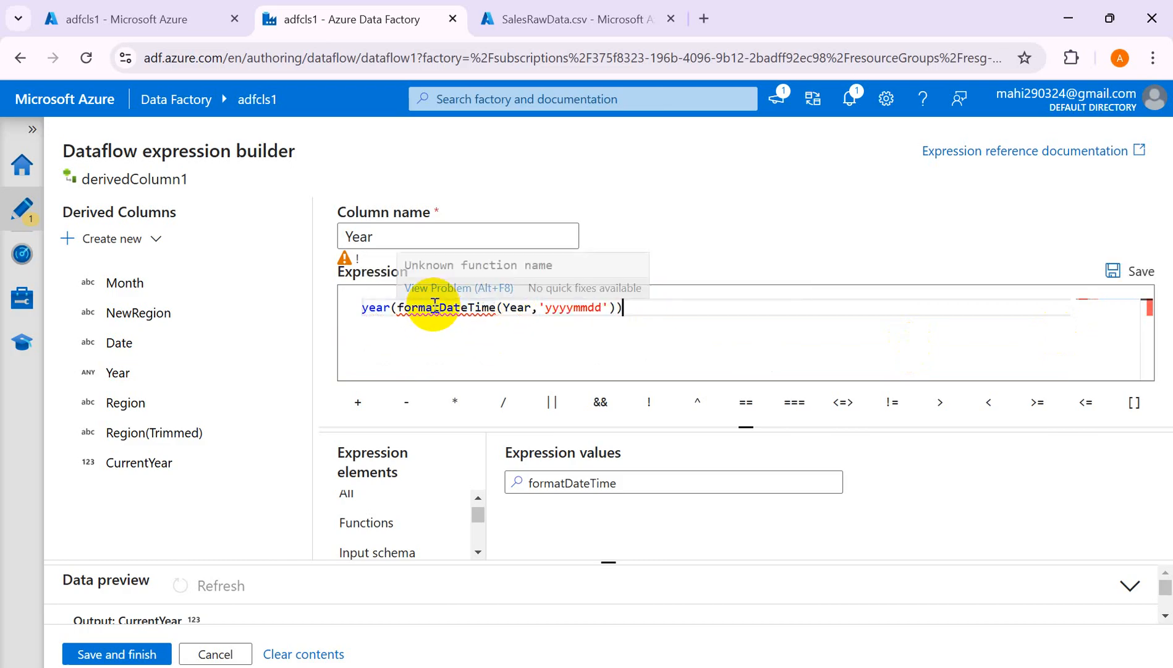
pyautogui.click(446, 288)
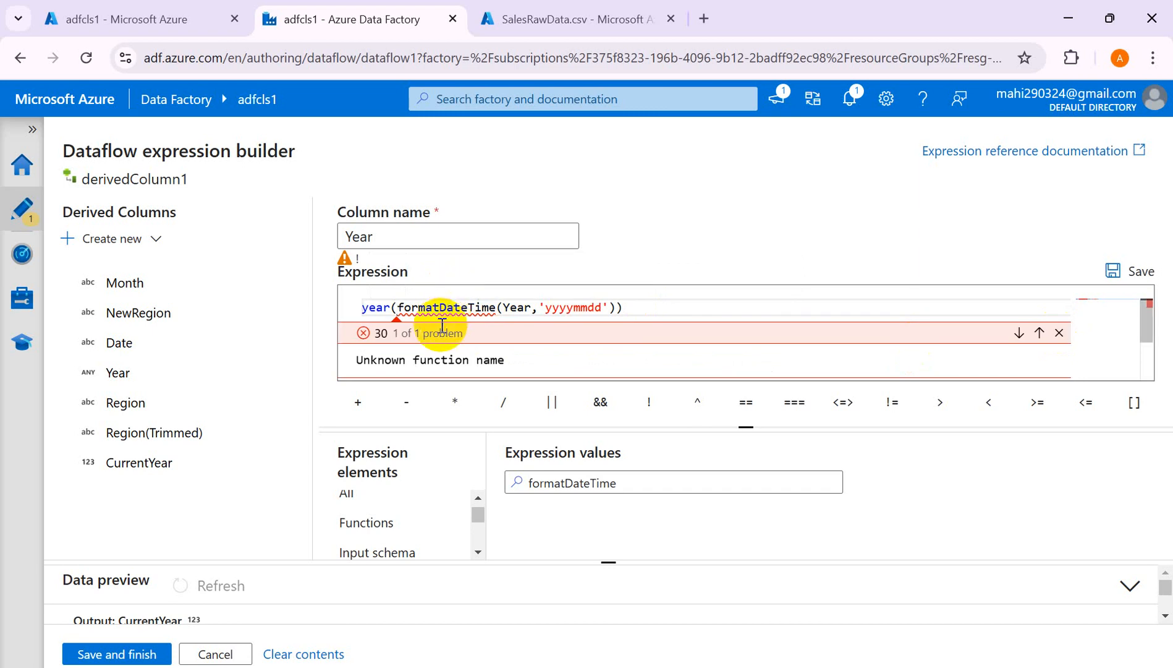
pyautogui.moveTo(406, 307)
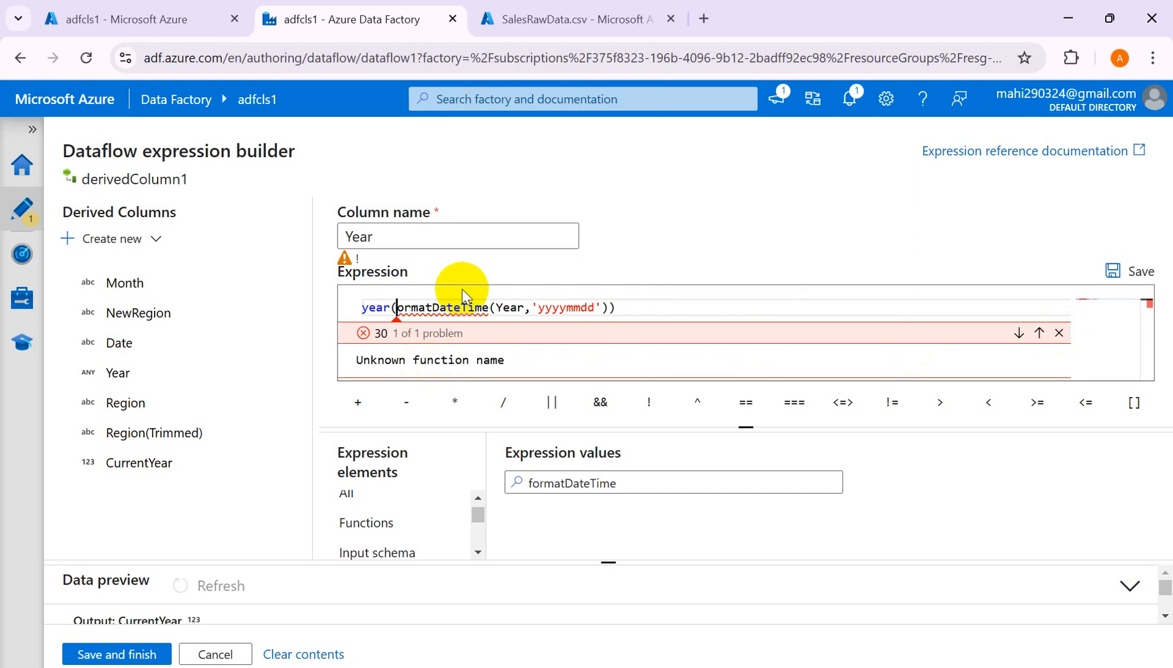
pyautogui.write('F')
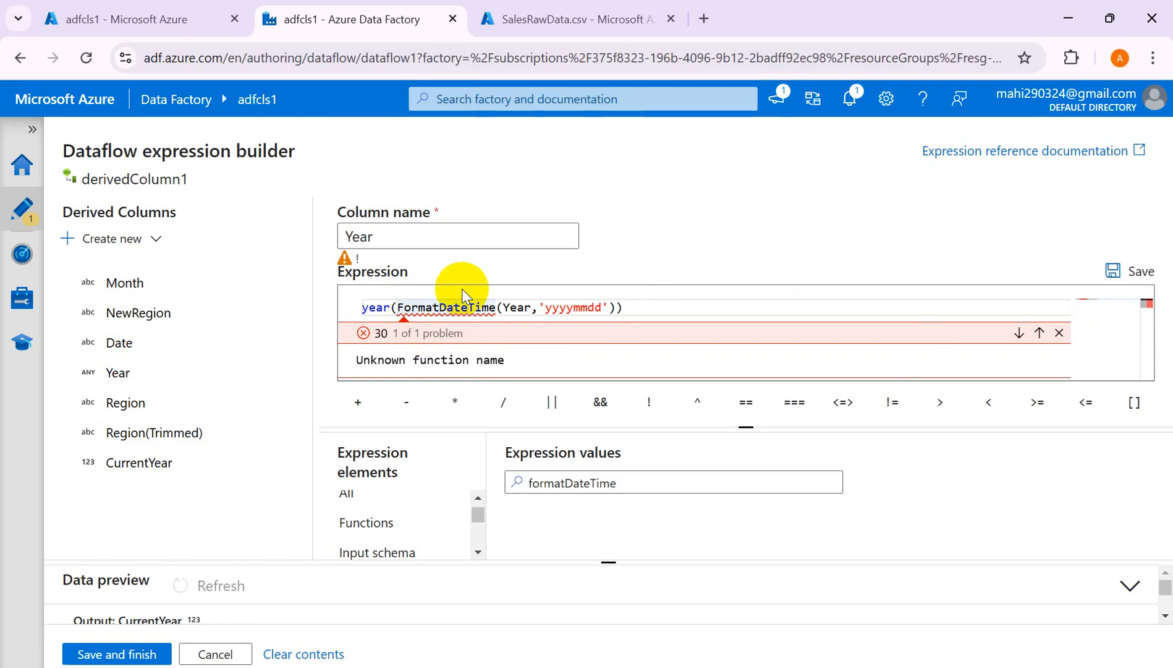
pyautogui.press('BackSpace')
pyautogui.write('f')
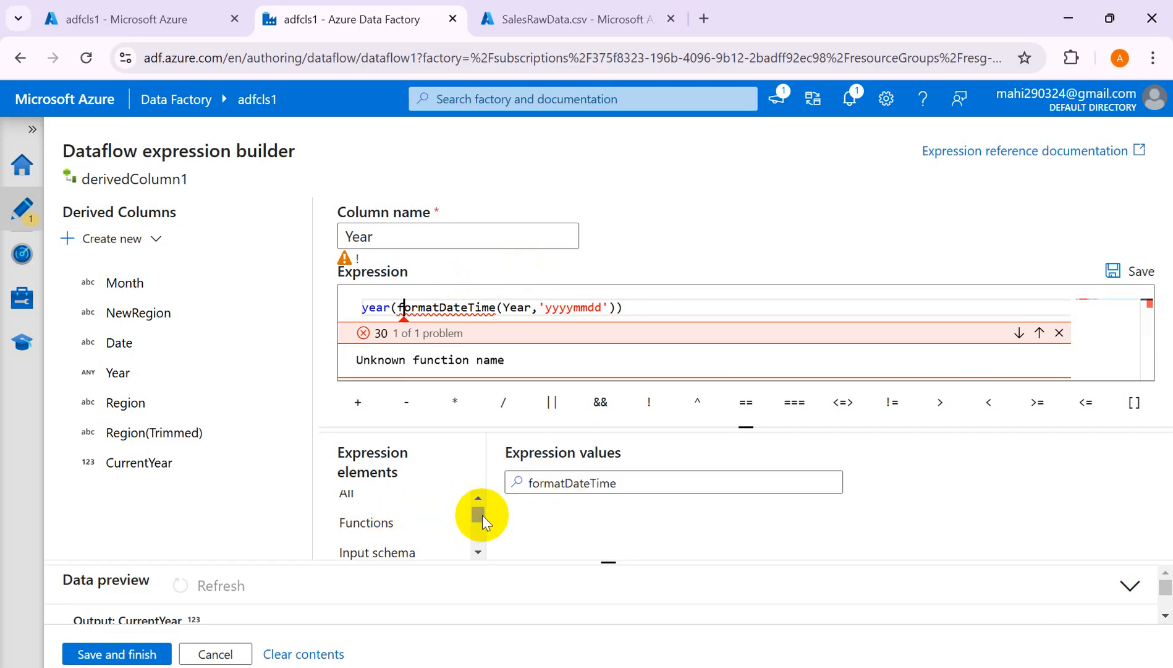
# Step: Limit the expression elements to Functions, clear the formatDateTime filter, and look through the alphabetical function list for a date formatting function
pyautogui.moveTo(481, 515)
pyautogui.mouseDown()
pyautogui.moveTo(486, 547)
pyautogui.moveTo(483, 509)
pyautogui.mouseUp()
pyautogui.click(369, 536)
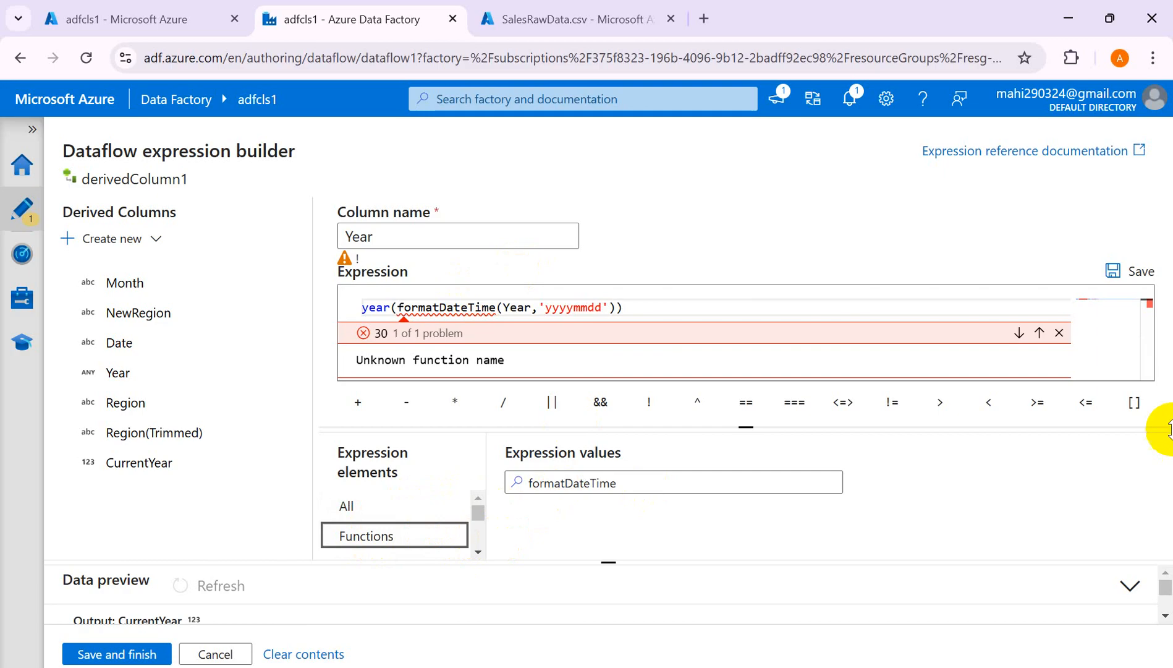
pyautogui.moveTo(747, 426); pyautogui.dragTo(778, 274)
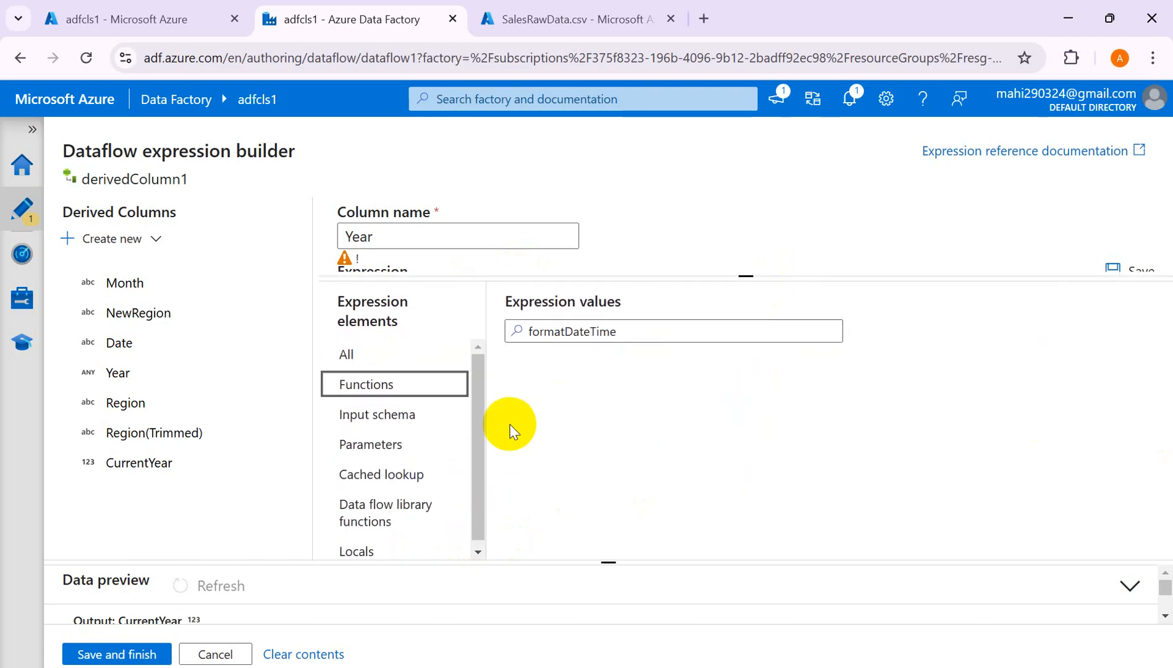
pyautogui.doubleClick(678, 330)
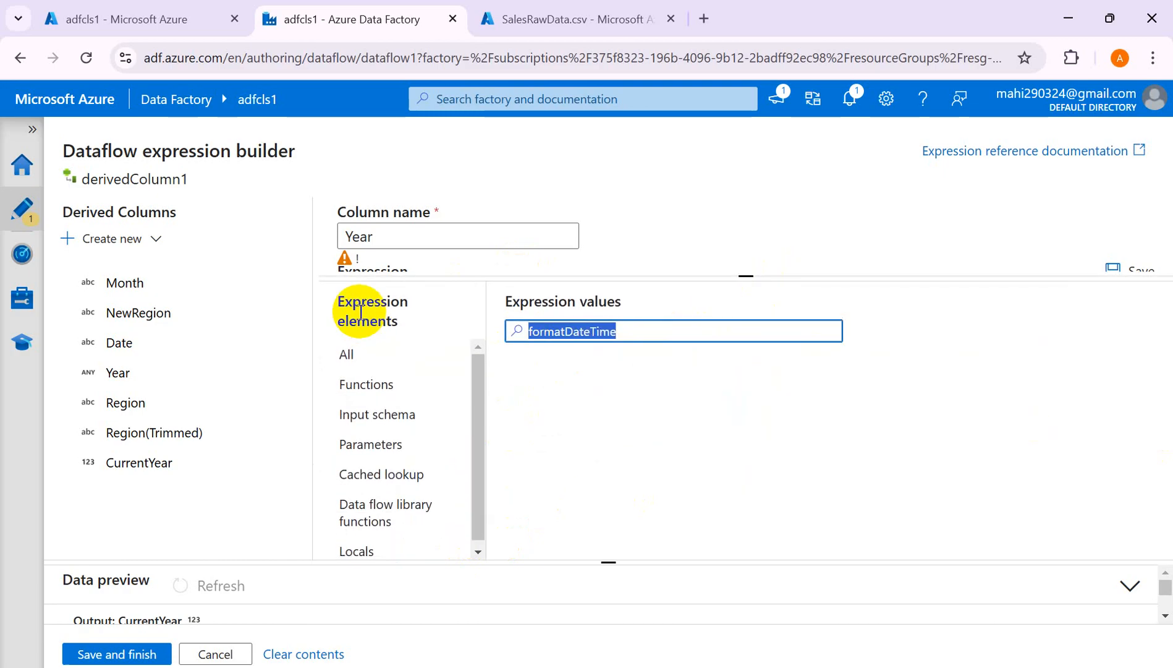
pyautogui.press('BackSpace')
pyautogui.scroll(-2, 637, 436)
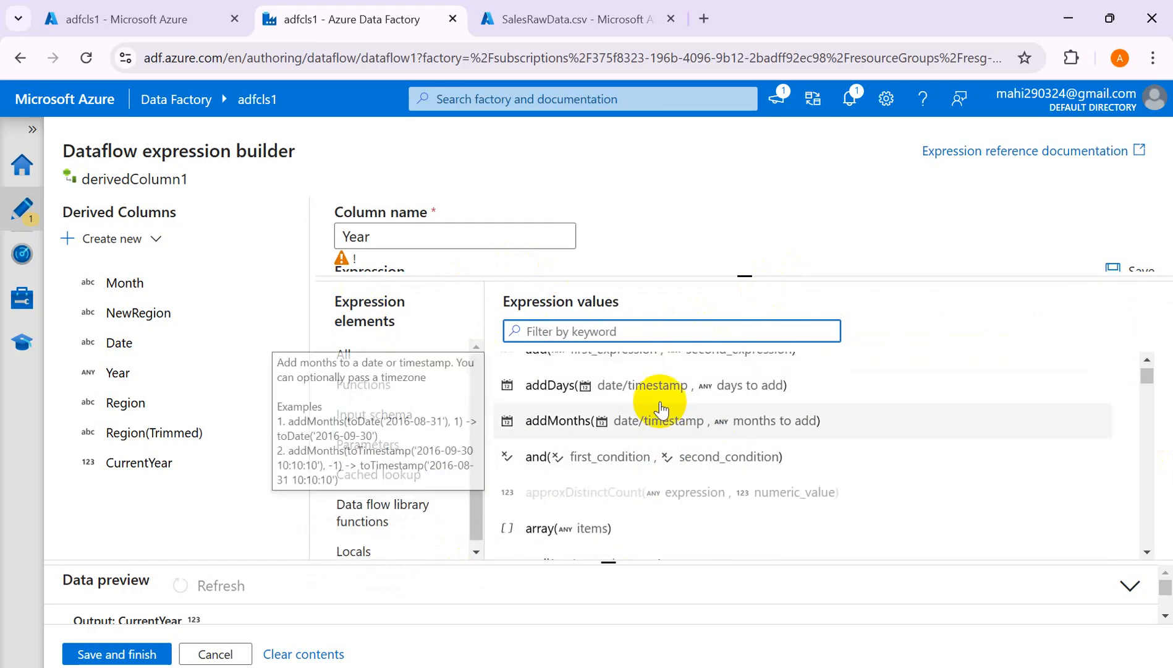
pyautogui.scroll(-6, 660, 408)
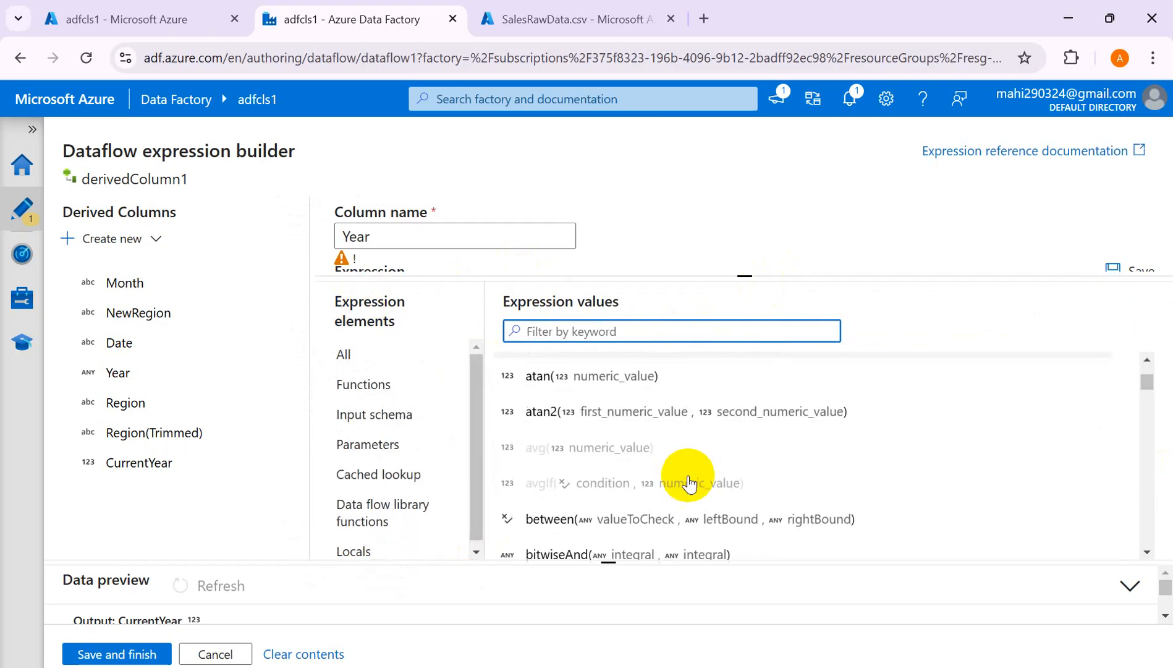
pyautogui.scroll(-7, 689, 484)
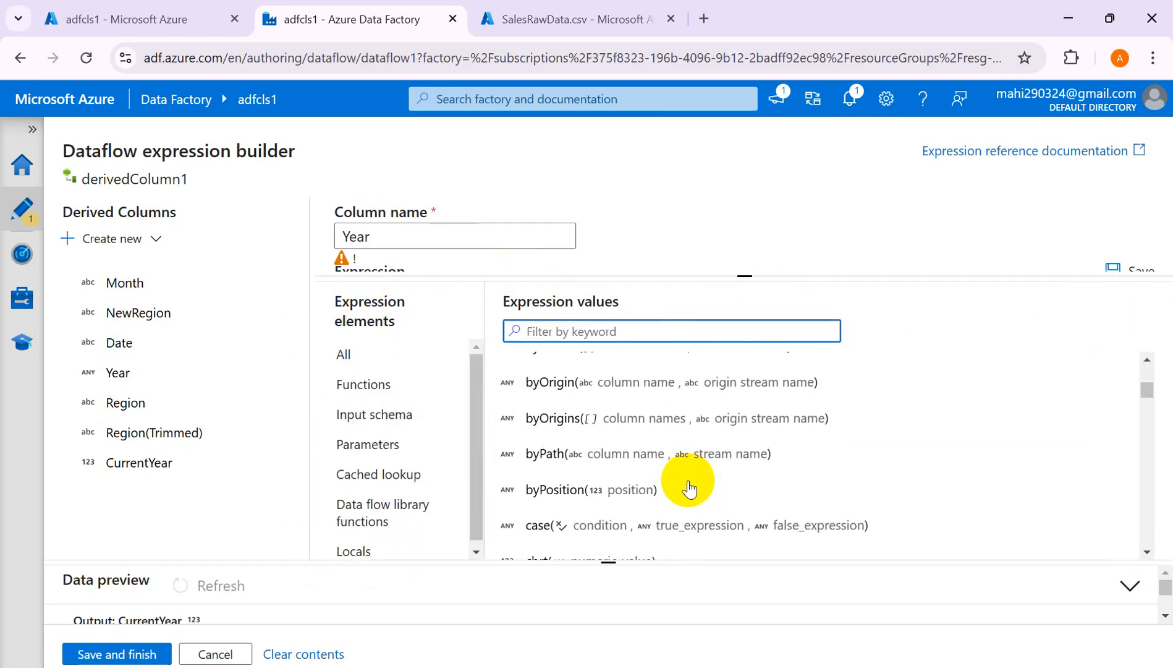
pyautogui.scroll(-7, 690, 488)
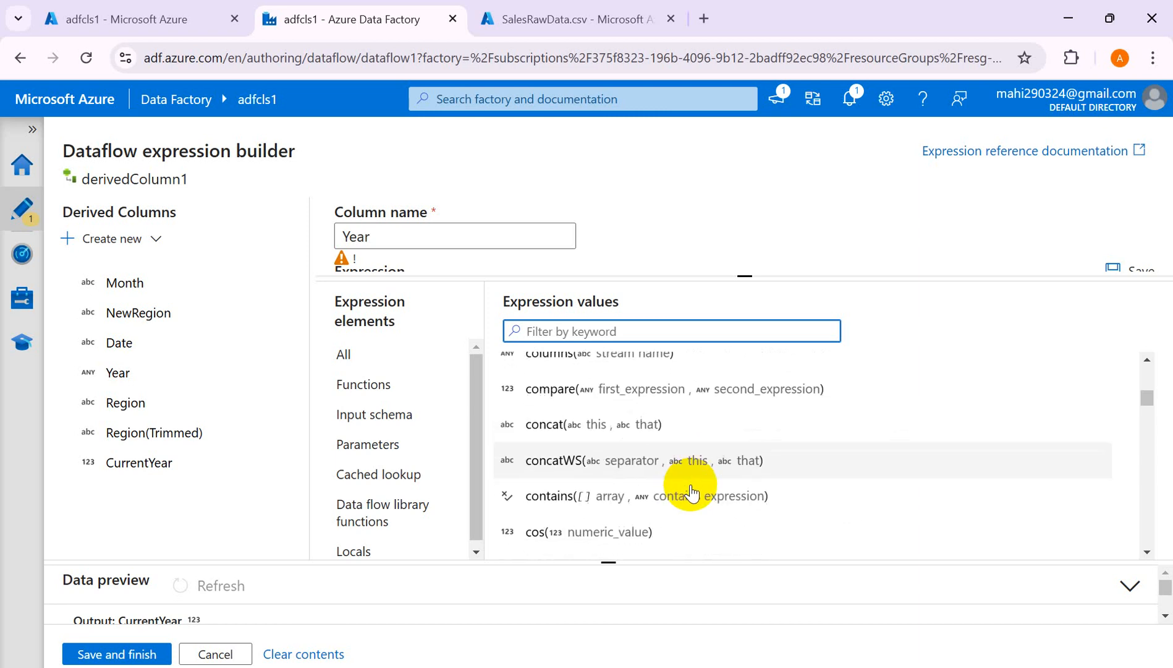
pyautogui.scroll(-7, 691, 492)
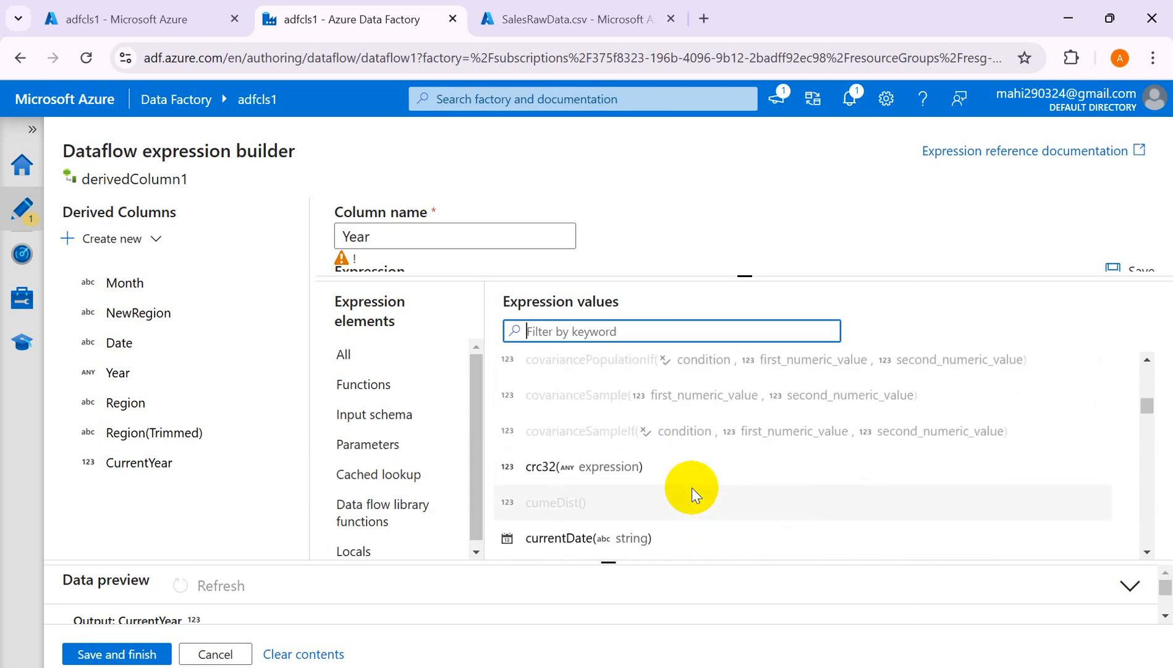
pyautogui.scroll(-5, 692, 491)
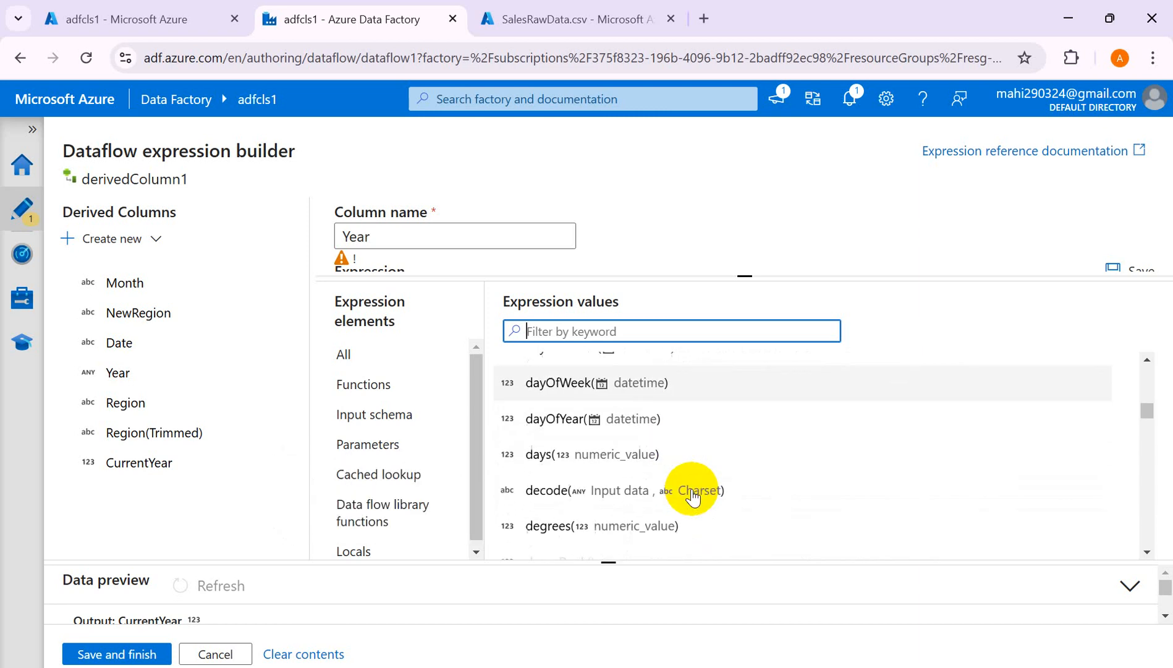
pyautogui.scroll(-6, 693, 494)
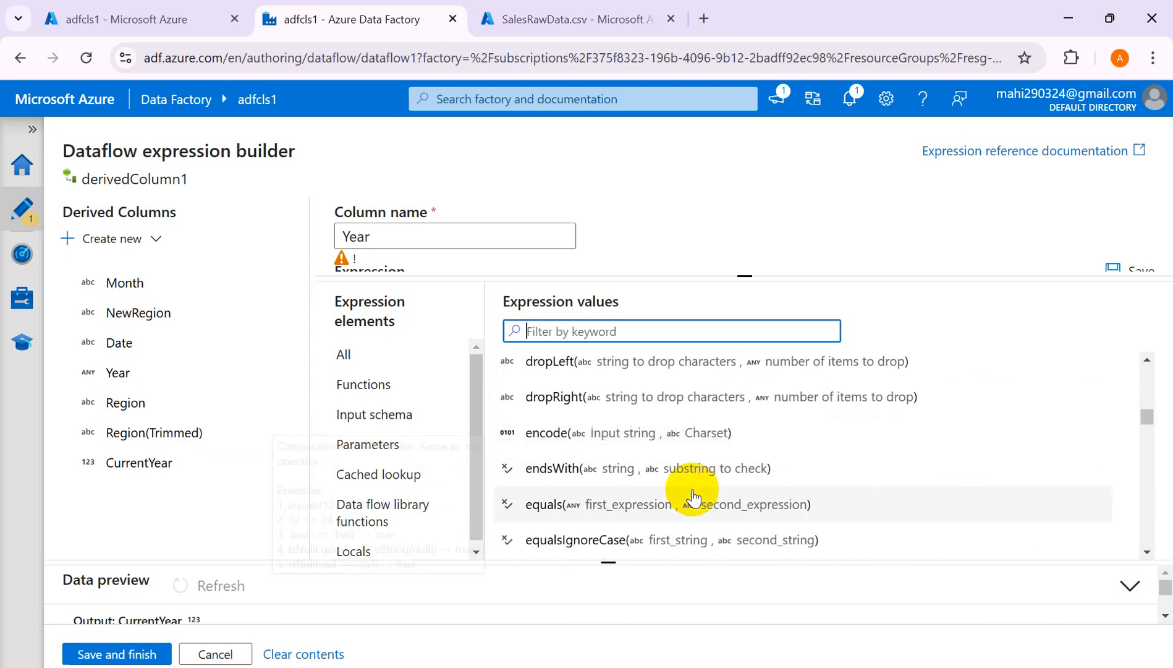
pyautogui.scroll(-7, 692, 494)
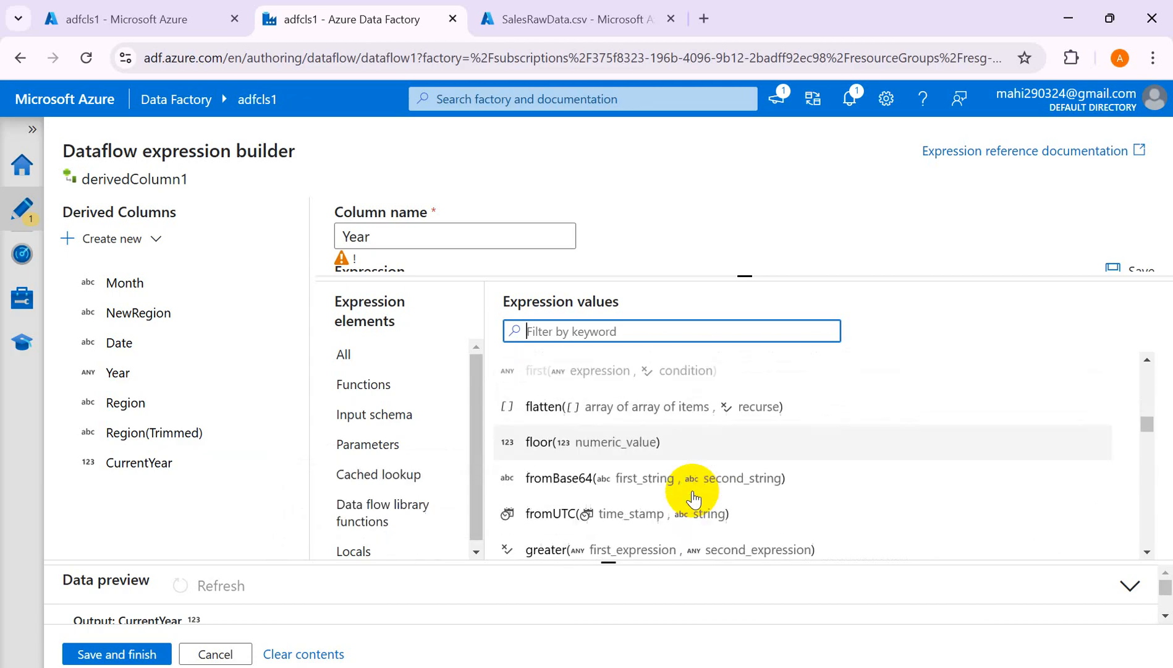
pyautogui.scroll(-6, 693, 498)
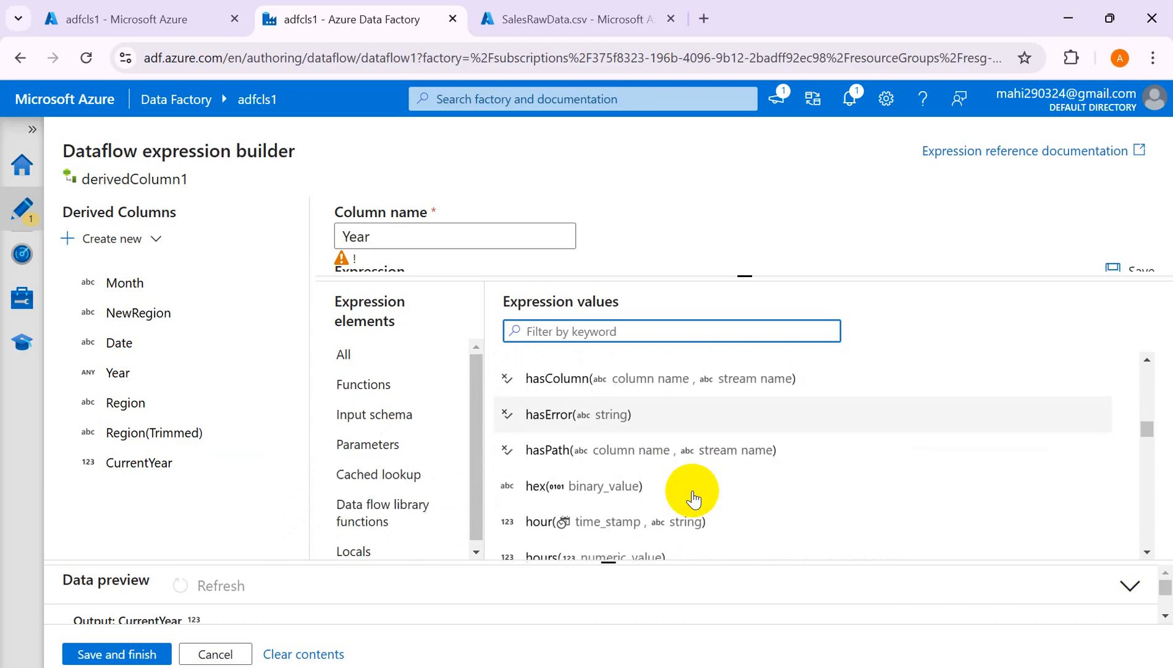
pyautogui.scroll(-6, 694, 498)
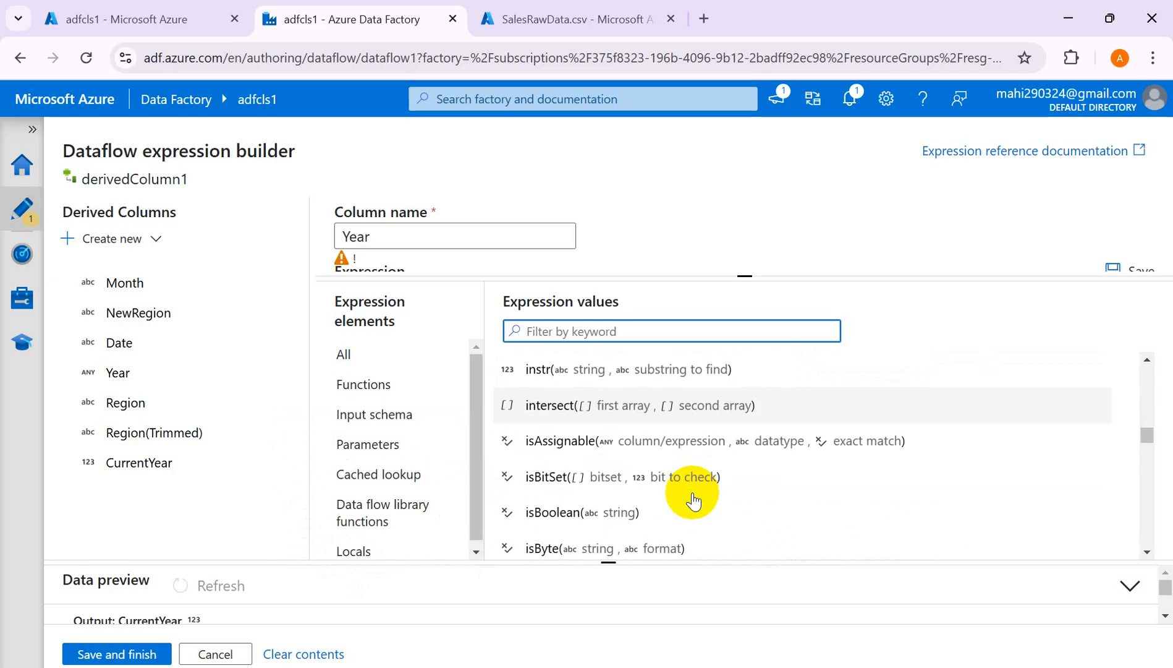
pyautogui.scroll(-5, 693, 501)
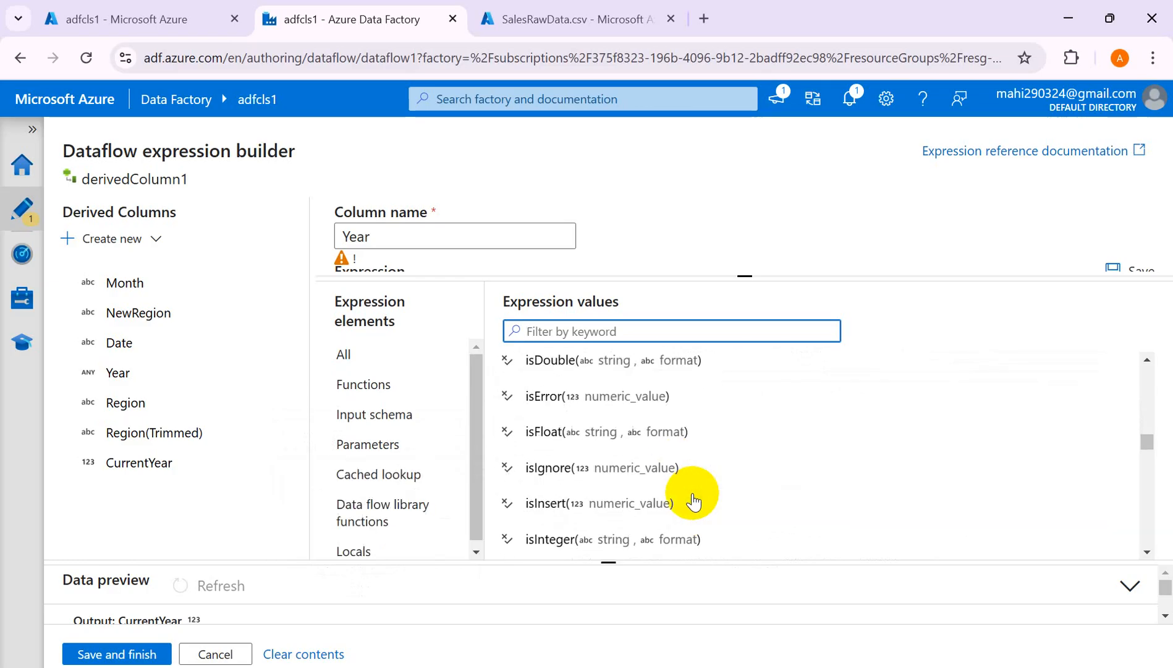
pyautogui.scroll(-6, 693, 501)
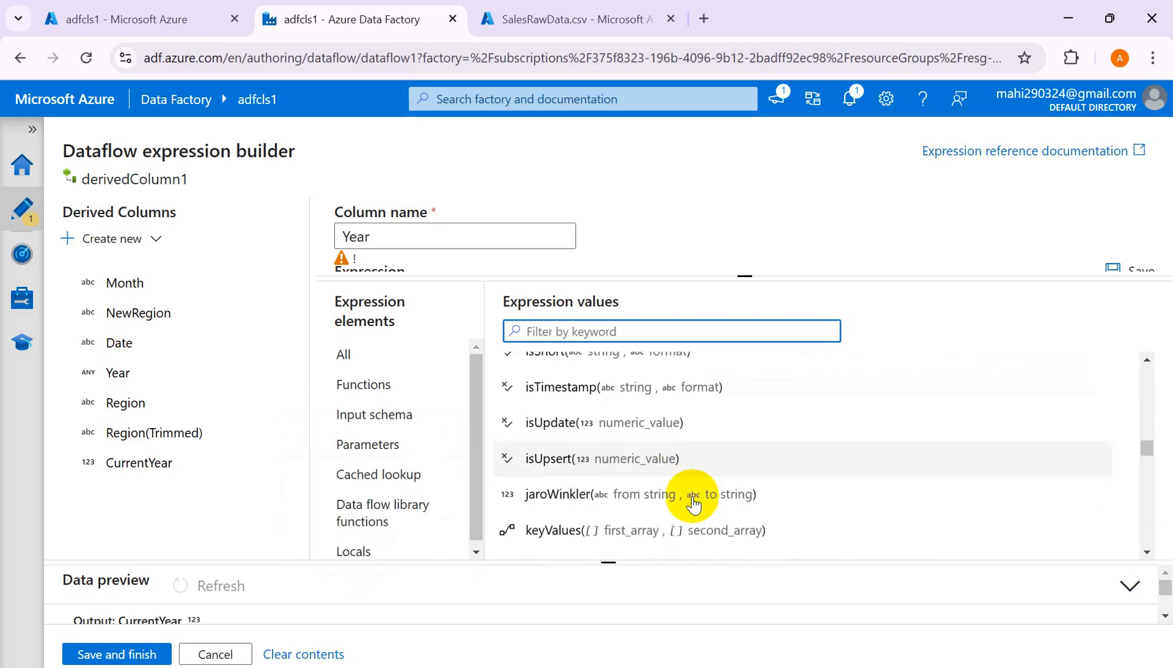
pyautogui.scroll(-6, 694, 504)
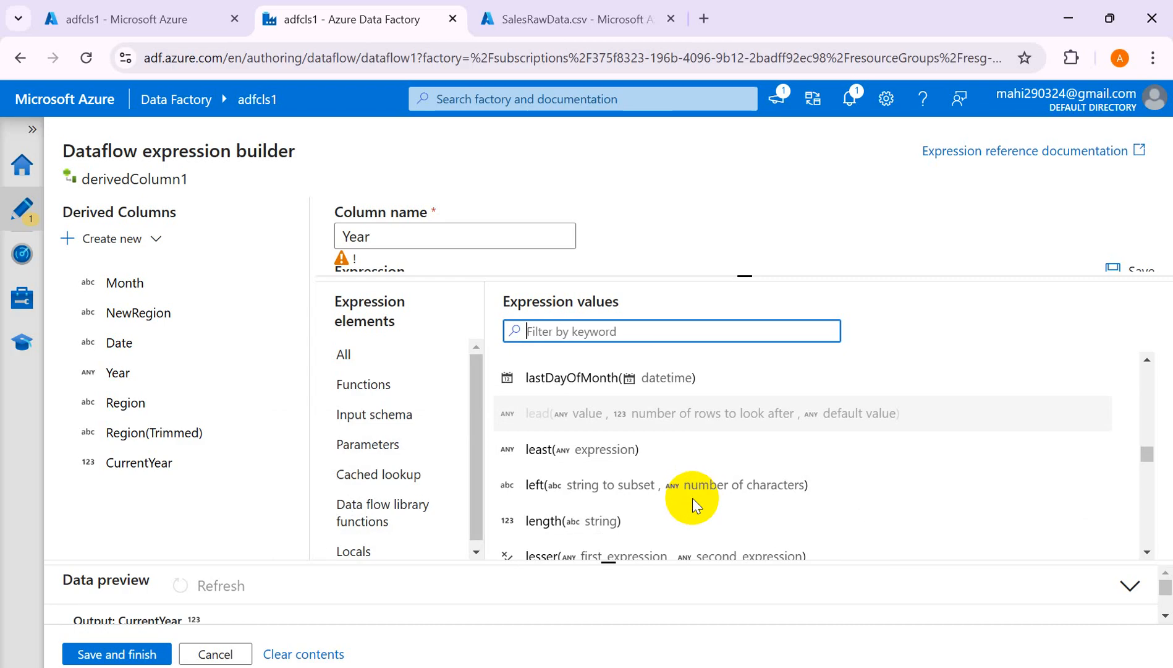
pyautogui.scroll(-6, 693, 502)
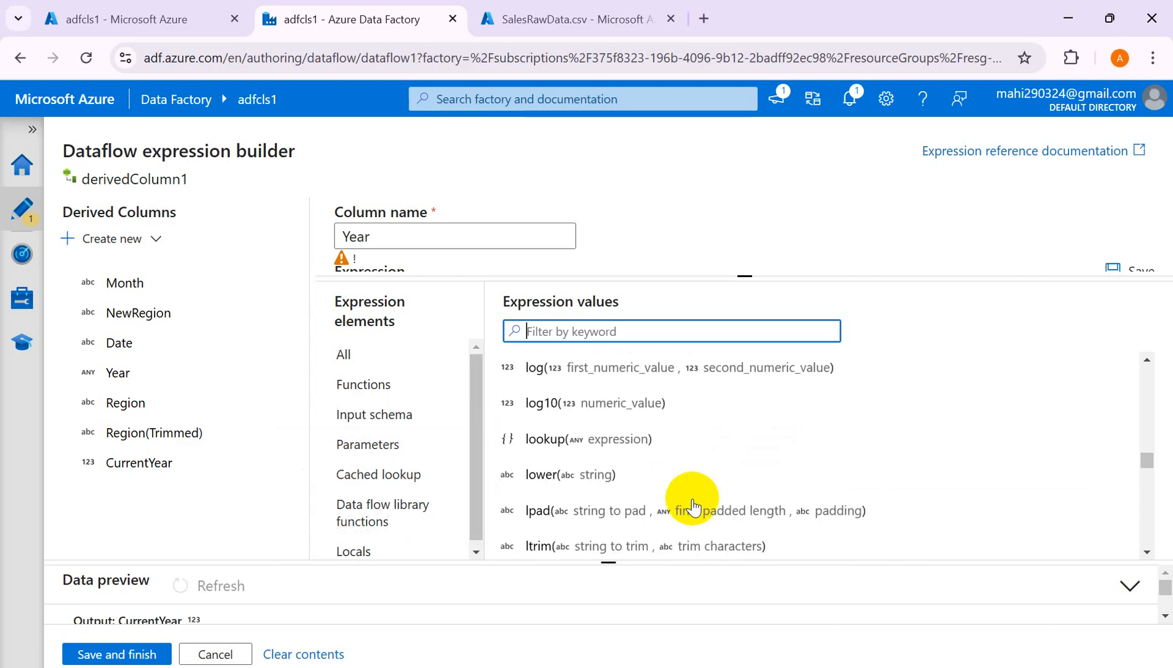
pyautogui.scroll(-6, 692, 507)
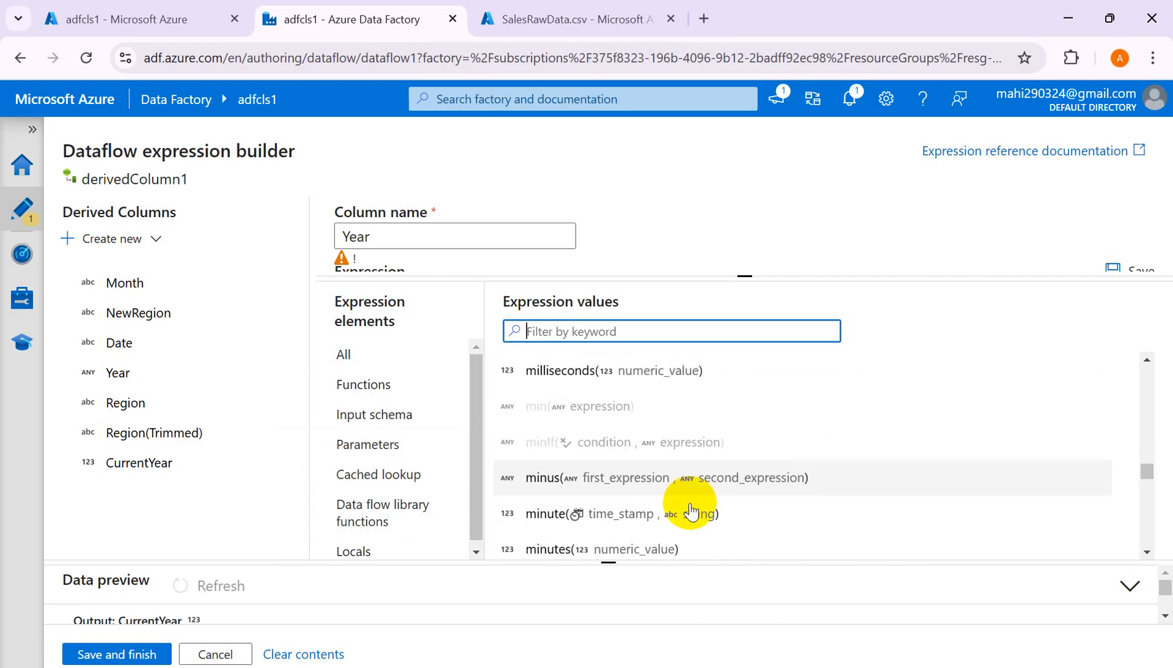
pyautogui.scroll(-3, 691, 512)
# Step: Search the expression functions for 'to_date' and for 'toDa', and insert the toDate function into the Year expression
pyautogui.write('to')
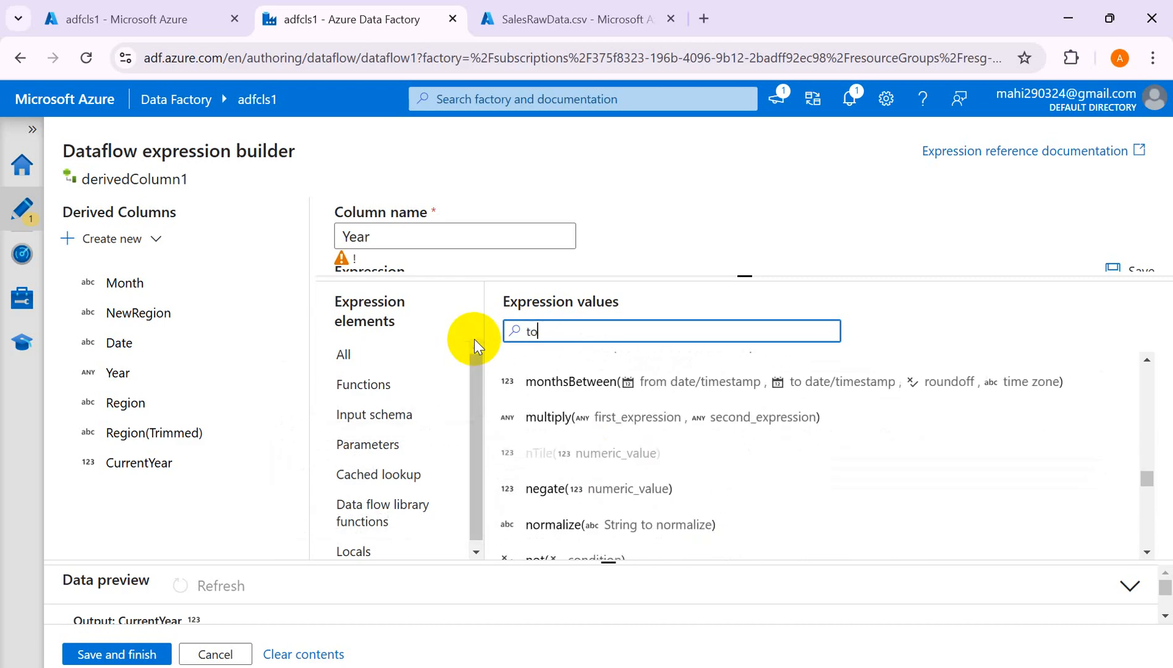
pyautogui.write('_date')
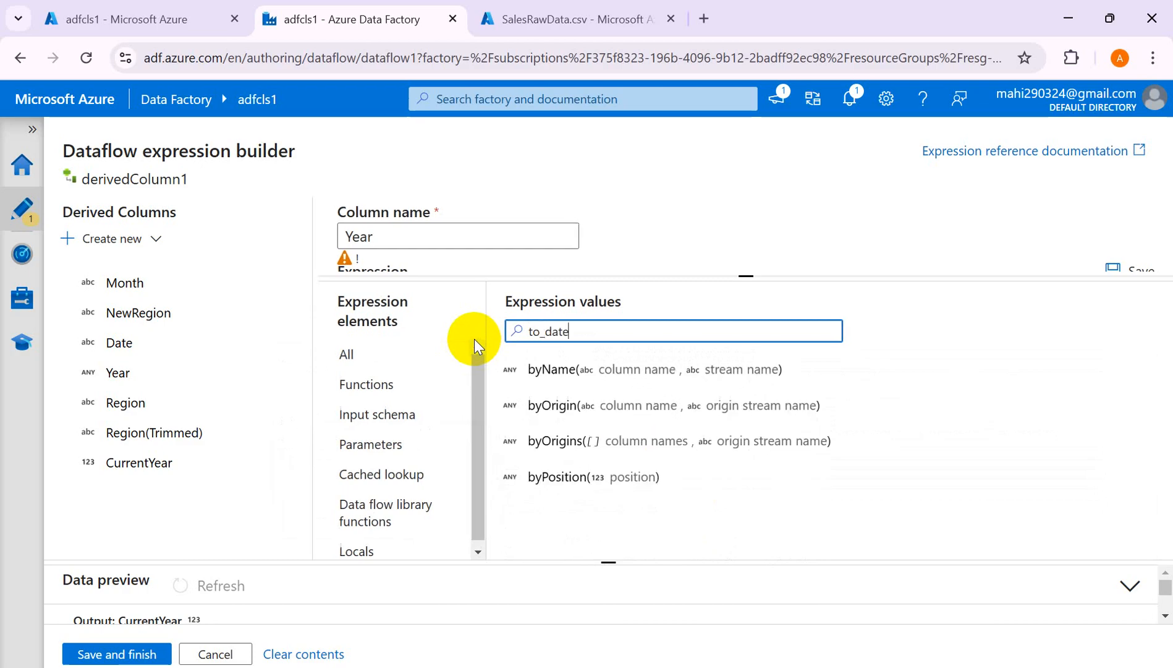
pyautogui.press('BackSpace')
pyautogui.press('BackSpace')
pyautogui.press('BackSpace')
pyautogui.press('BackSpace')
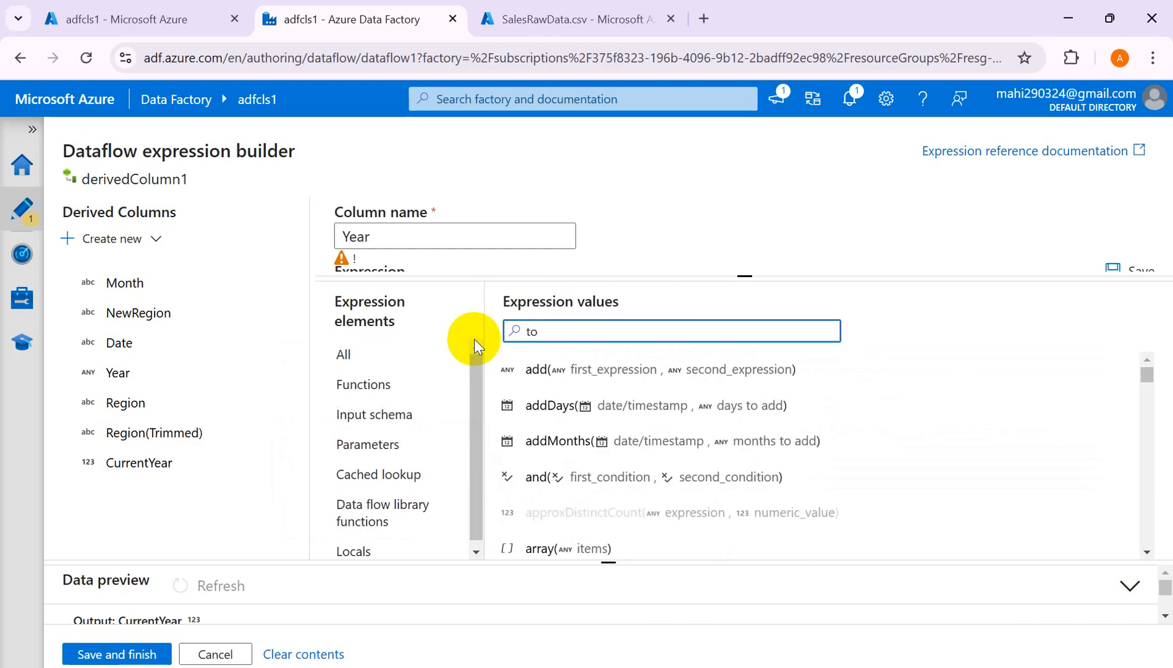
pyautogui.write('Da')
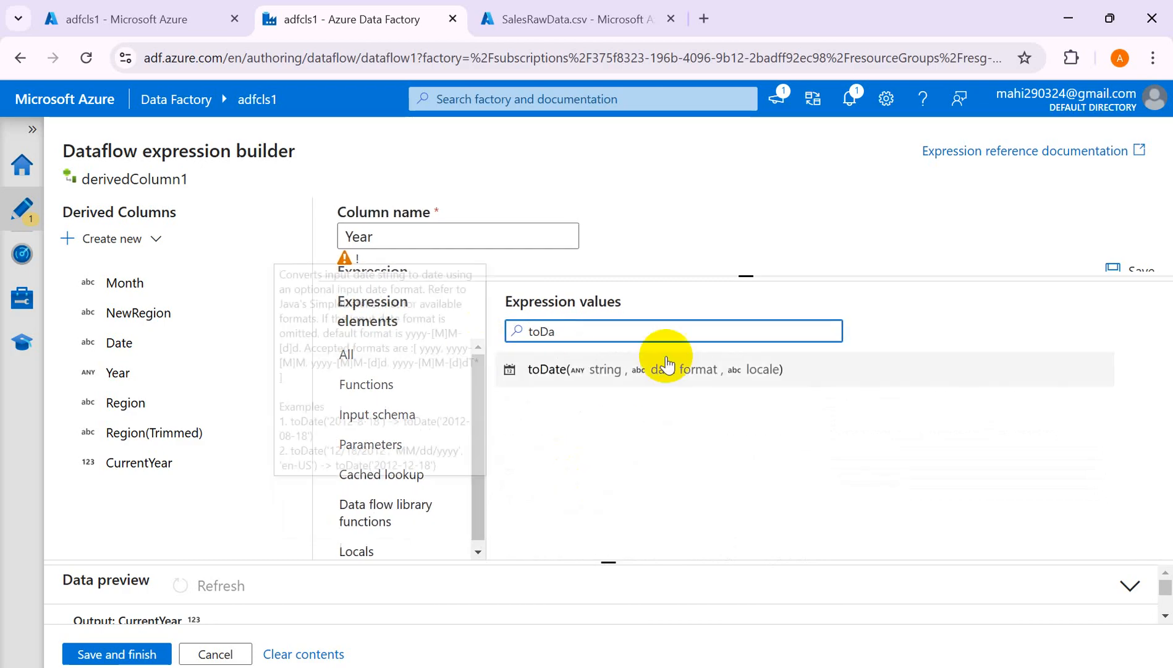
pyautogui.click(608, 369)
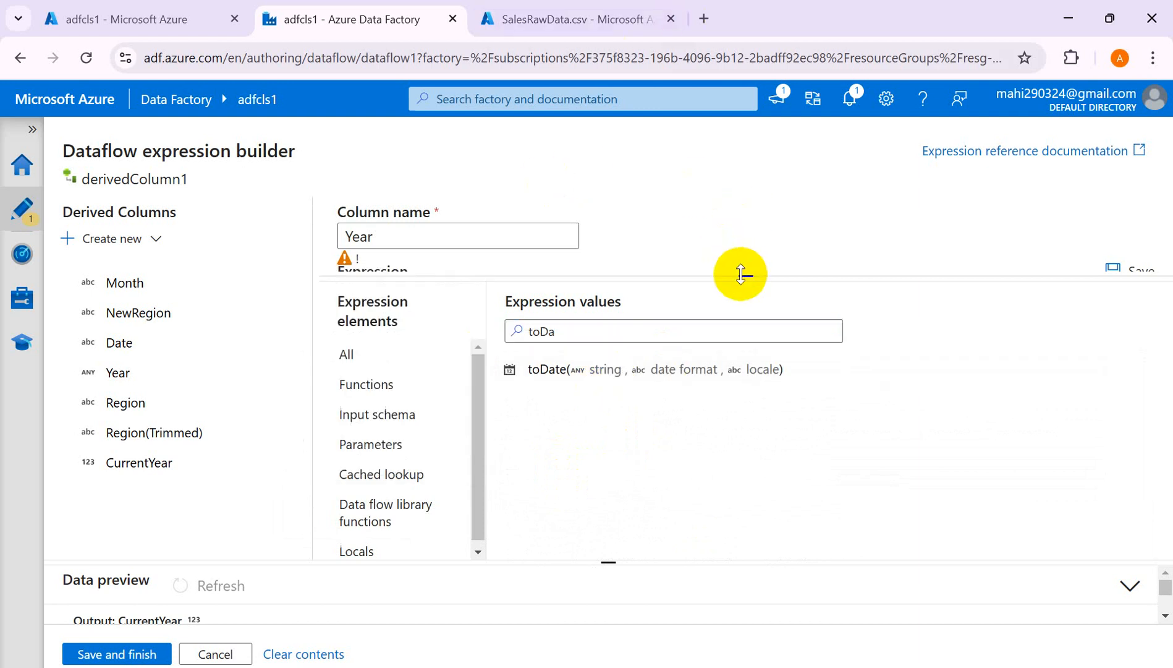
# Step: Enlarge the expression editor, replace formatDateTime so the expression reads year(toDate(Year,'yyyymmdd')), and save the expression
pyautogui.moveTo(741, 274); pyautogui.dragTo(756, 459)
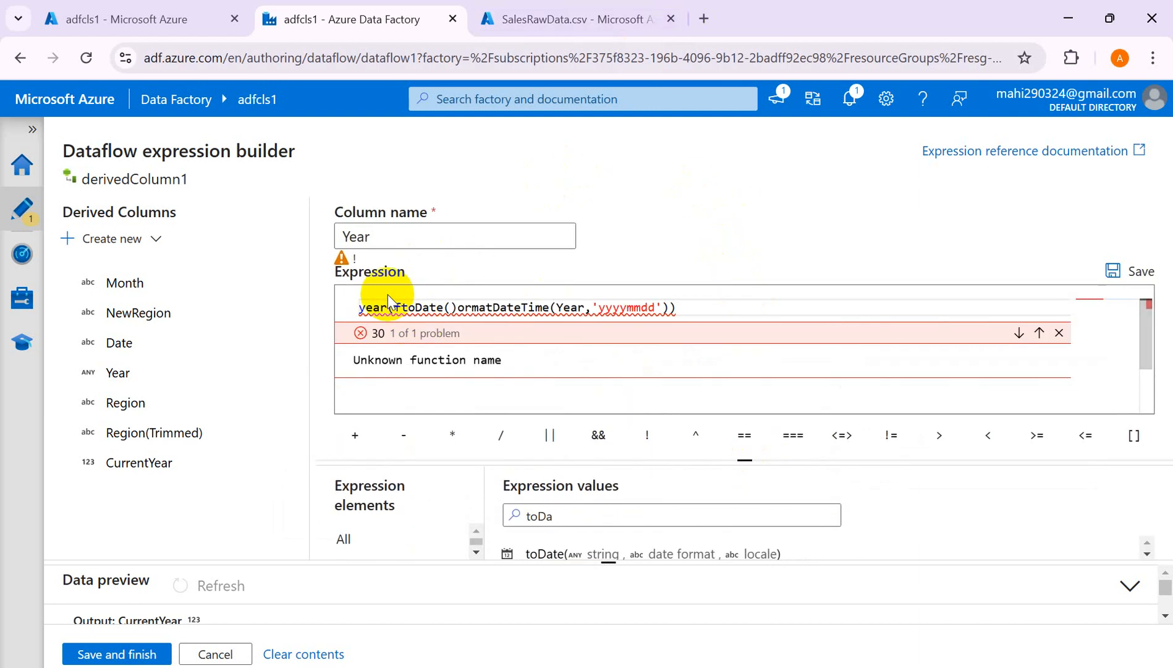
pyautogui.click(403, 307)
pyautogui.press('BackSpace')
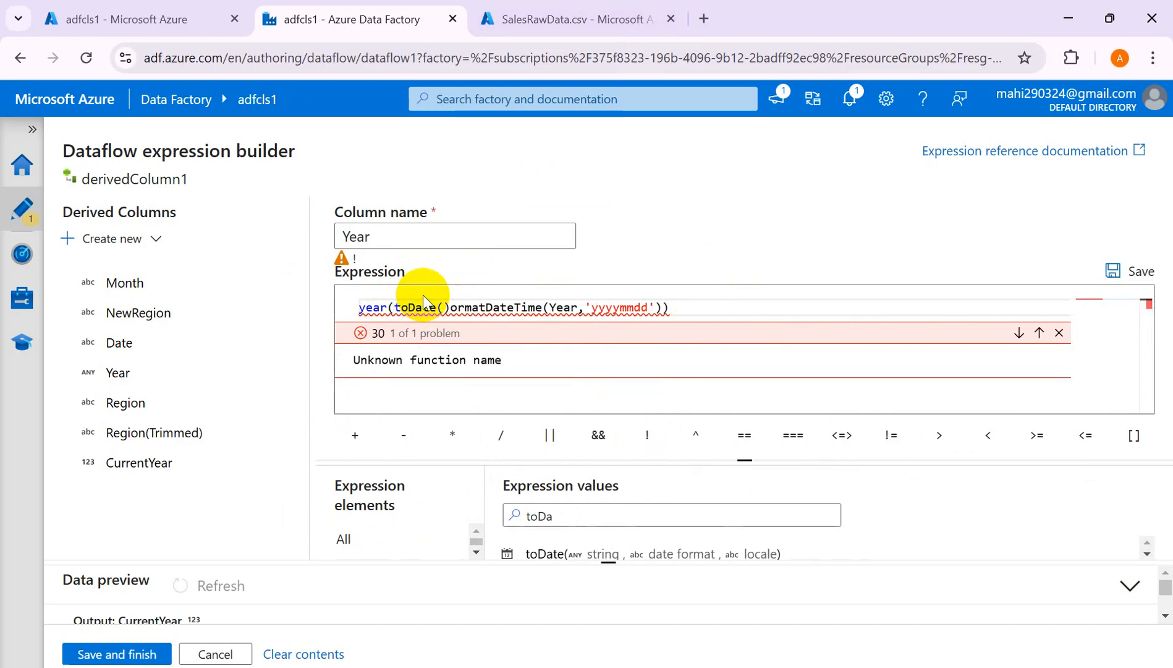
pyautogui.click(543, 308)
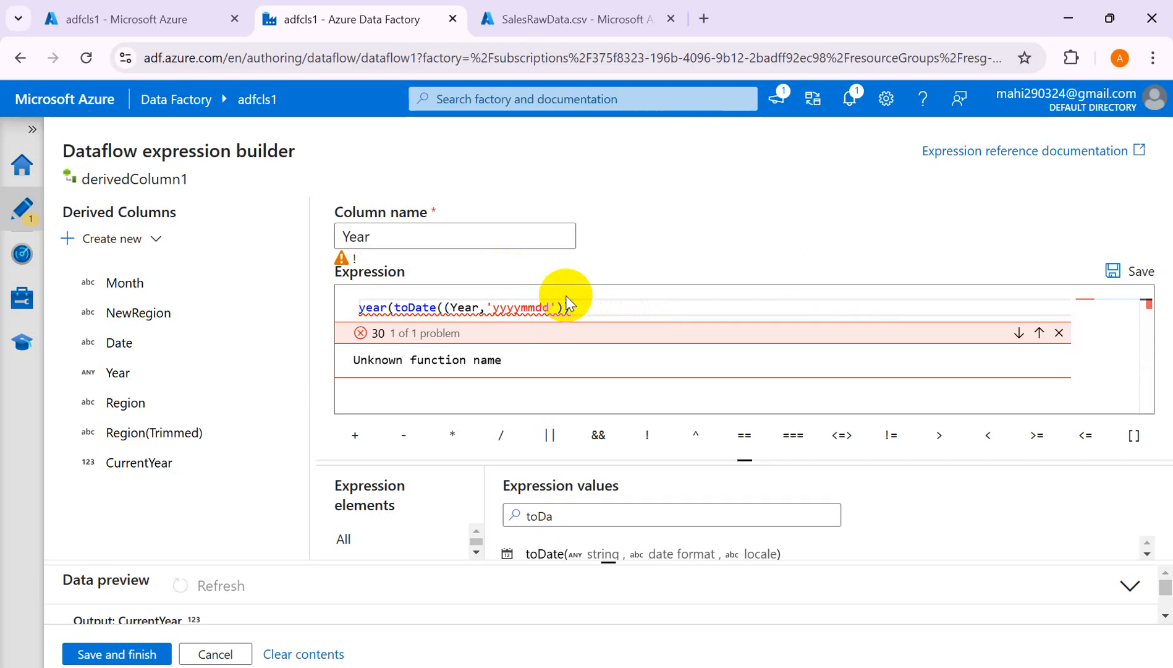
pyautogui.click(581, 311)
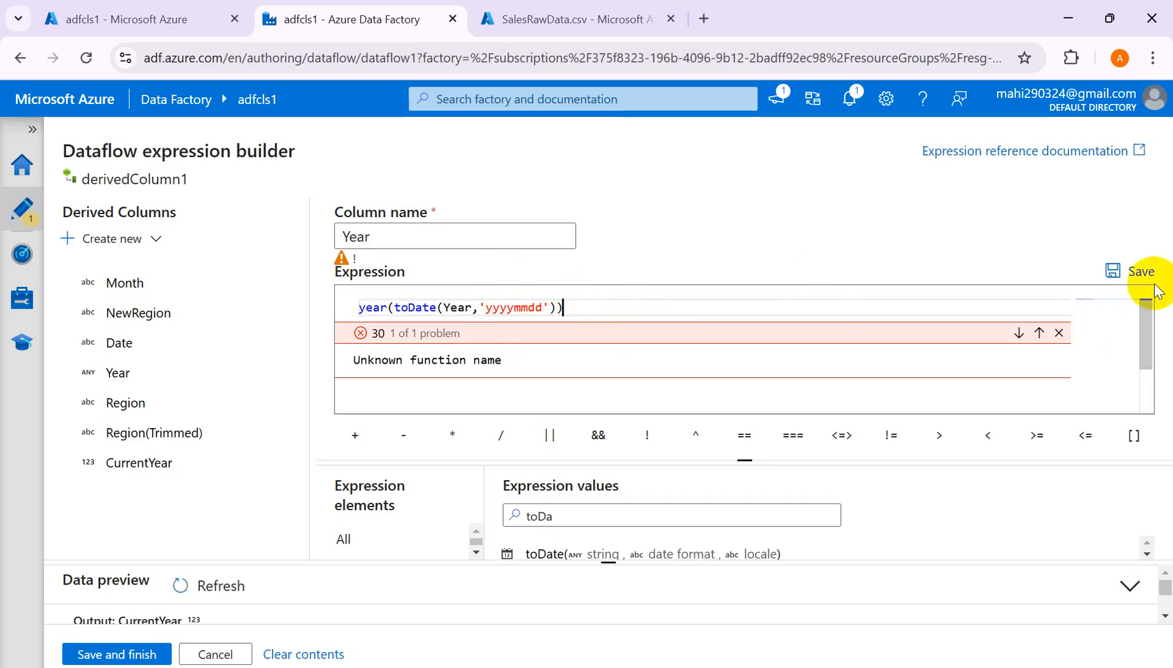
pyautogui.click(1138, 272)
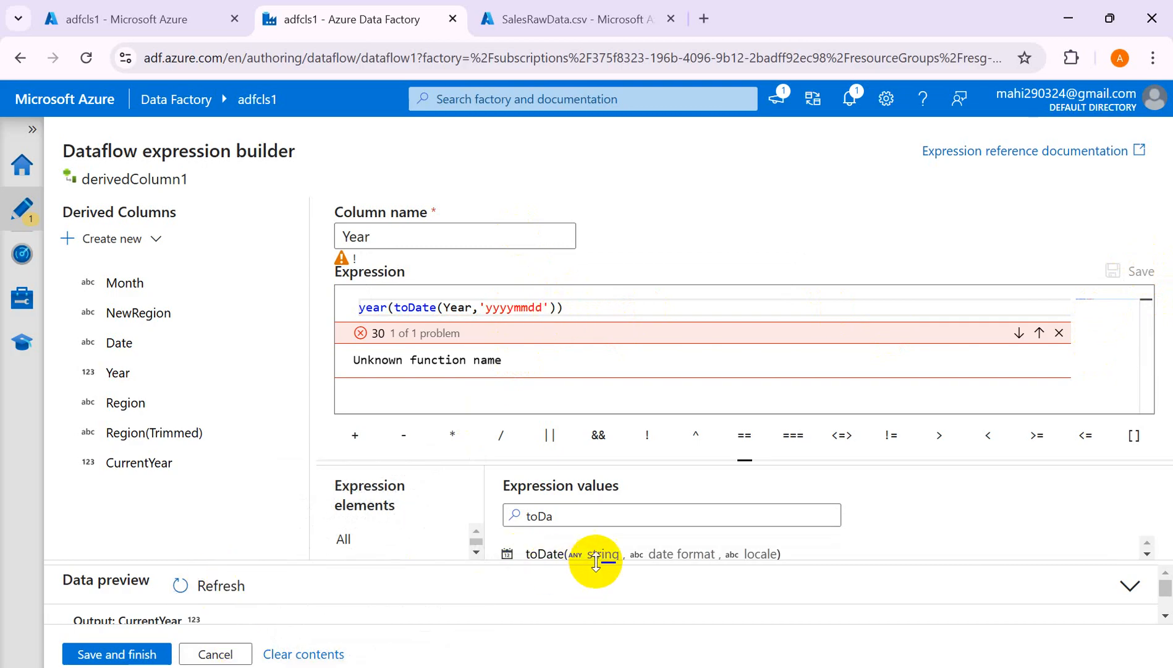
# Step: Enlarge the data preview area to check the output, and finish the expression builder with the changes saved
pyautogui.moveTo(605, 563); pyautogui.dragTo(629, 300)
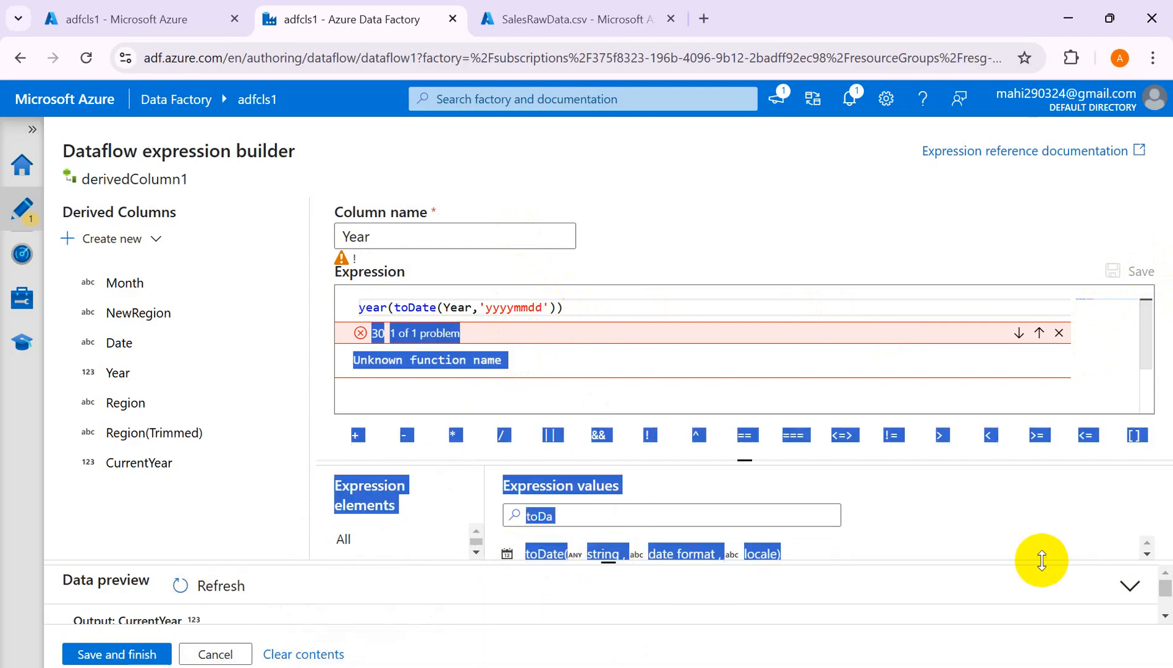
pyautogui.click(1010, 601)
pyautogui.moveTo(607, 562)
pyautogui.mouseDown()
pyautogui.moveTo(618, 367)
pyautogui.moveTo(627, 480)
pyautogui.mouseUp()
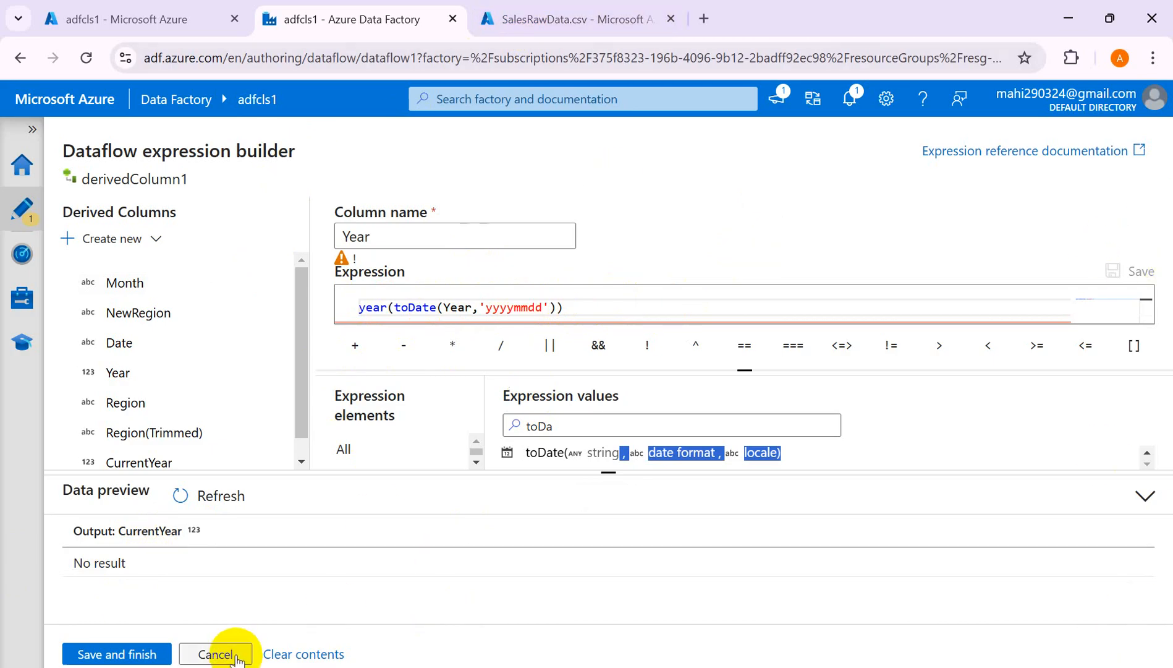
pyautogui.click(101, 654)
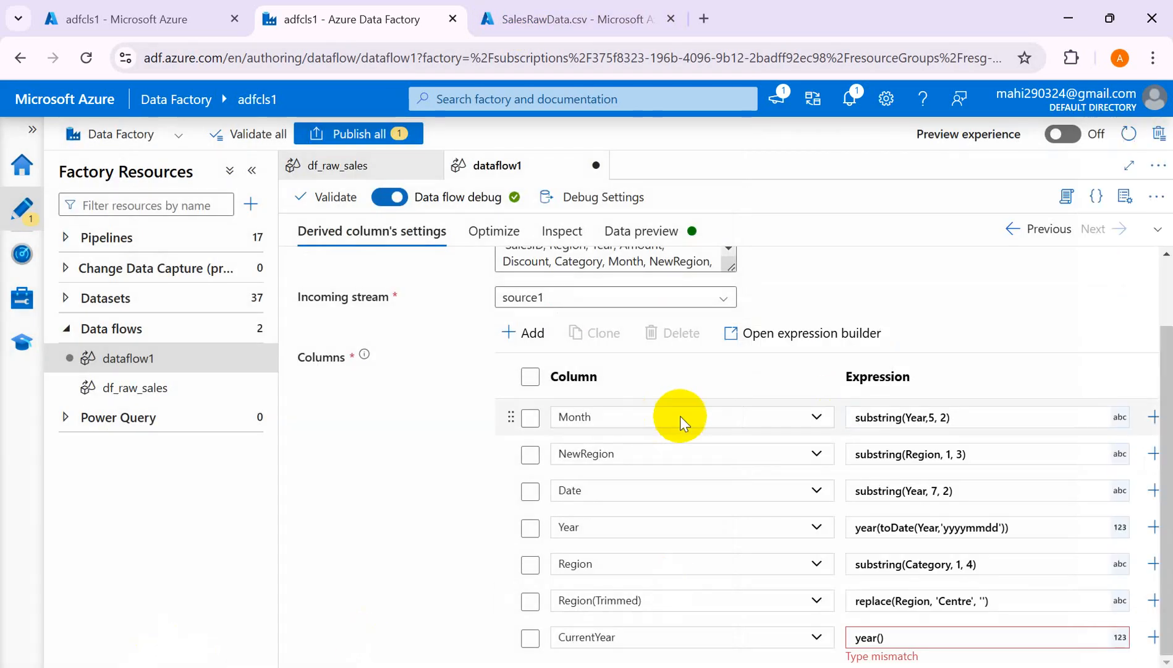
# Step: Open the CurrentYear column's year() expression for editing
pyautogui.click(893, 637)
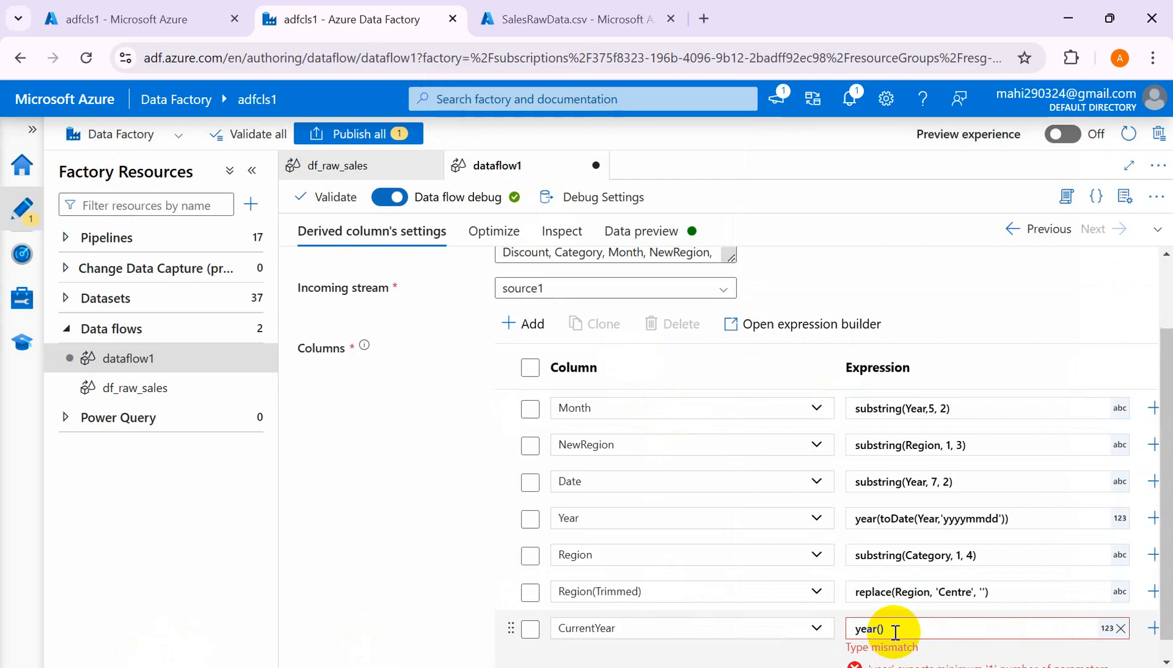
pyautogui.click(899, 627)
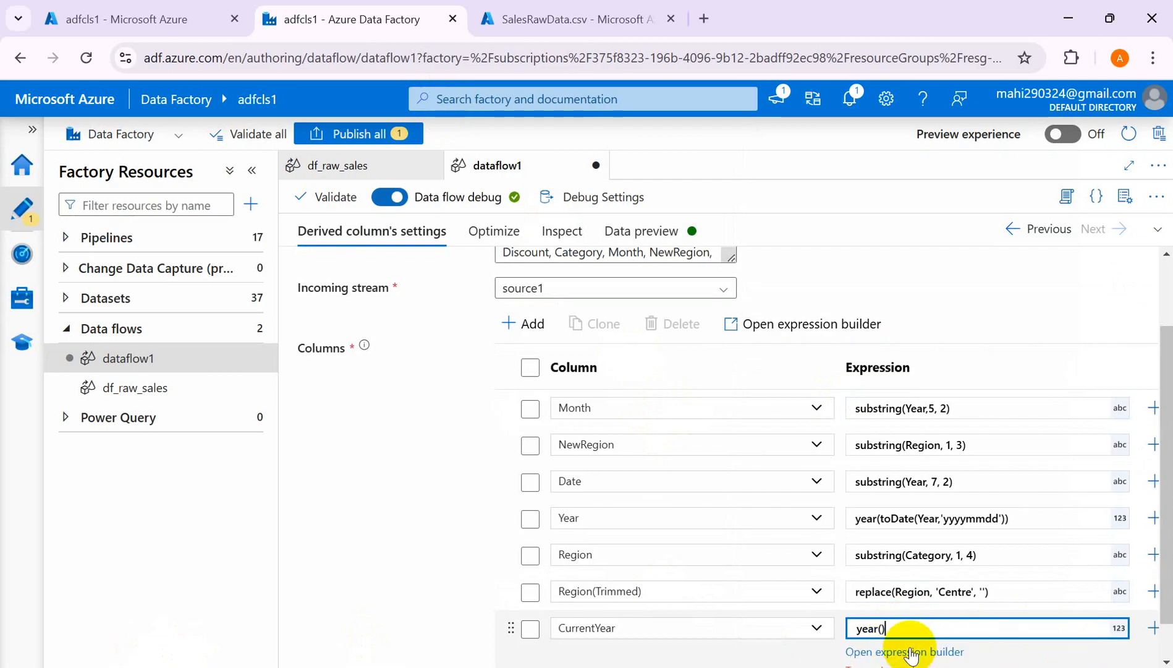
# Step: Open the CurrentYear expression in the expression builder and try putting the Year column inside year() with a toDate call
pyautogui.click(911, 652)
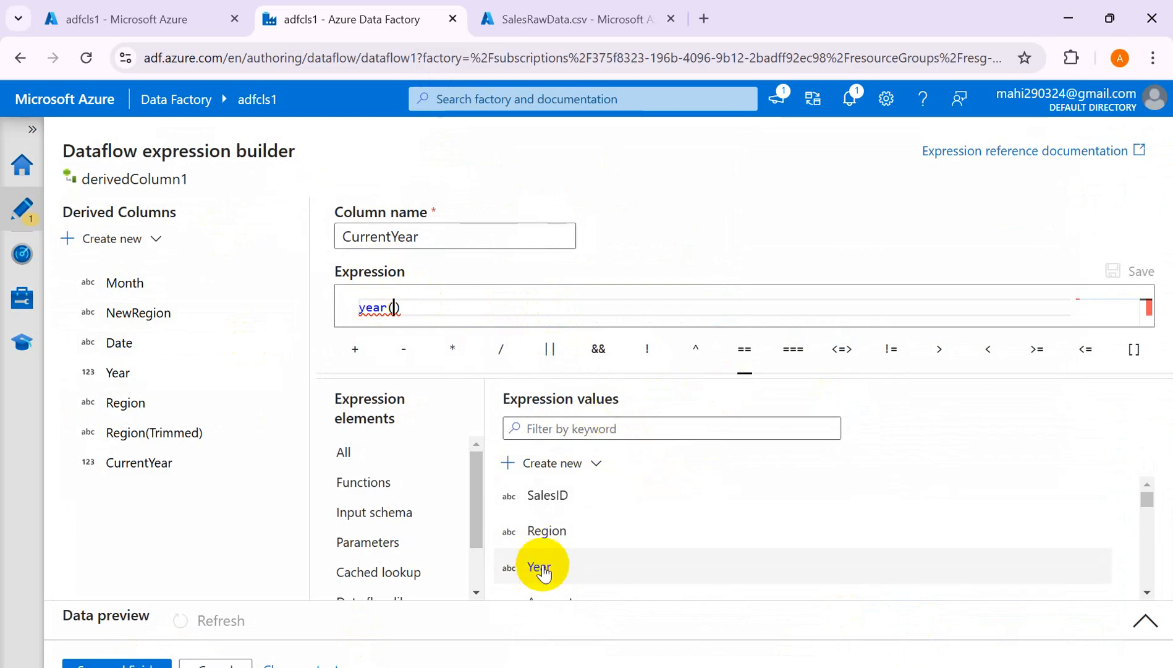
pyautogui.click(1114, 276)
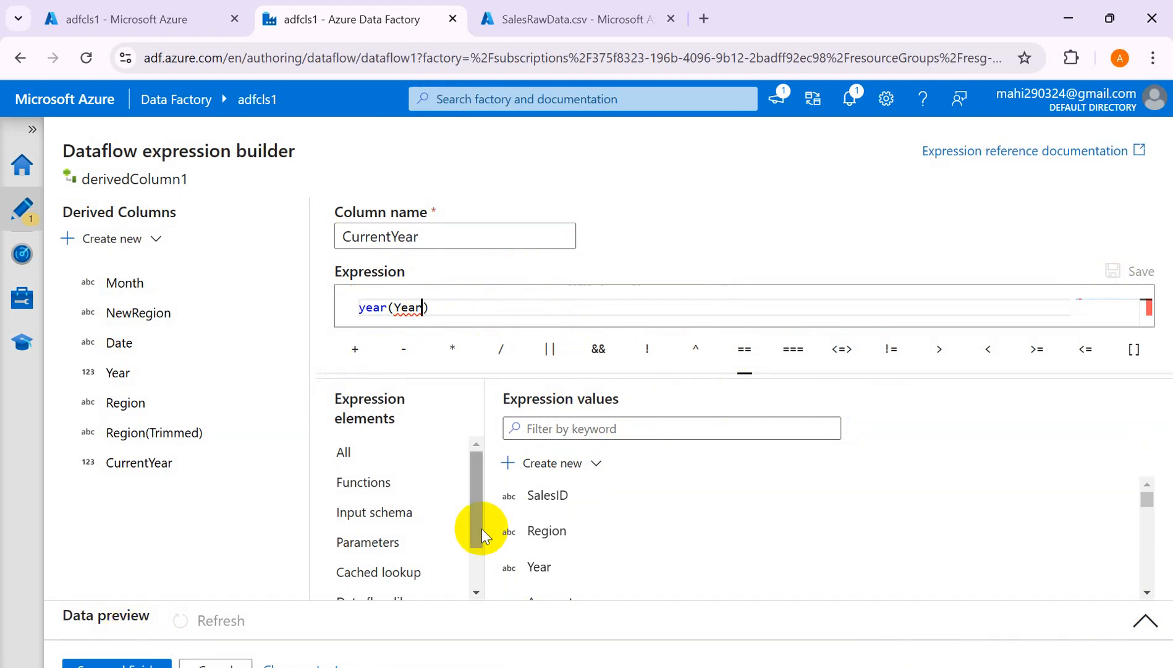
pyautogui.click(396, 305)
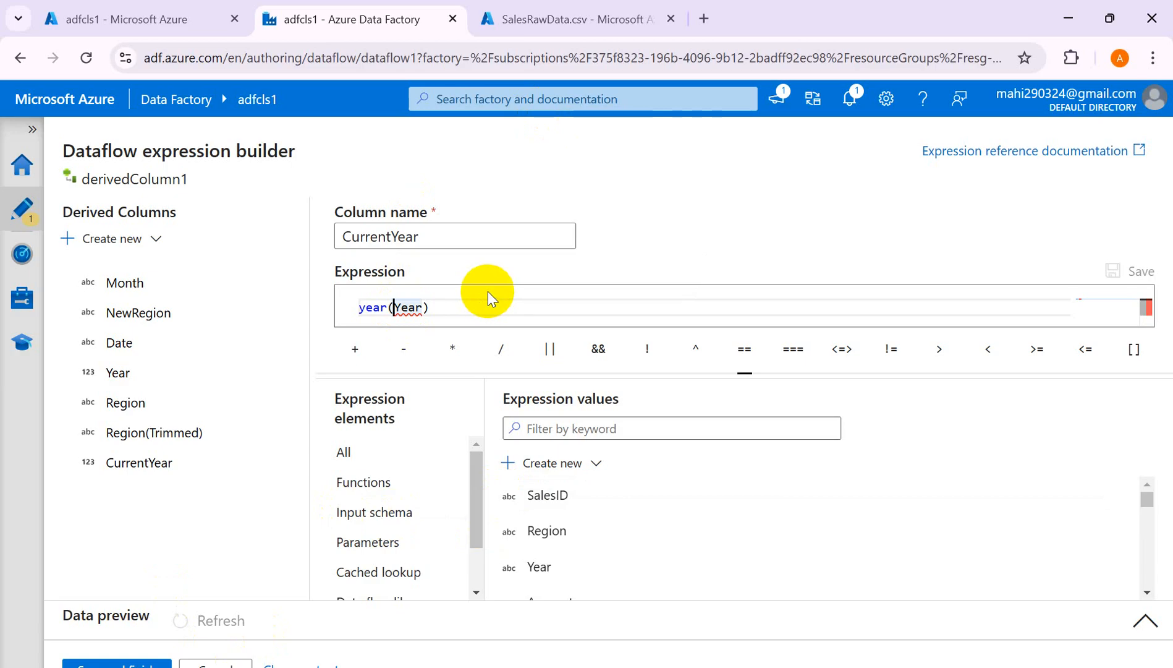
pyautogui.write('toda')
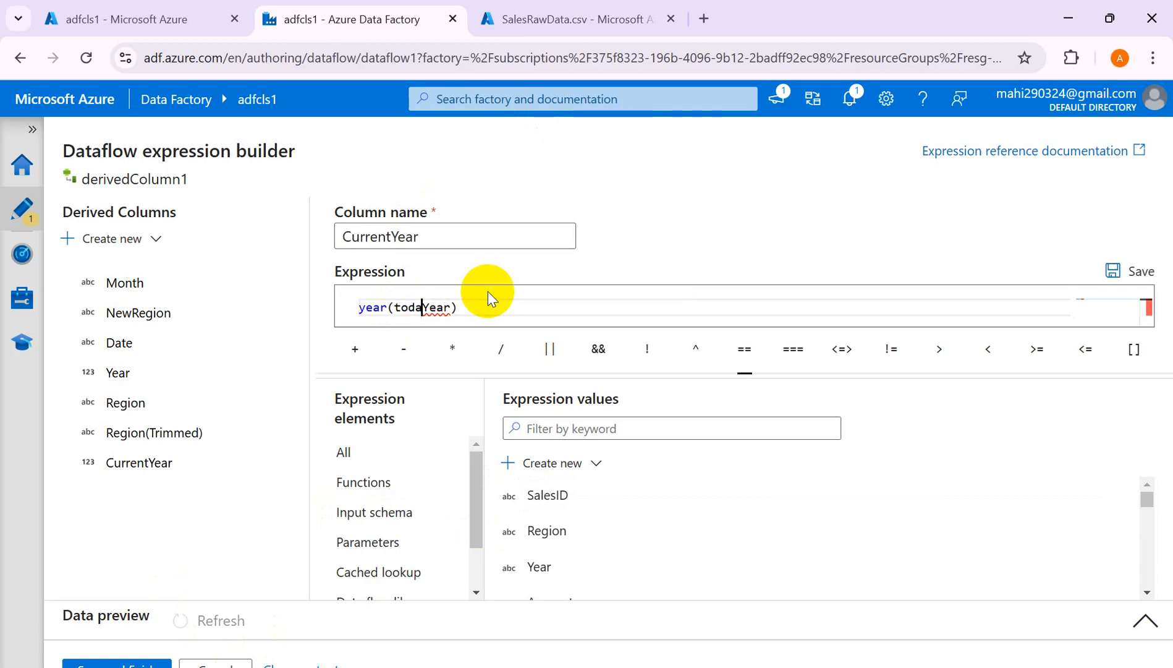
pyautogui.write('te')
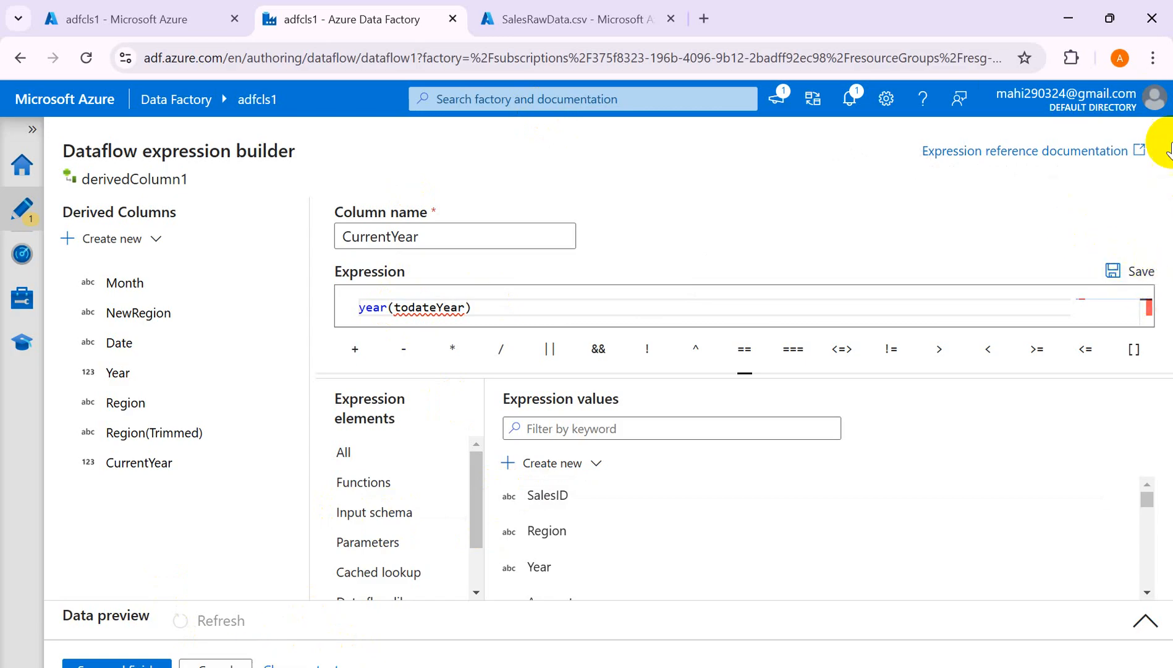
# Step: Clear the CurrentYear expression and insert a fresh year() function call
pyautogui.moveTo(489, 309); pyautogui.dragTo(312, 327)
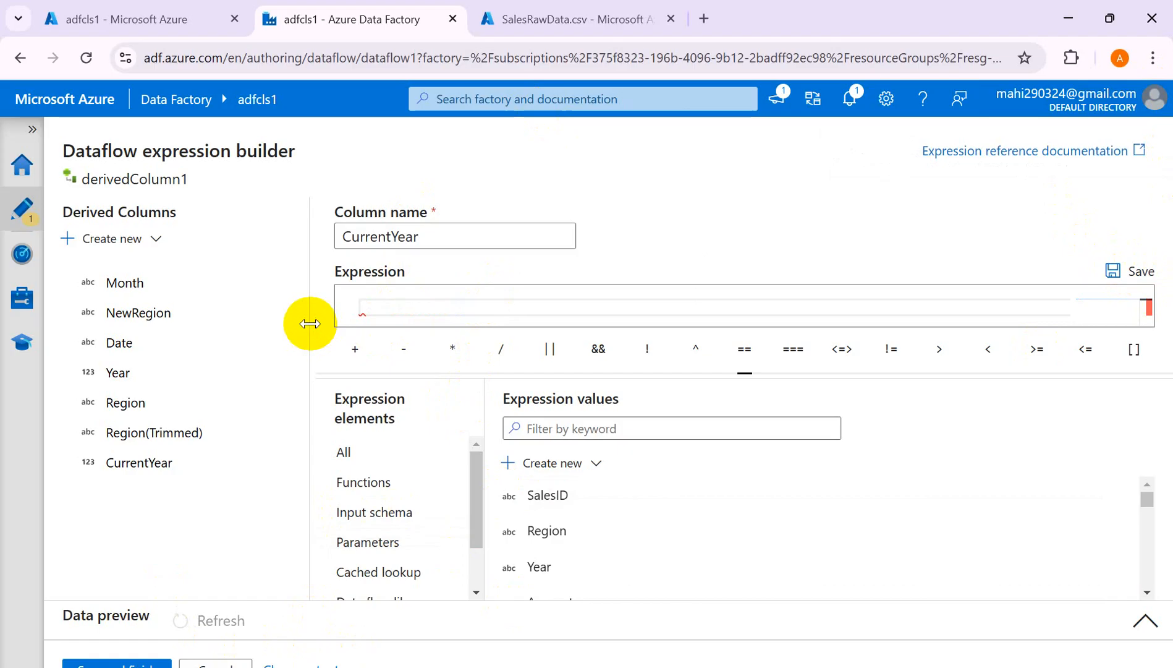
pyautogui.write('year')
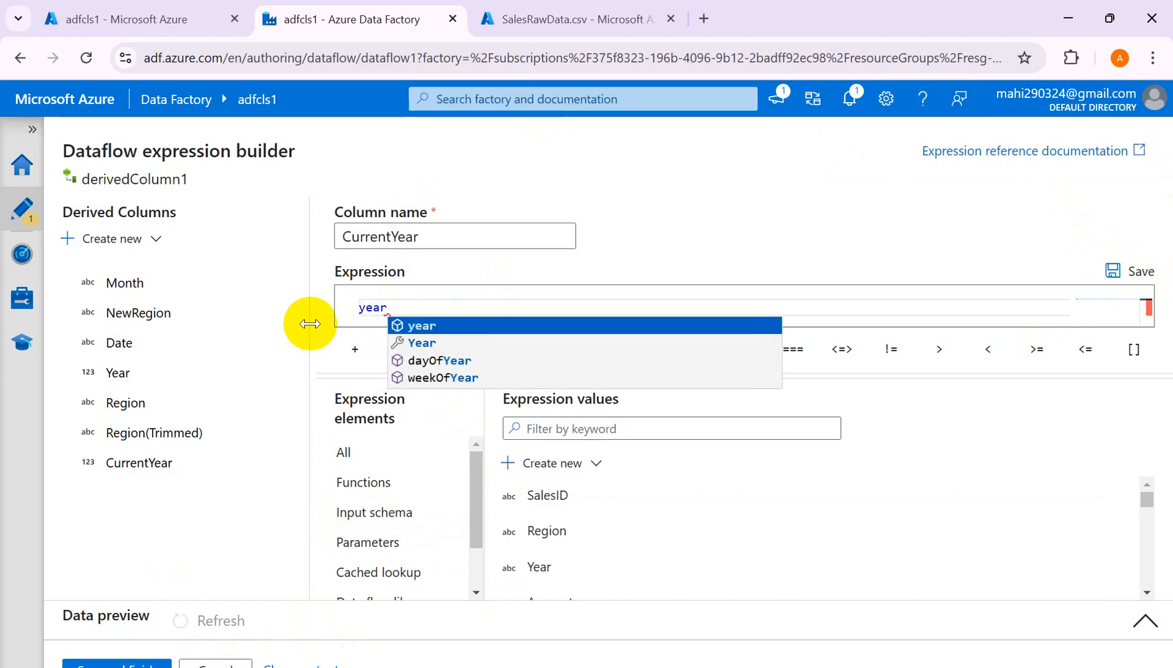
pyautogui.press('Return')
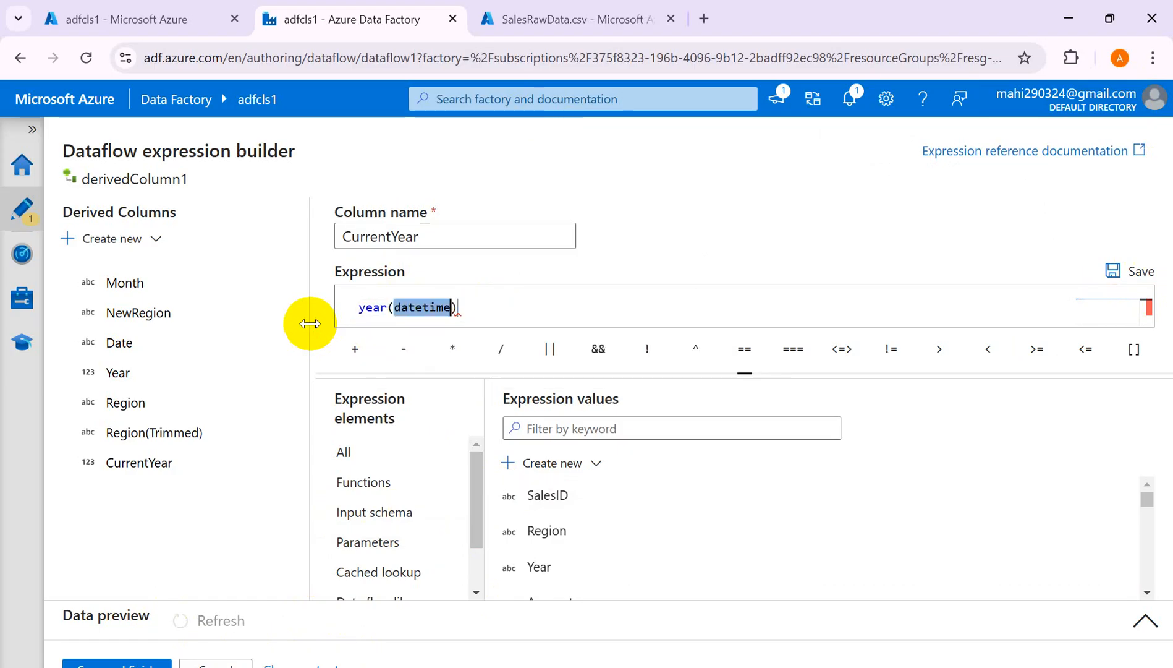
pyautogui.click(459, 288)
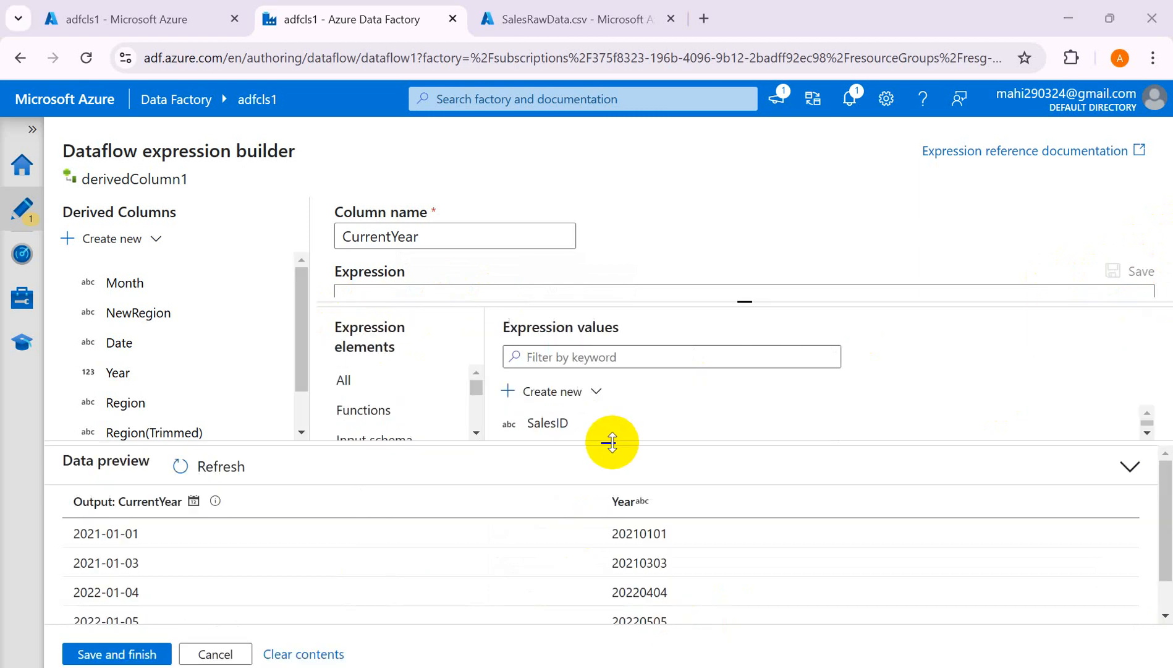
# Step: Refresh the CurrentYear data preview and dismiss the problem notice below the expression
pyautogui.moveTo(608, 440); pyautogui.dragTo(650, 452)
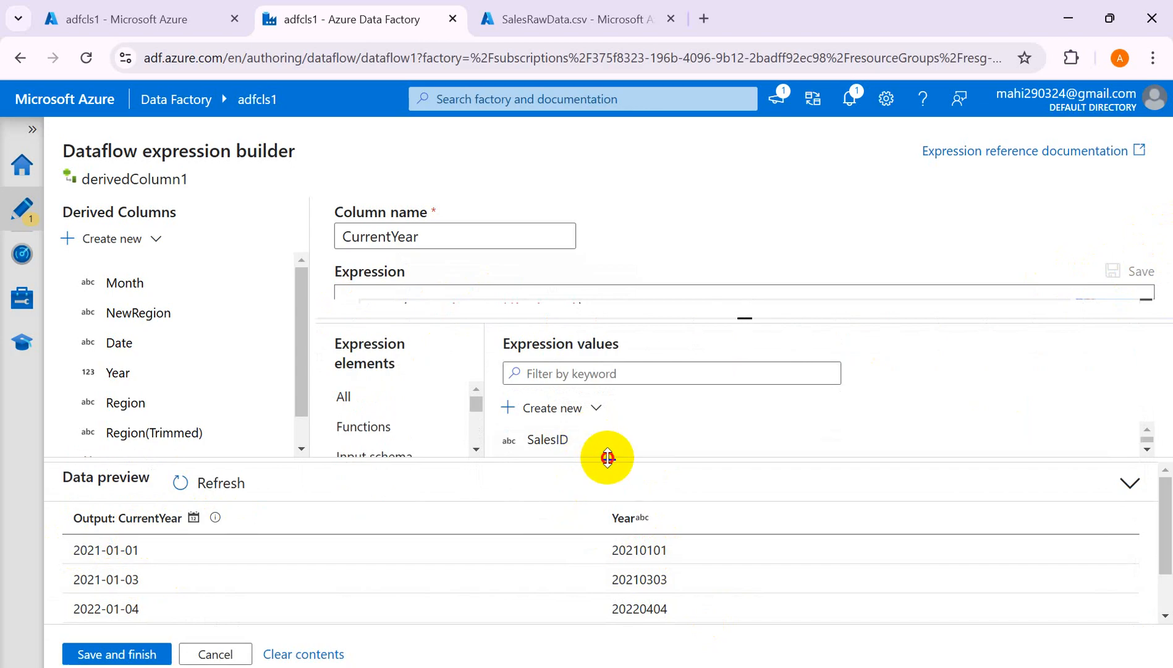
pyautogui.moveTo(610, 454); pyautogui.dragTo(611, 555)
pyautogui.click(584, 488)
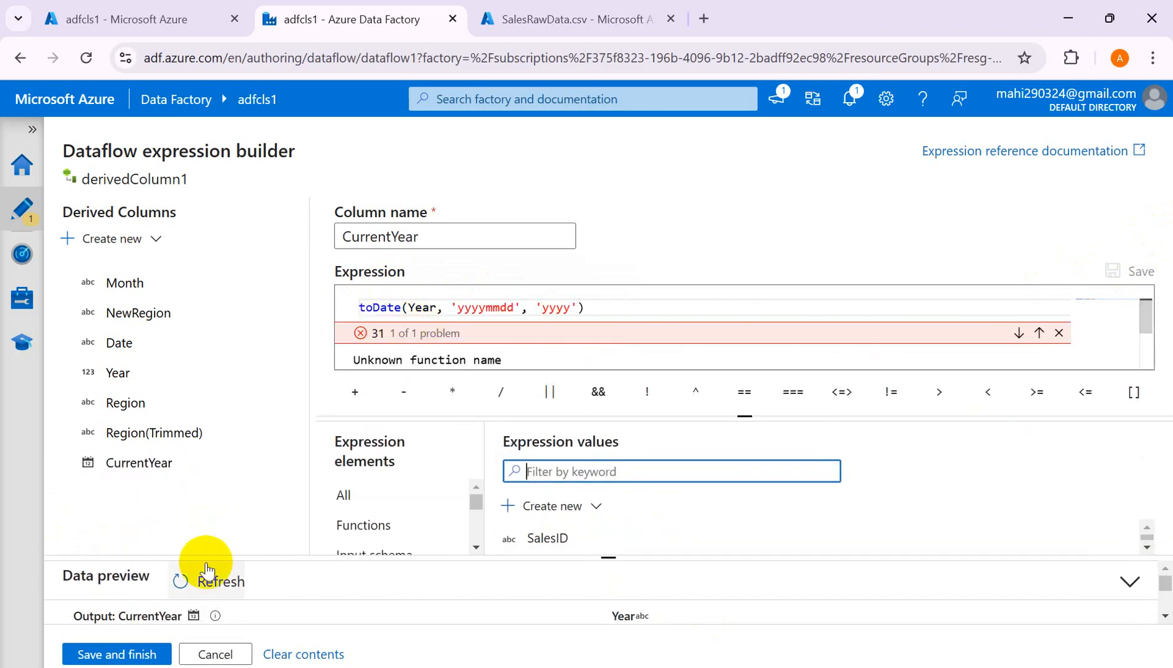
pyautogui.click(192, 584)
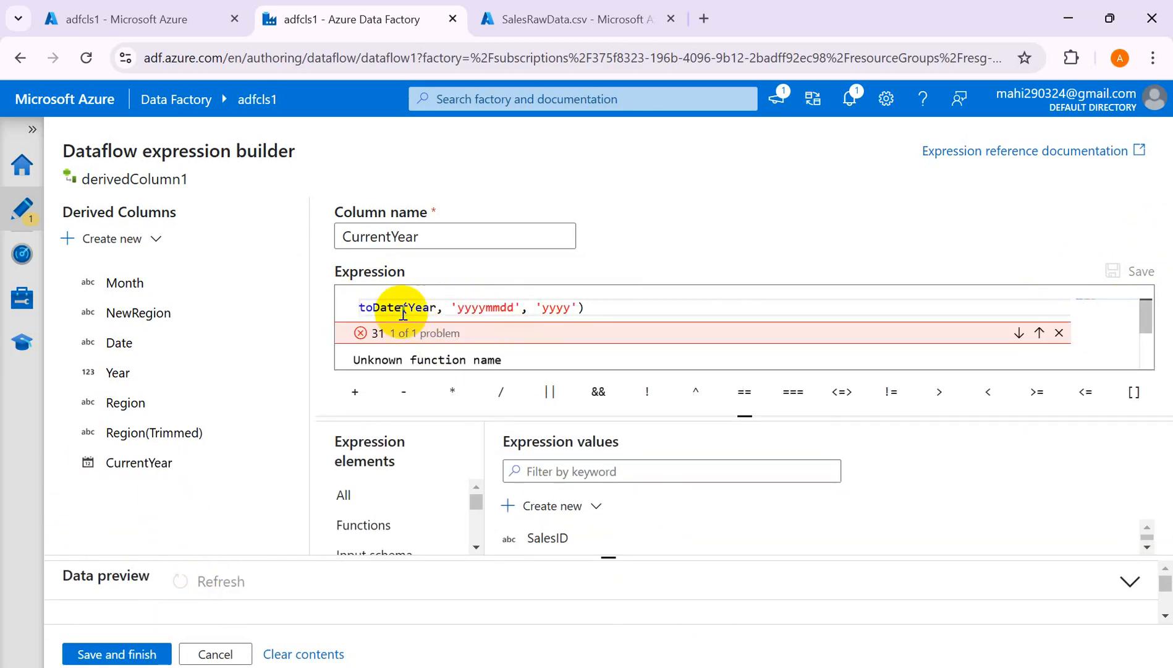
pyautogui.click(1055, 337)
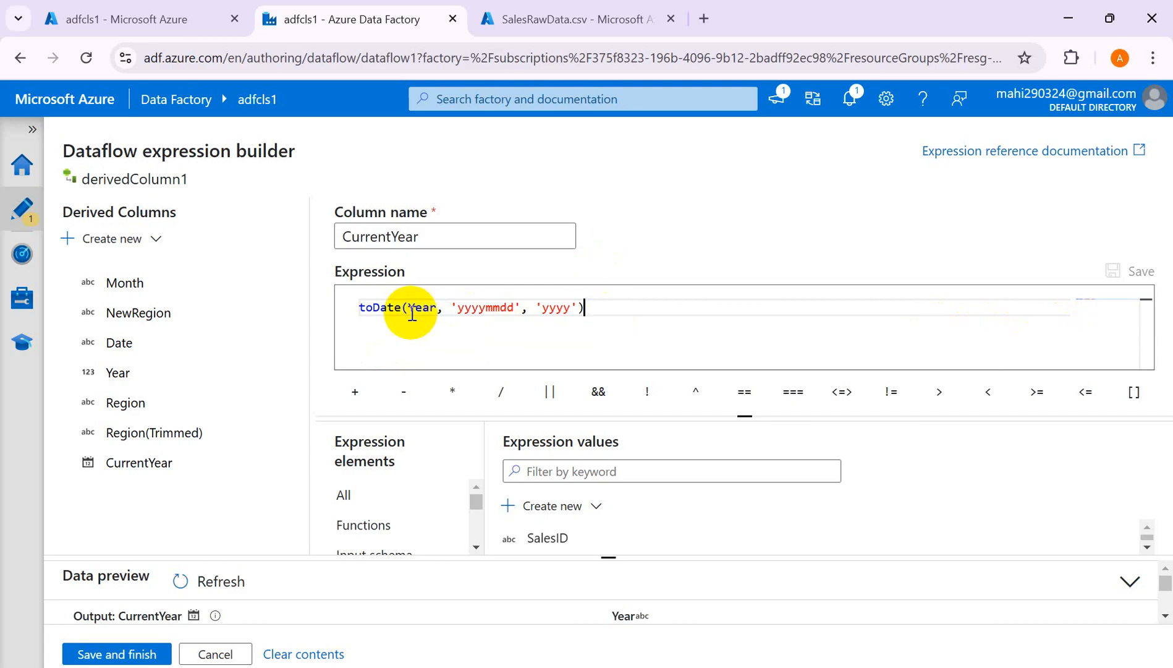
# Step: Wrap the toDate call in year() so the expression reads year(toDate(Year, 'yyyymmdd', 'yyyy')), and save it
pyautogui.click(365, 308)
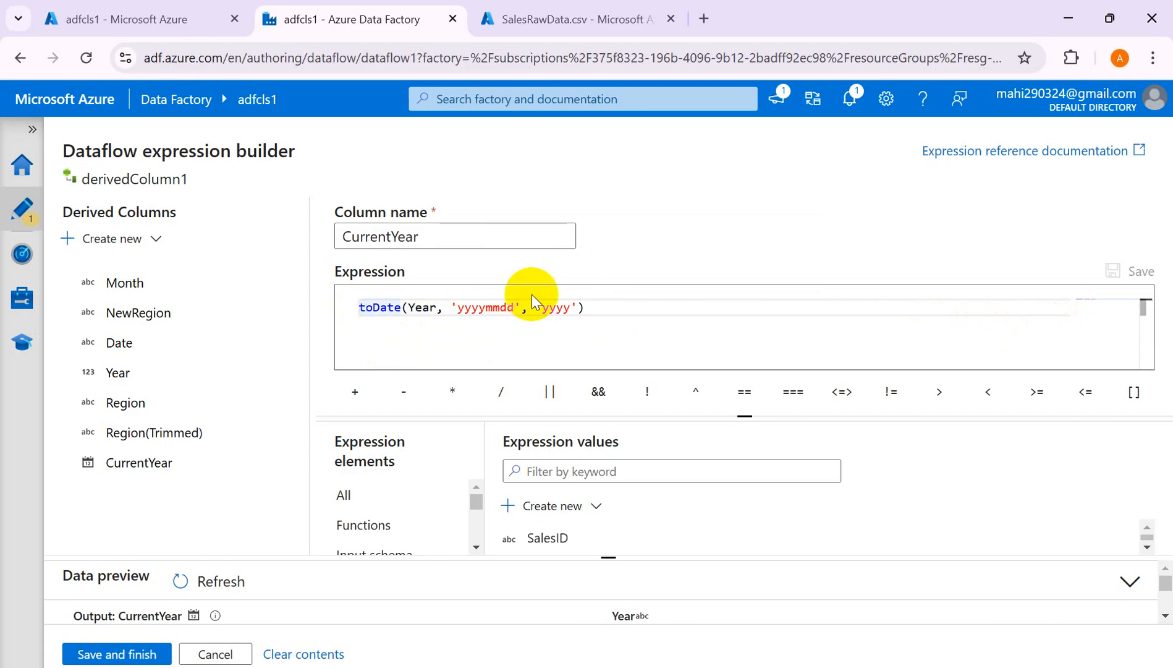
pyautogui.write('year')
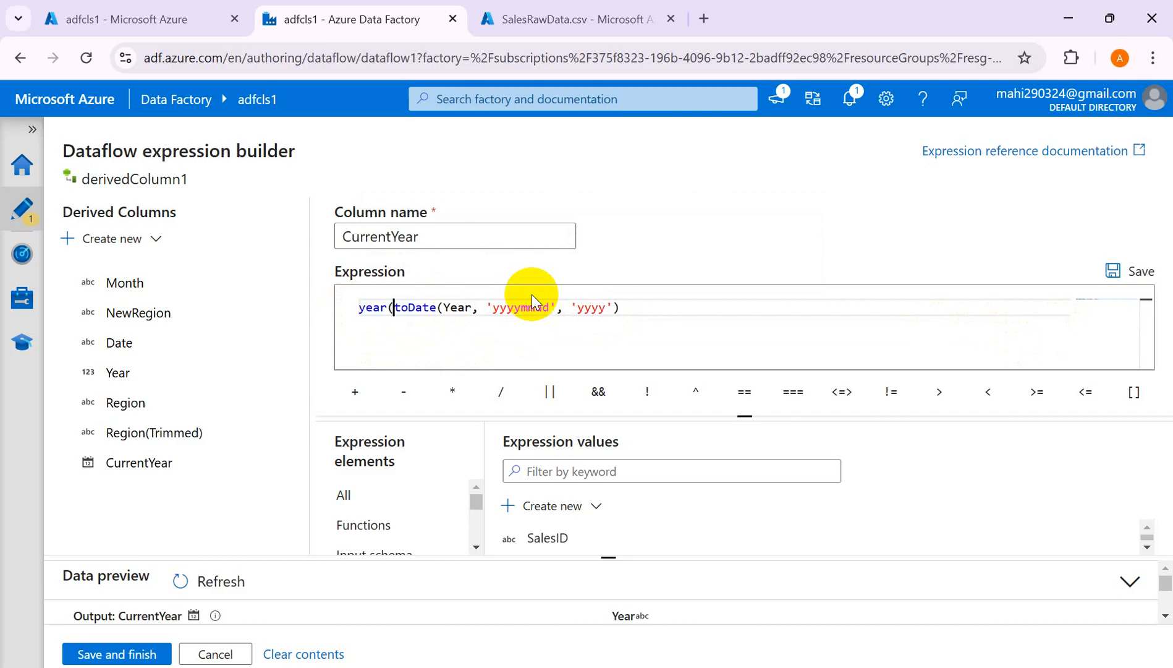
pyautogui.write('(')
pyautogui.click(633, 312)
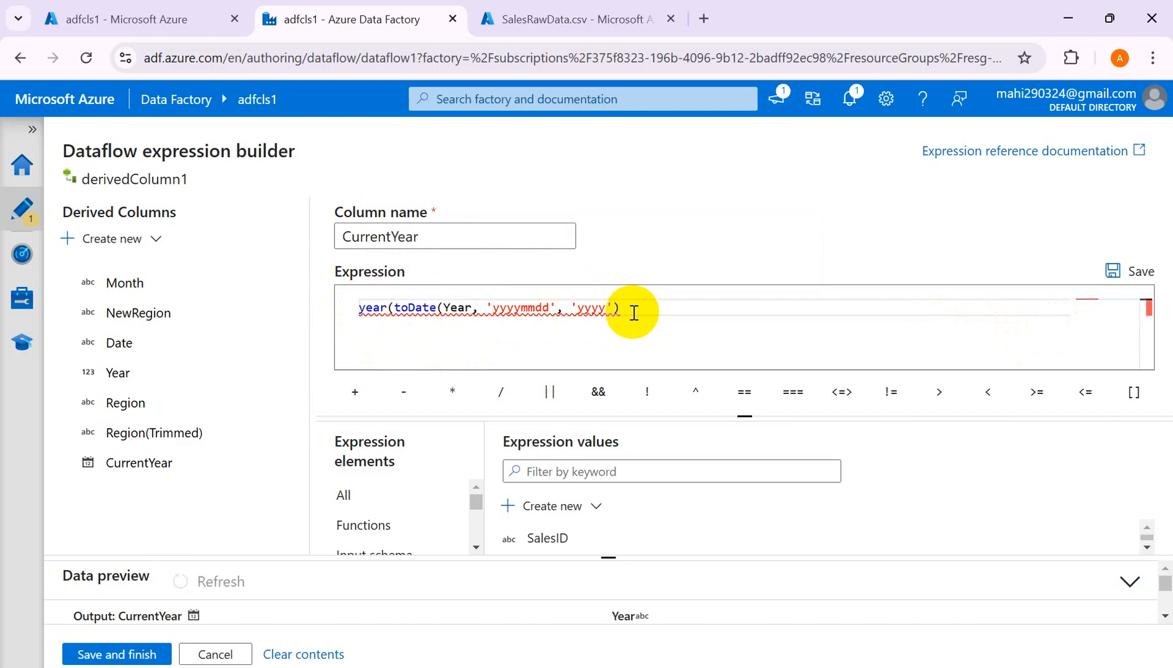
pyautogui.write(')')
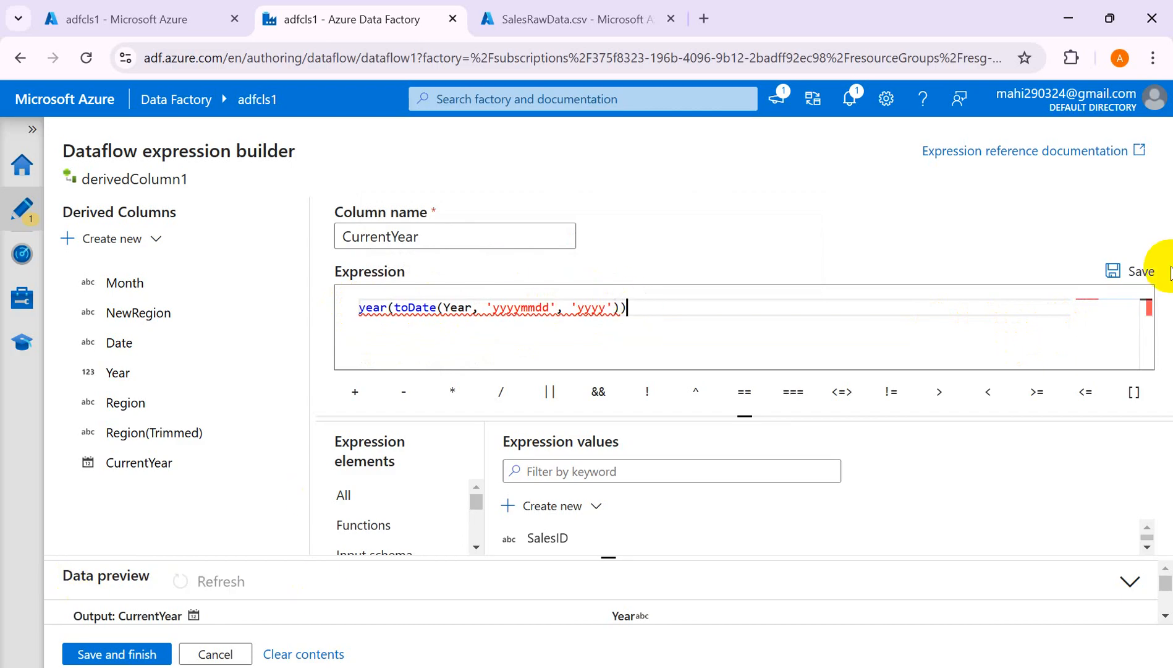
pyautogui.click(1134, 274)
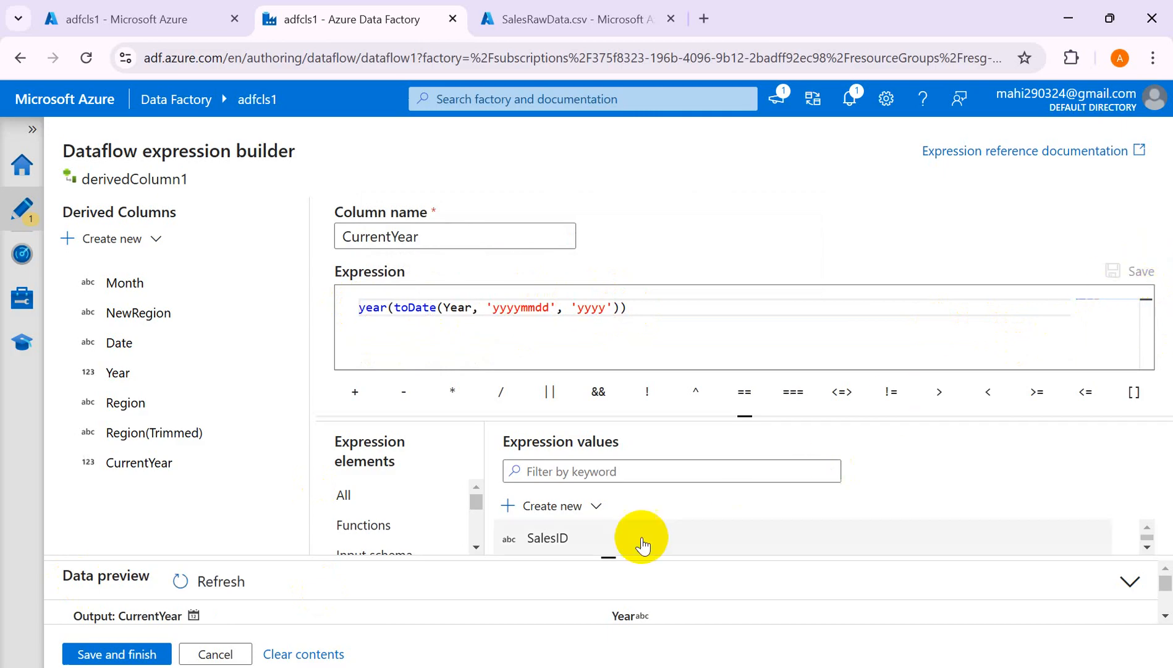
# Step: Refresh the data preview to check the CurrentYear output, and save and finish the expression
pyautogui.moveTo(610, 554); pyautogui.dragTo(637, 406)
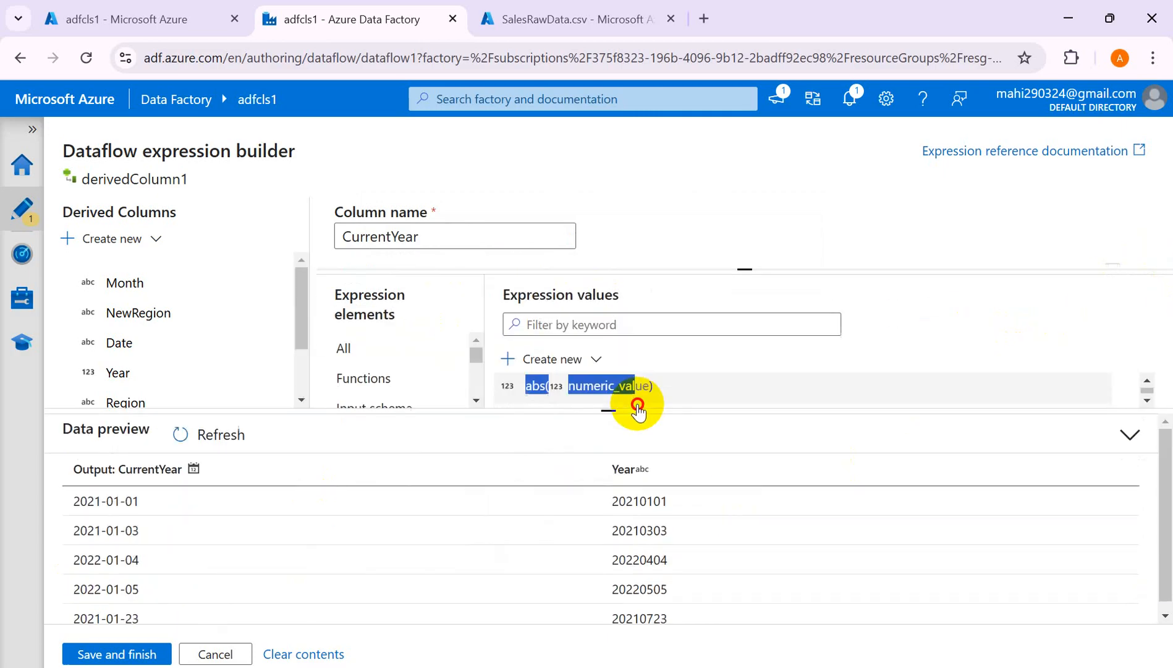
pyautogui.click(210, 438)
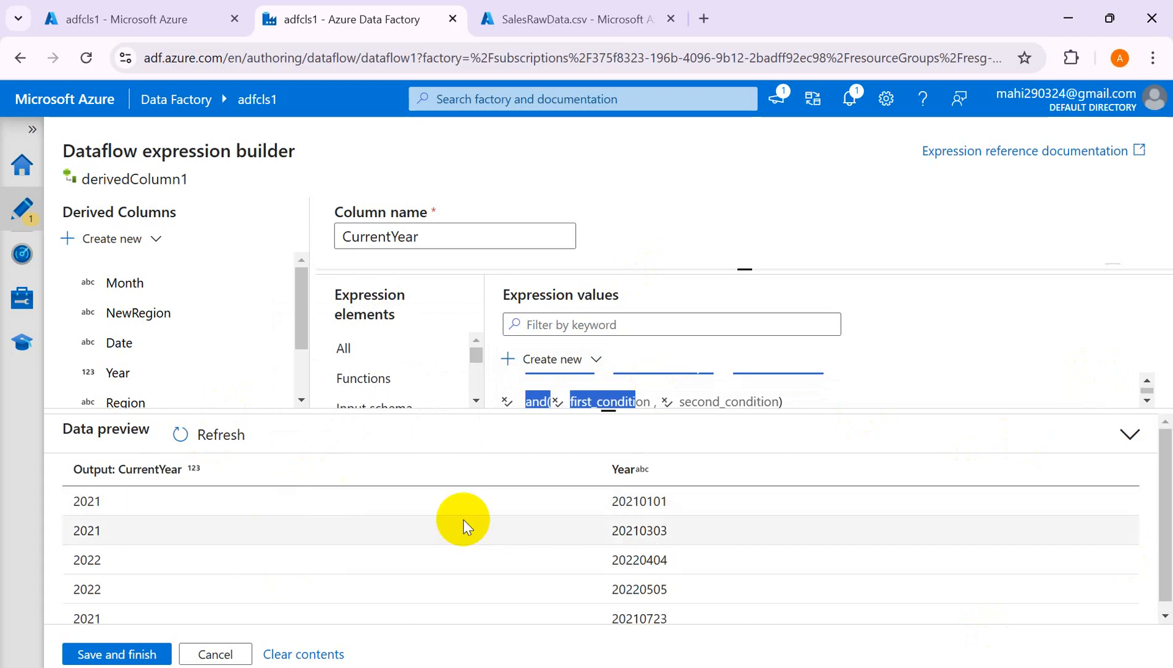
pyautogui.moveTo(608, 410); pyautogui.dragTo(648, 521)
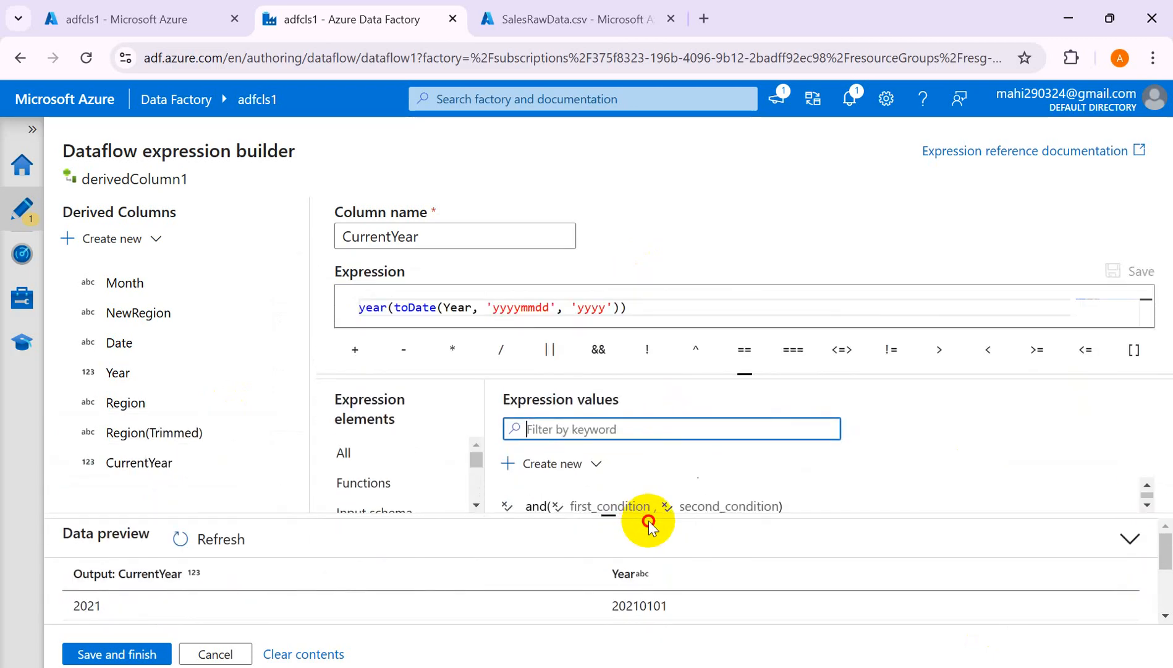
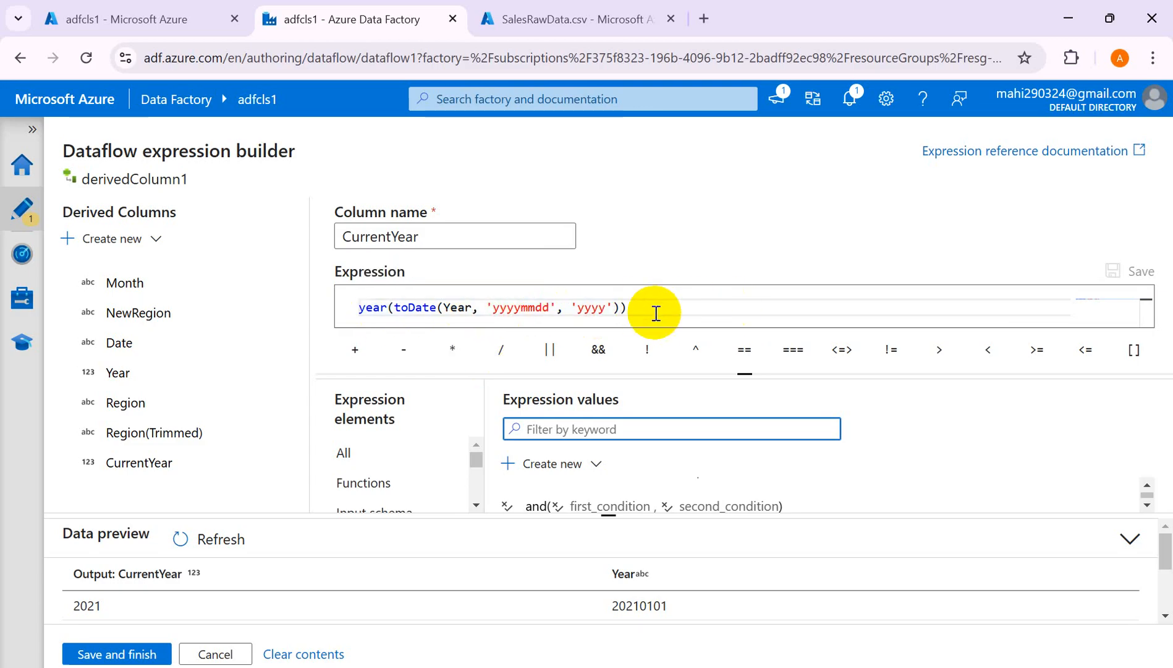
pyautogui.moveTo(656, 313); pyautogui.dragTo(283, 289)
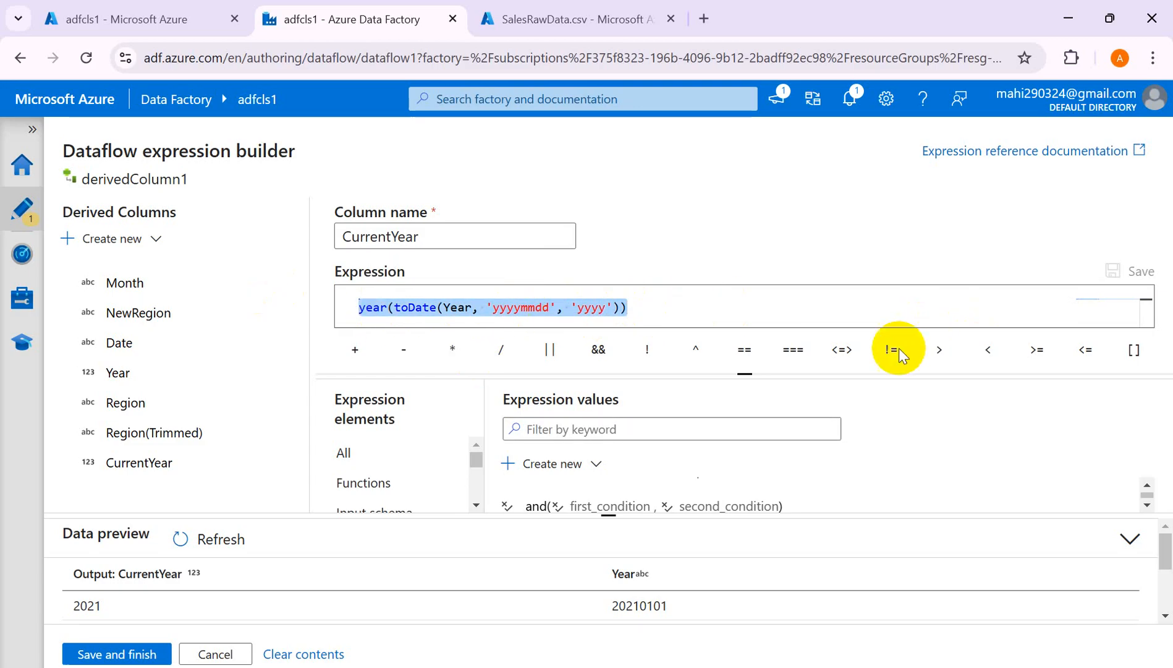
pyautogui.click(139, 654)
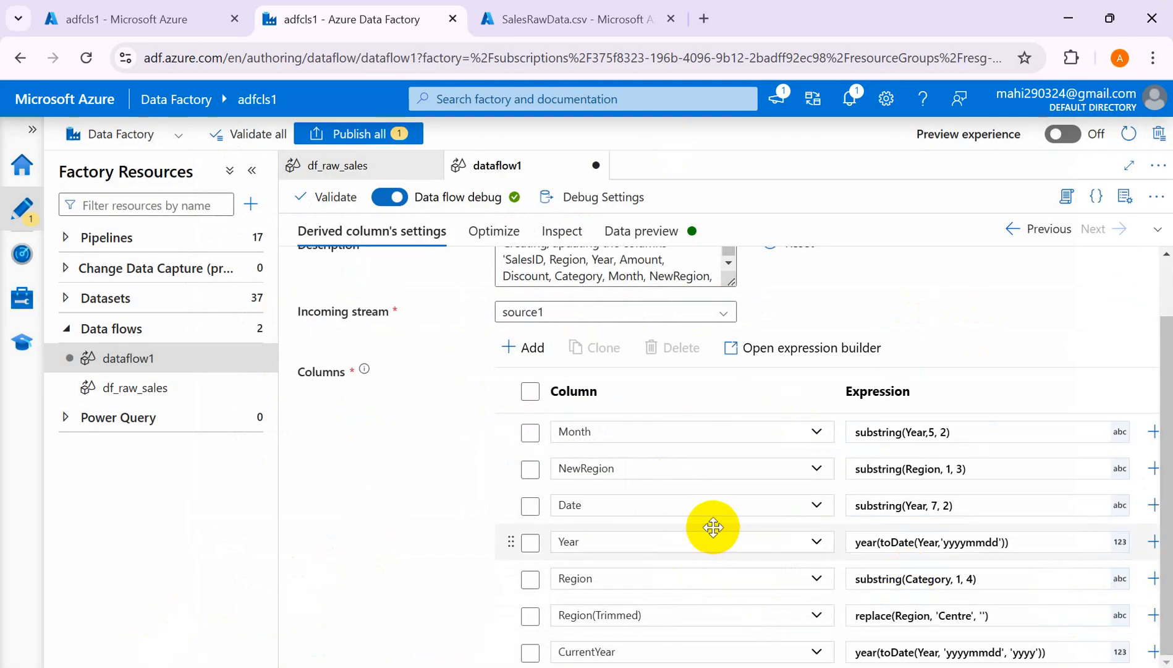
# Step: Switch to the Word document, review the month(SaleDate) example under Date and Time Functions, and return to Azure Data Factory
pyautogui.hotkey('alt', 'Tab')
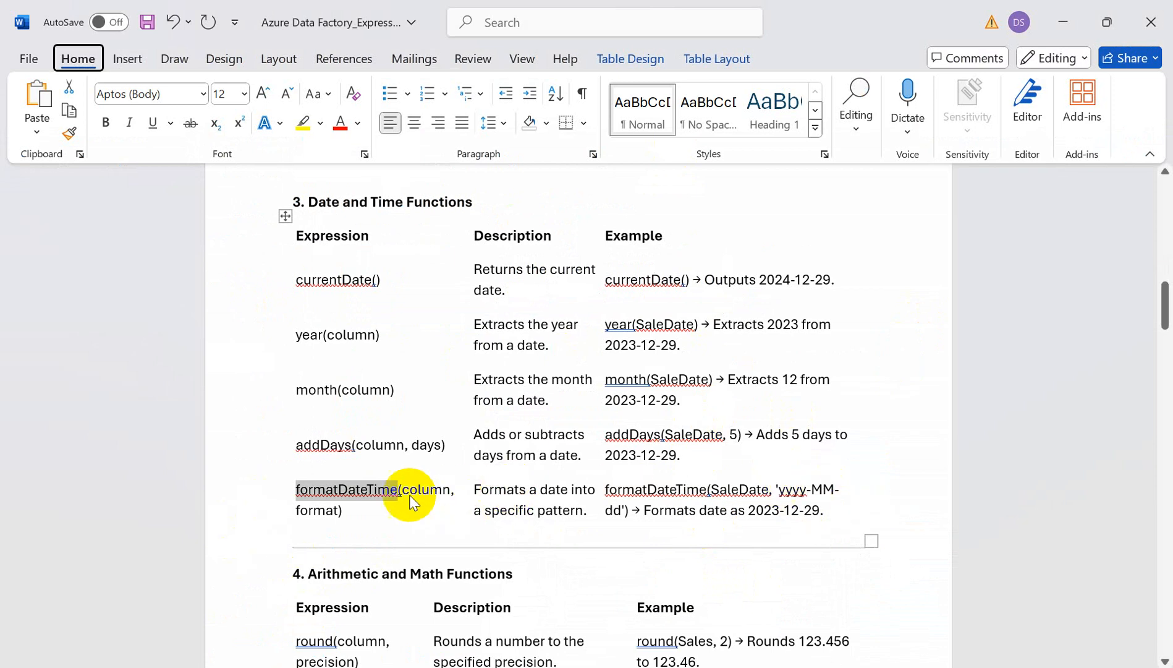
pyautogui.press('alt')
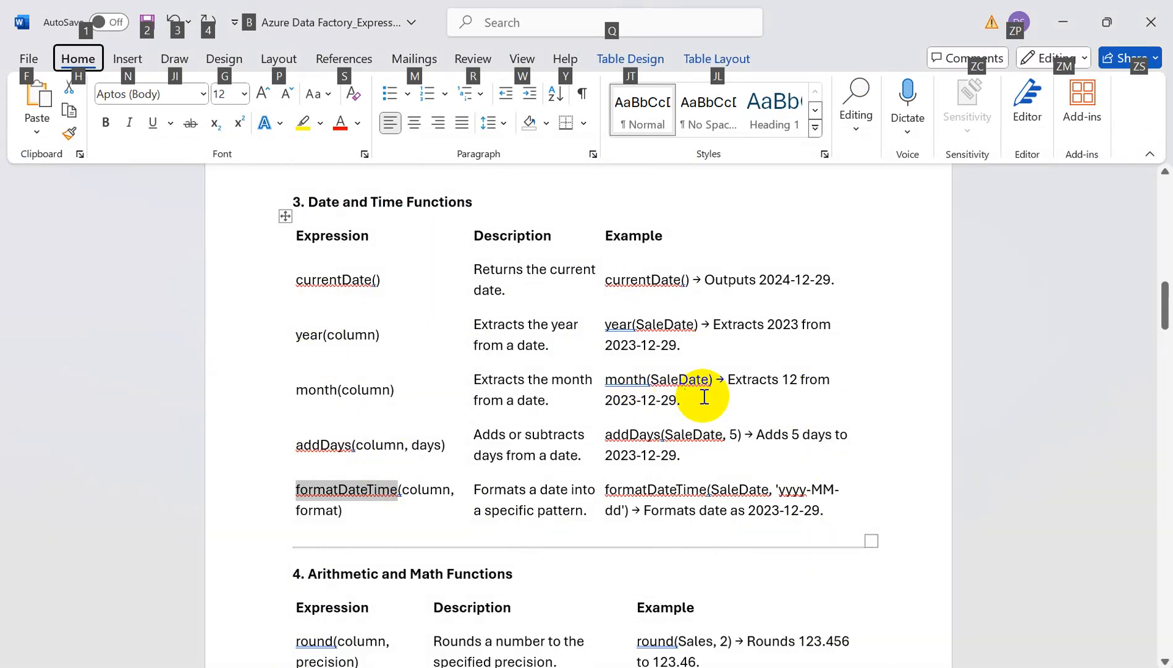
pyautogui.moveTo(676, 401); pyautogui.dragTo(621, 388)
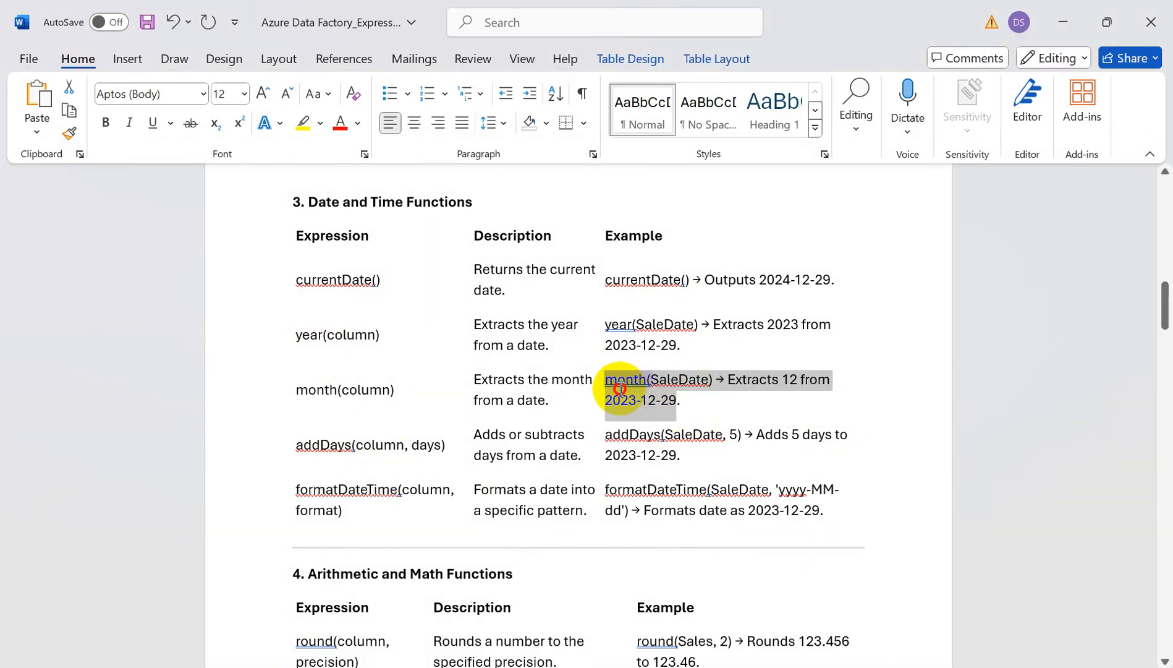
pyautogui.click(702, 406)
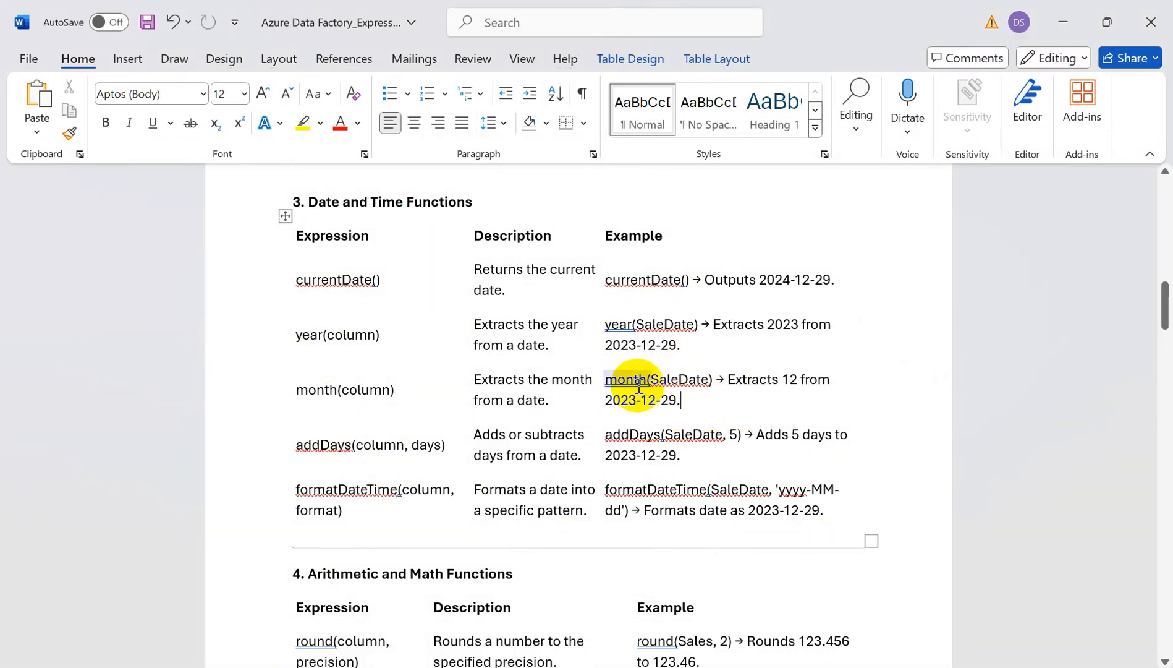
pyautogui.click(711, 398)
pyautogui.hotkey('alt', 'Tab')
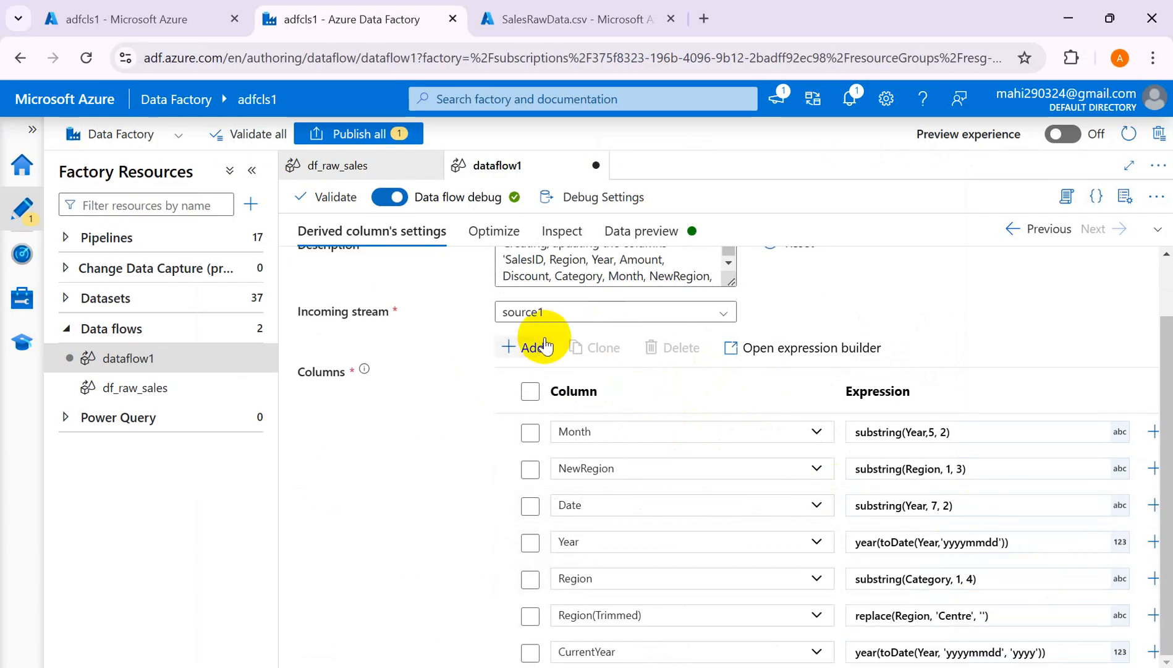
# Step: Add a new derived column named Month at the end of the columns list
pyautogui.click(546, 359)
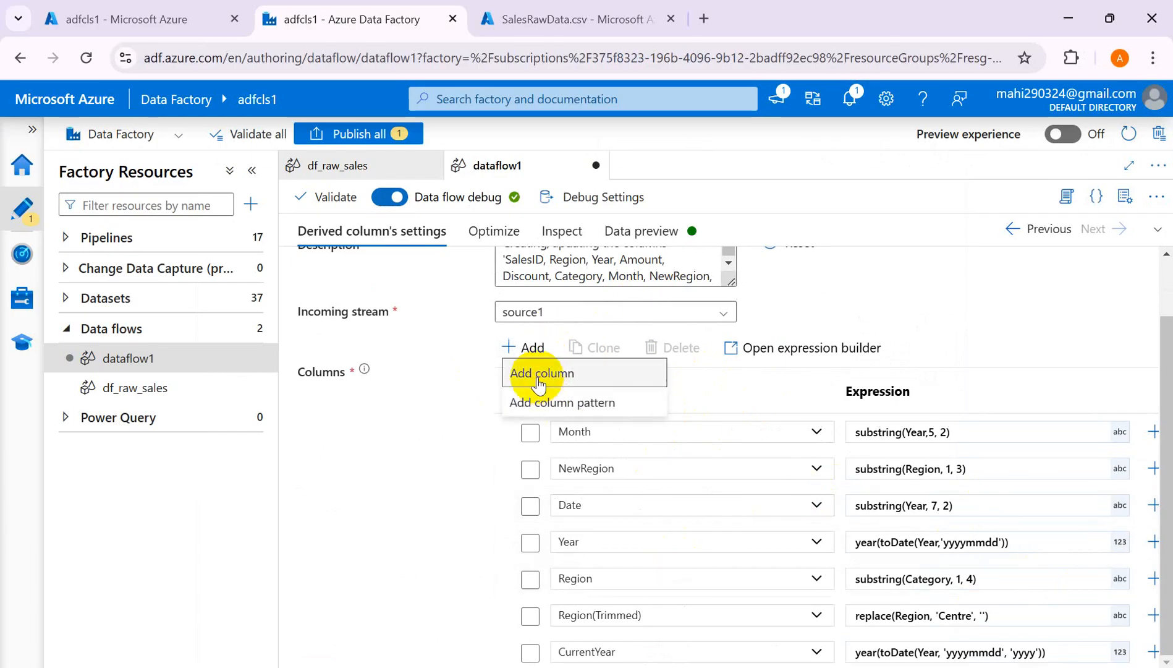
pyautogui.click(543, 373)
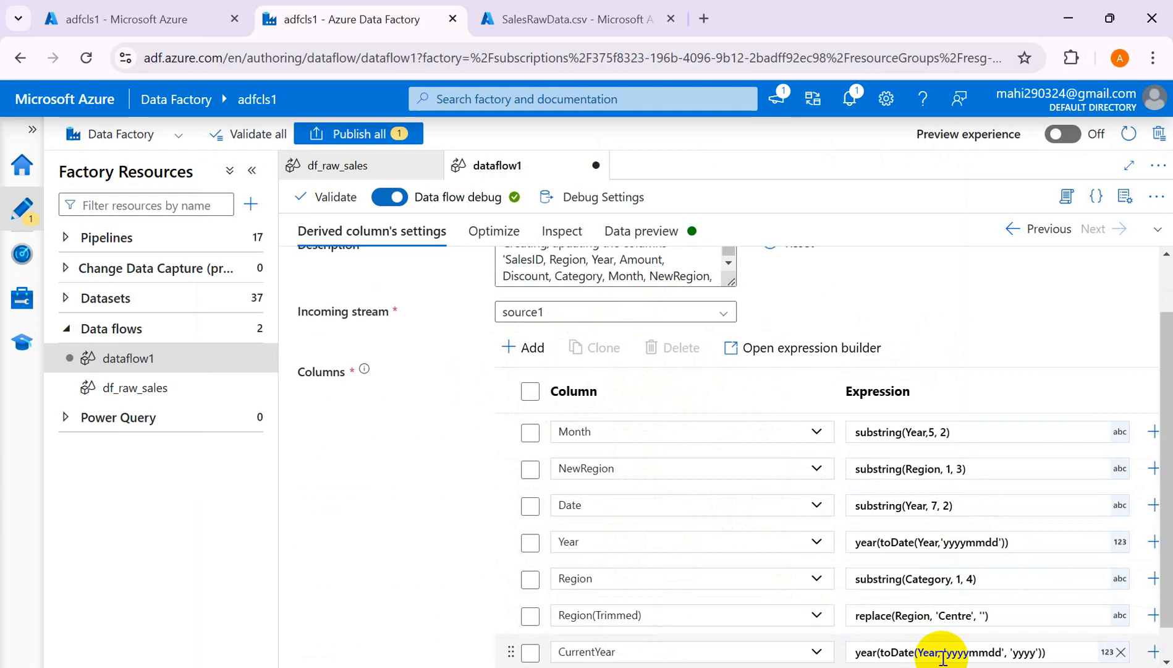
pyautogui.scroll(-1, 1148, 612)
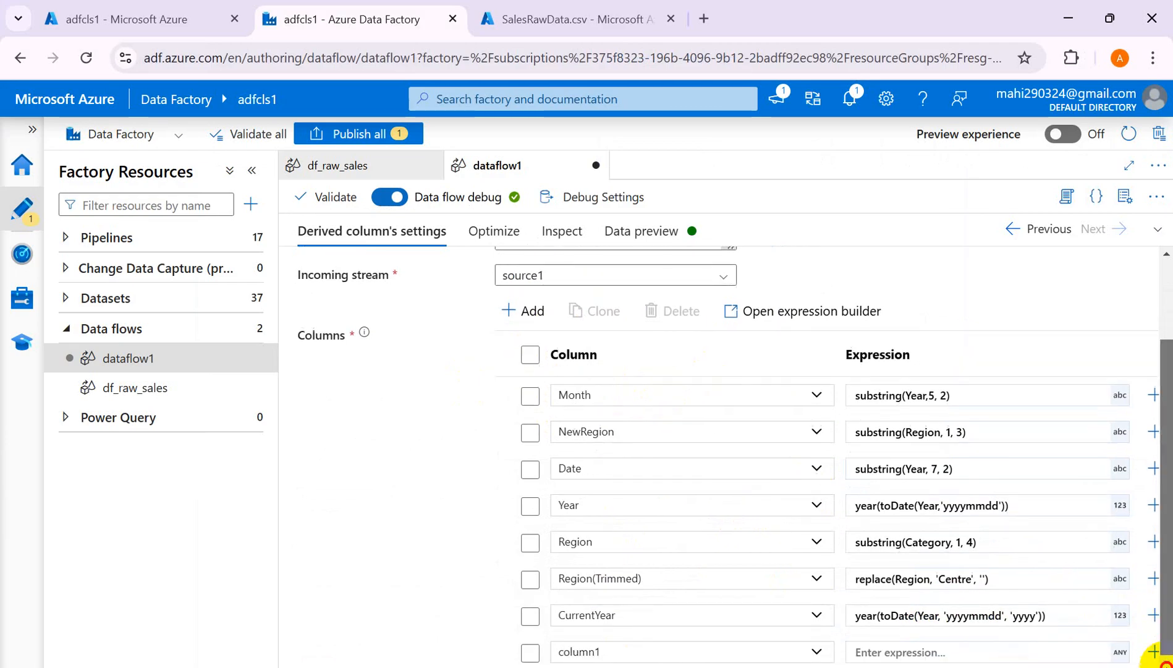
pyautogui.click(672, 646)
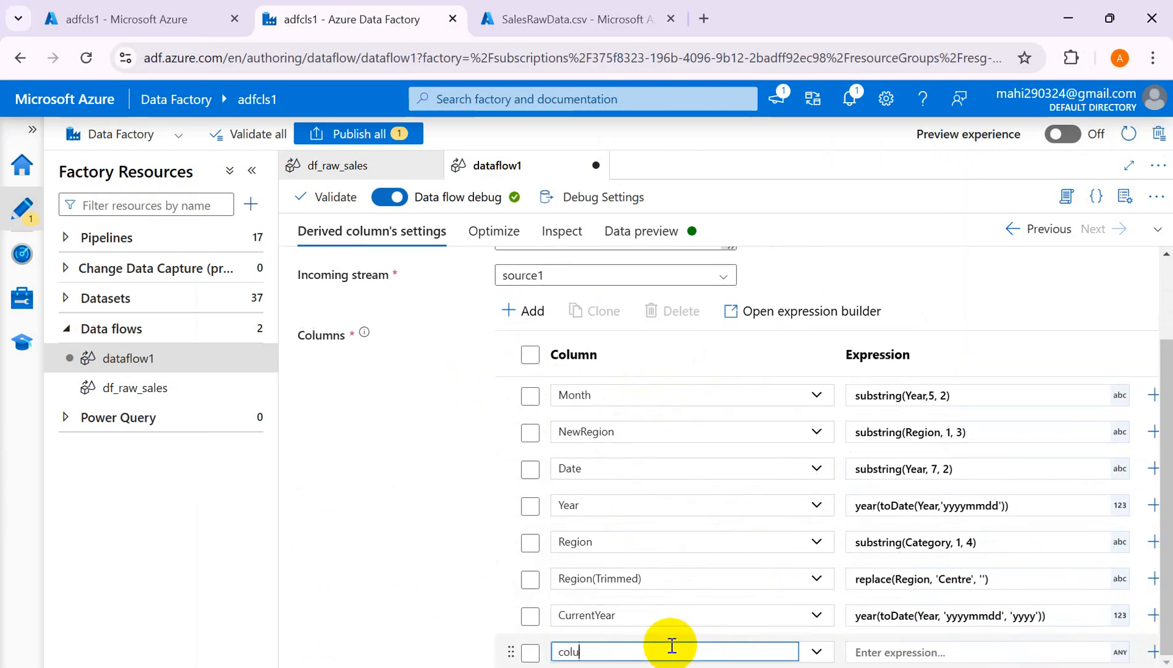
pyautogui.press('BackSpace')
pyautogui.write('Month')
# Step: Copy the CurrentYear column's expression and open the expression builder for the new, empty Month column
pyautogui.click(1057, 616)
pyautogui.hotkey('ctrl', 'c')
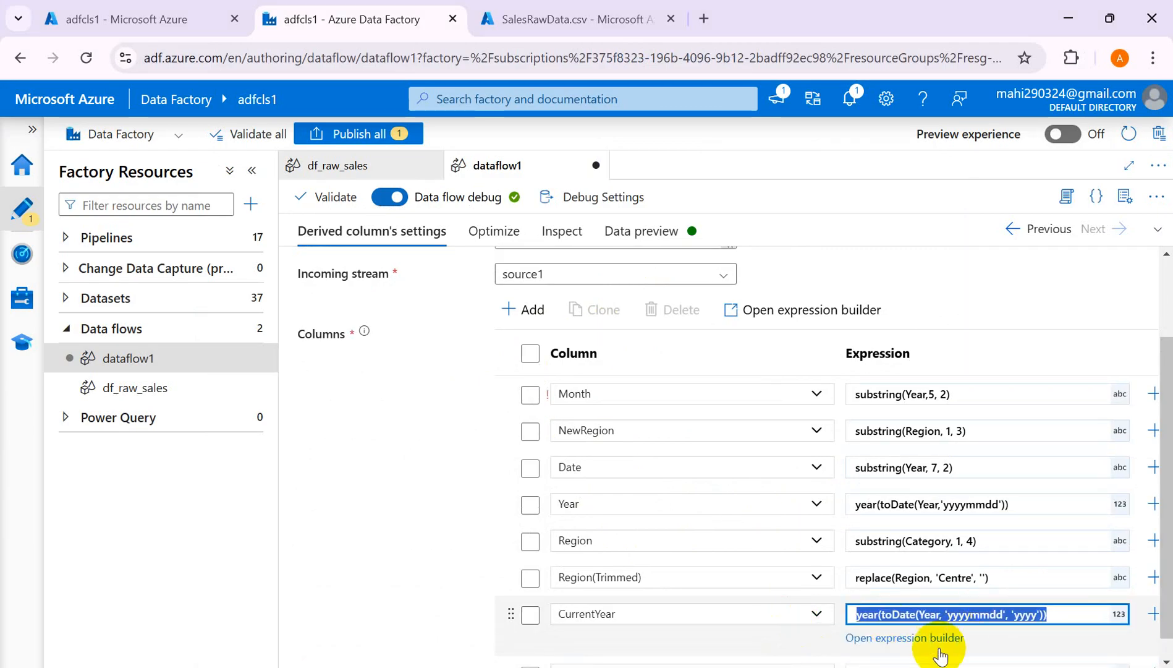
pyautogui.click(1154, 613)
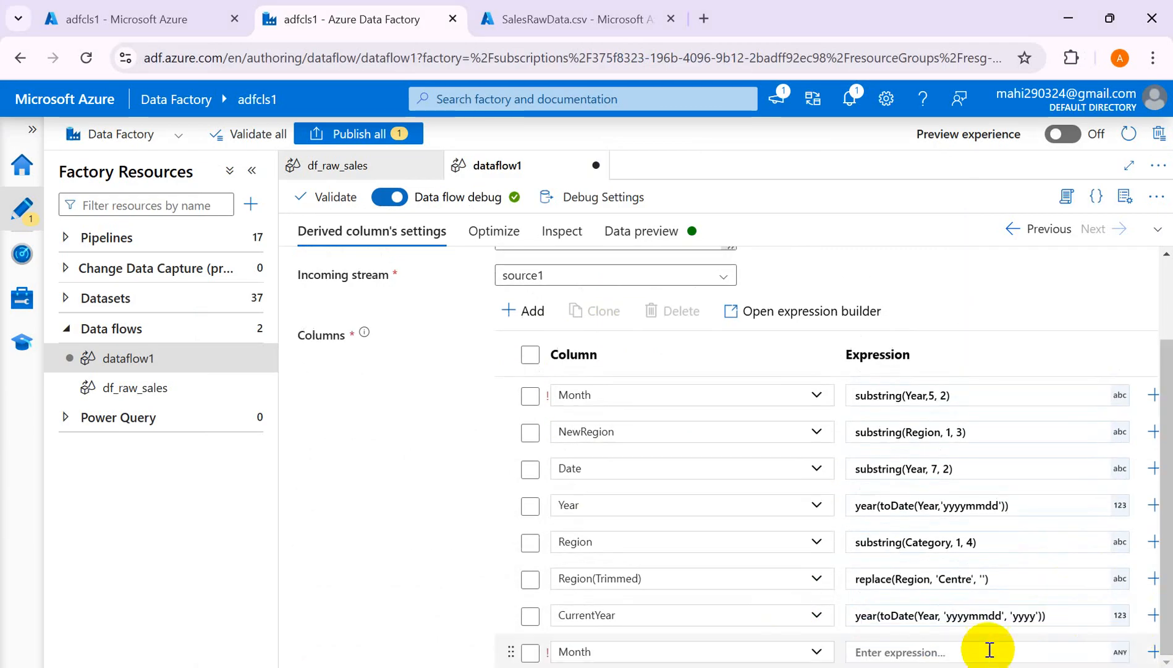
pyautogui.click(980, 648)
pyautogui.click(916, 653)
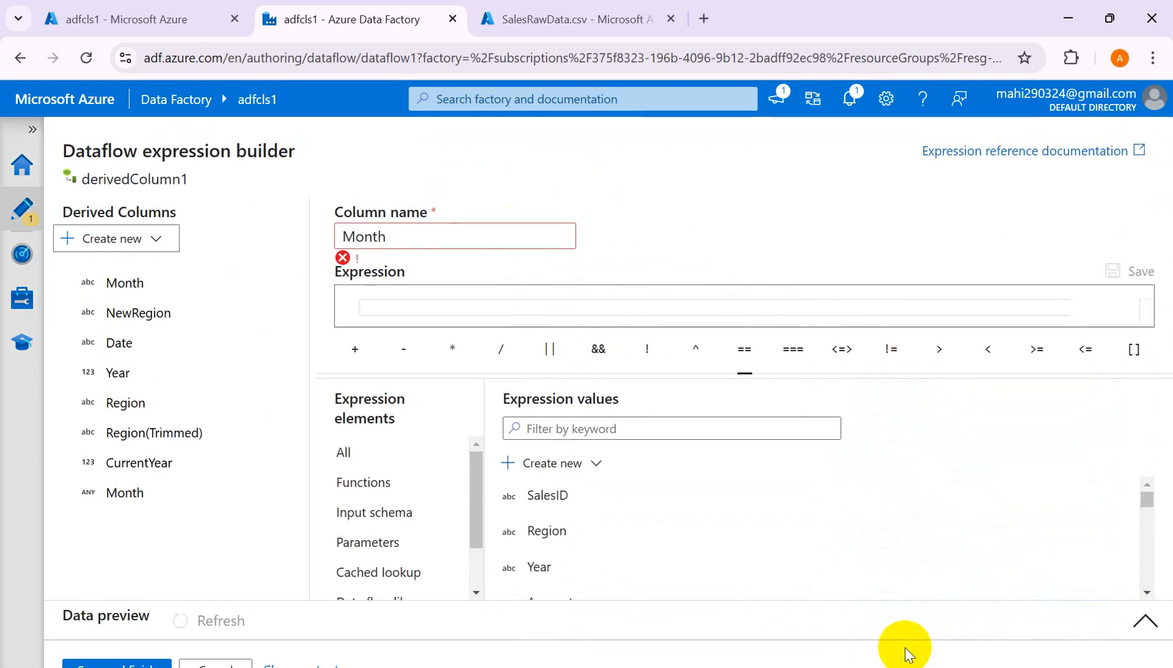
# Step: Enter the month() function and paste the copied year(toDate(Year, 'yyyymmdd', 'yyyy')) expression inside its parentheses
pyautogui.click(396, 310)
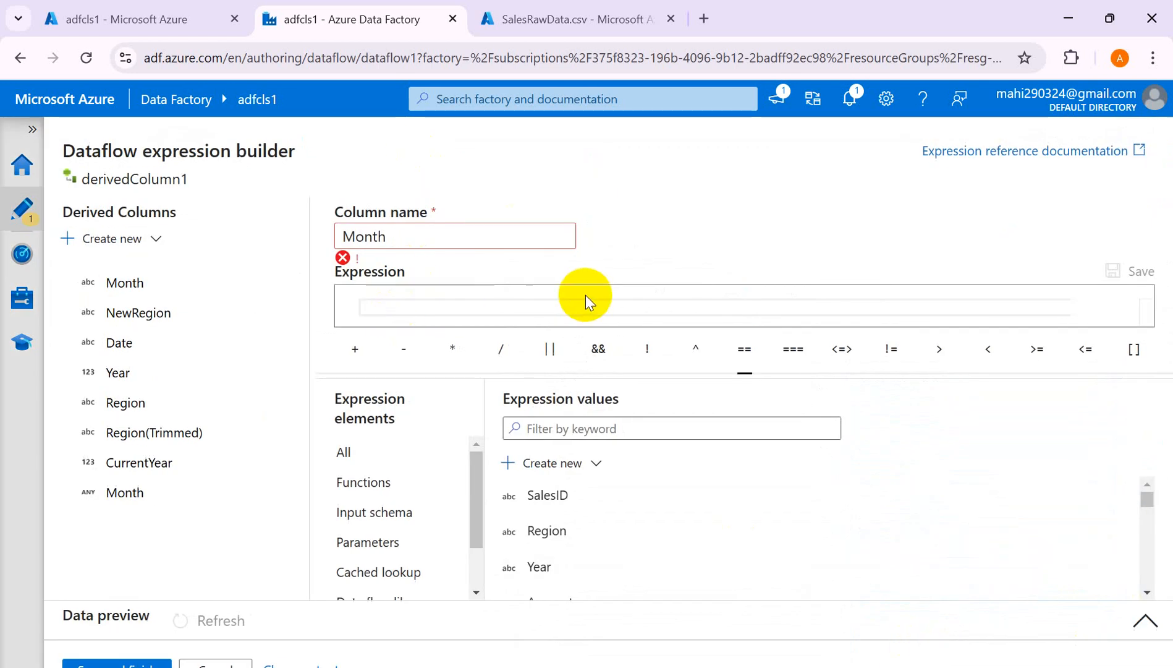
pyautogui.write('month')
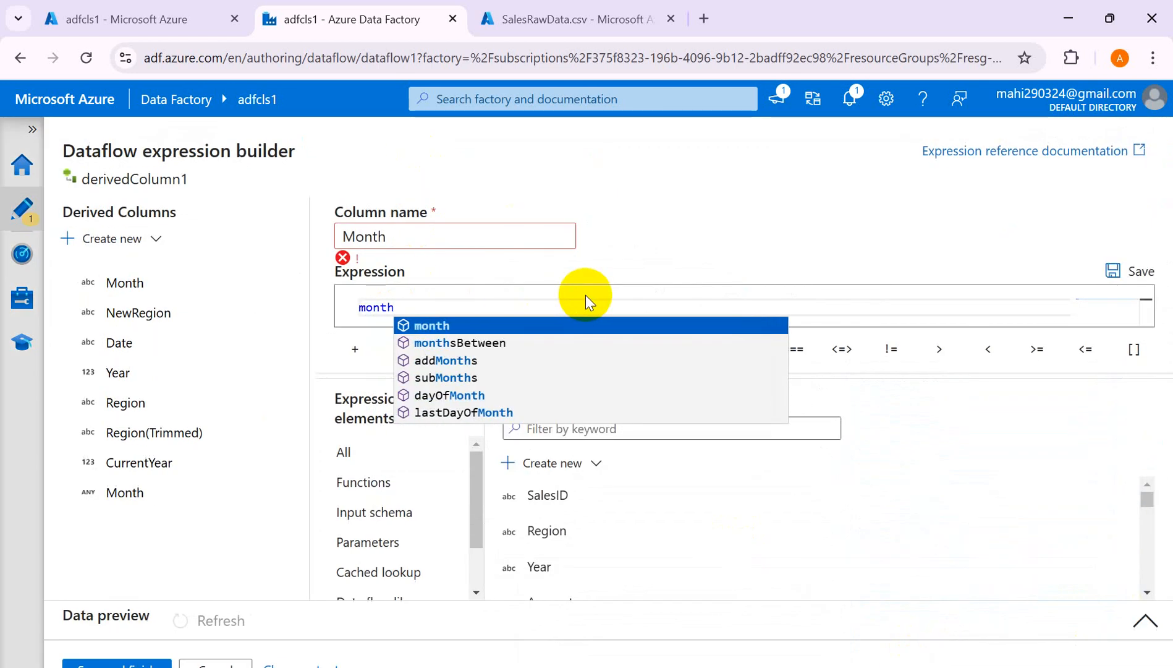
pyautogui.press('Return')
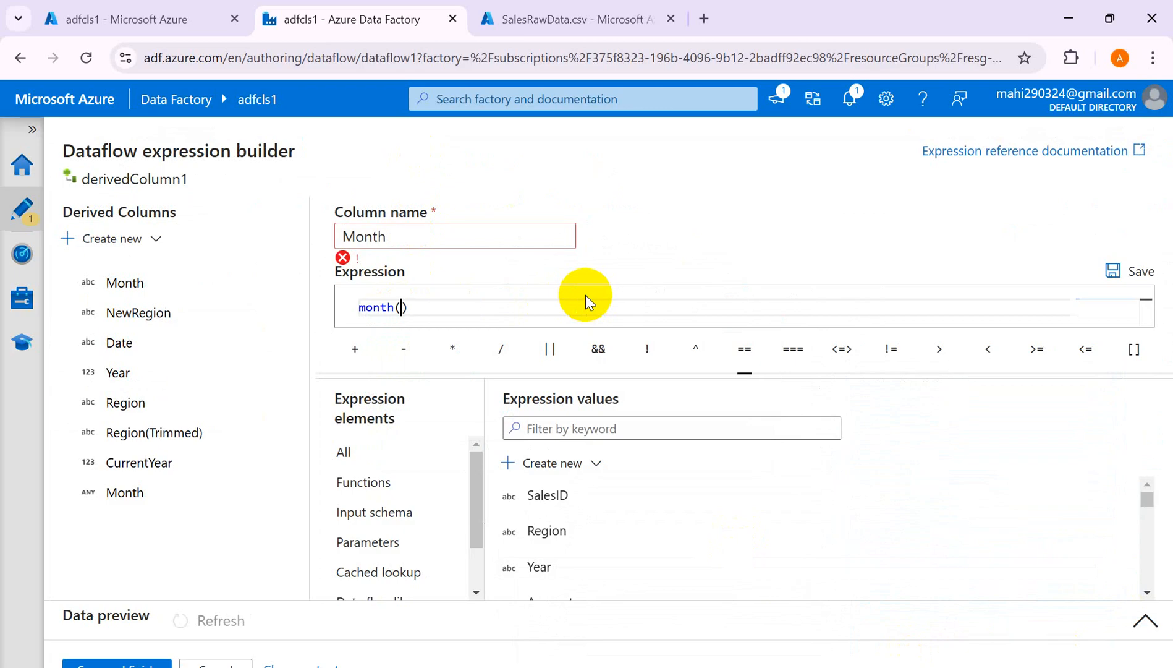
pyautogui.hotkey('ctrl', 'v')
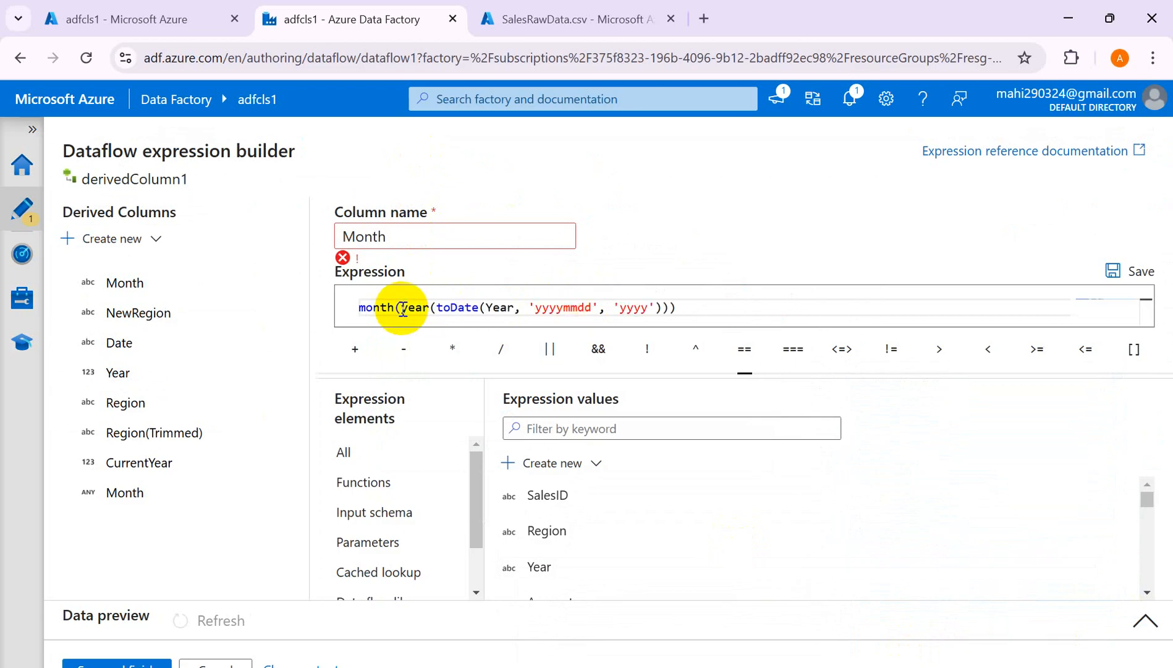
# Step: Remove the inner year function name so the expression reads month((toDate(Year, 'yyyymmdd', 'yyyy'))), and save it
pyautogui.click(431, 306)
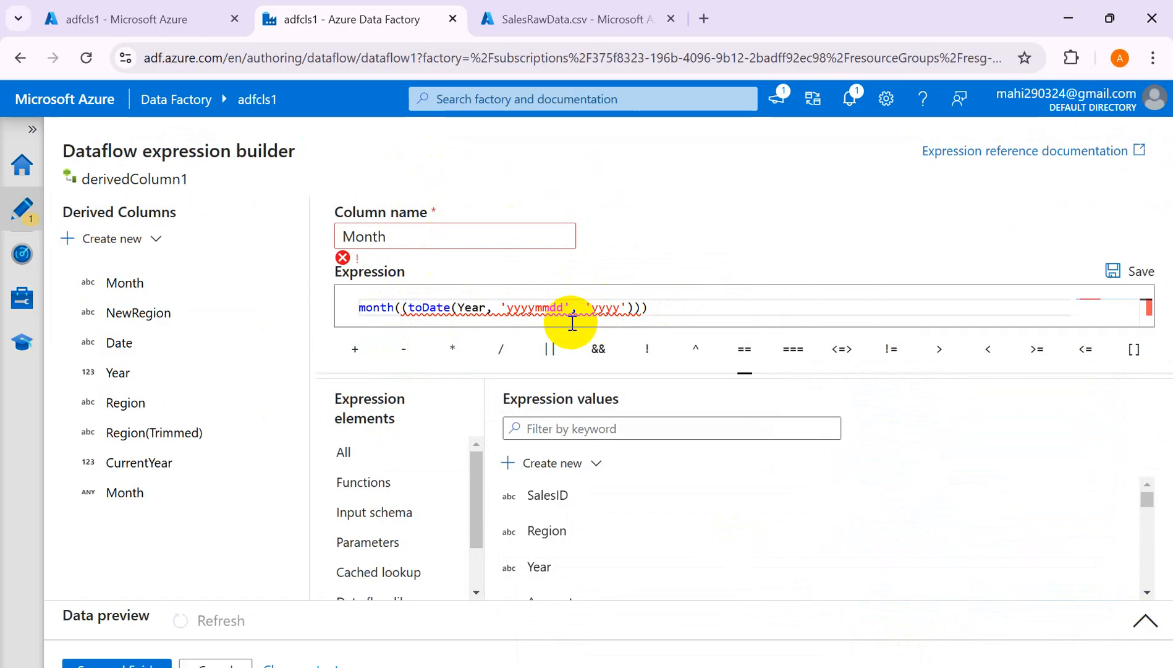
pyautogui.click(682, 309)
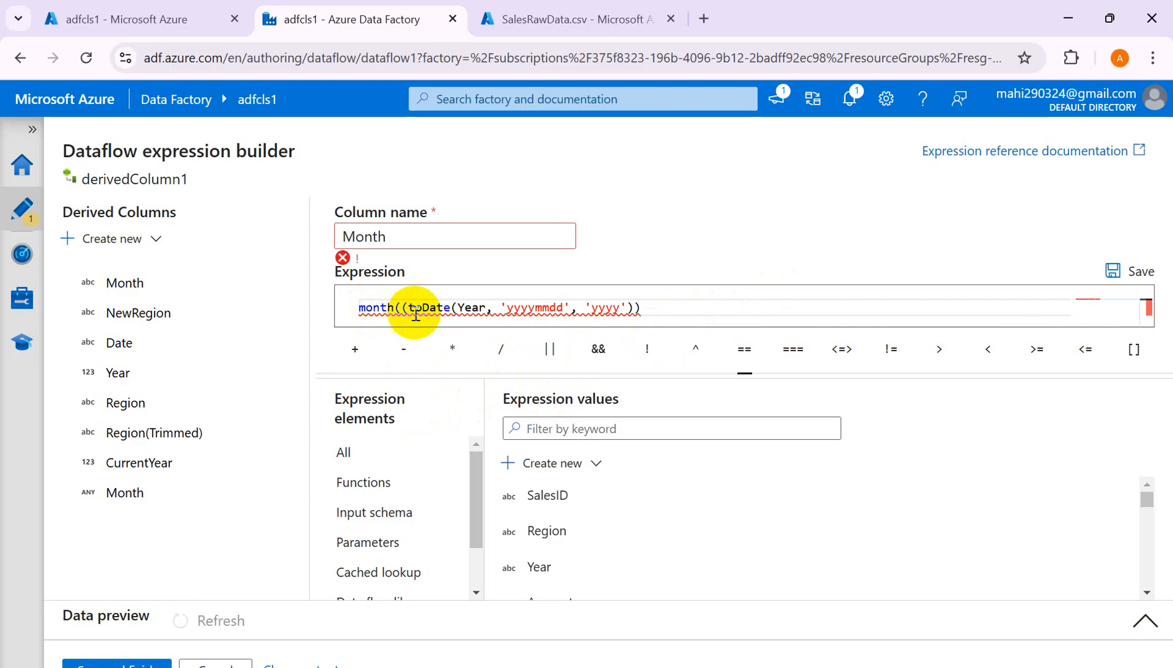
pyautogui.click(1141, 285)
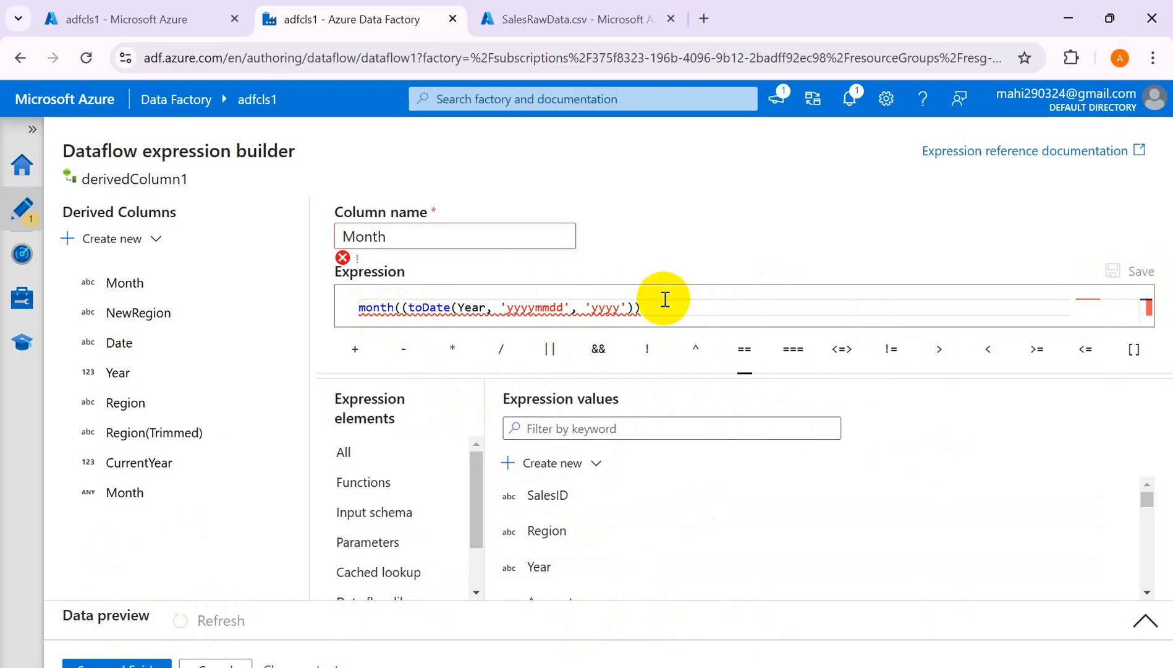
pyautogui.moveTo(745, 373); pyautogui.dragTo(744, 474)
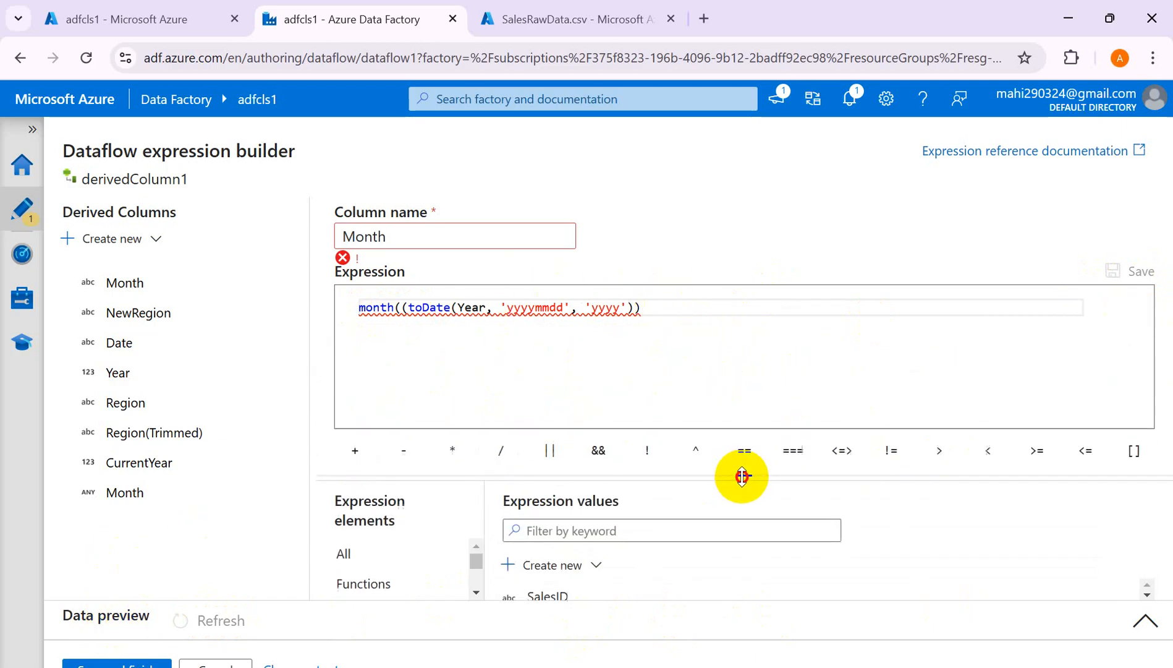
pyautogui.moveTo(592, 307); pyautogui.dragTo(616, 308)
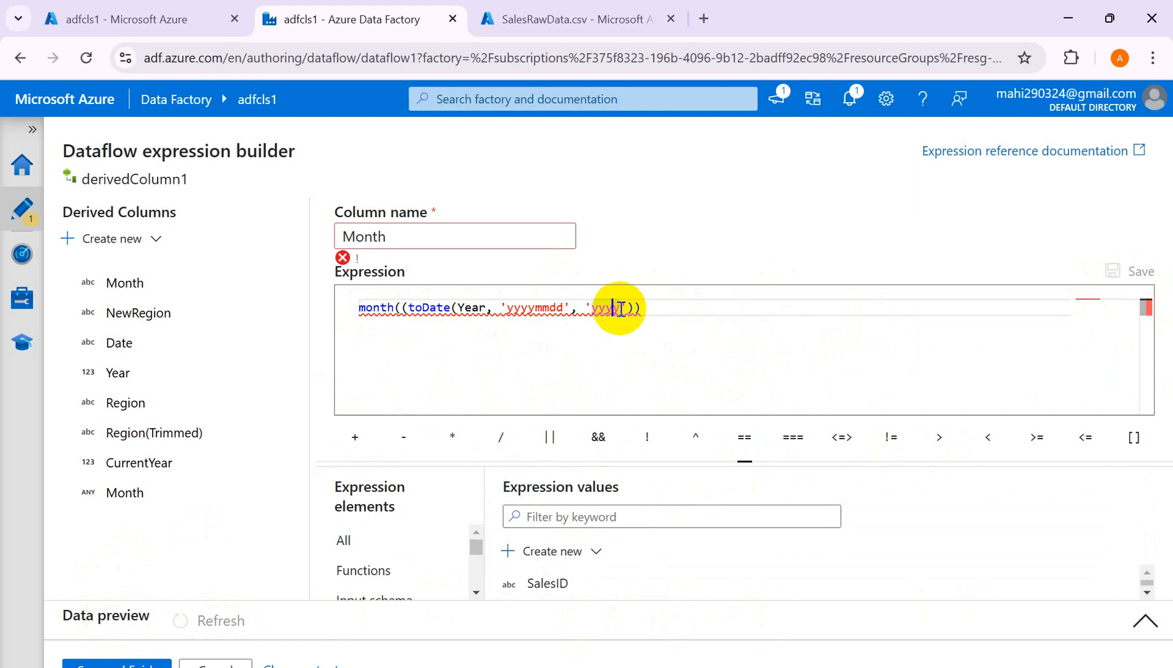
pyautogui.moveTo(611, 308)
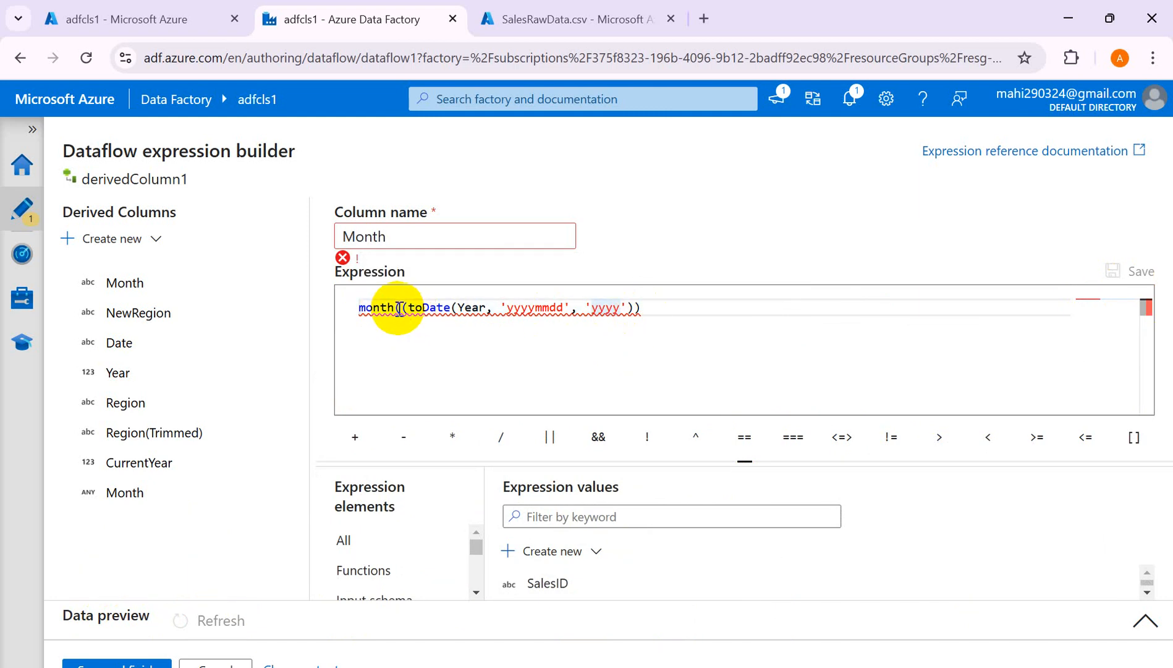
pyautogui.moveTo(405, 307)
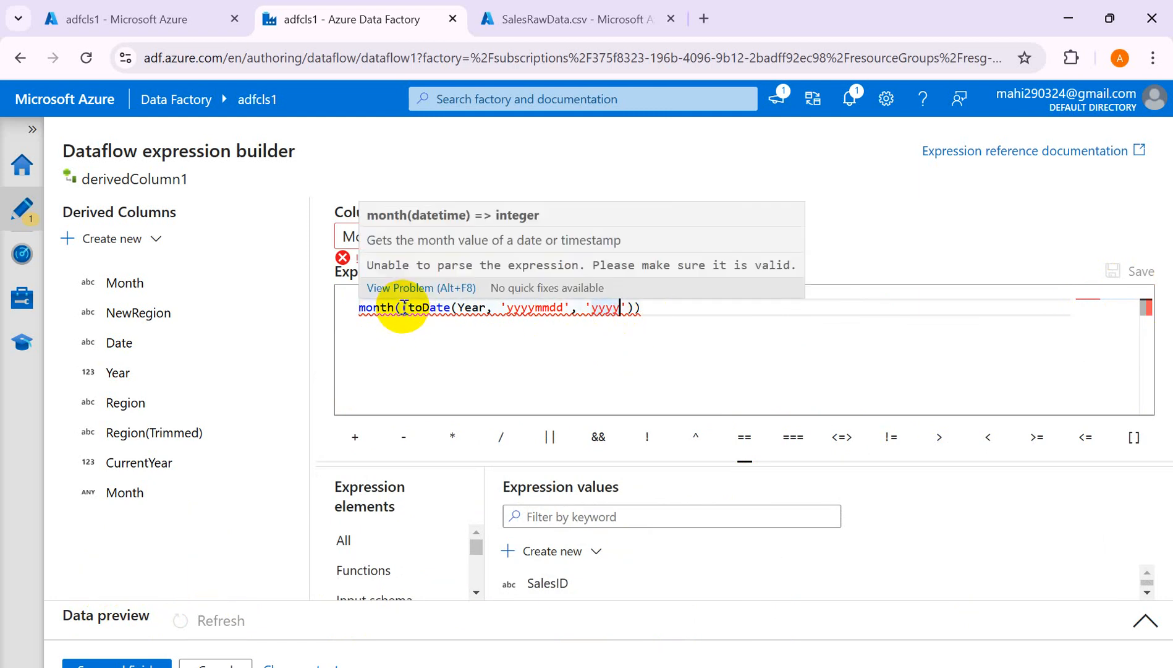
pyautogui.click(644, 308)
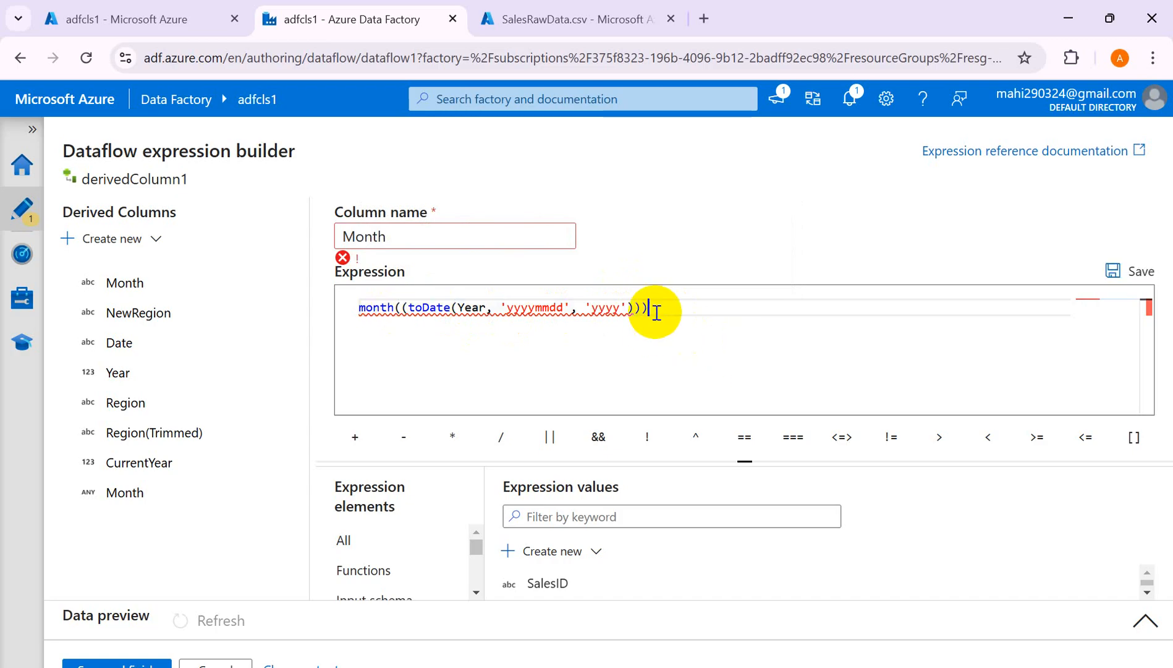
pyautogui.click(1120, 271)
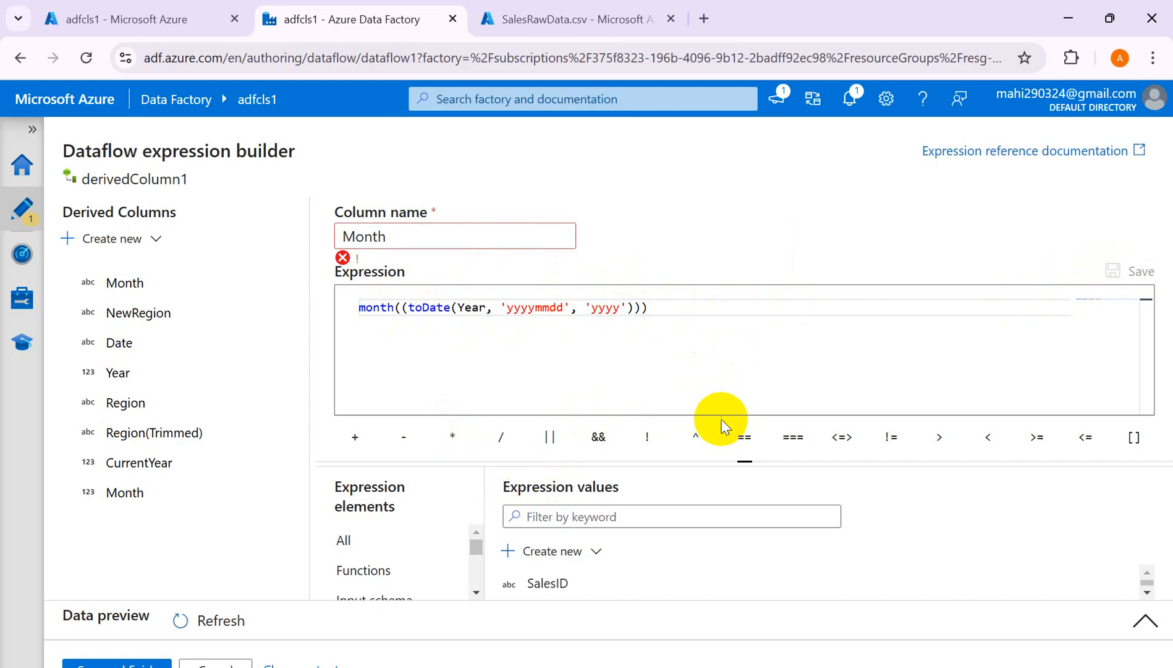
# Step: Open the data preview for the Month output and adjust its height to keep the expression in view
pyautogui.moveTo(750, 460); pyautogui.dragTo(750, 411)
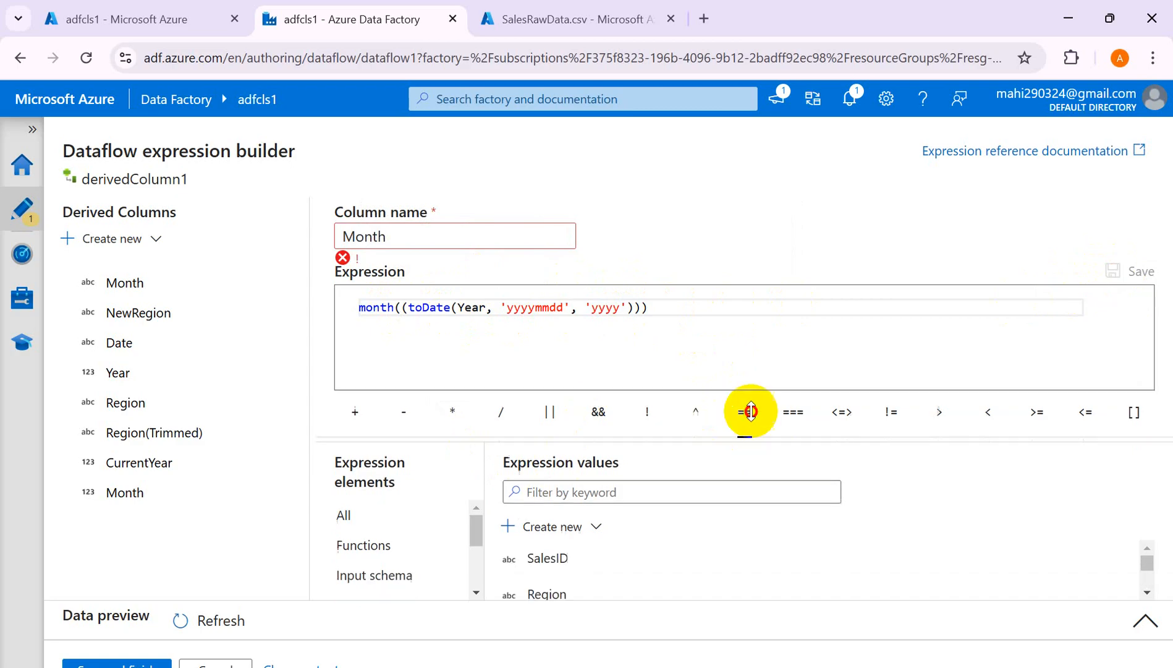
pyautogui.click(254, 614)
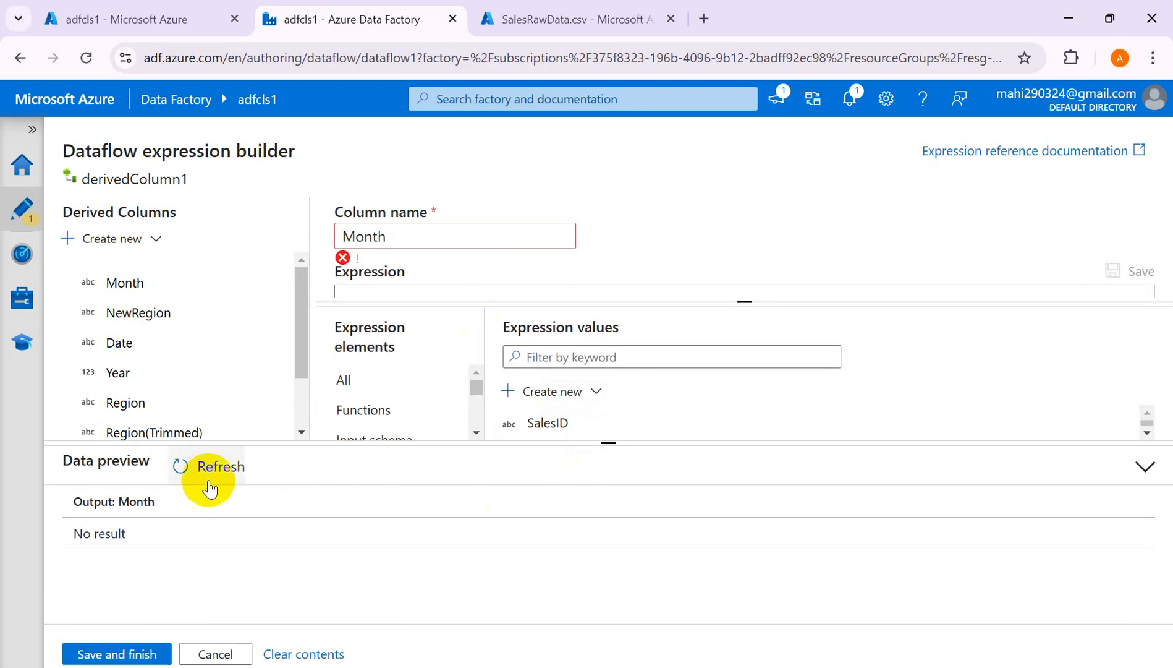
pyautogui.moveTo(605, 441); pyautogui.dragTo(594, 524)
# Step: Strip the outer month wrapper so the expression reads (toDate(Year, 'yyyymmdd', 'yyyy')), and save it
pyautogui.click(395, 307)
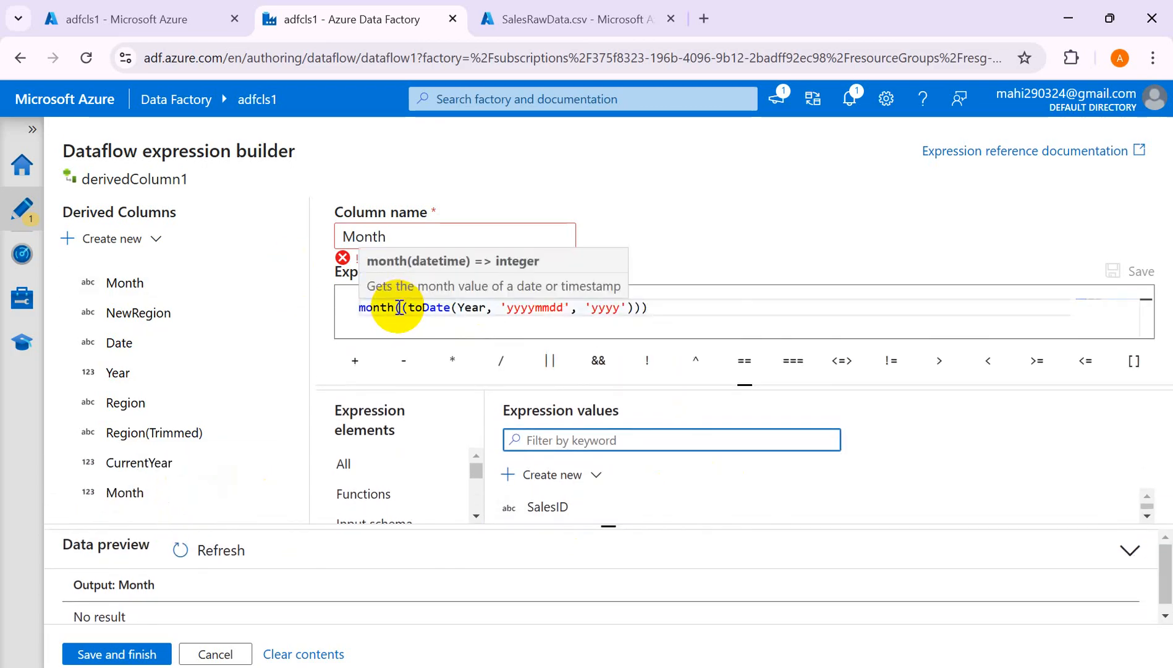
pyautogui.moveTo(400, 307); pyautogui.dragTo(319, 308)
pyautogui.press('BackSpace')
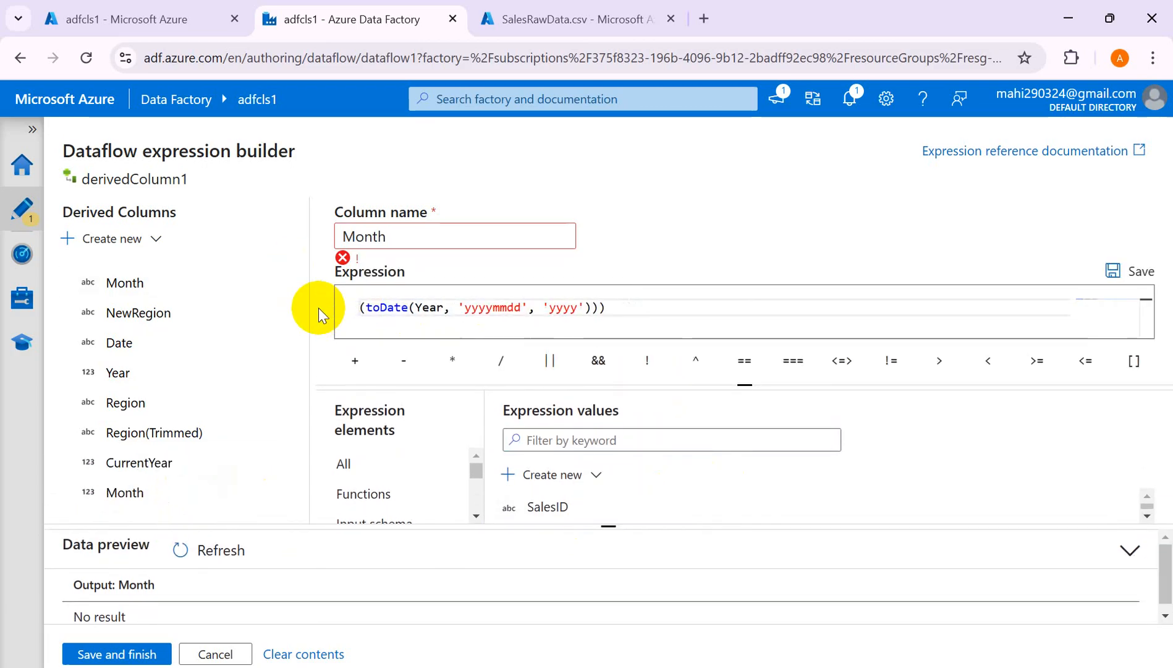
pyautogui.click(620, 310)
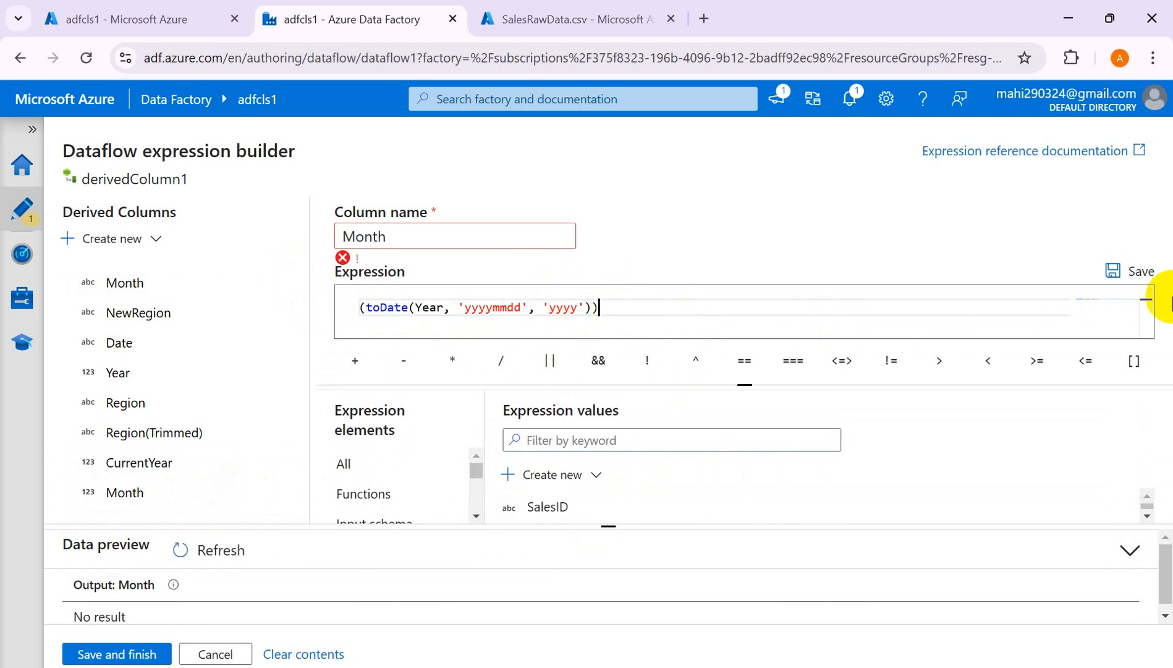
pyautogui.click(1128, 275)
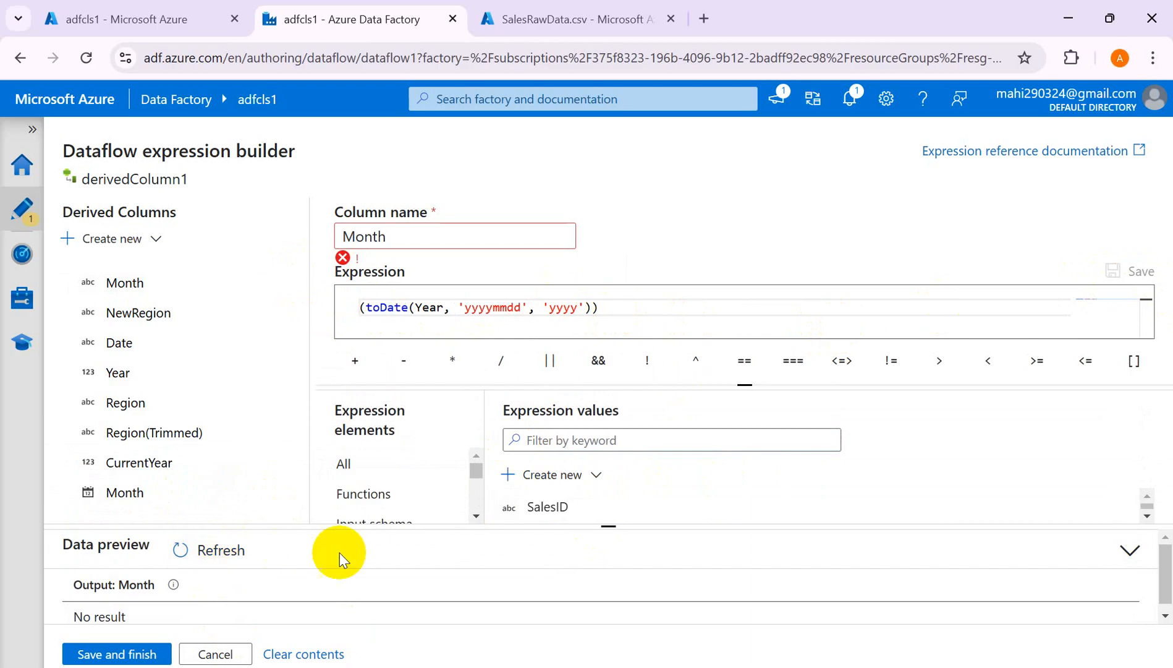
# Step: Remove the extra parentheses around toDate(Year, 'yyyymmdd', 'yyyy'), save the expression, and refresh the data preview
pyautogui.click(365, 307)
pyautogui.press('BackSpace')
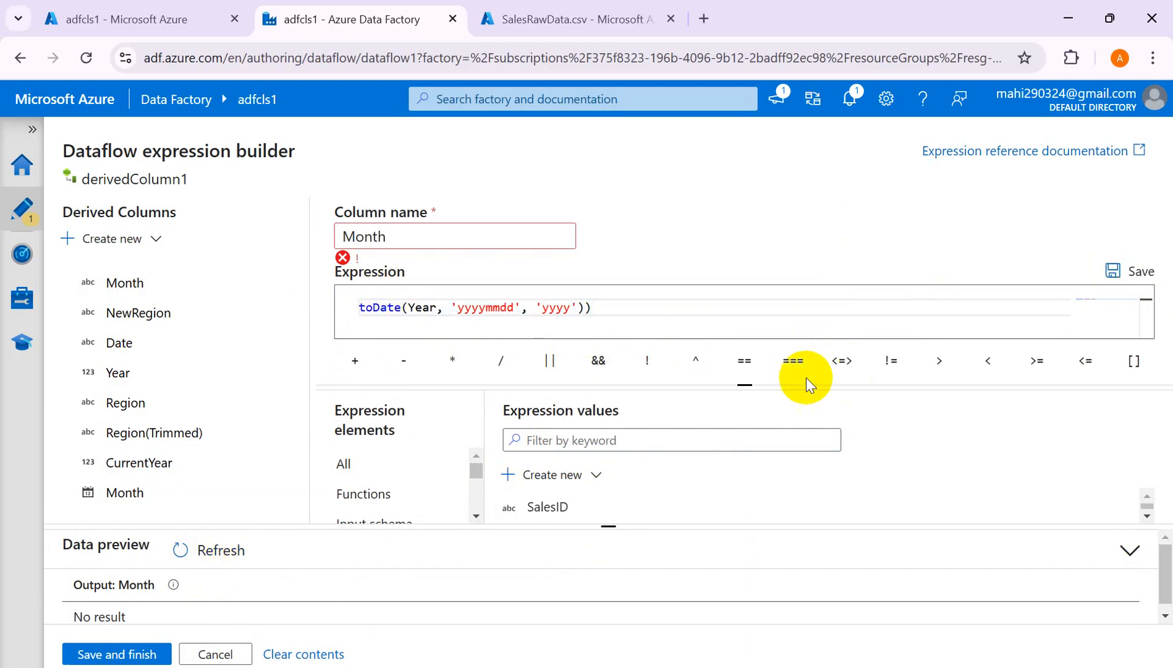
pyautogui.press('BackSpace')
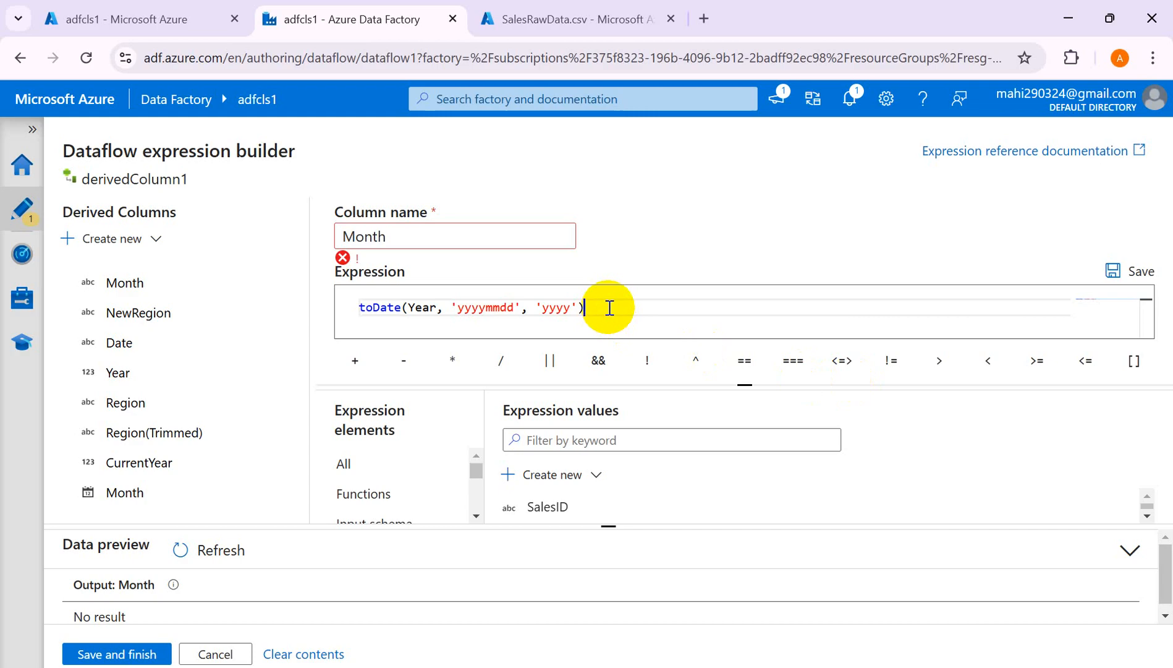
pyautogui.click(1113, 271)
pyautogui.click(185, 550)
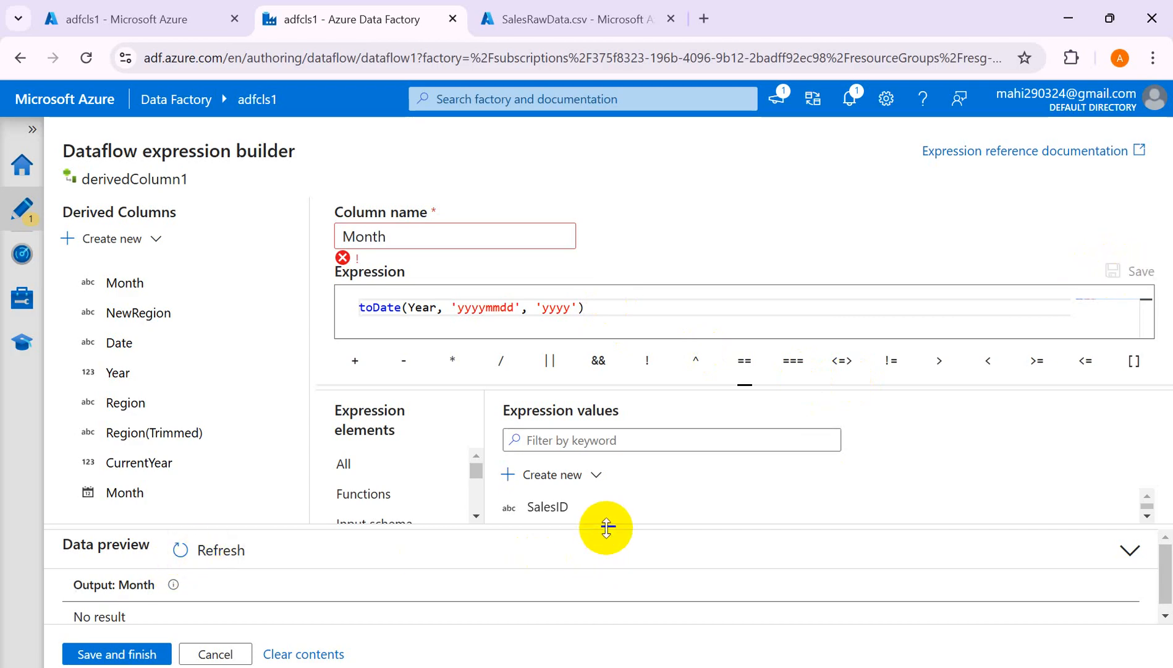
# Step: Replace the whole Month expression with month(currentdate)
pyautogui.moveTo(607, 527); pyautogui.dragTo(579, 529)
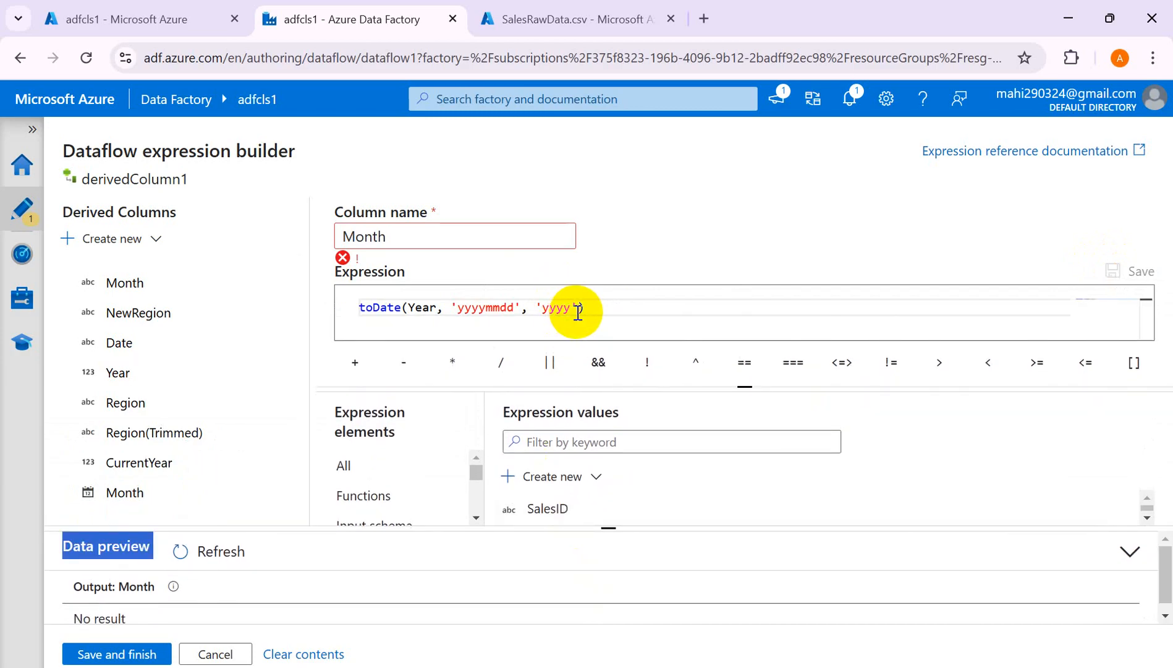
pyautogui.moveTo(578, 311); pyautogui.dragTo(342, 322)
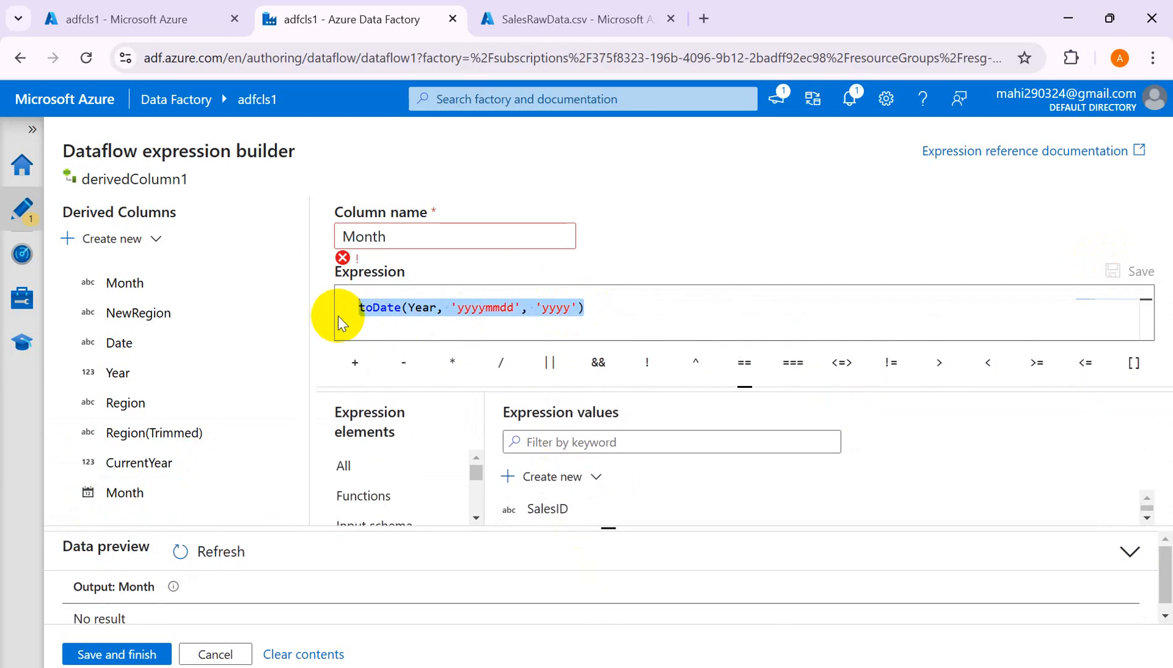
pyautogui.press('BackSpace')
pyautogui.write('montj')
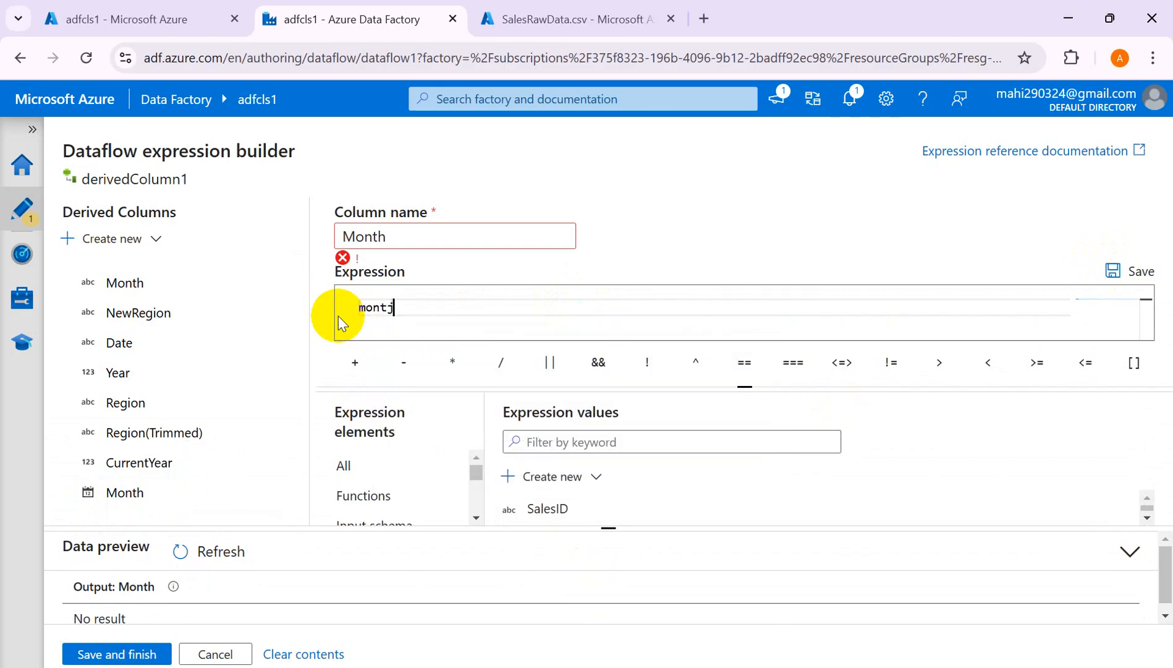
pyautogui.press('BackSpace')
pyautogui.press('BackSpace')
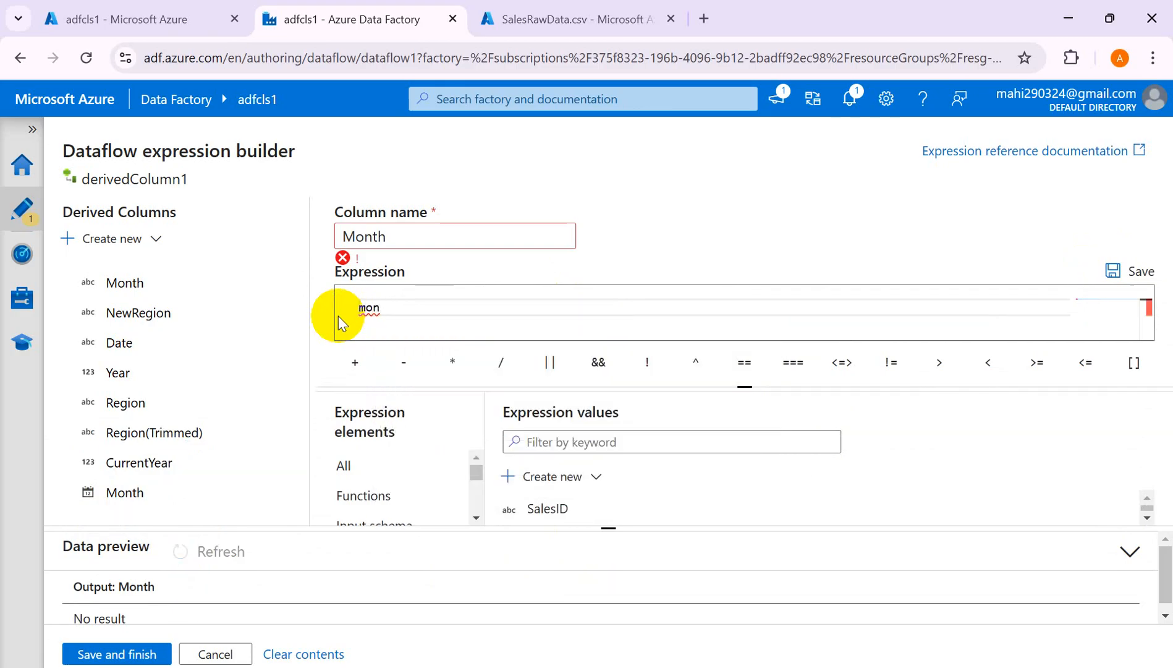
pyautogui.write('th')
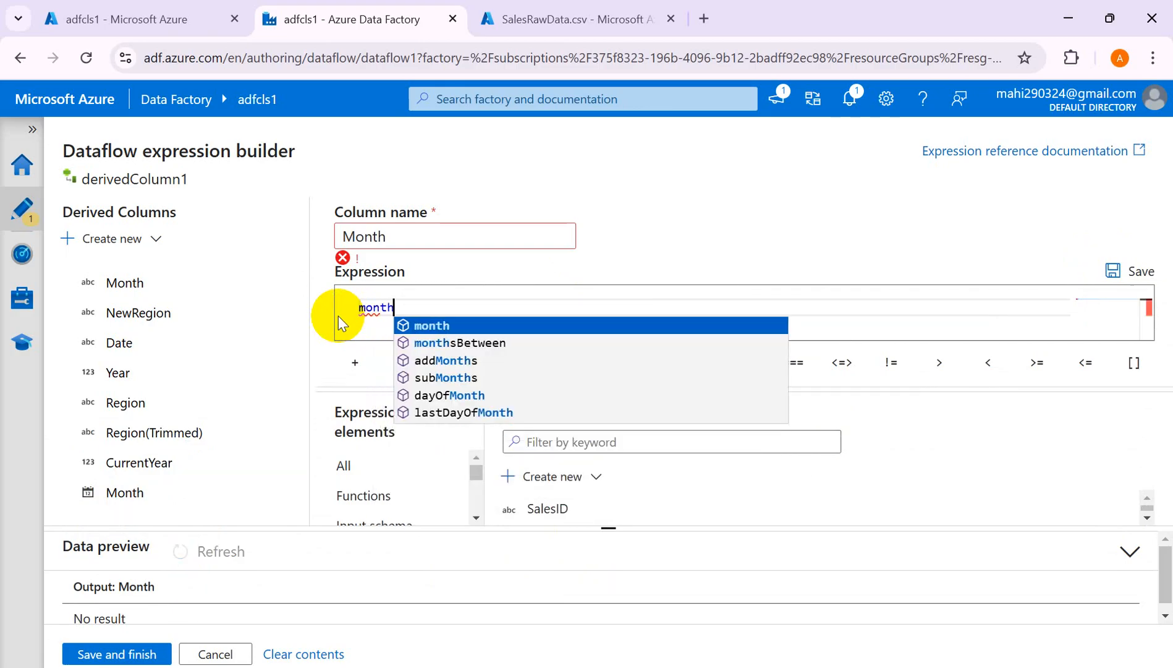
pyautogui.click(427, 326)
pyautogui.press('BackSpace')
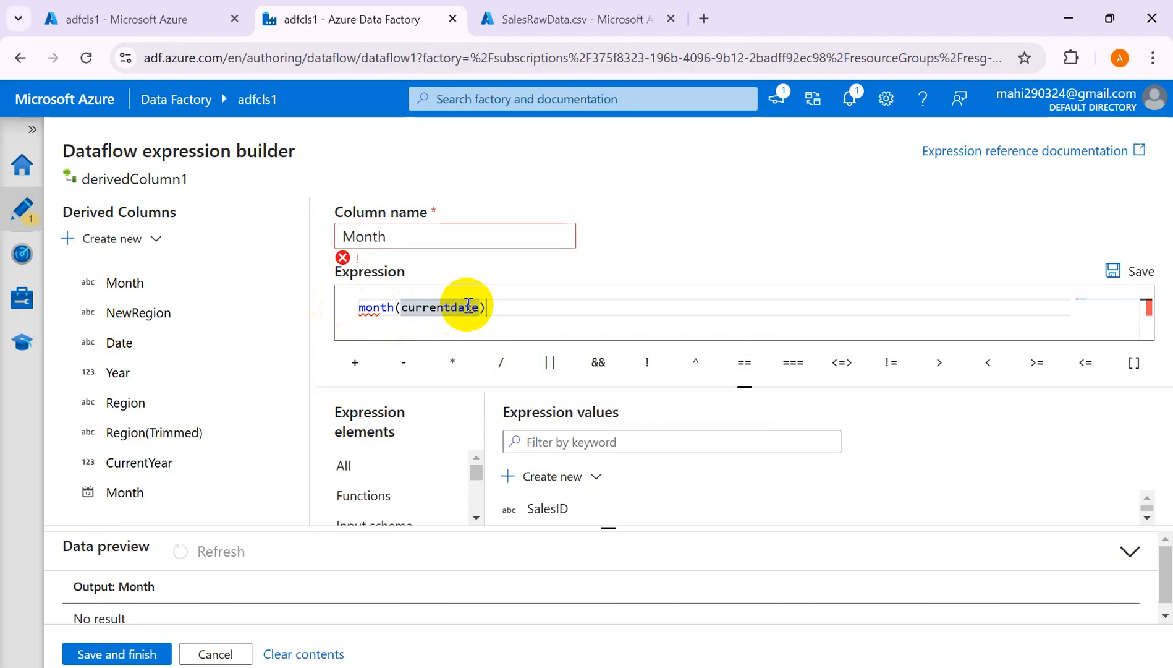
# Step: Replace the typed currentdate with the built-in currentDate() function so the Month expression reads month(currentDate()), and save it
pyautogui.click(419, 495)
pyautogui.click(600, 439)
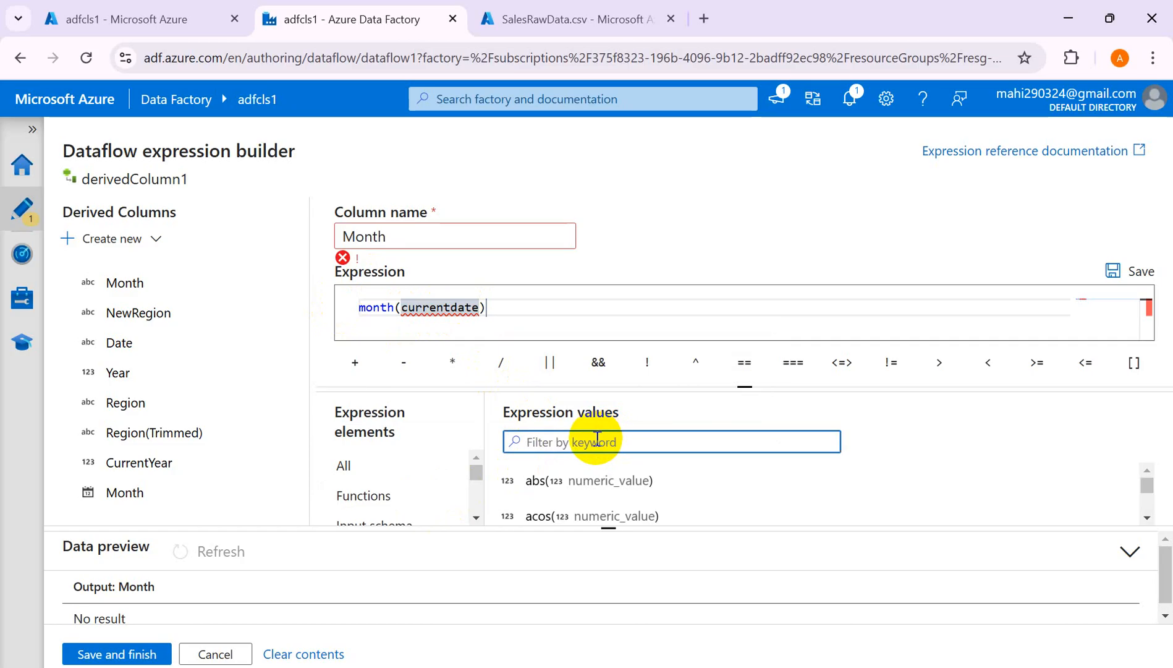
pyautogui.write('curre')
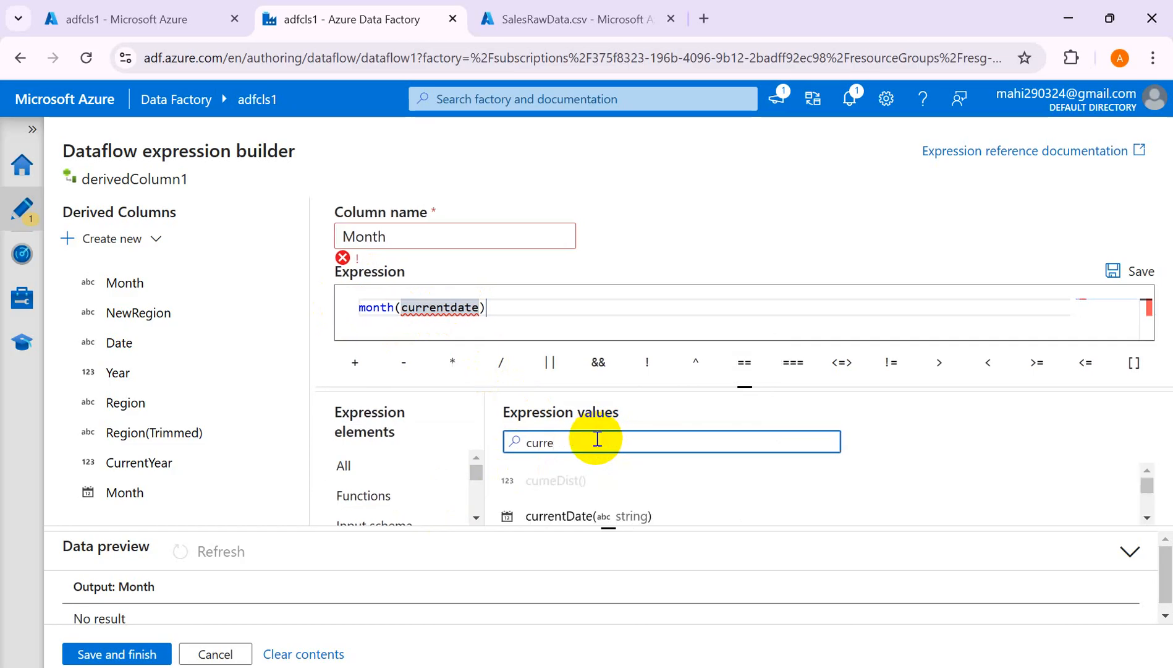
pyautogui.click(593, 516)
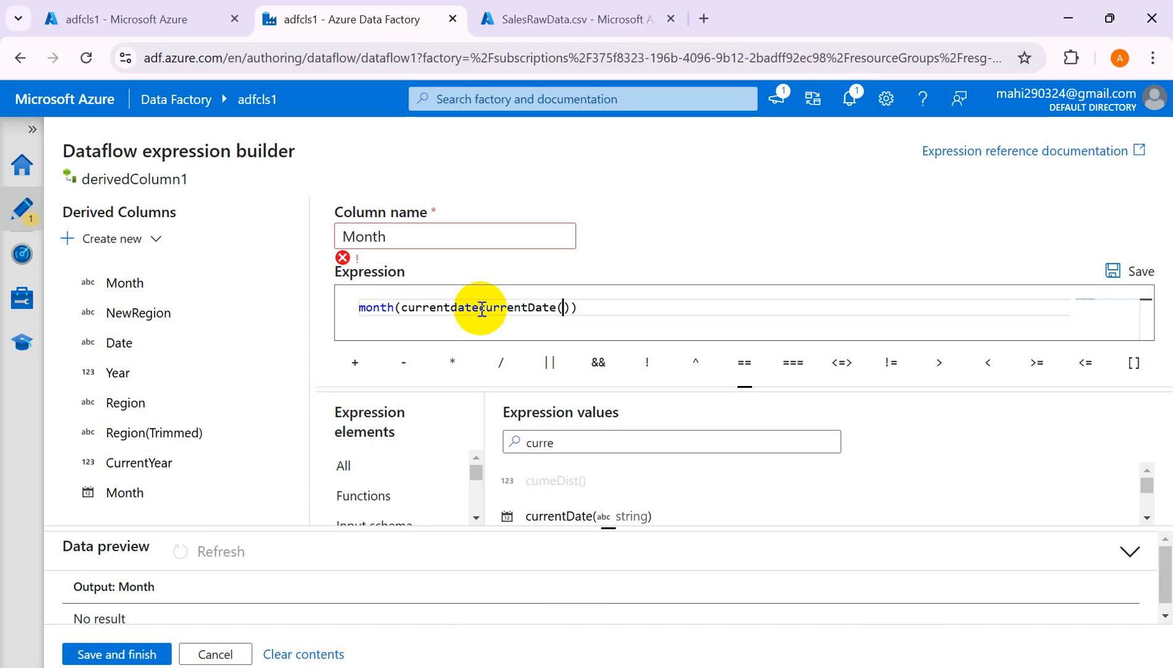
pyautogui.moveTo(449, 307)
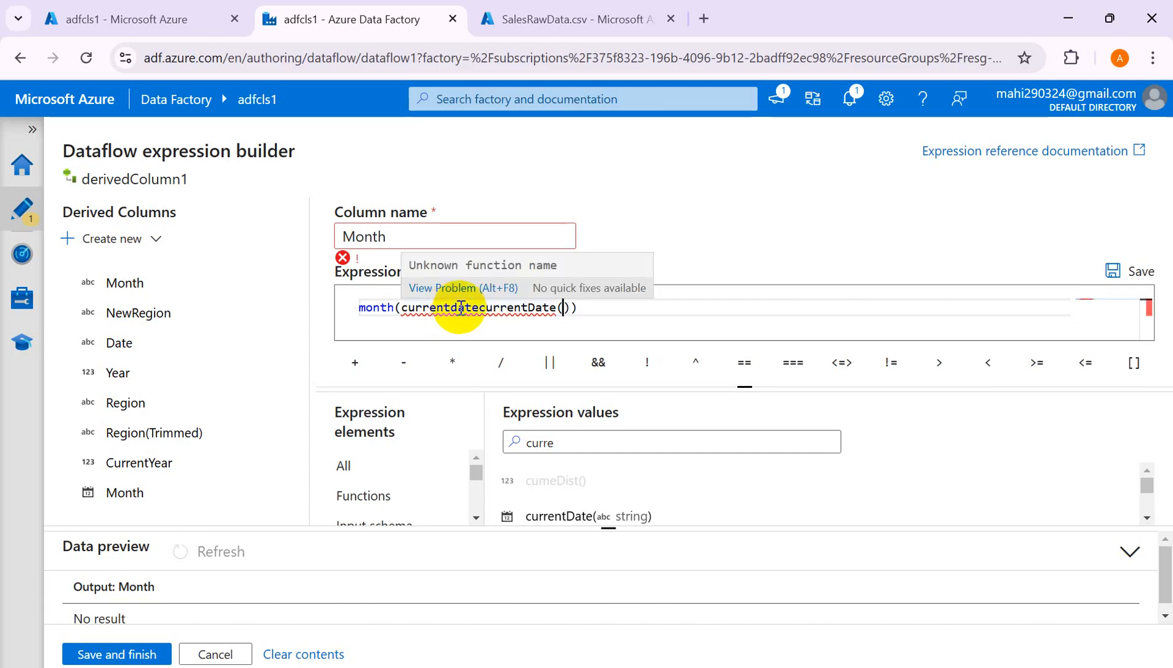
pyautogui.moveTo(477, 308); pyautogui.dragTo(401, 300)
pyautogui.press('BackSpace')
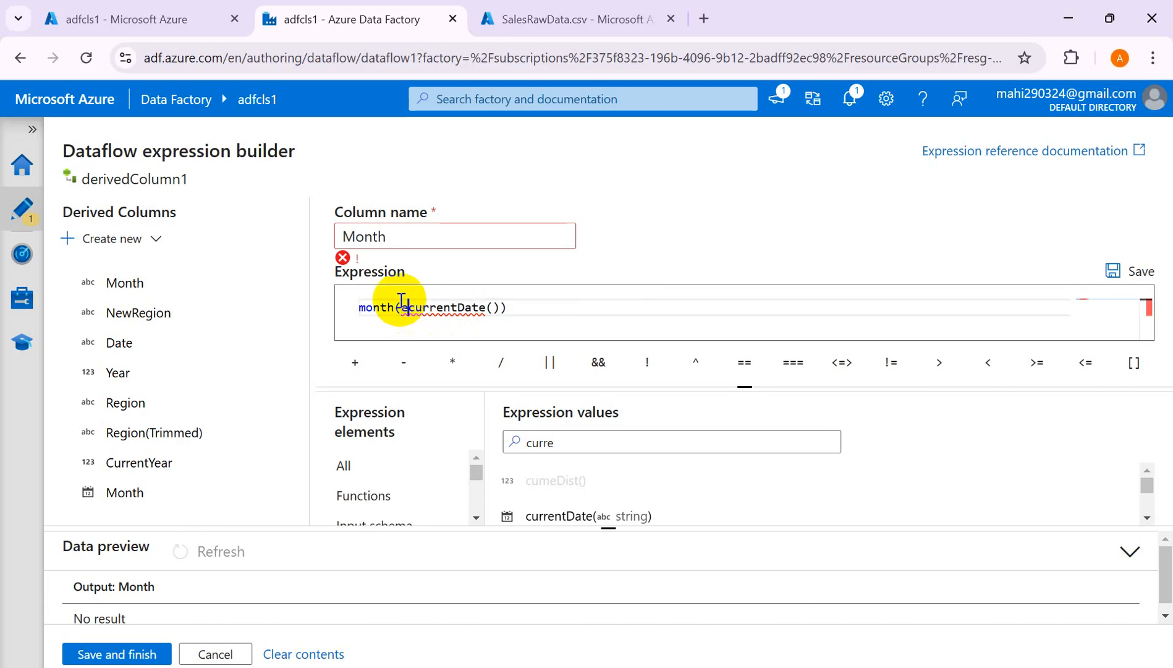
pyautogui.click(513, 308)
pyautogui.click(1109, 271)
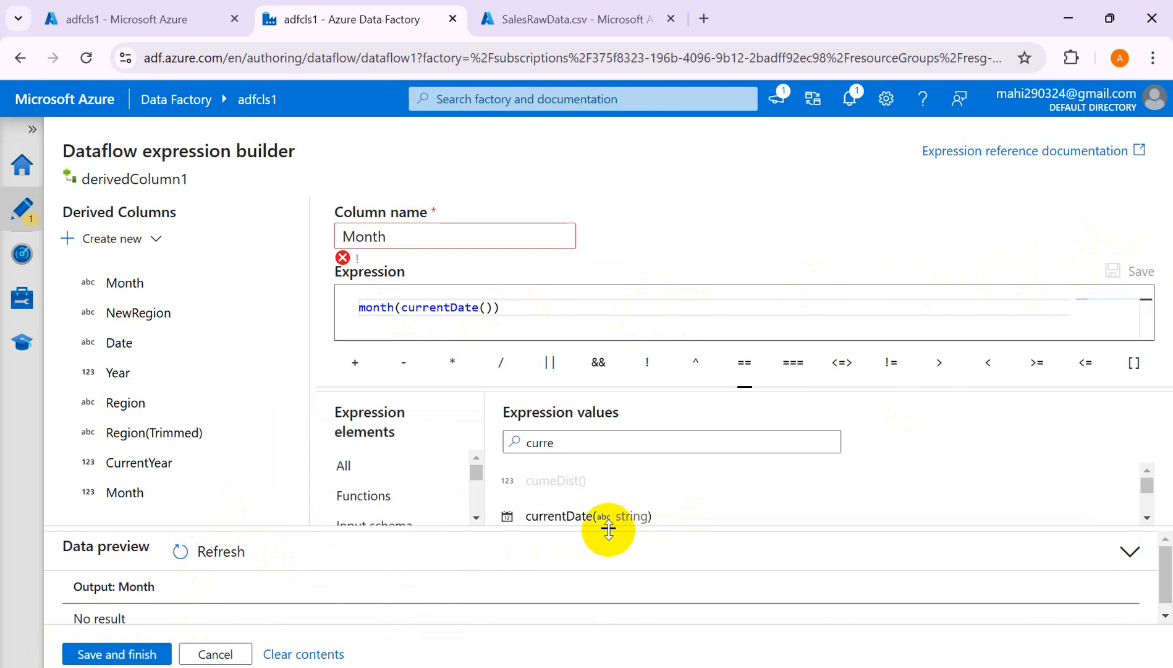
# Step: Strip the outer month wrapper so the Month expression reads currentDate(), save it, and refresh the data preview
pyautogui.moveTo(609, 531)
pyautogui.mouseDown()
pyautogui.moveTo(626, 406)
pyautogui.moveTo(600, 532)
pyautogui.mouseUp()
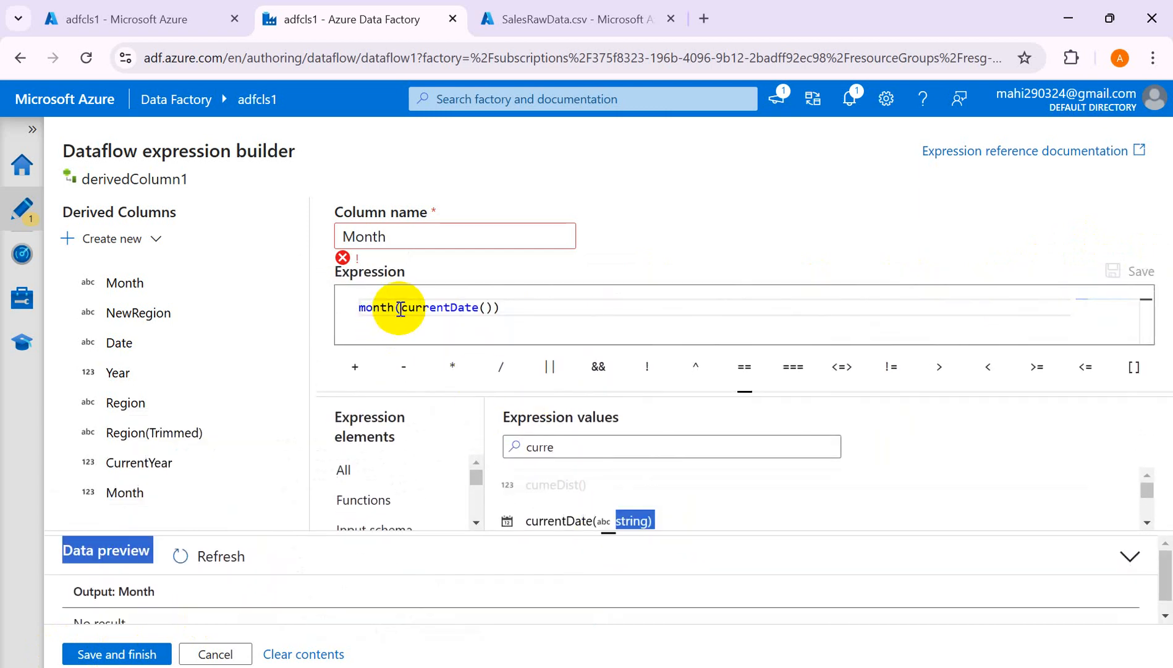
pyautogui.click(398, 307)
pyautogui.moveTo(398, 308); pyautogui.dragTo(291, 297)
pyautogui.press('BackSpace')
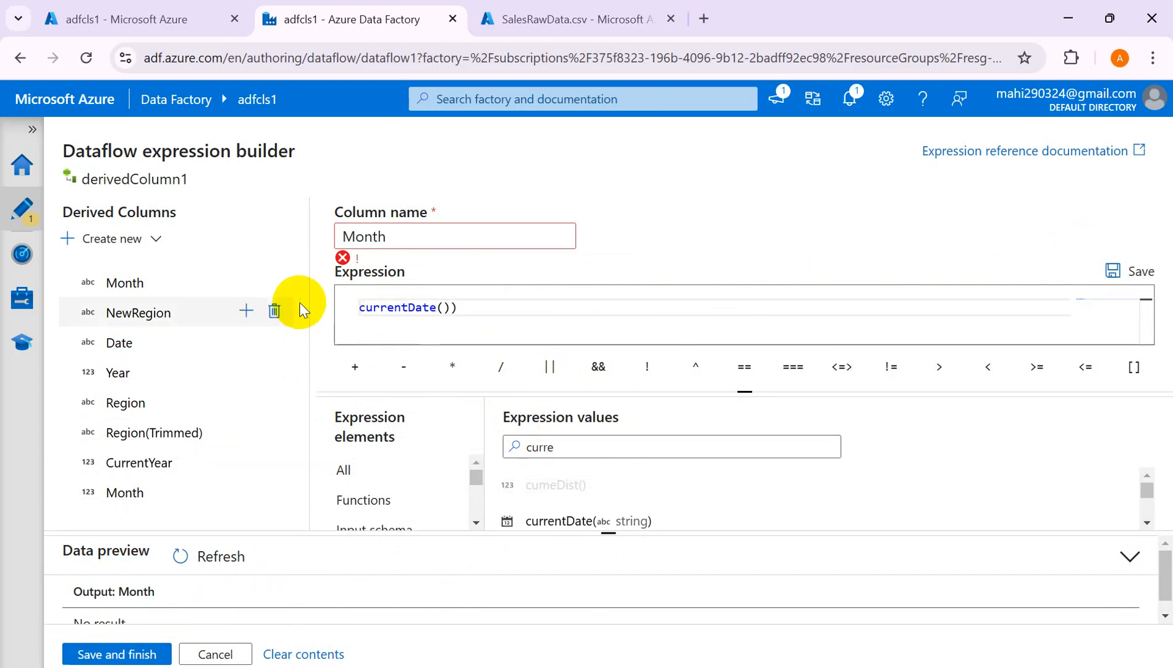
pyautogui.click(455, 308)
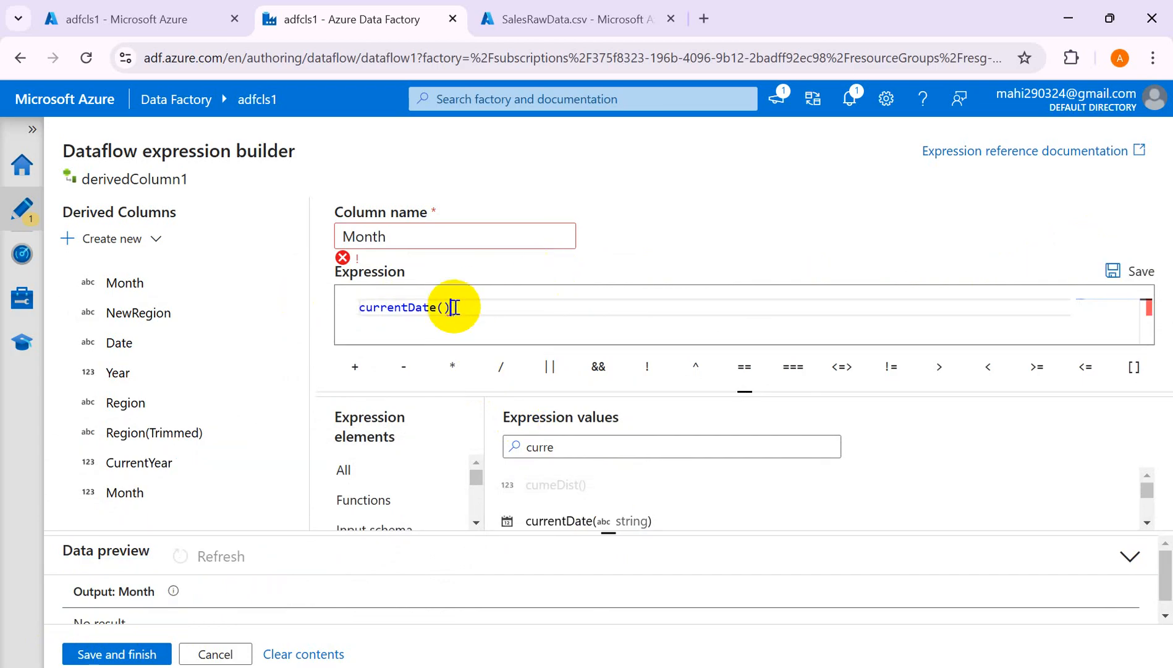
pyautogui.click(1132, 270)
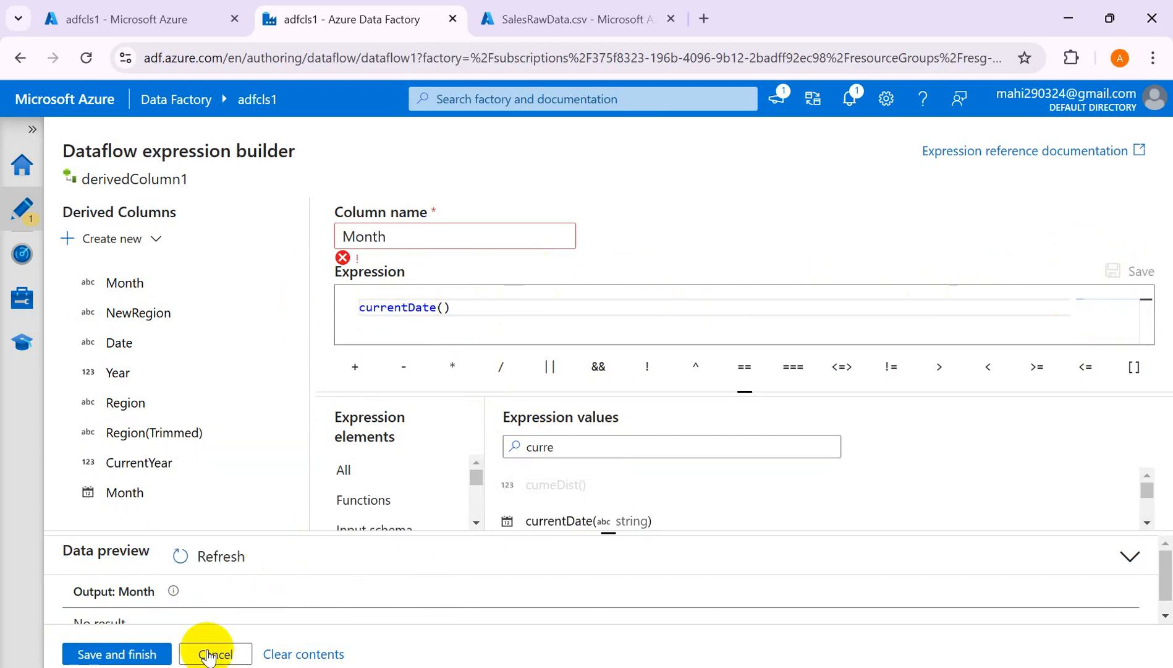
pyautogui.click(196, 556)
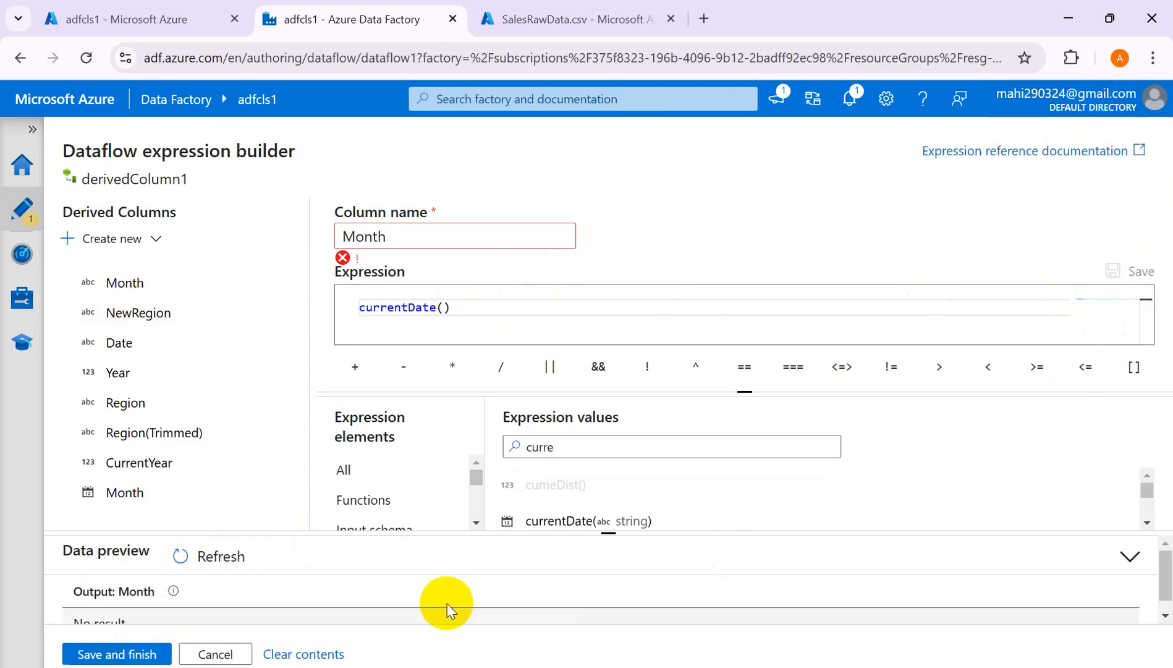
# Step: Leave the expression builder, reopen it for the Month column that uses currentDate(), and rename that column Month1
pyautogui.click(217, 653)
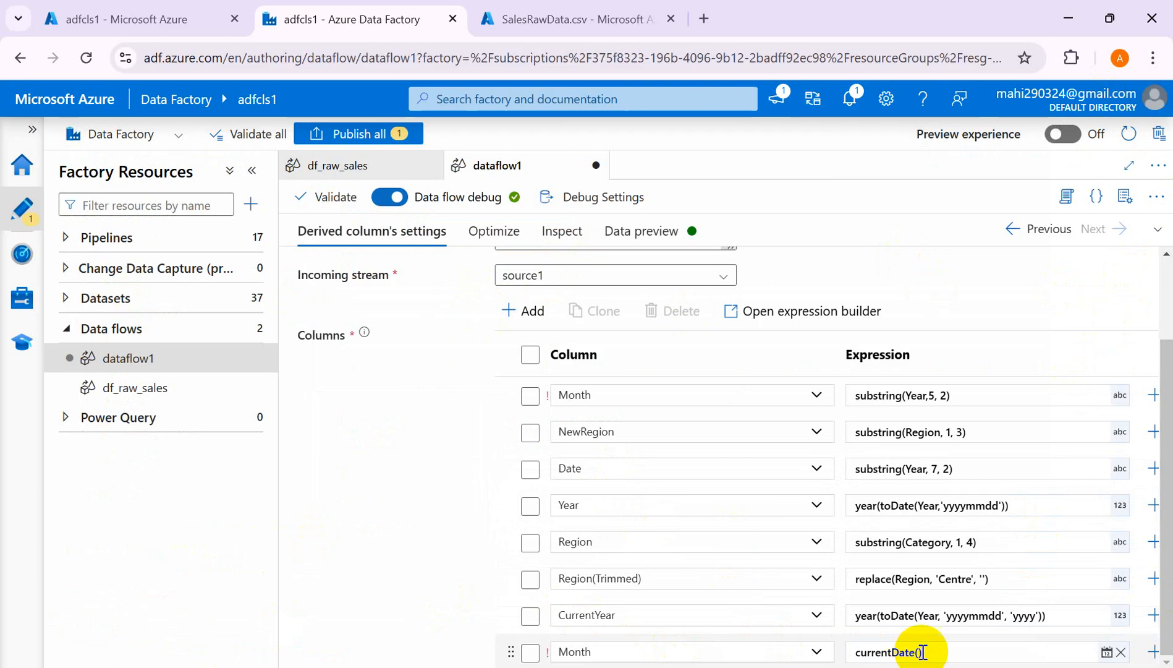
pyautogui.click(944, 654)
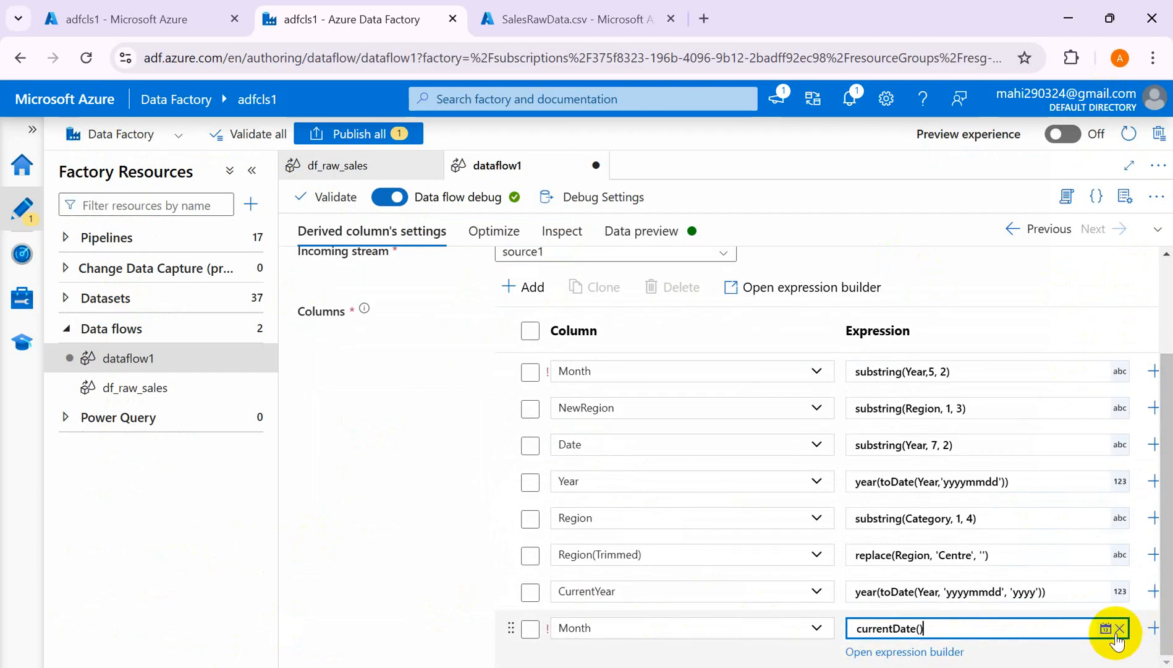
pyautogui.click(930, 653)
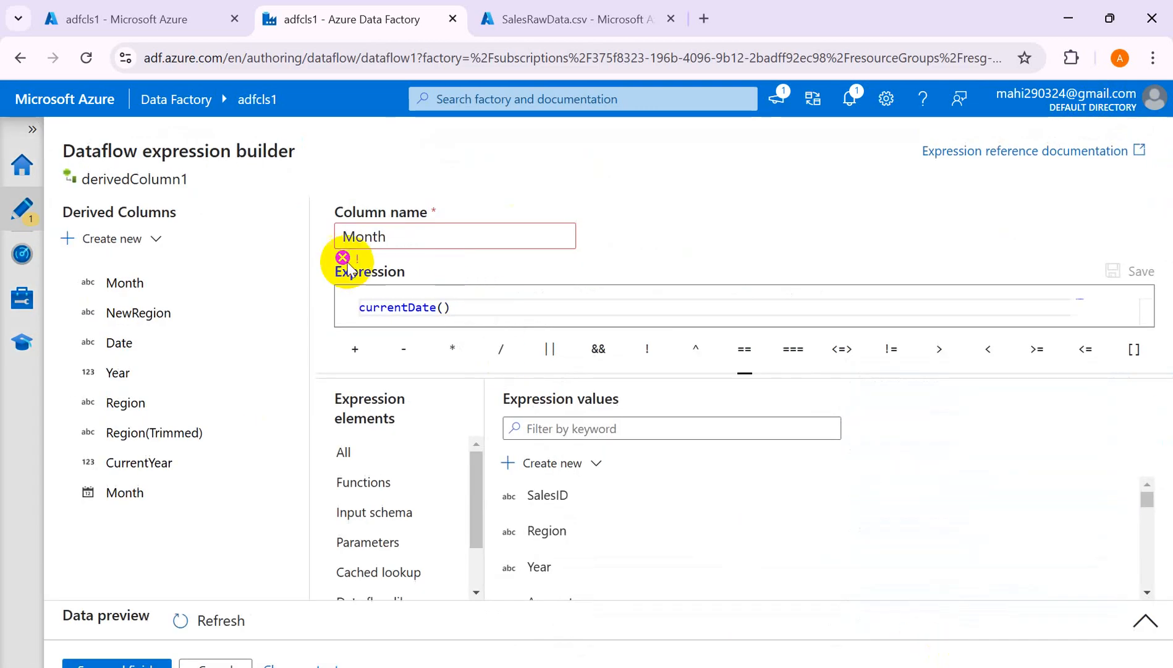
pyautogui.click(393, 236)
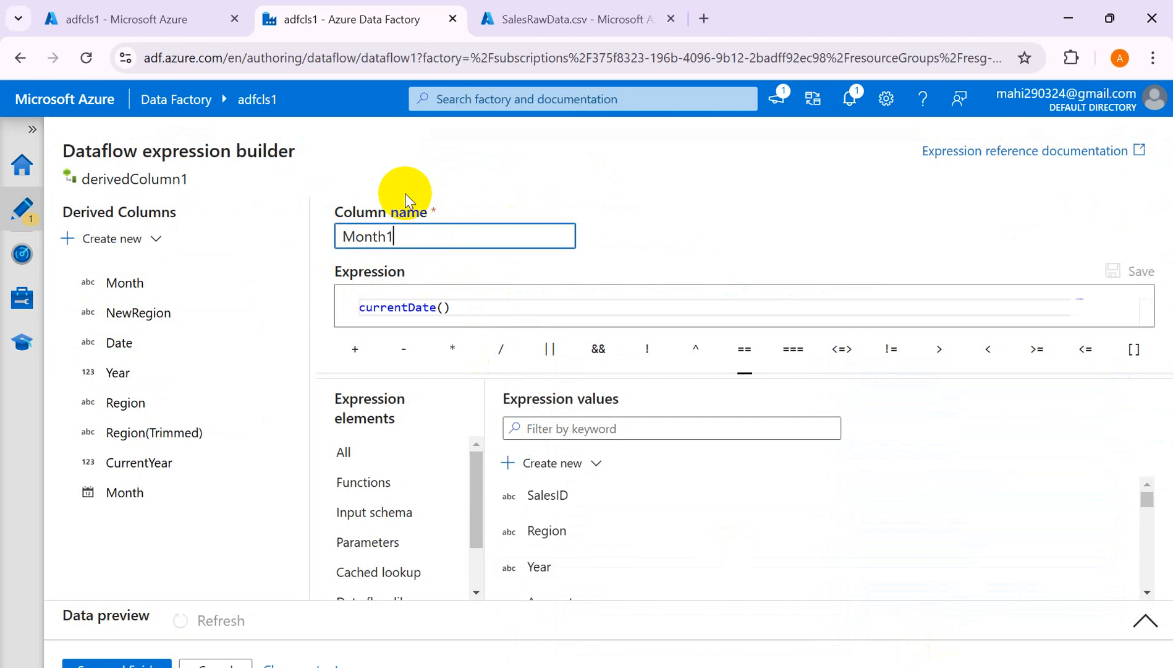
pyautogui.click(465, 306)
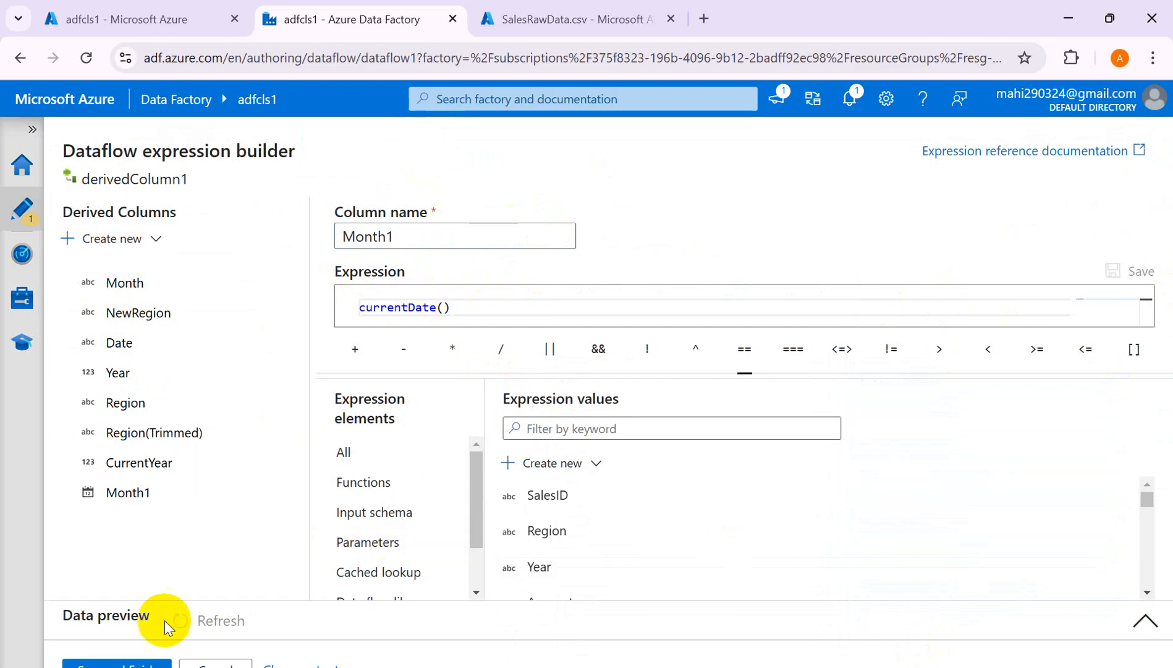
# Step: Re-enter the Month1 expression with the currentDate function, passing the Year column as its argument: currentDate(Year)
pyautogui.moveTo(357, 311); pyautogui.dragTo(451, 307)
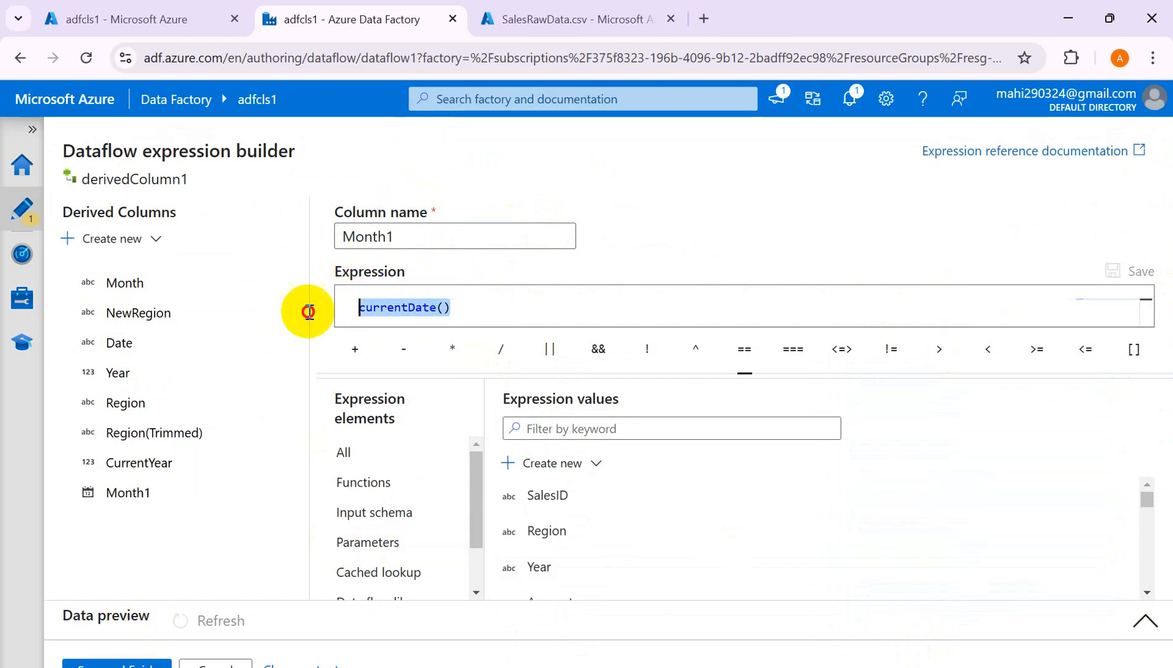
pyautogui.press('BackSpace')
pyautogui.write('c')
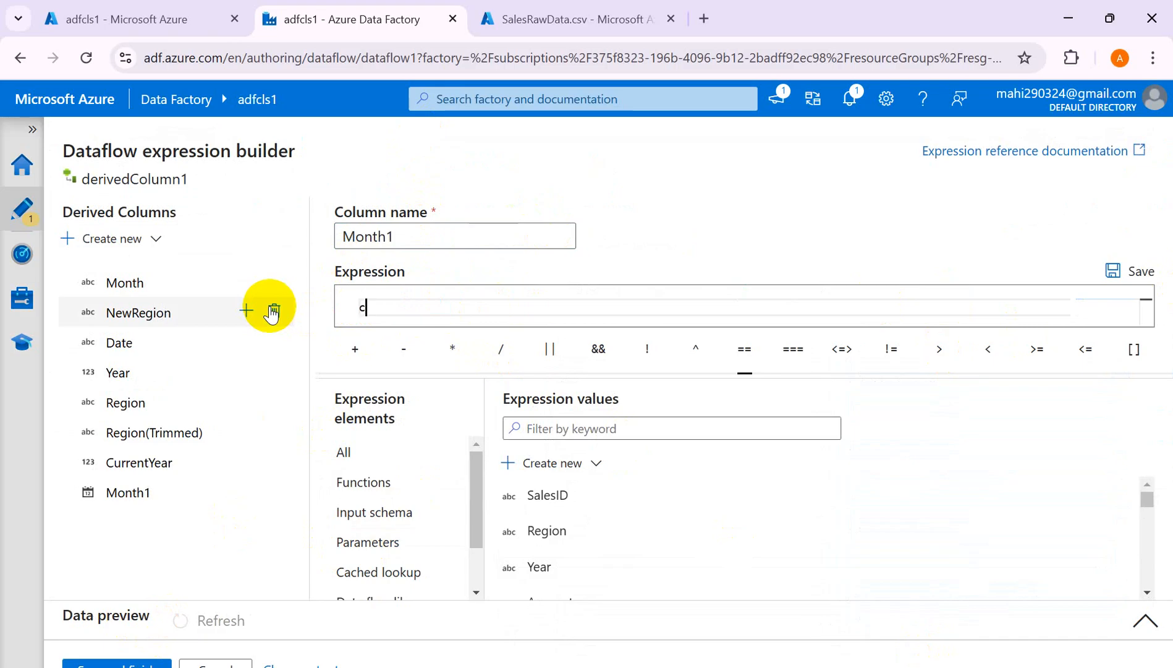
pyautogui.write('u')
pyautogui.press('Return')
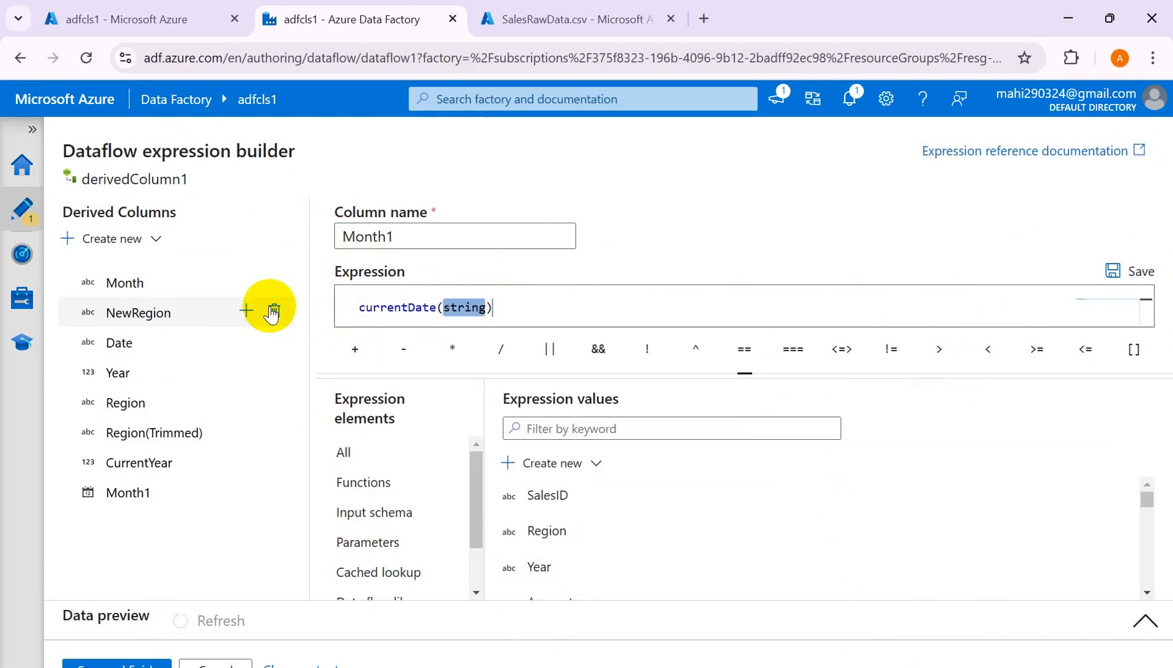
pyautogui.press('BackSpace')
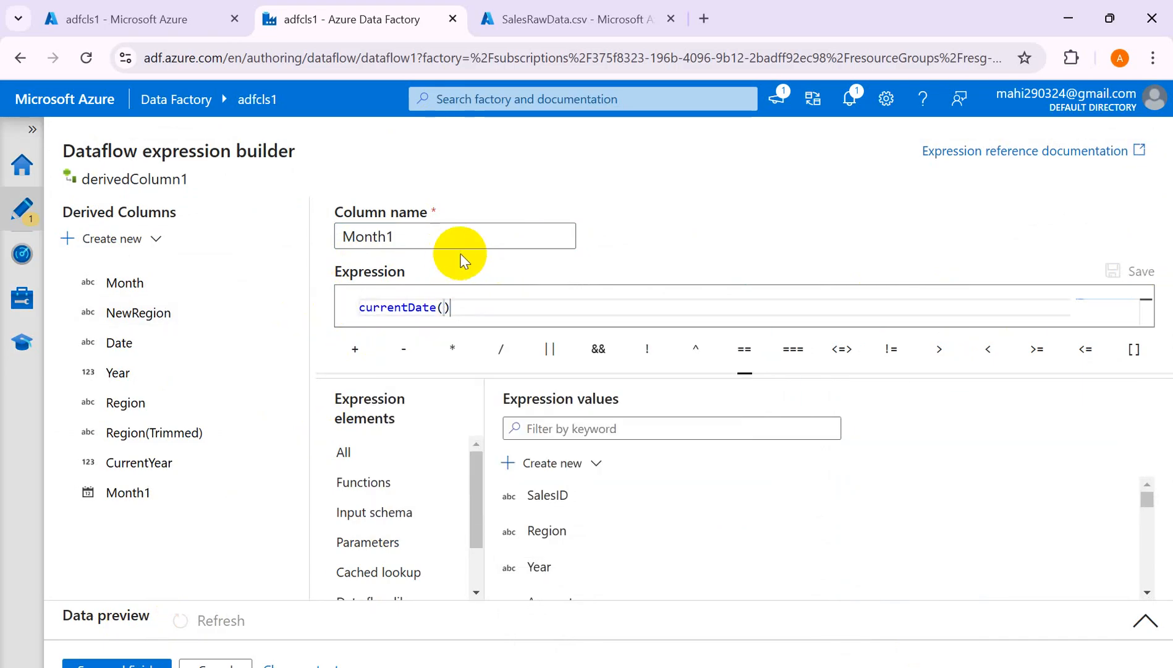
pyautogui.click(557, 578)
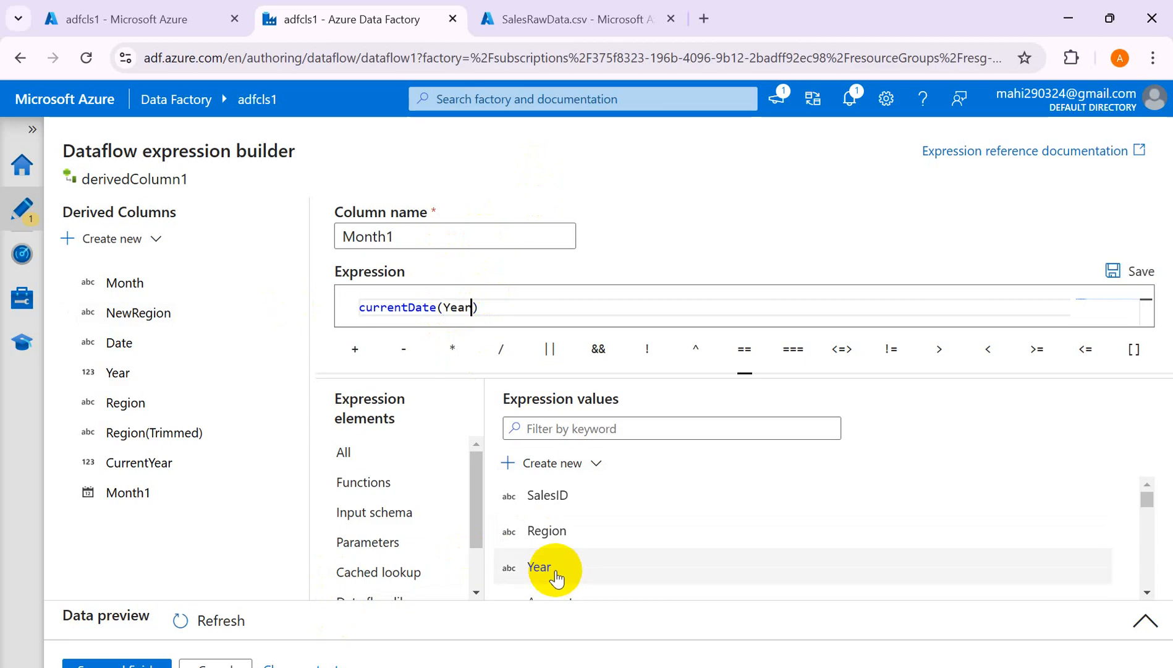
# Step: Save the Month1 expression, refresh its data preview, and shrink the preview area to reveal the expression
pyautogui.click(1116, 271)
pyautogui.click(220, 622)
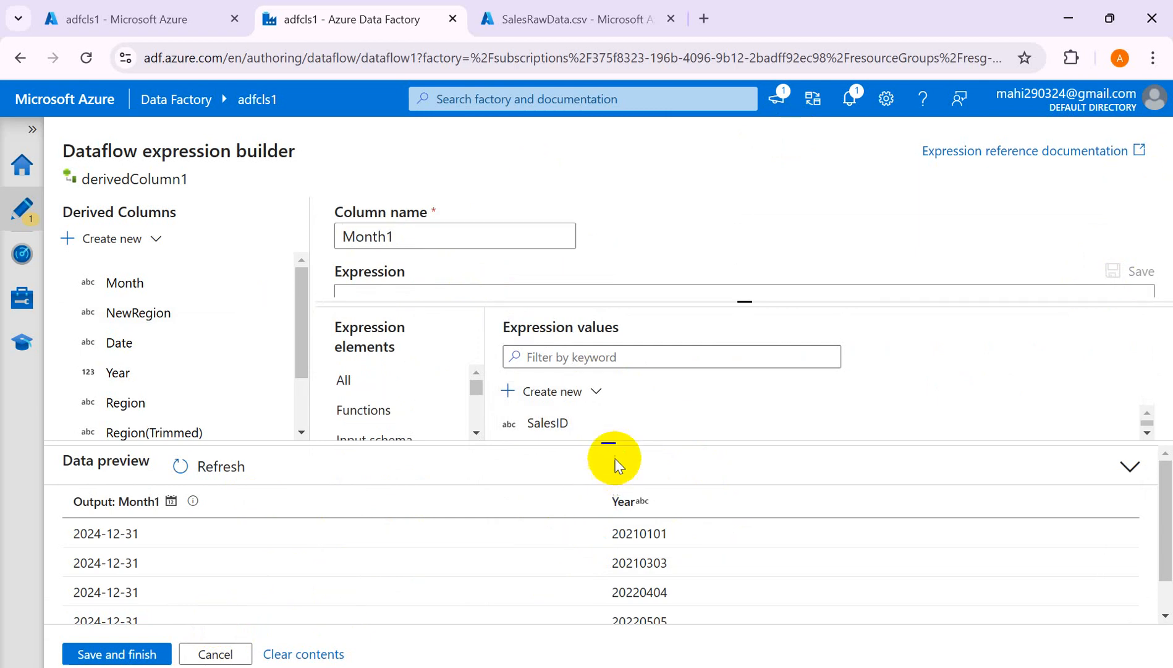
pyautogui.moveTo(609, 442); pyautogui.dragTo(626, 517)
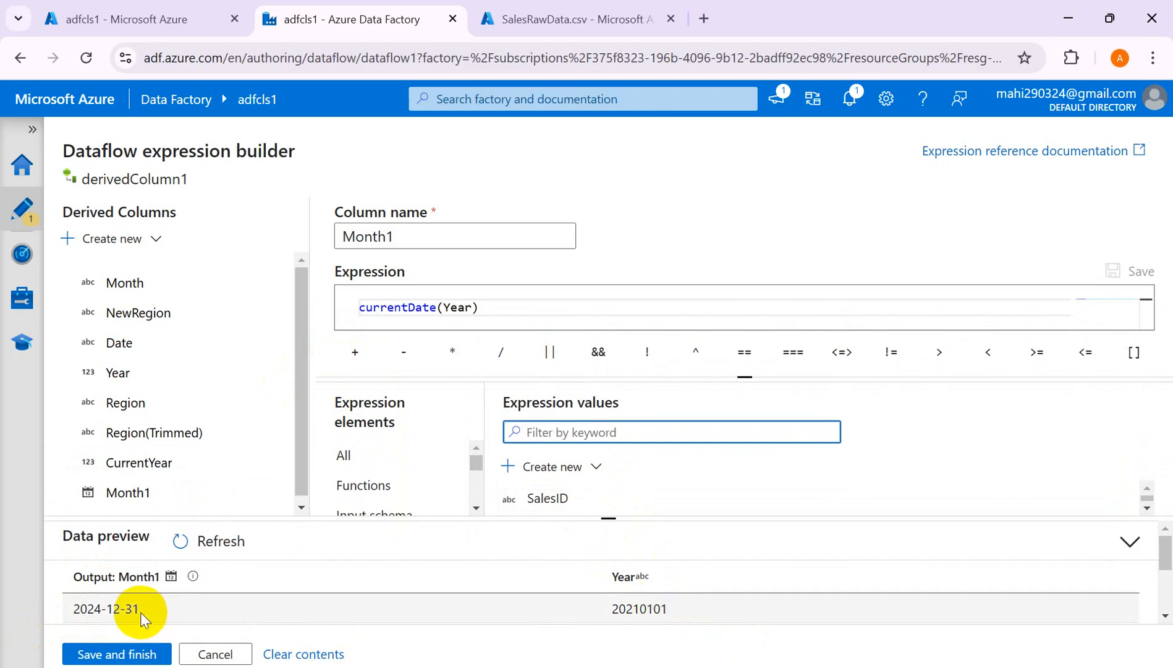
pyautogui.click(449, 309)
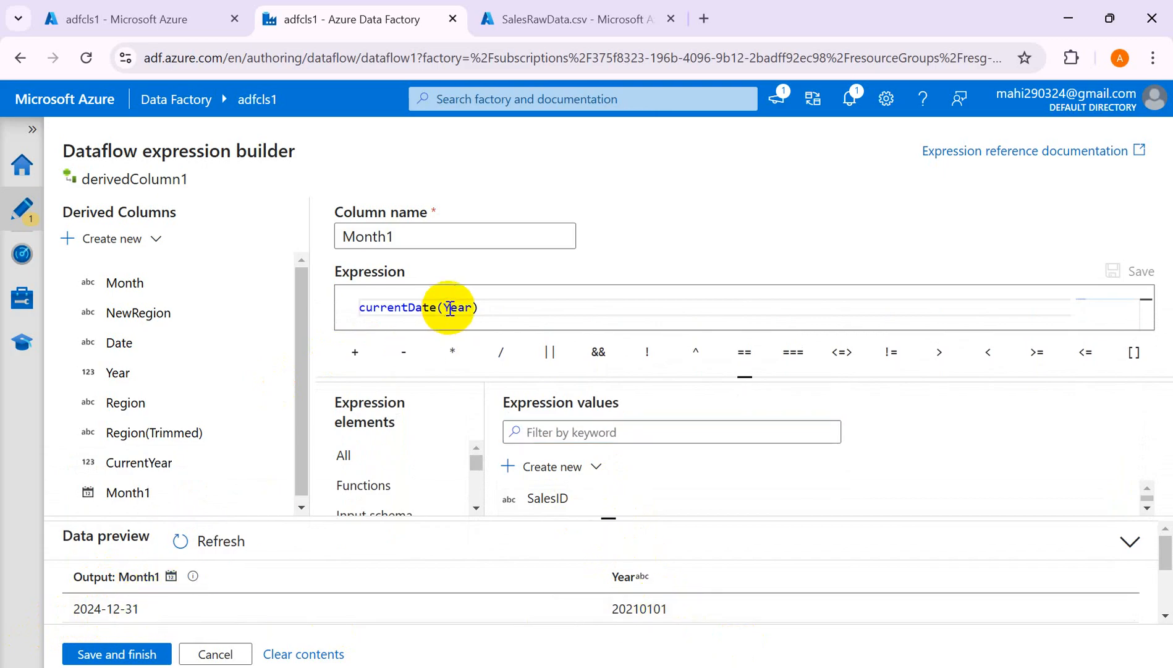
pyautogui.click(487, 302)
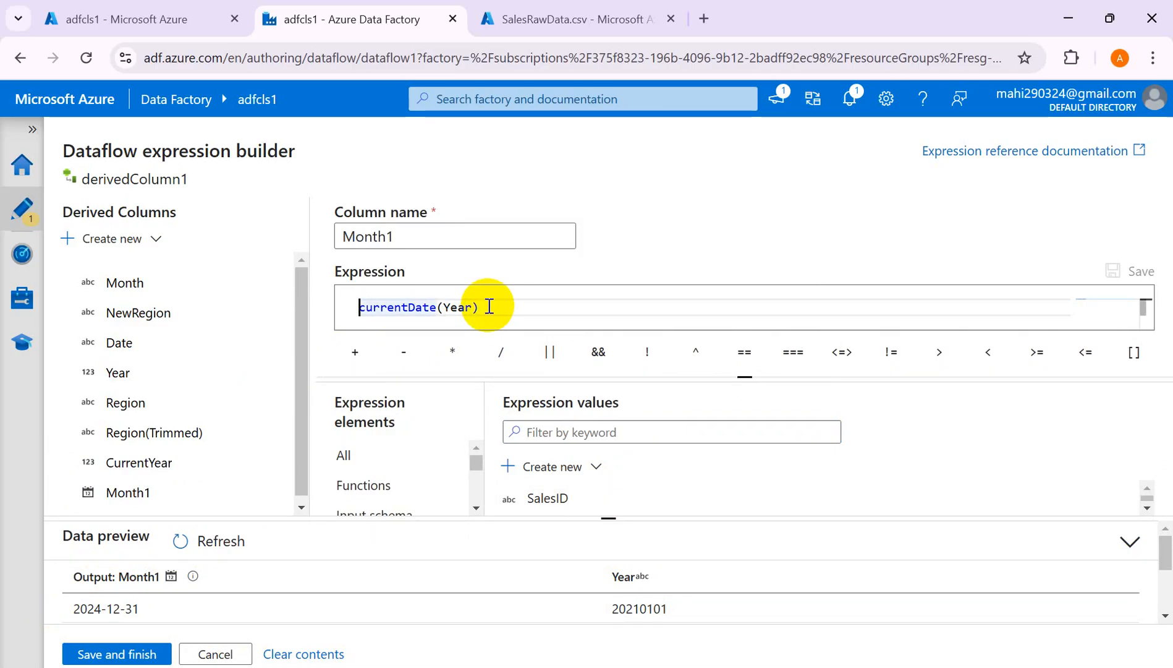
pyautogui.write('month')
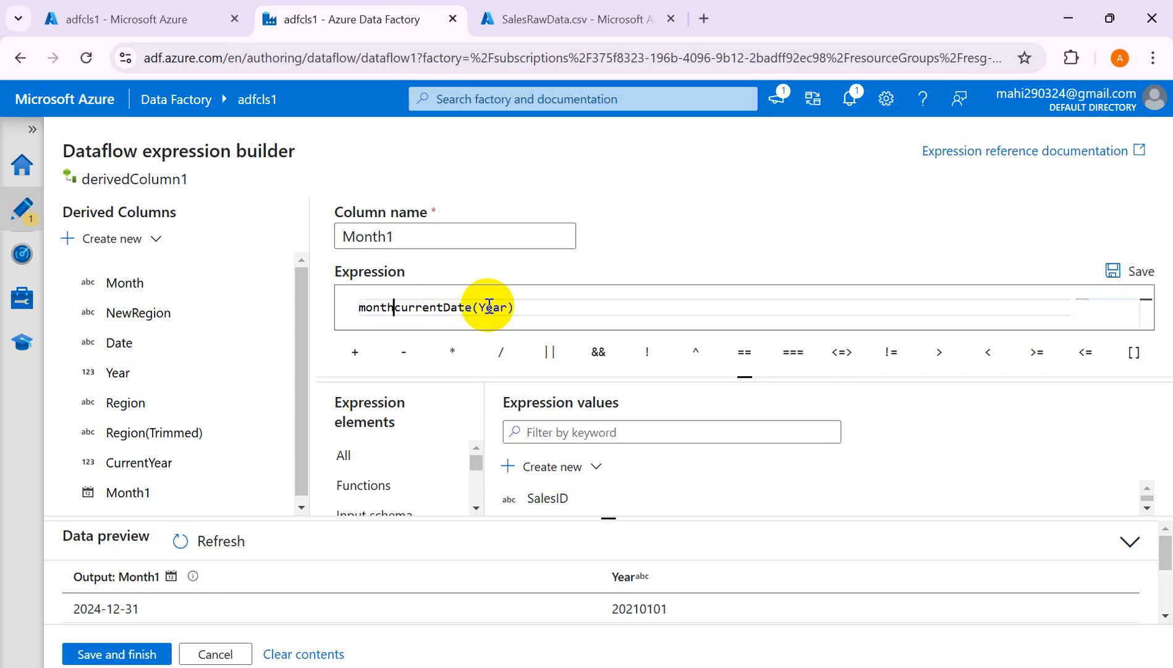
pyautogui.press('BackSpace')
pyautogui.press('BackSpace')
pyautogui.press('BackSpace')
pyautogui.press('BackSpace')
pyautogui.press('BackSpace')
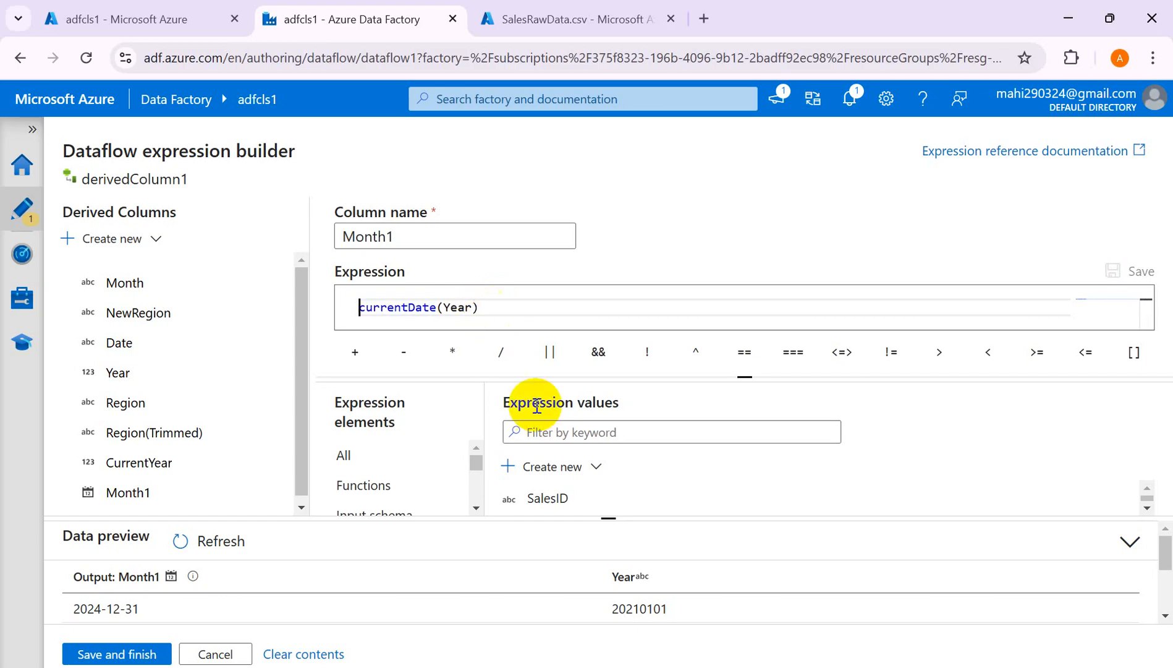
# Step: Find the month function in the expression values and wrap it around the existing expression to read month(currentDate(Year))
pyautogui.click(550, 432)
pyautogui.write('month')
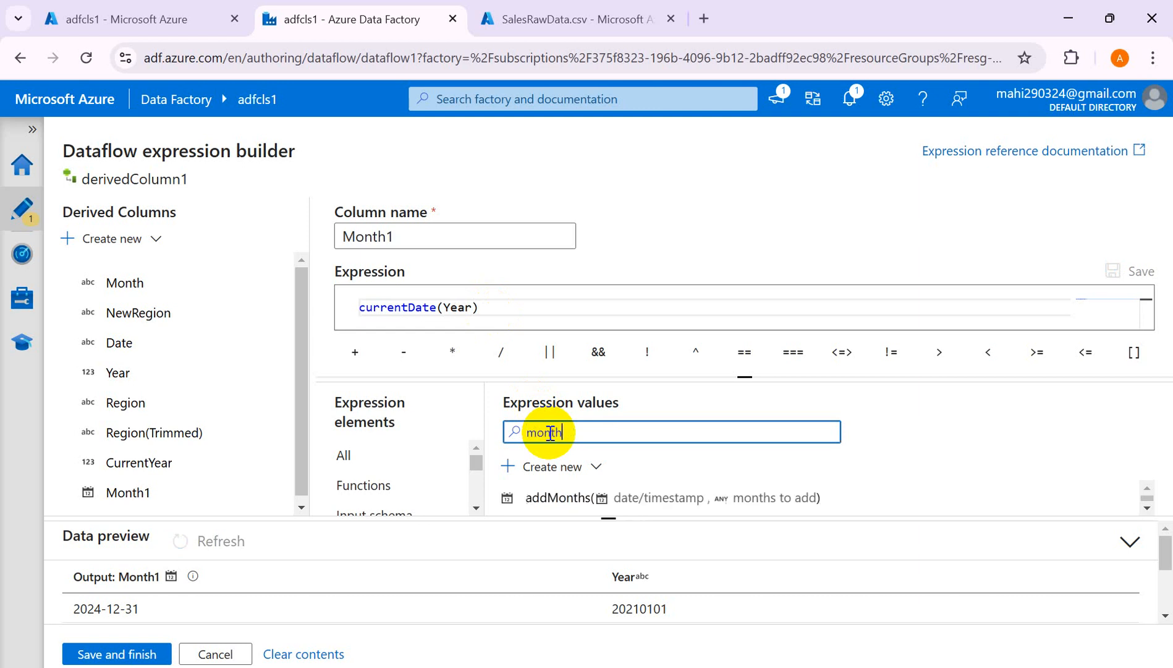
pyautogui.scroll(-3, 711, 497)
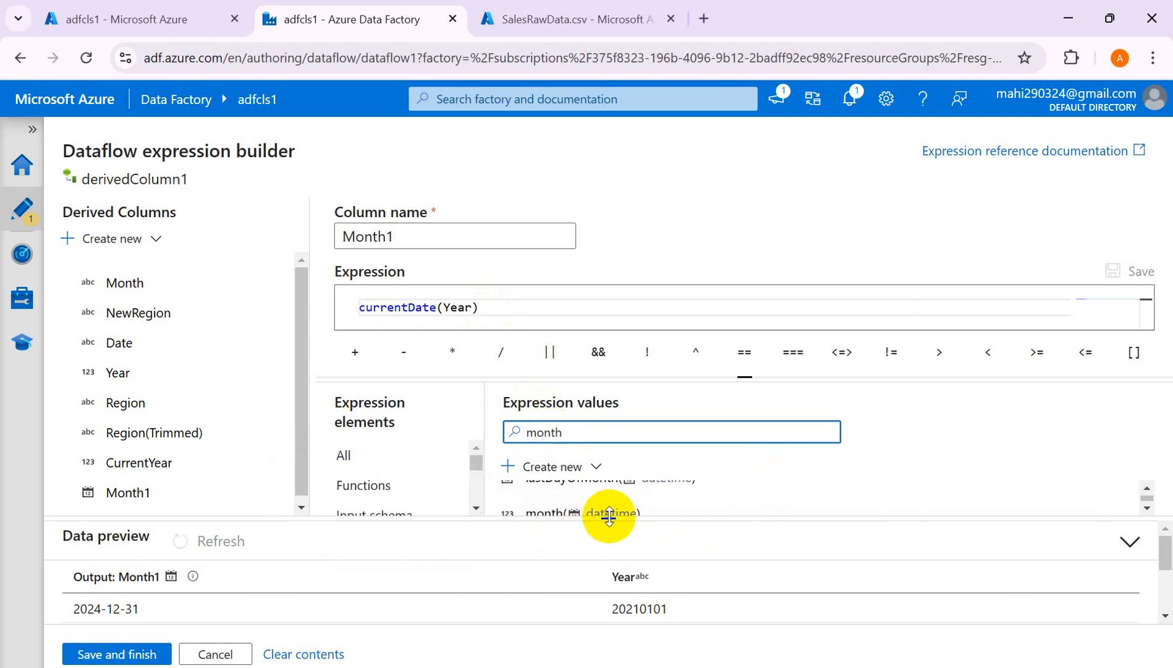
pyautogui.moveTo(612, 520); pyautogui.dragTo(612, 592)
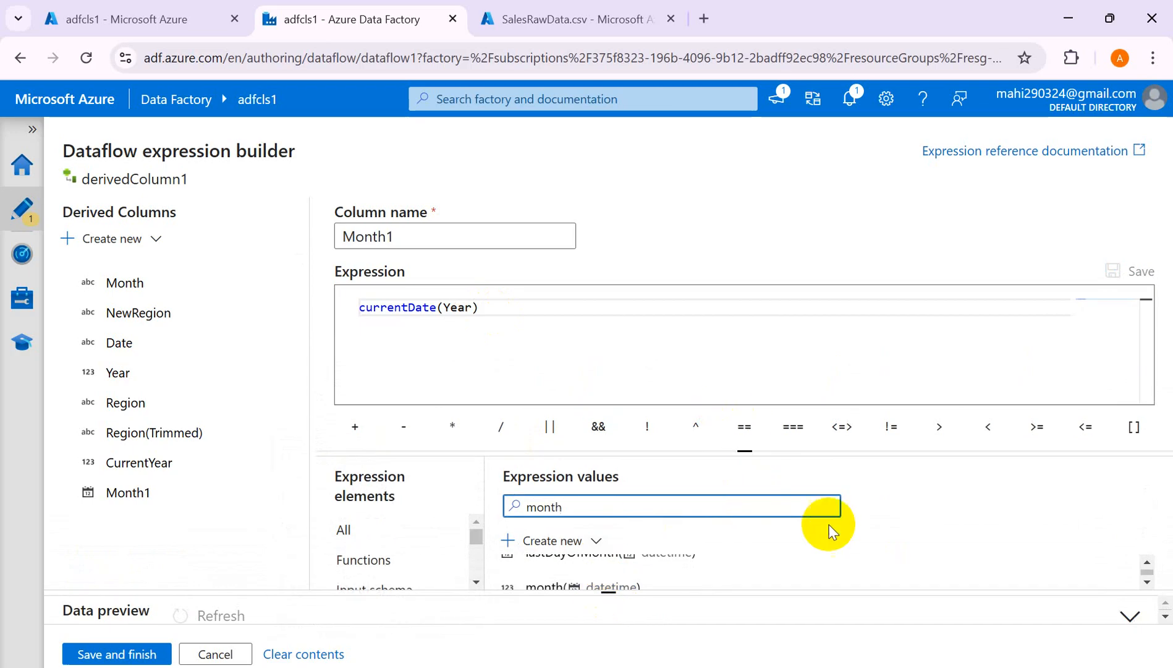
pyautogui.scroll(-1, 1116, 565)
pyautogui.scroll(1, 1115, 565)
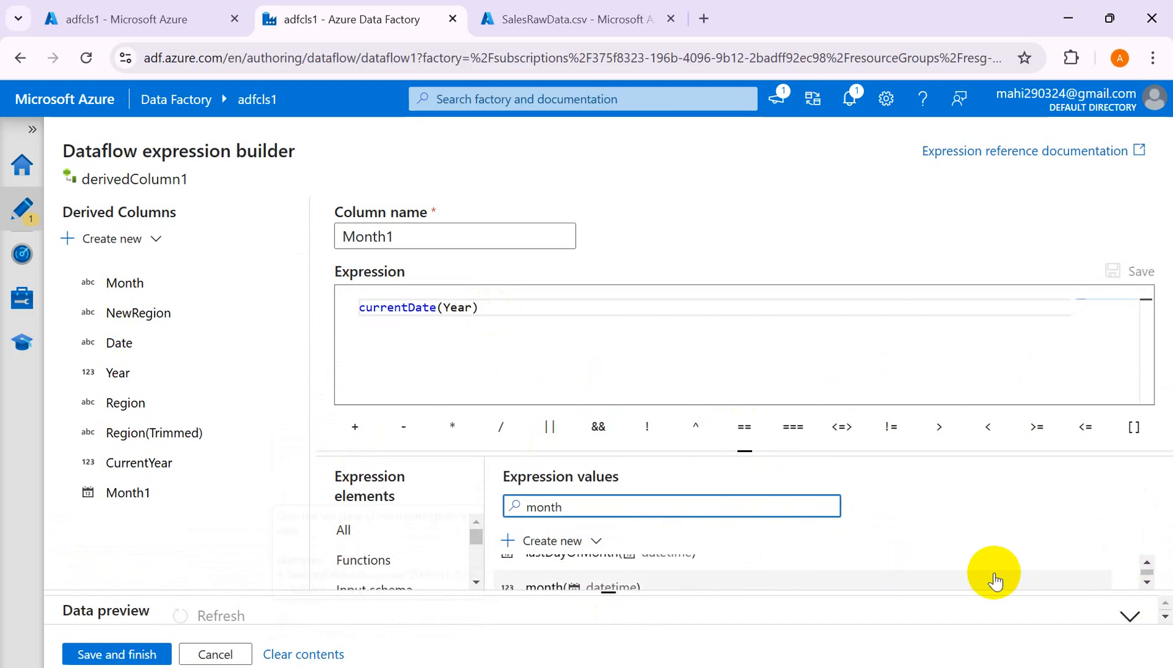
pyautogui.click(606, 587)
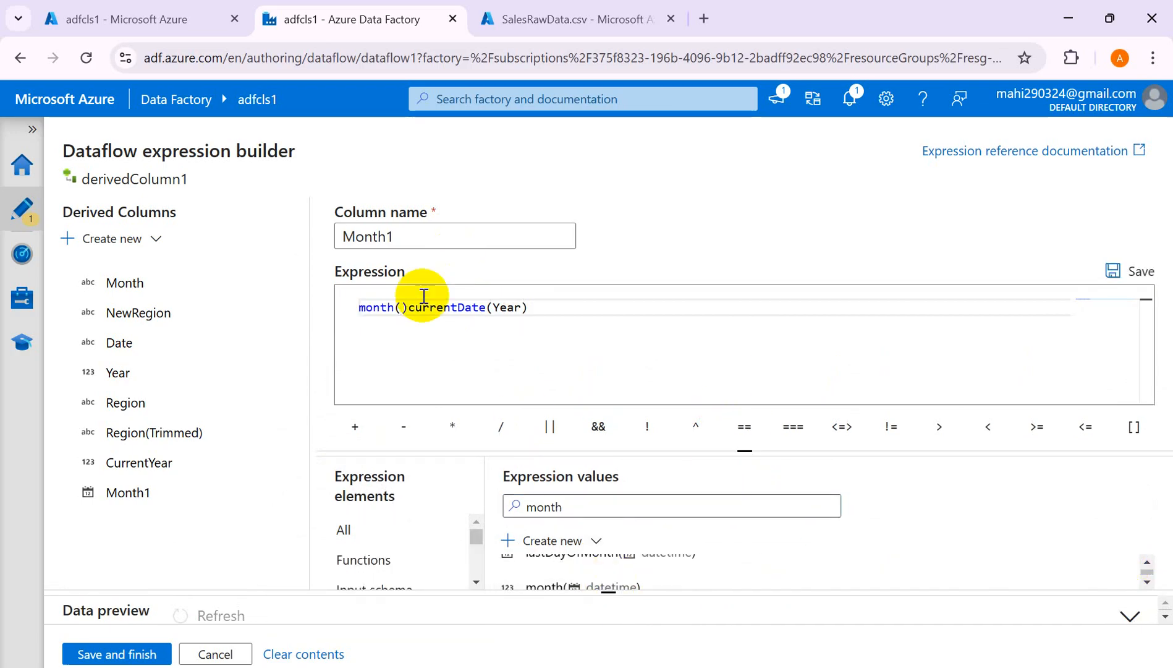
pyautogui.write(')')
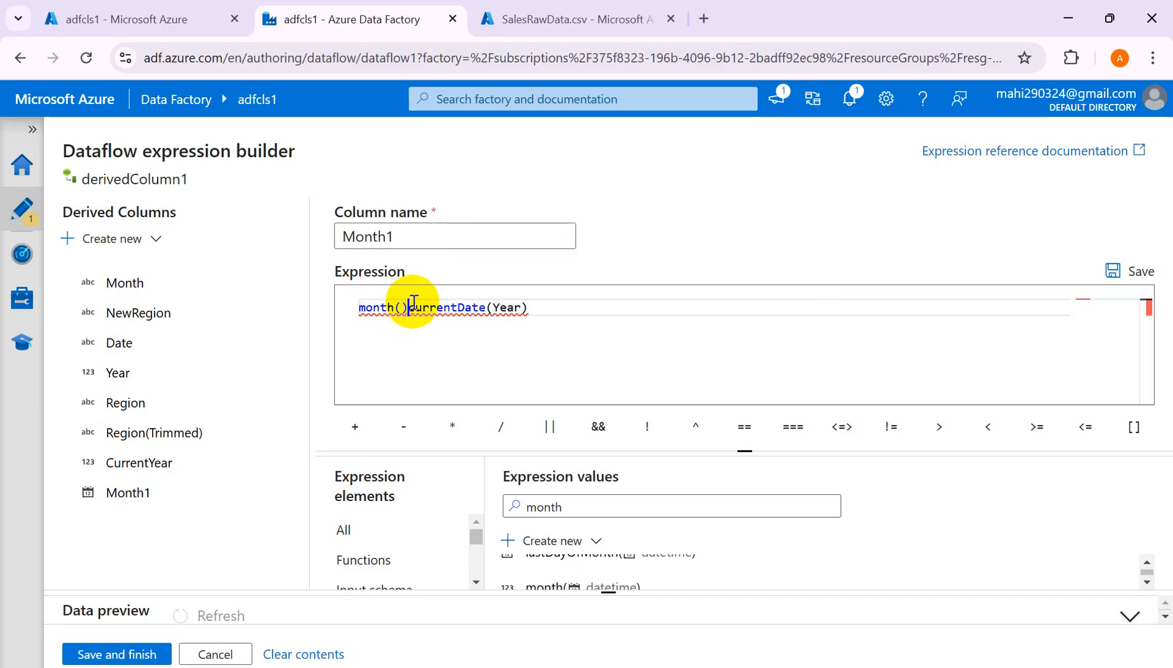
pyautogui.press('Delete')
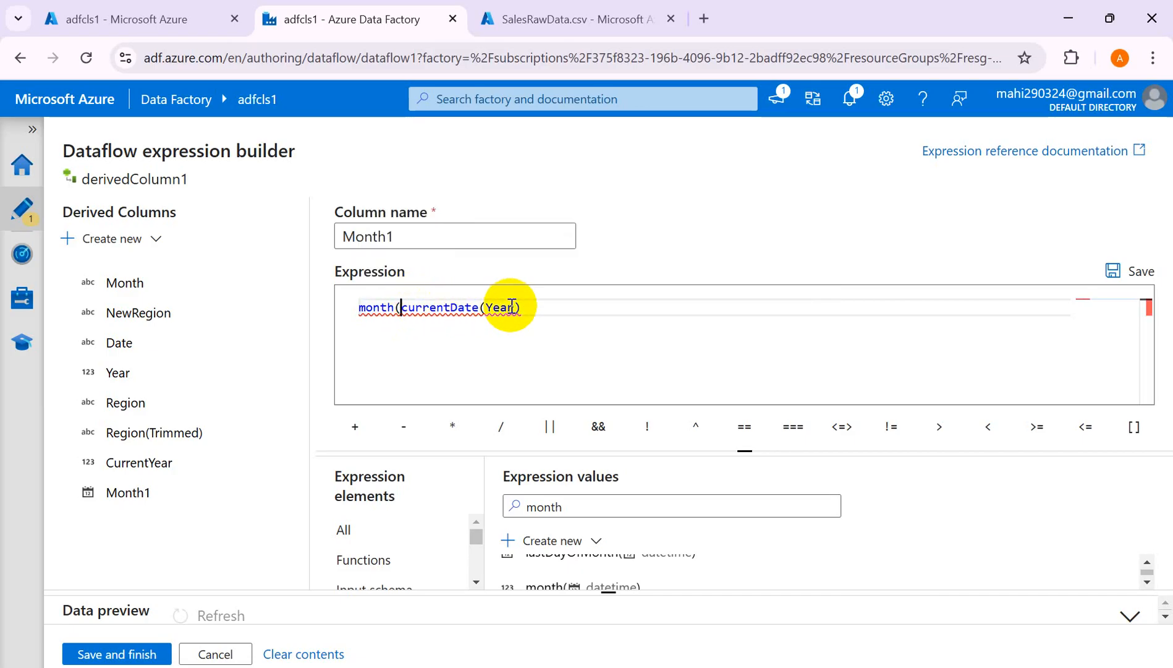
pyautogui.click(542, 309)
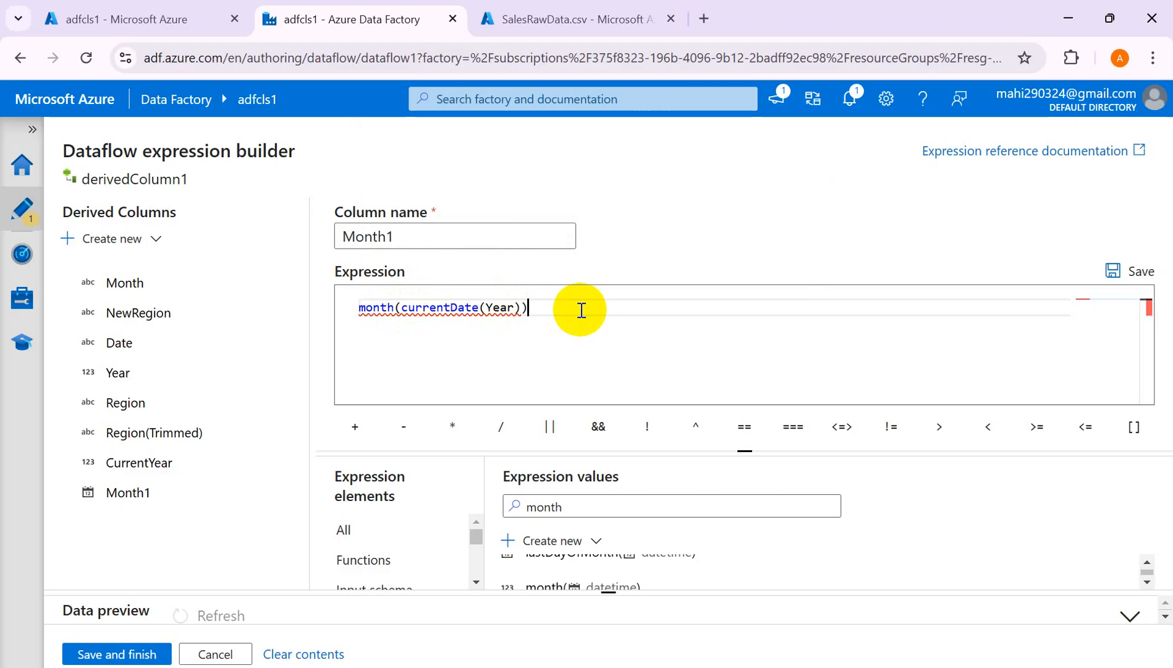
# Step: Save the month(currentDate(Year)) expression for Month1, refresh its data preview, and enlarge the preview area
pyautogui.click(1136, 271)
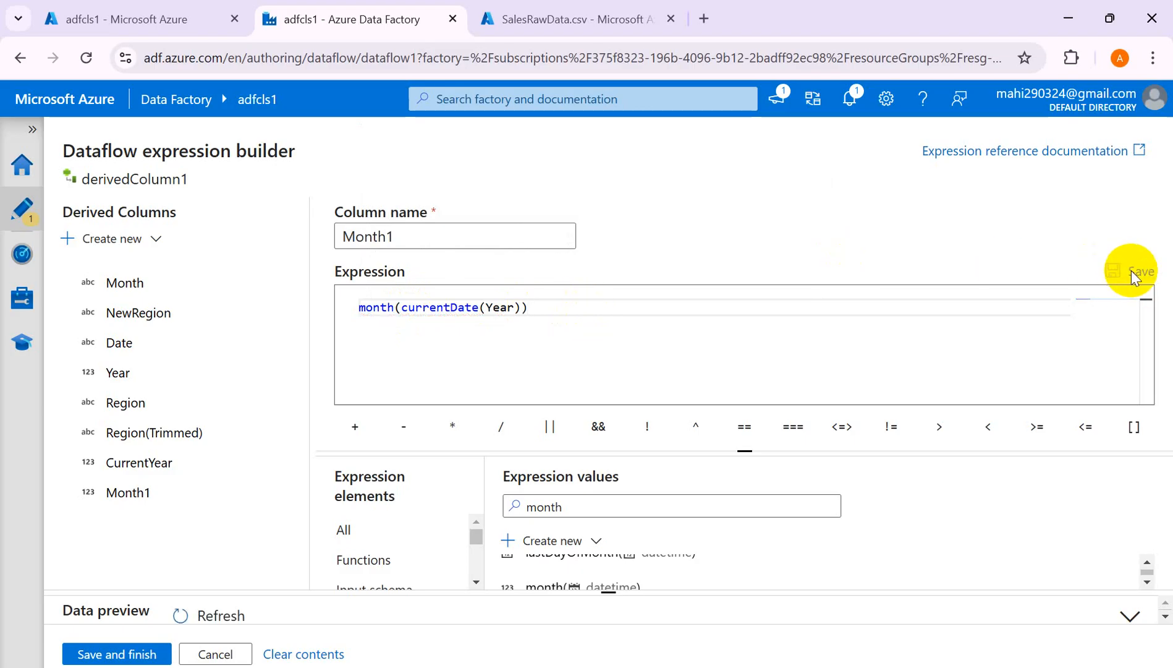
pyautogui.click(210, 614)
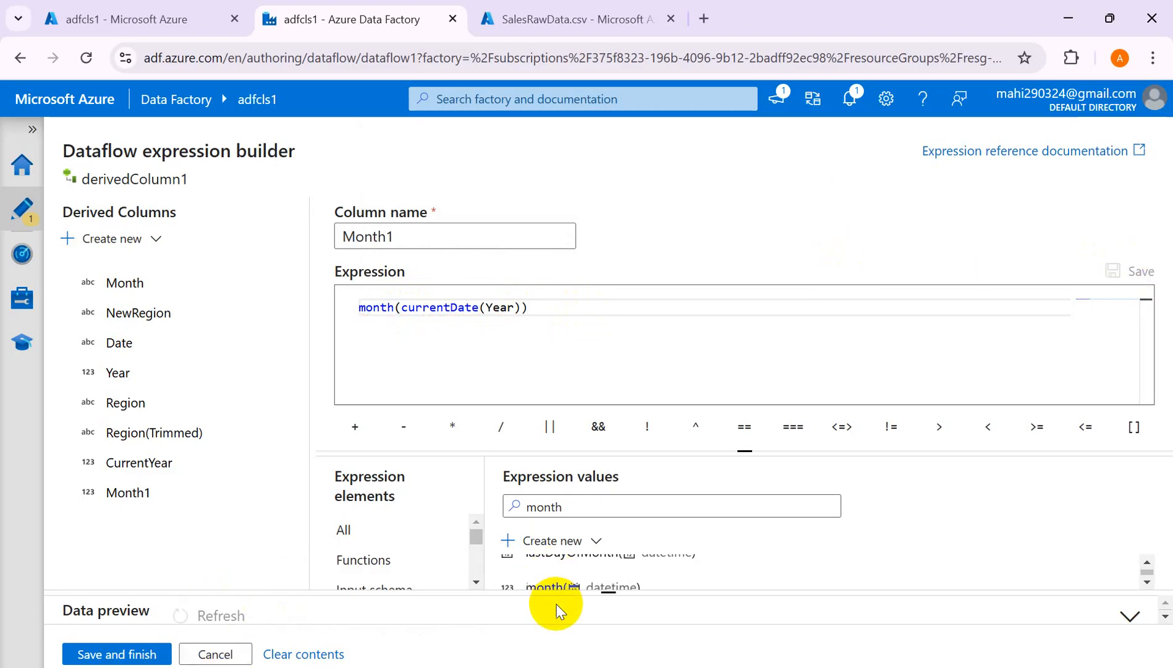
pyautogui.moveTo(607, 592)
pyautogui.mouseDown()
pyautogui.moveTo(637, 398)
pyautogui.moveTo(614, 521)
pyautogui.mouseUp()
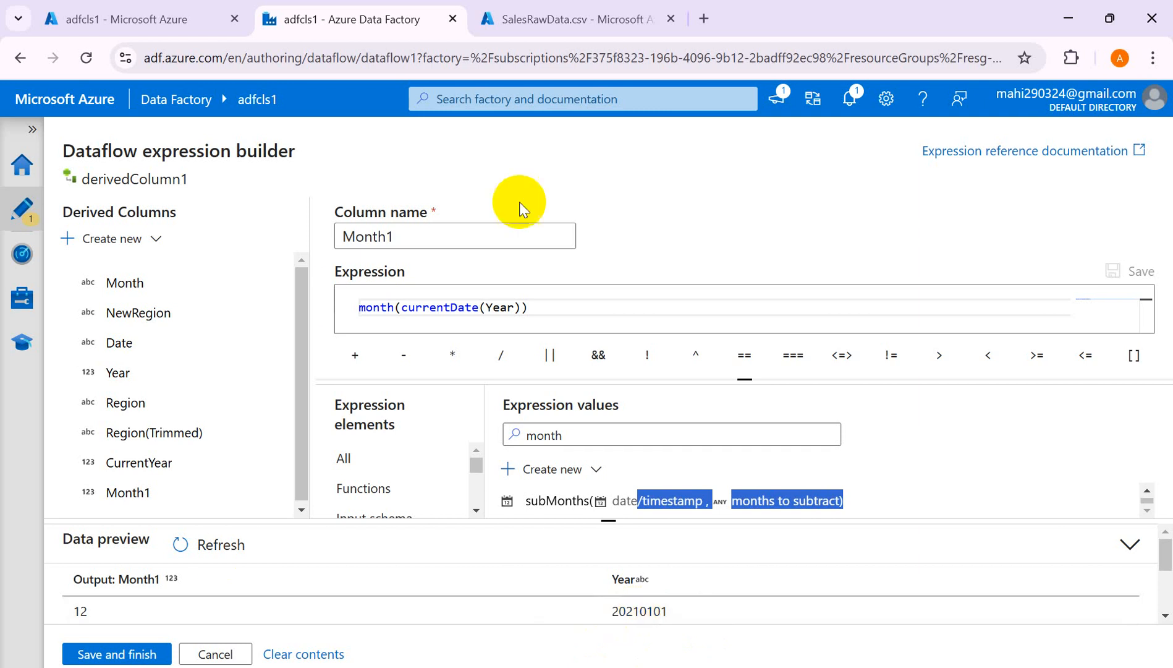
# Step: Remove the Year argument so the Month1 expression reads month(currentDate()), and refresh its data preview
pyautogui.click(515, 308)
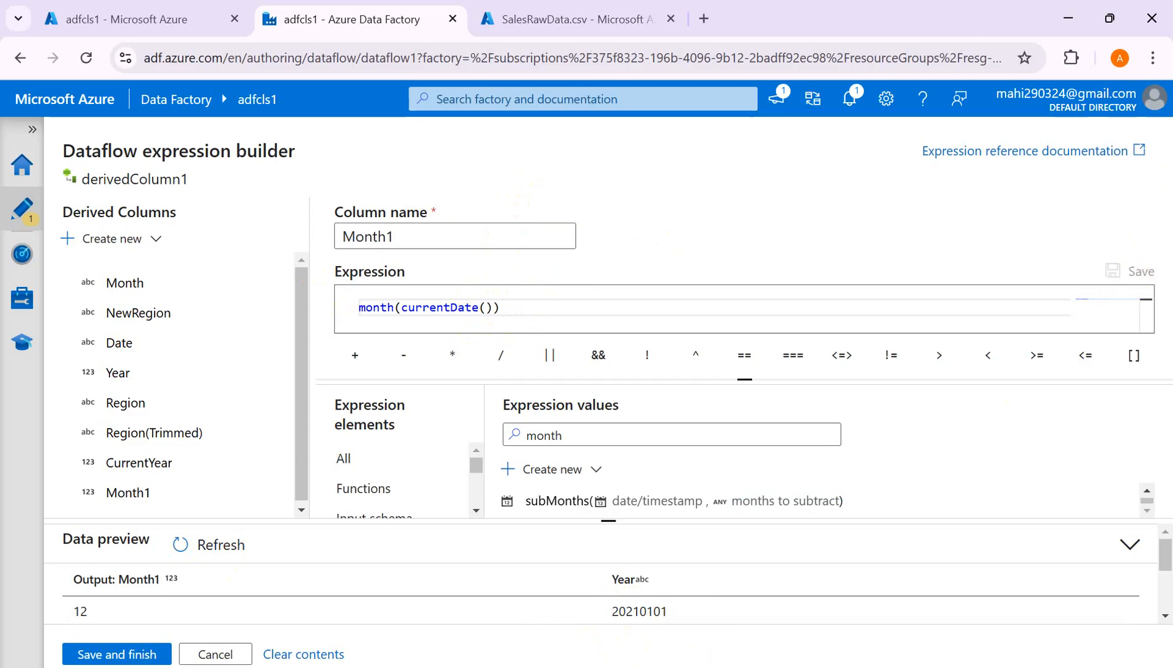
pyautogui.click(180, 546)
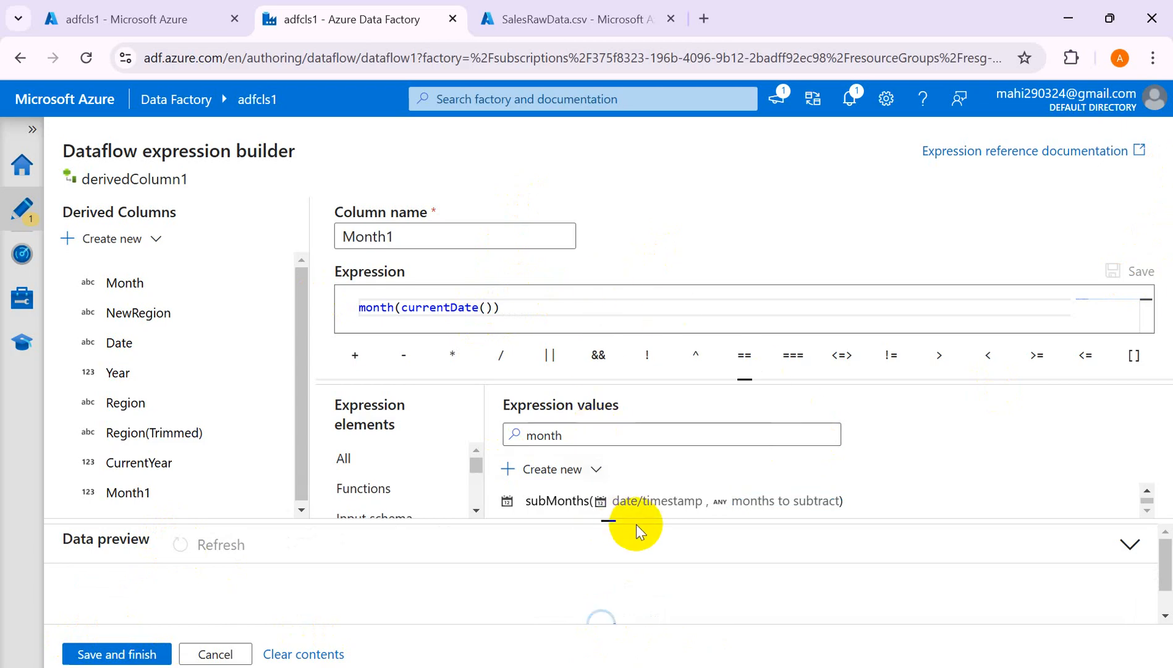
pyautogui.moveTo(609, 519); pyautogui.dragTo(610, 485)
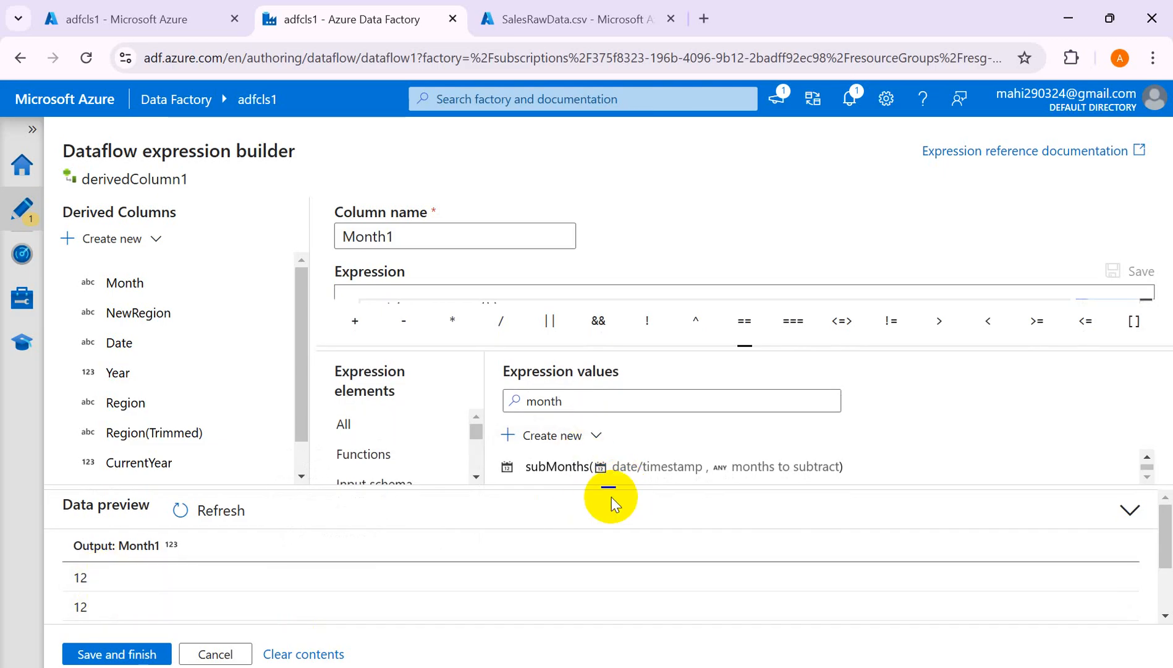
pyautogui.moveTo(610, 488); pyautogui.dragTo(547, 540)
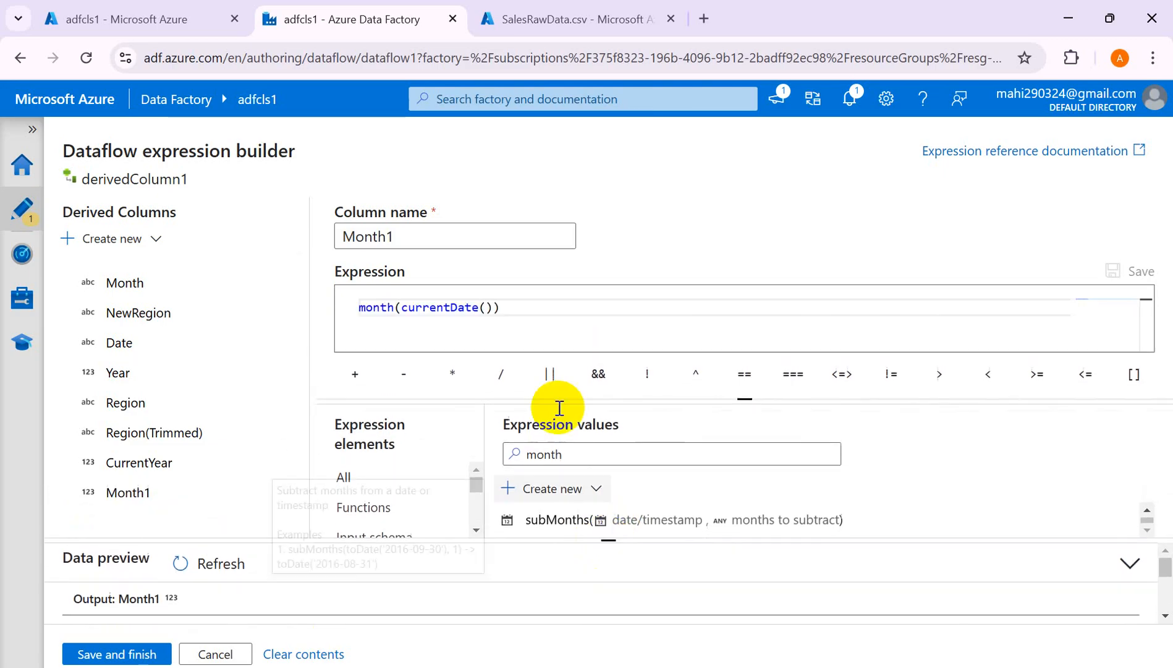
# Step: Replace currentDate() inside the month function with the suggested toDate function, and clear its string placeholder
pyautogui.press('BackSpace')
pyautogui.press('BackSpace')
pyautogui.press('BackSpace')
pyautogui.press('BackSpace')
pyautogui.press('BackSpace')
pyautogui.press('BackSpace')
pyautogui.press('BackSpace')
pyautogui.press('BackSpace')
pyautogui.press('BackSpace')
pyautogui.press('BackSpace')
pyautogui.press('BackSpace')
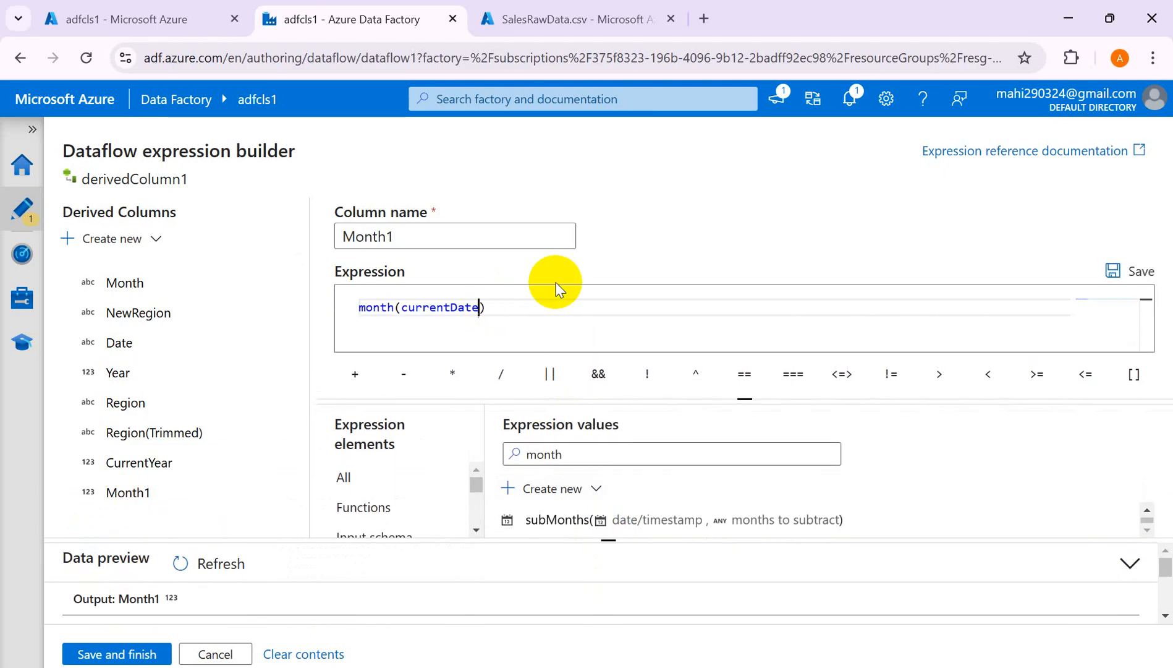
pyautogui.press('BackSpace')
pyautogui.press('BackSpace')
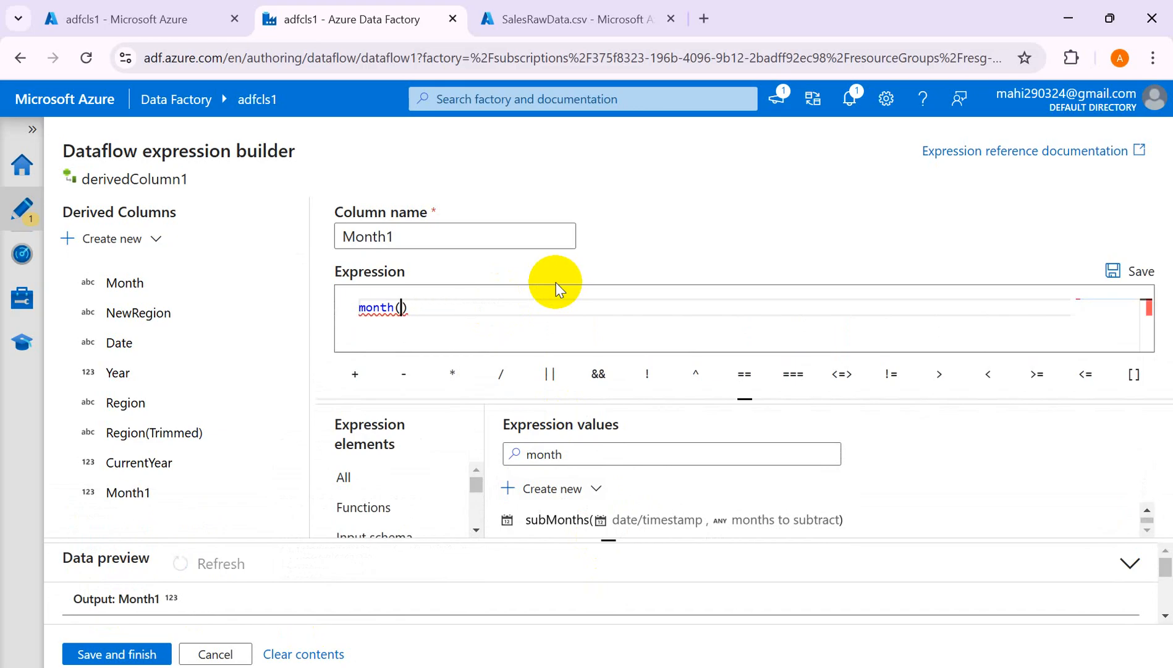
pyautogui.write('to')
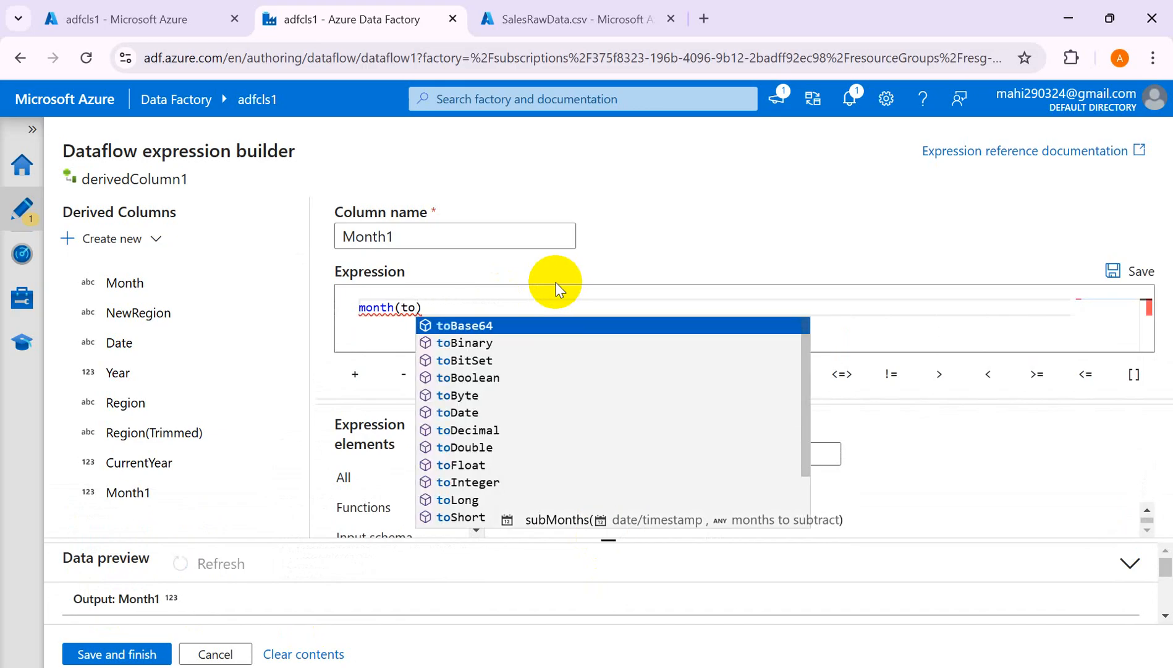
pyautogui.write('da')
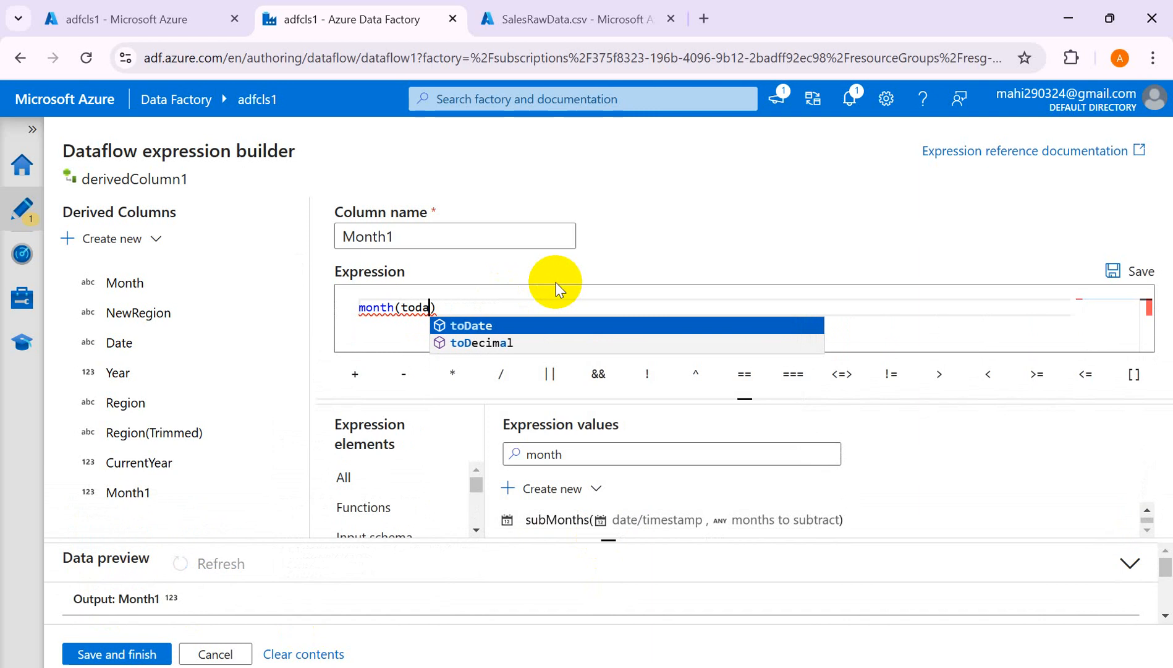
pyautogui.click(498, 325)
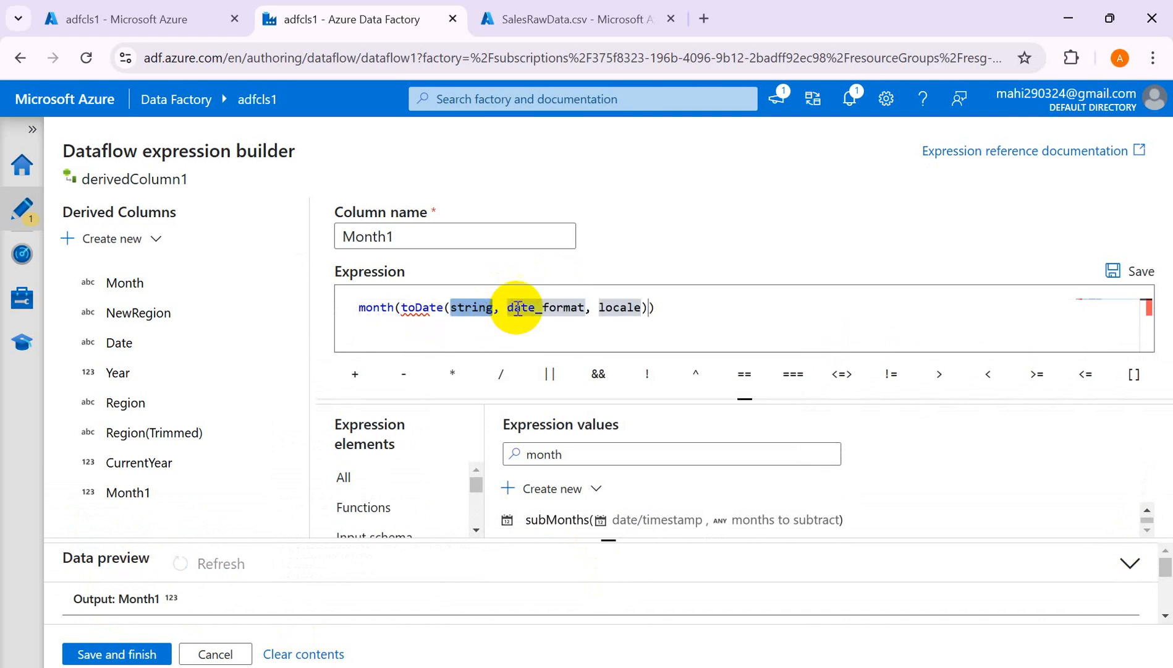
pyautogui.press('BackSpace')
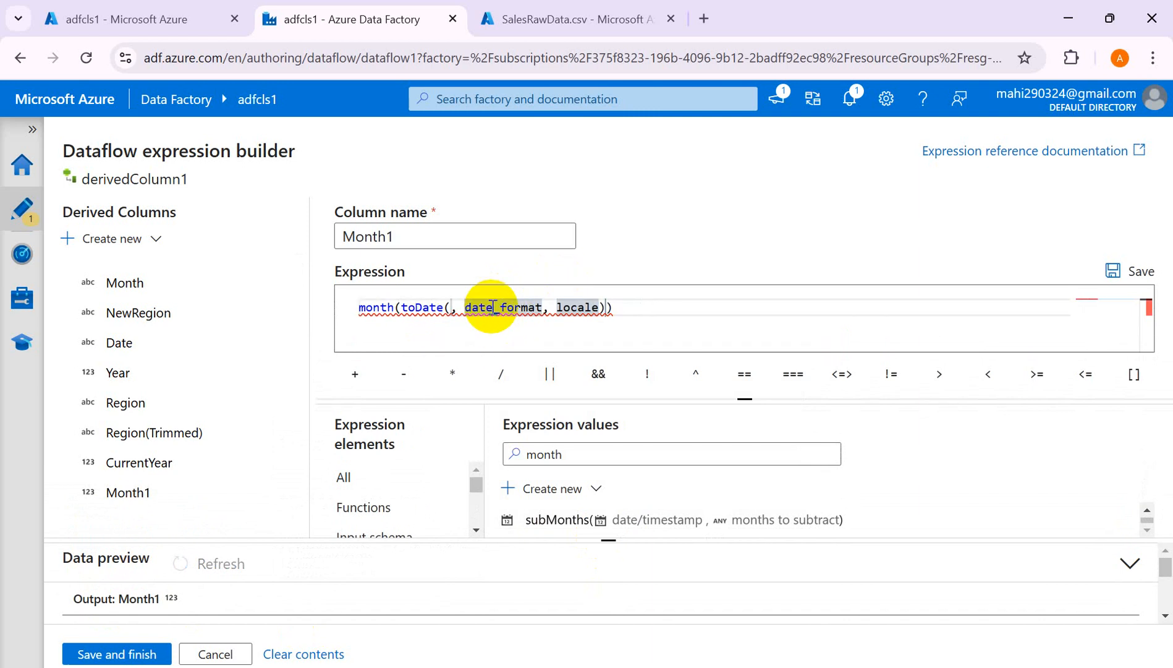
# Step: Replace the month keyword with "yea" in the expression values filter, and clear the filter again
pyautogui.click(342, 476)
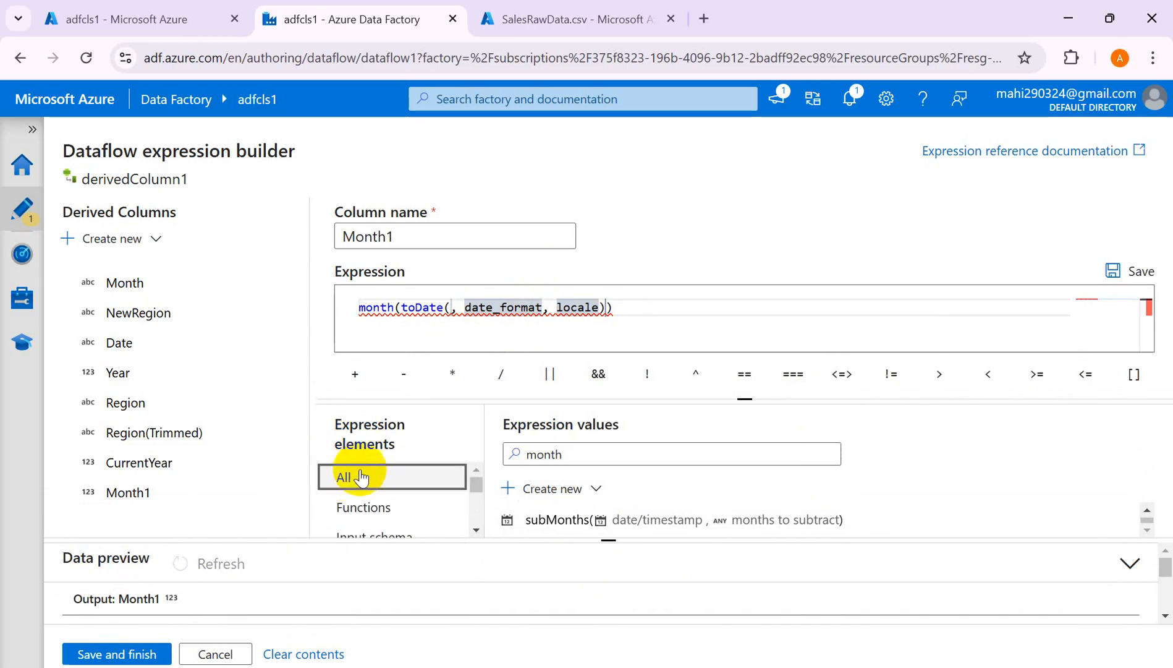
pyautogui.moveTo(586, 464); pyautogui.dragTo(481, 457)
pyautogui.press('BackSpace')
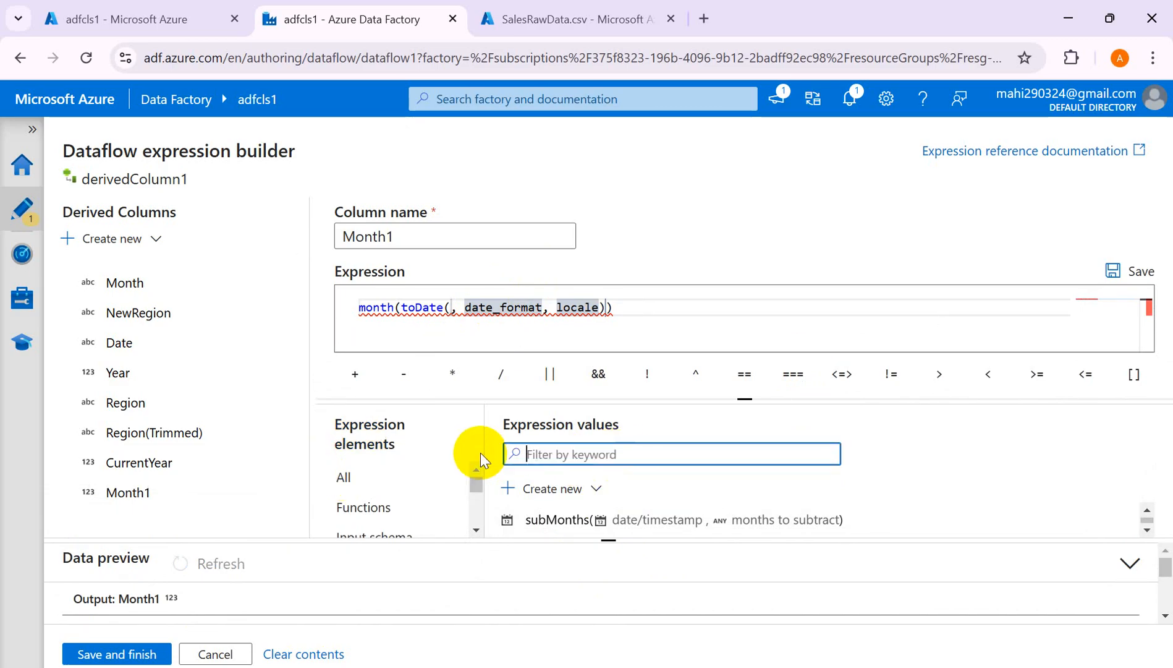
pyautogui.write('yea')
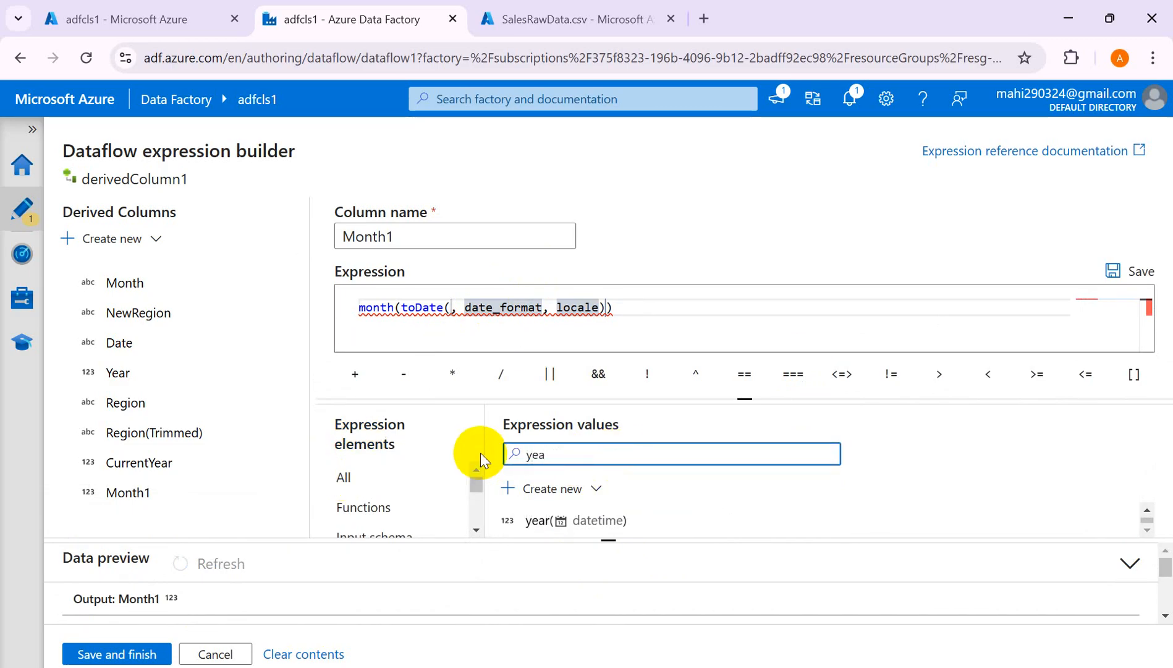
pyautogui.press('BackSpace')
pyautogui.press('BackSpace')
pyautogui.press('BackSpace')
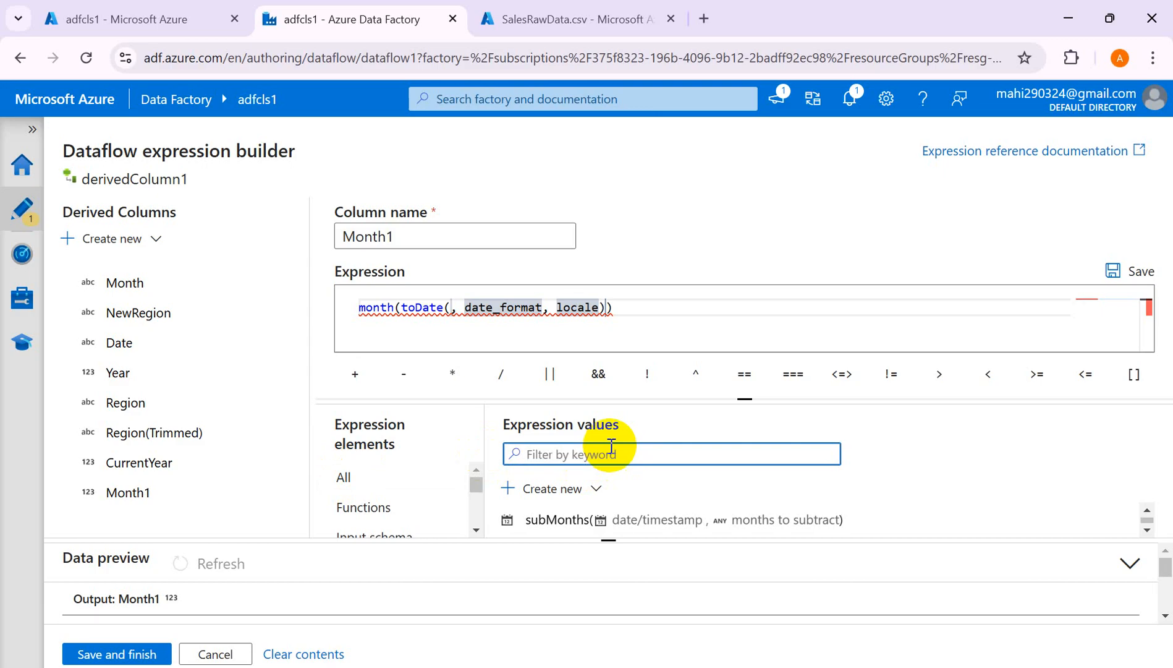
# Step: Find the Year column in the unfiltered expression values and insert it as the first argument of toDate
pyautogui.click(344, 477)
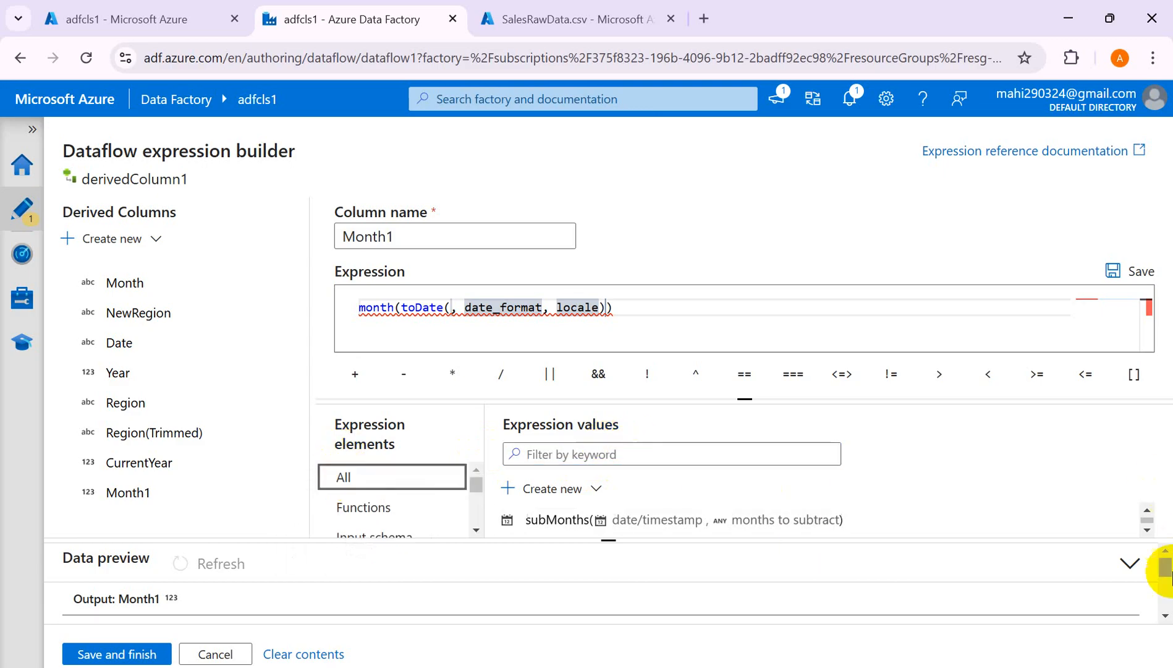
pyautogui.click(1148, 522)
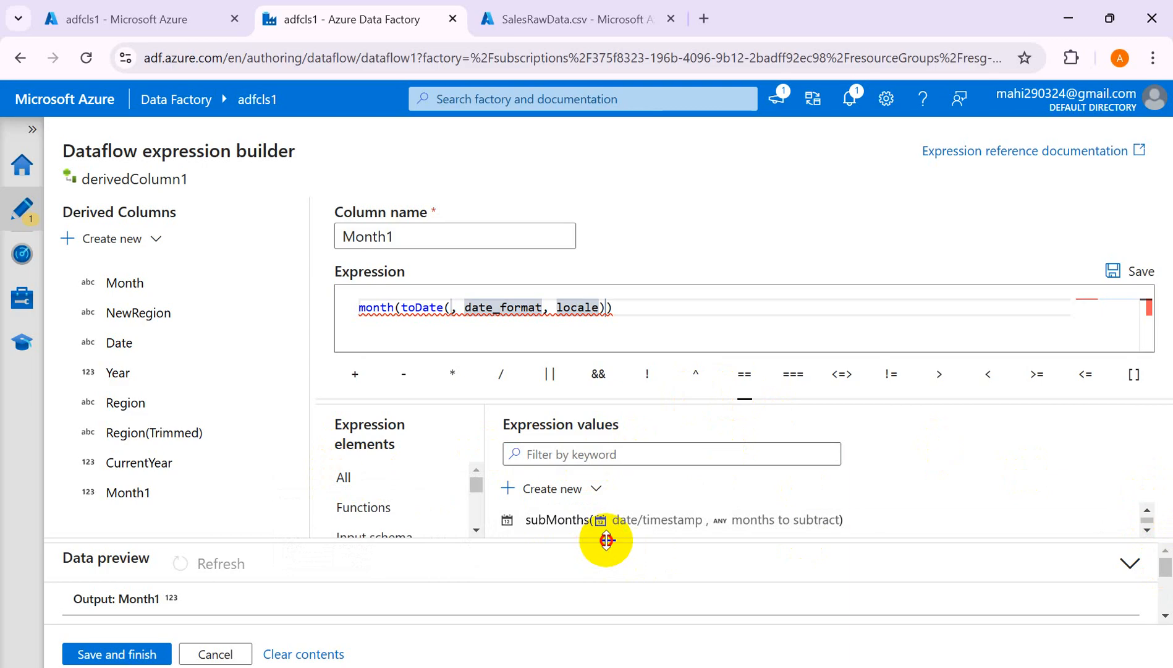
pyautogui.moveTo(607, 540); pyautogui.dragTo(605, 593)
pyautogui.scroll(-3, 995, 587)
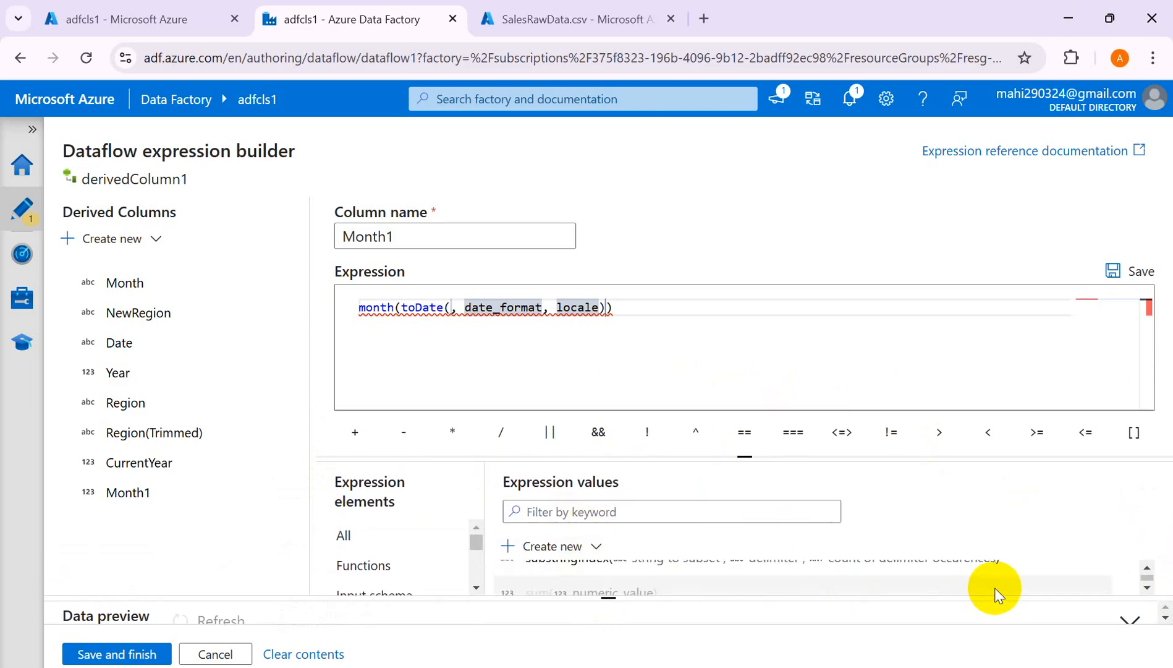
pyautogui.click(339, 537)
pyautogui.click(531, 517)
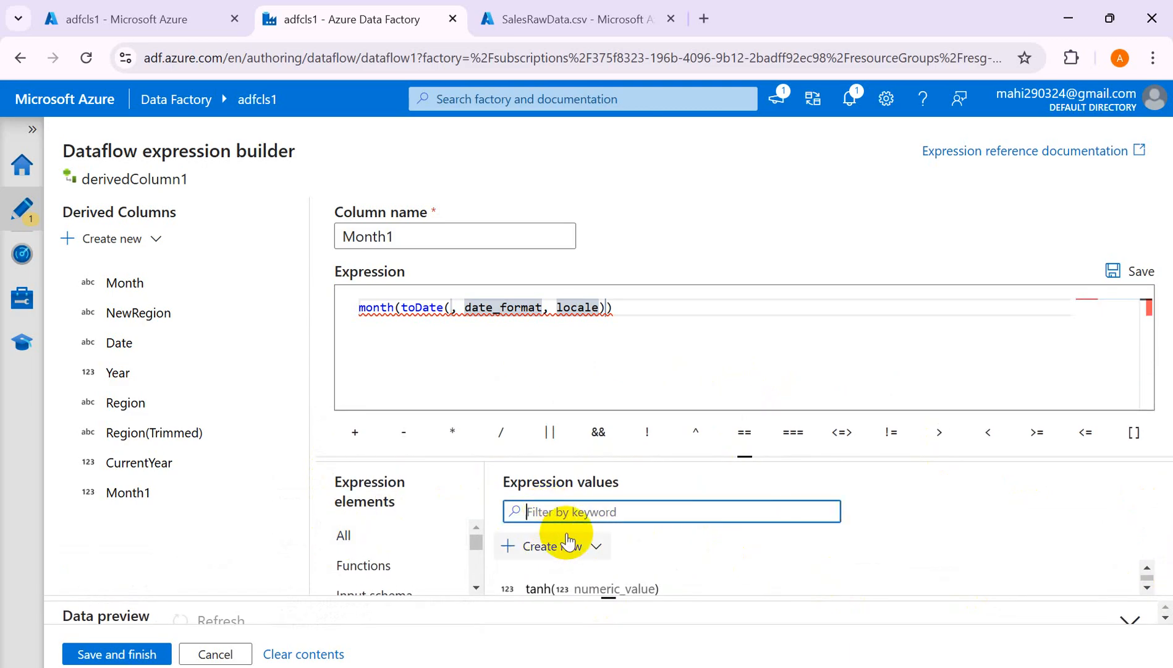
pyautogui.scroll(-2, 609, 566)
pyautogui.scroll(10, 632, 570)
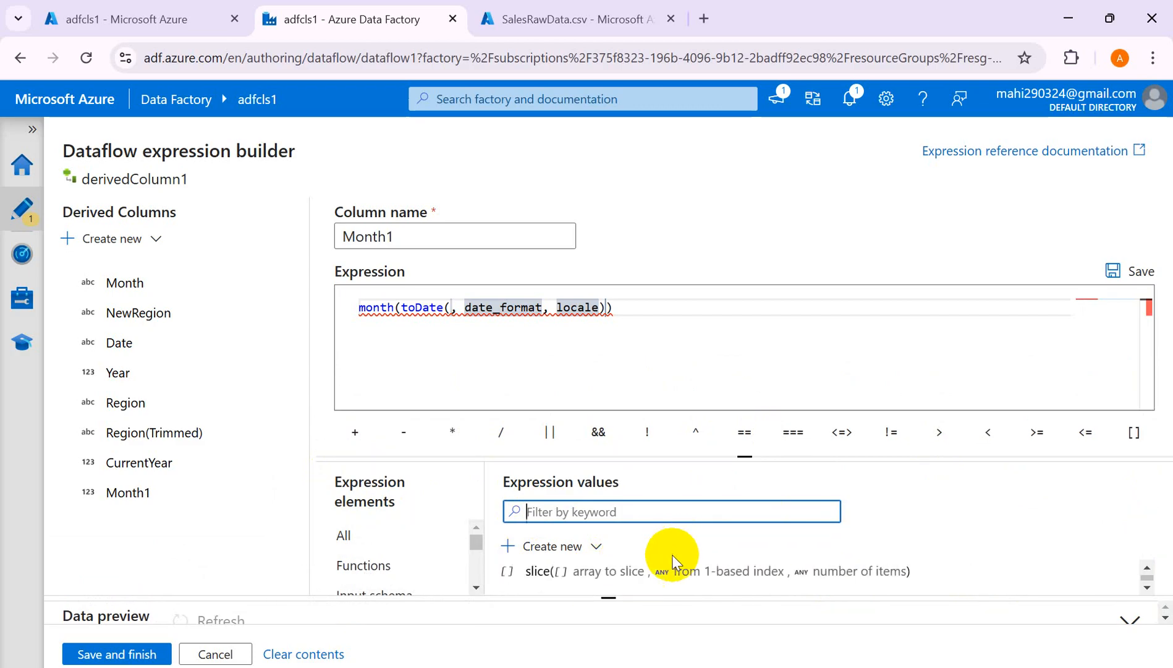
pyautogui.scroll(6, 643, 572)
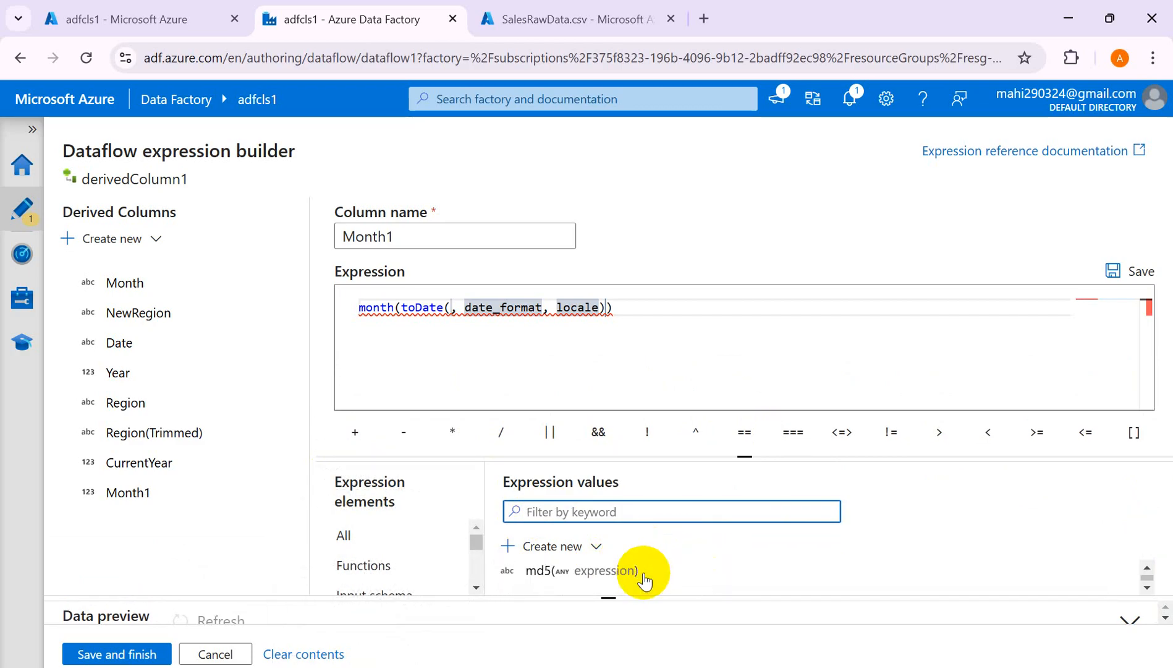
pyautogui.scroll(8, 638, 576)
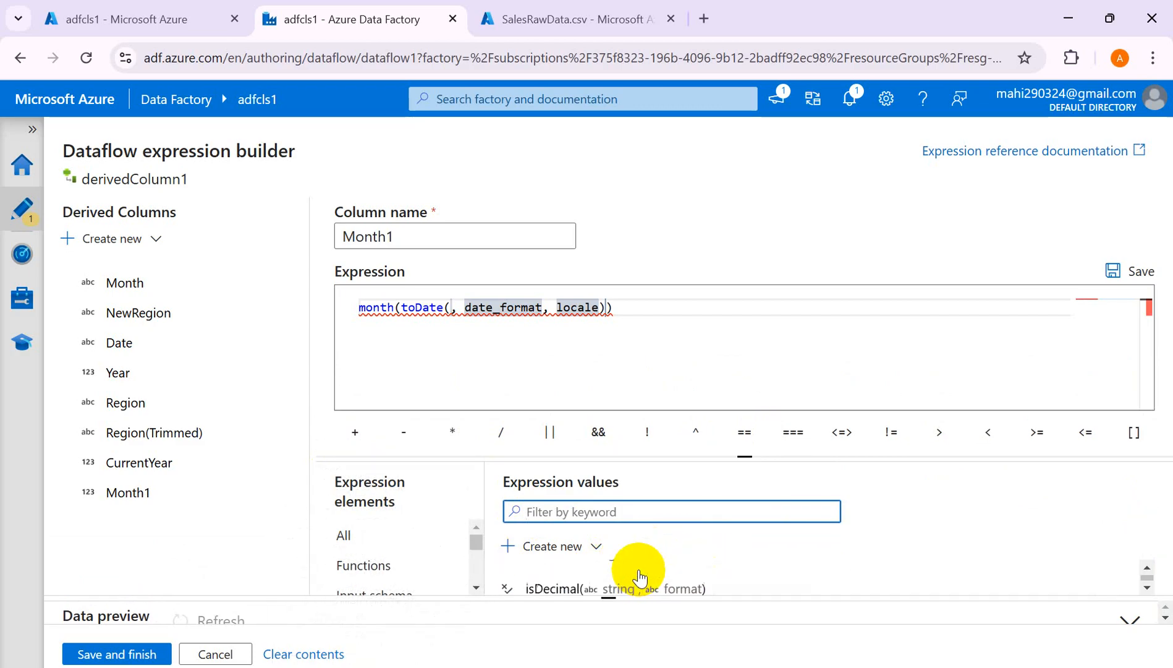
pyautogui.click(1149, 569)
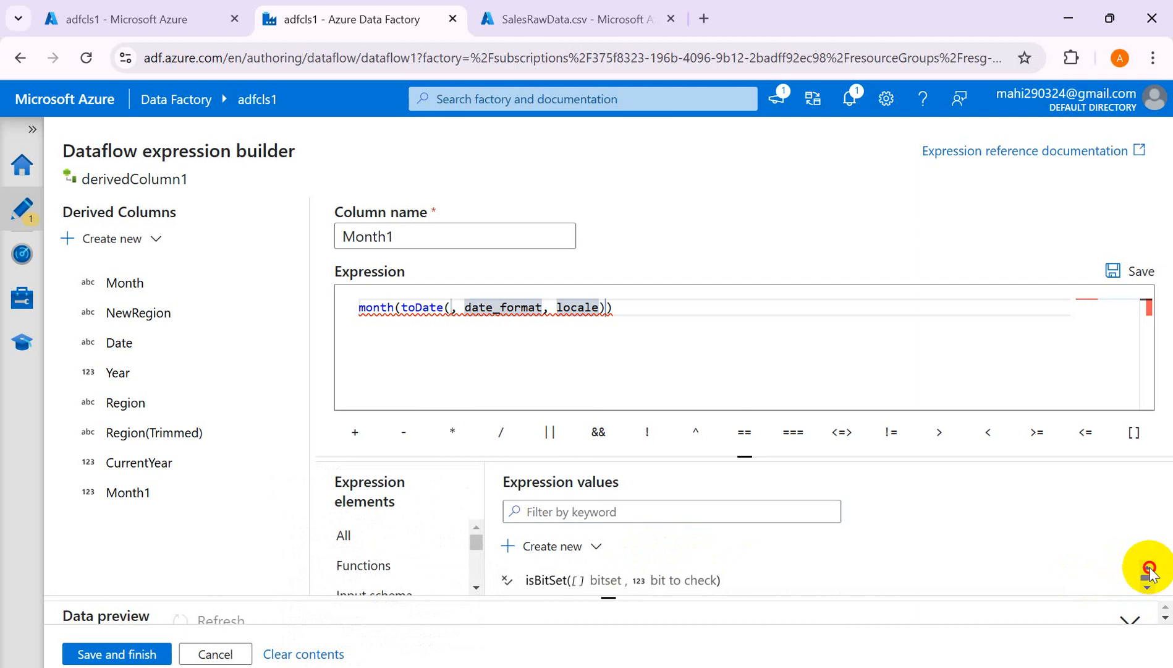
pyautogui.scroll(6, 1148, 570)
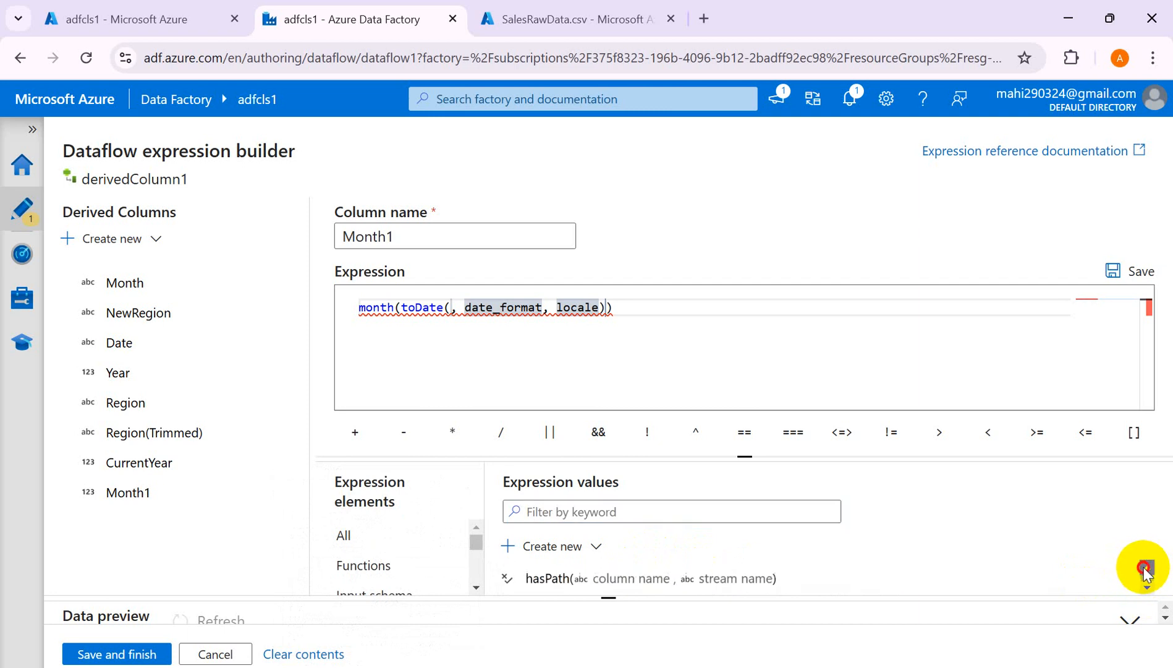
pyautogui.scroll(6, 1145, 572)
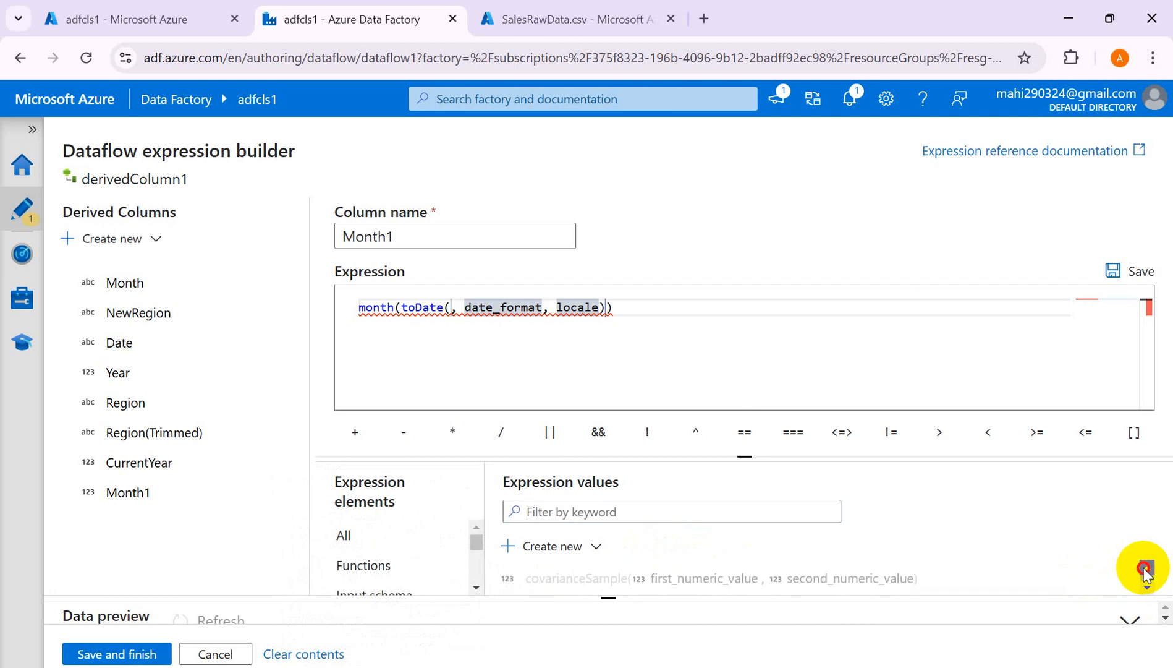
pyautogui.scroll(6, 1144, 572)
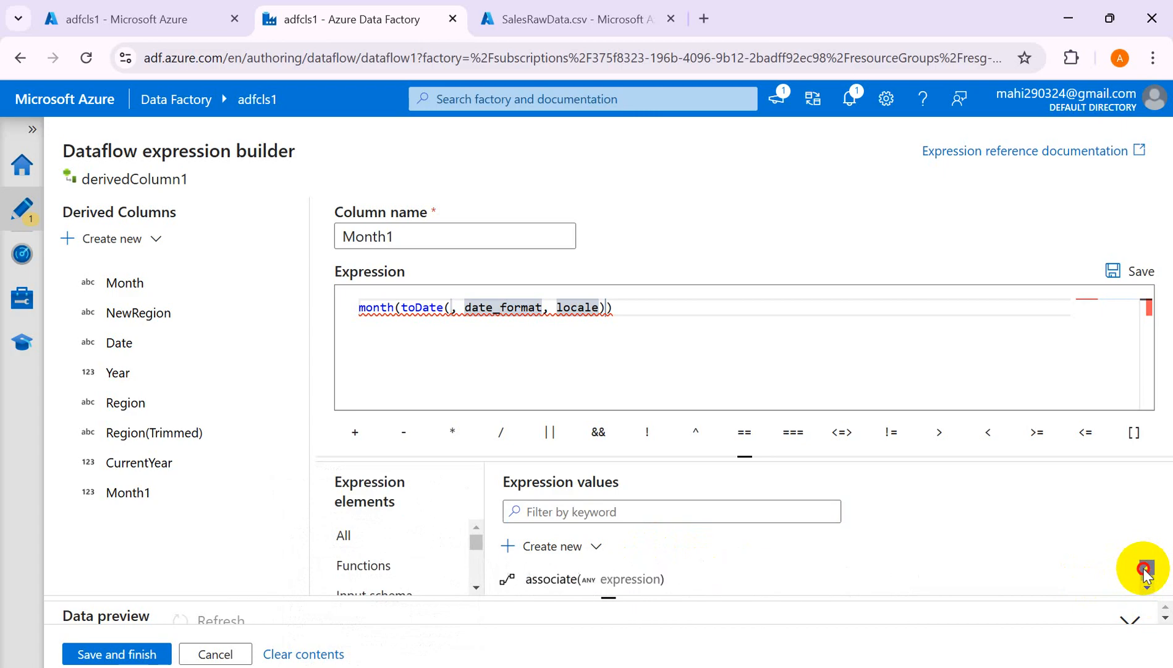
pyautogui.scroll(3, 1145, 572)
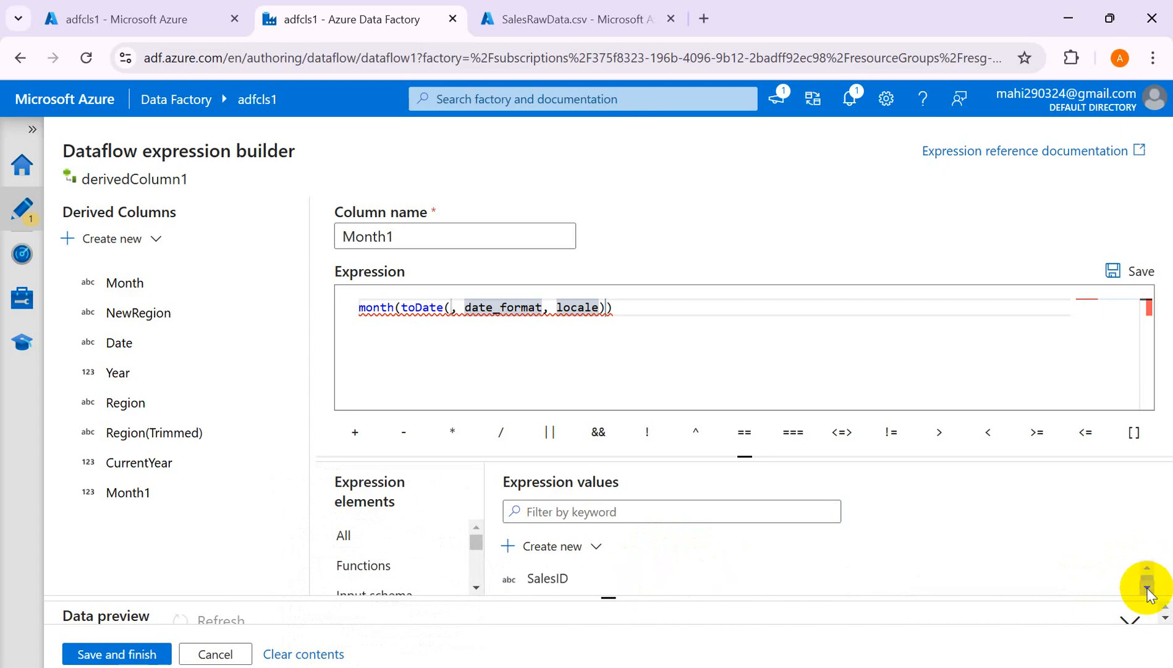
pyautogui.scroll(-3, 1145, 578)
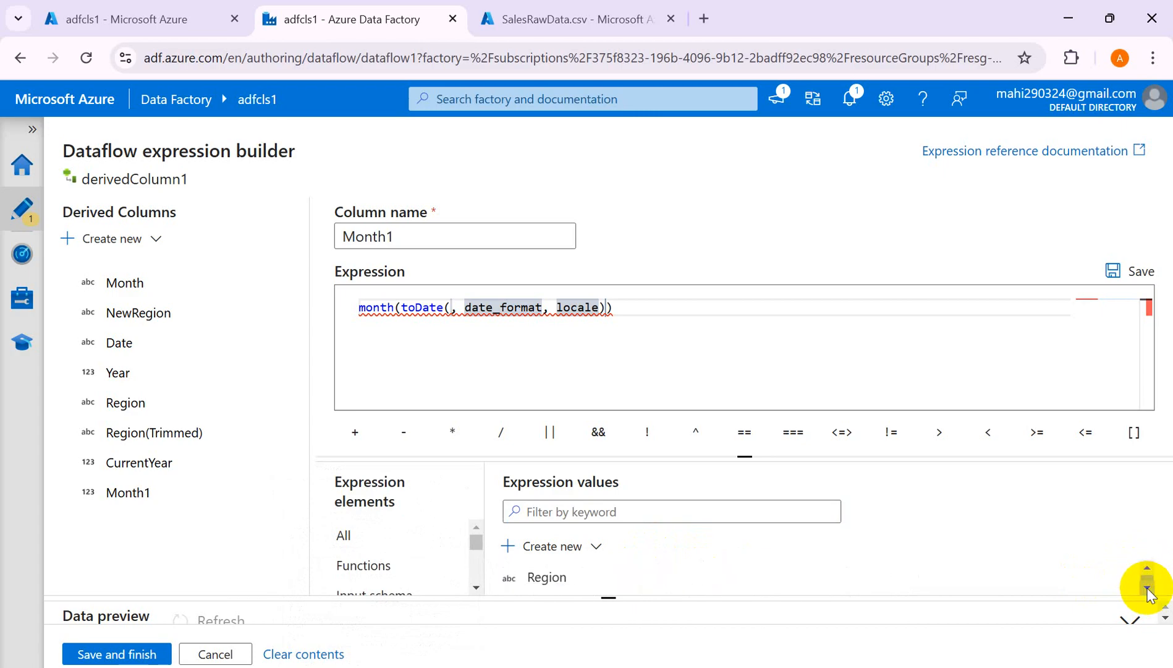
pyautogui.click(537, 576)
# Step: Replace the date_format placeholder in the Month1 expression's toDate function with the string 'yyyymmdd'
pyautogui.click(568, 306)
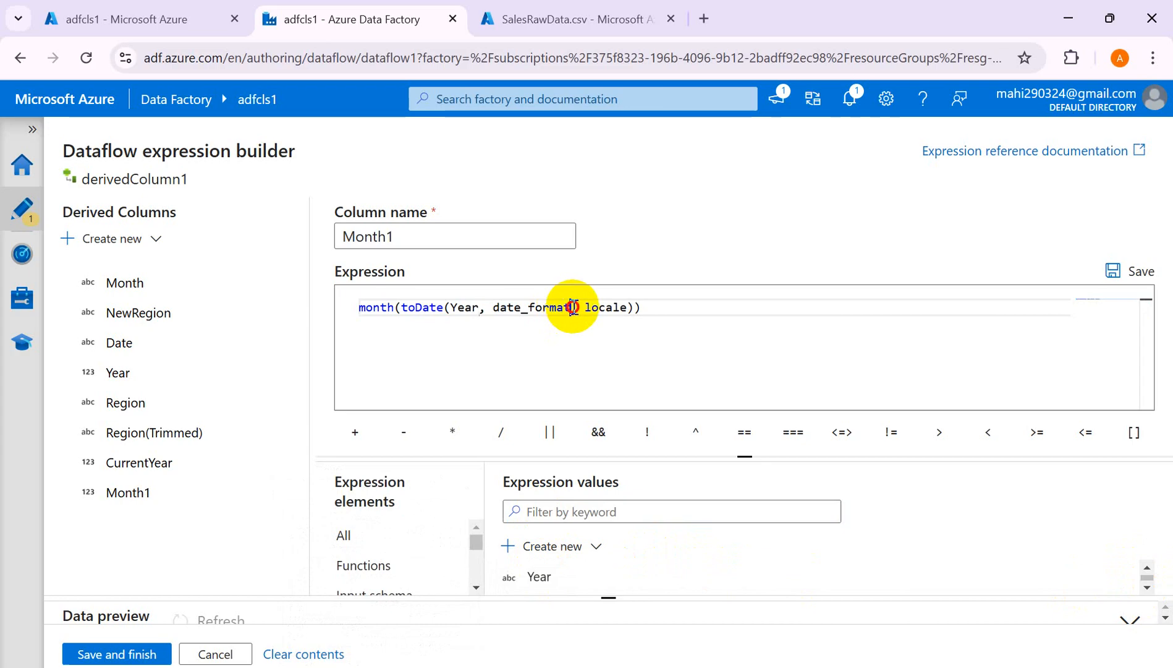
pyautogui.press('BackSpace')
pyautogui.press('BackSpace')
pyautogui.press('BackSpace')
pyautogui.press('BackSpace')
pyautogui.press('BackSpace')
pyautogui.press('BackSpace')
pyautogui.press('BackSpace')
pyautogui.press('BackSpace')
pyautogui.press('BackSpace')
pyautogui.press('BackSpace')
pyautogui.press('BackSpace')
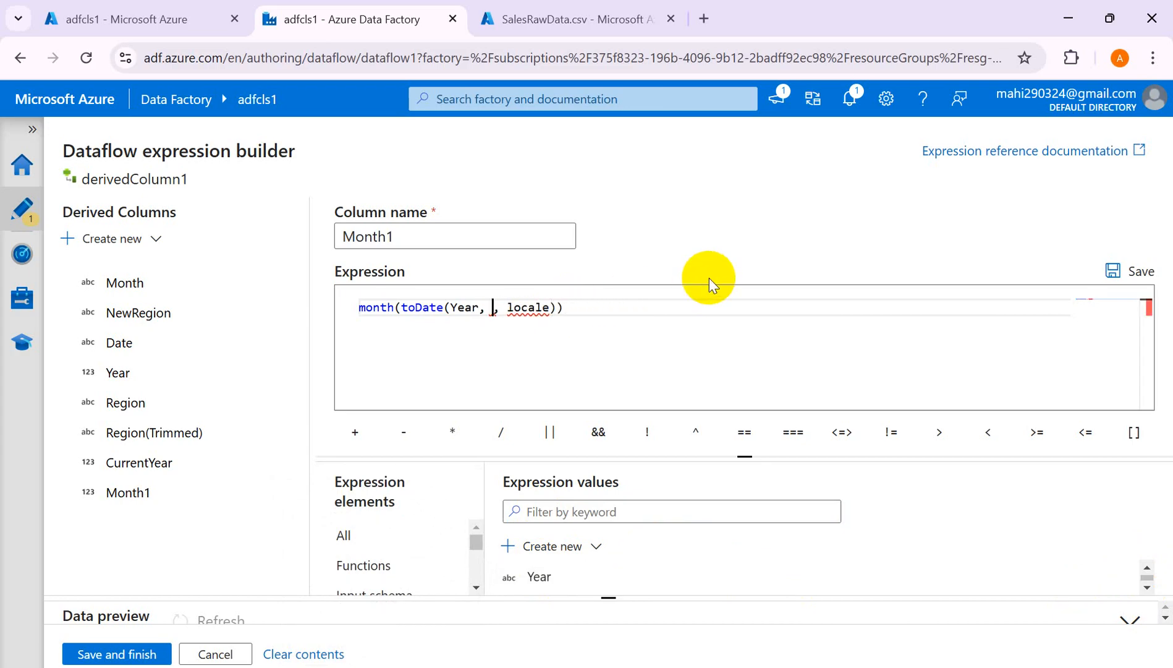
pyautogui.write("'yy")
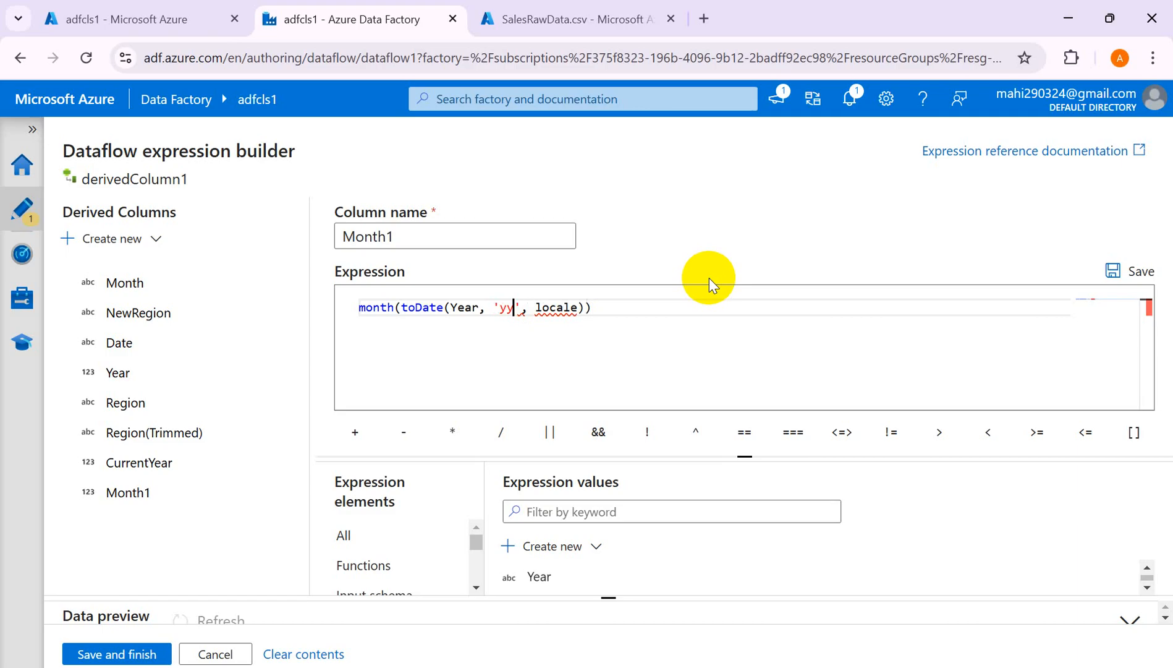
pyautogui.write('yy')
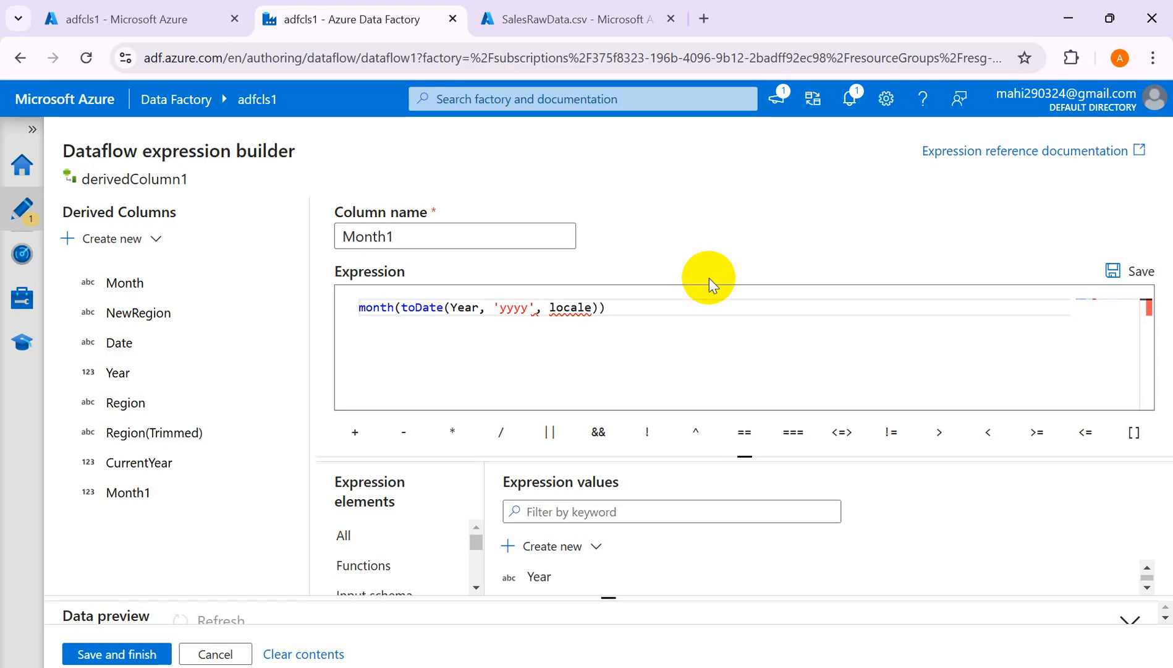
pyautogui.write('mm')
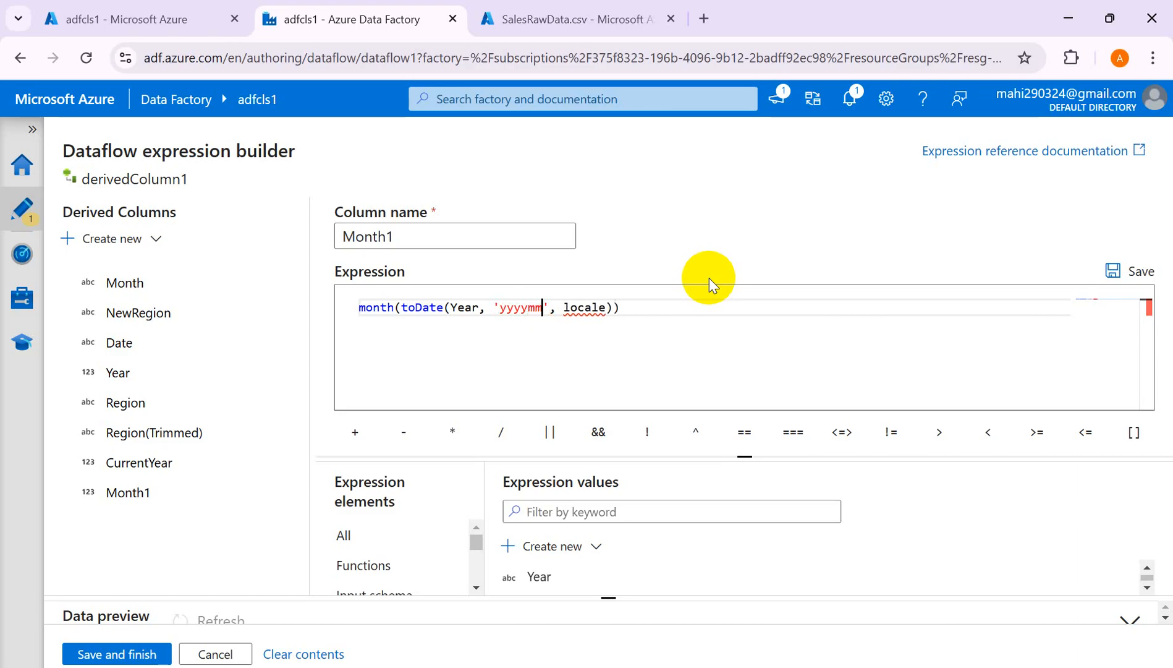
pyautogui.write('dd')
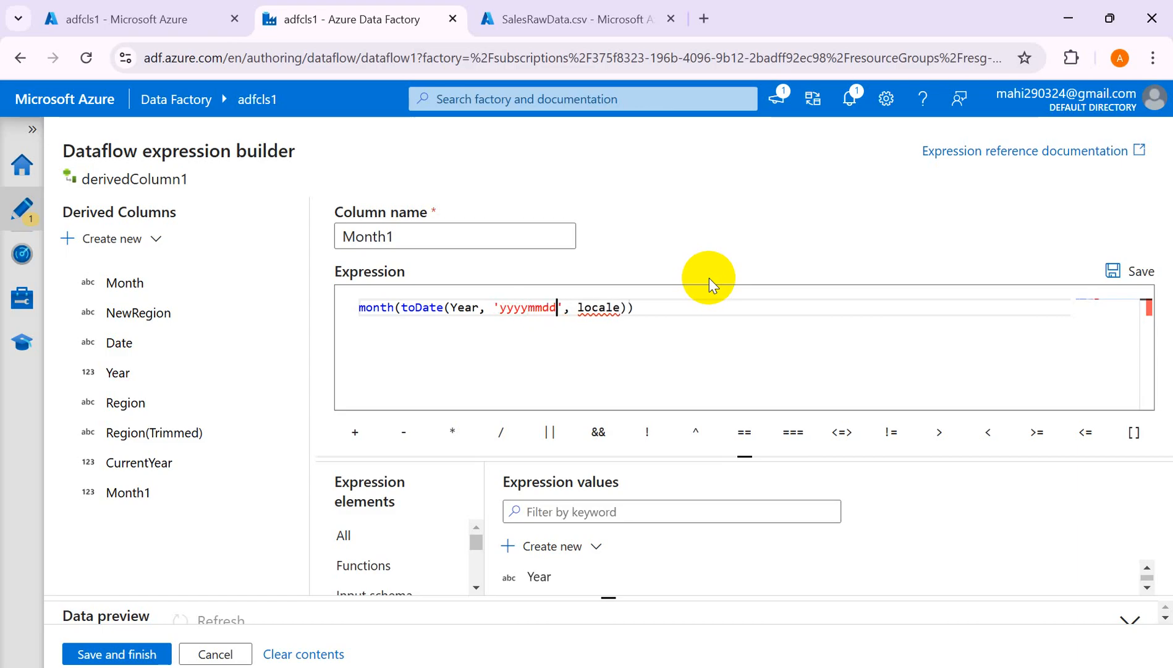
# Step: Replace the locale placeholder in the toDate function with the string 'mm'
pyautogui.click(621, 308)
pyautogui.press('BackSpace')
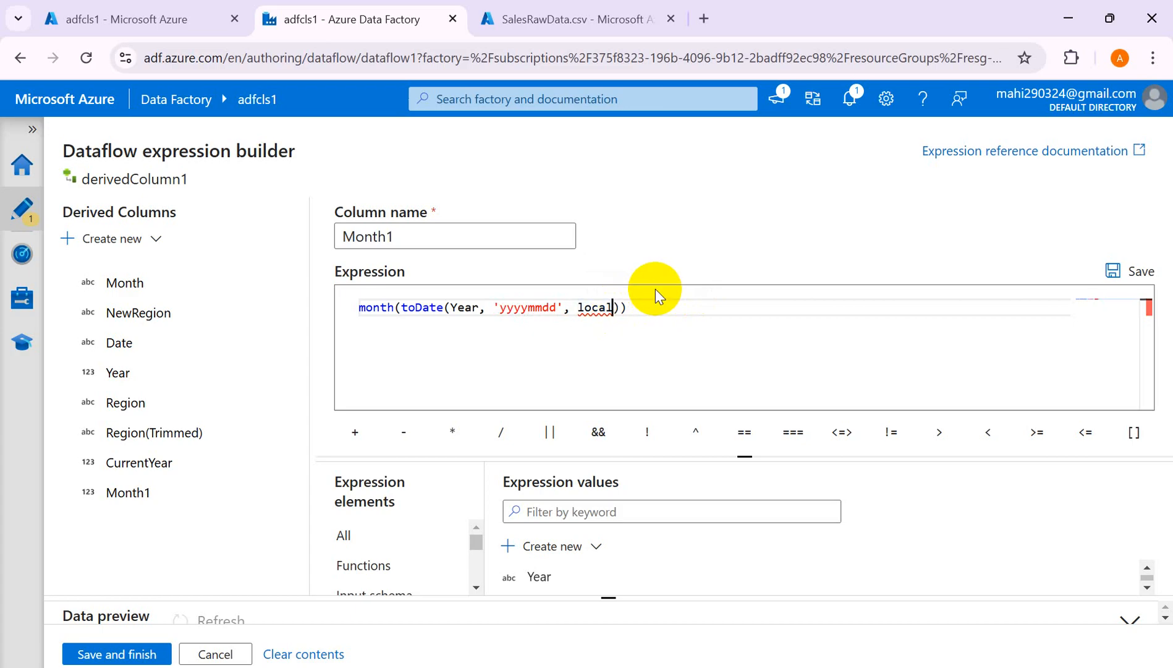
pyautogui.press('BackSpace')
pyautogui.press('BackSpace')
pyautogui.press('BackSpace')
pyautogui.press('BackSpace')
pyautogui.press('BackSpace')
pyautogui.write("'mm")
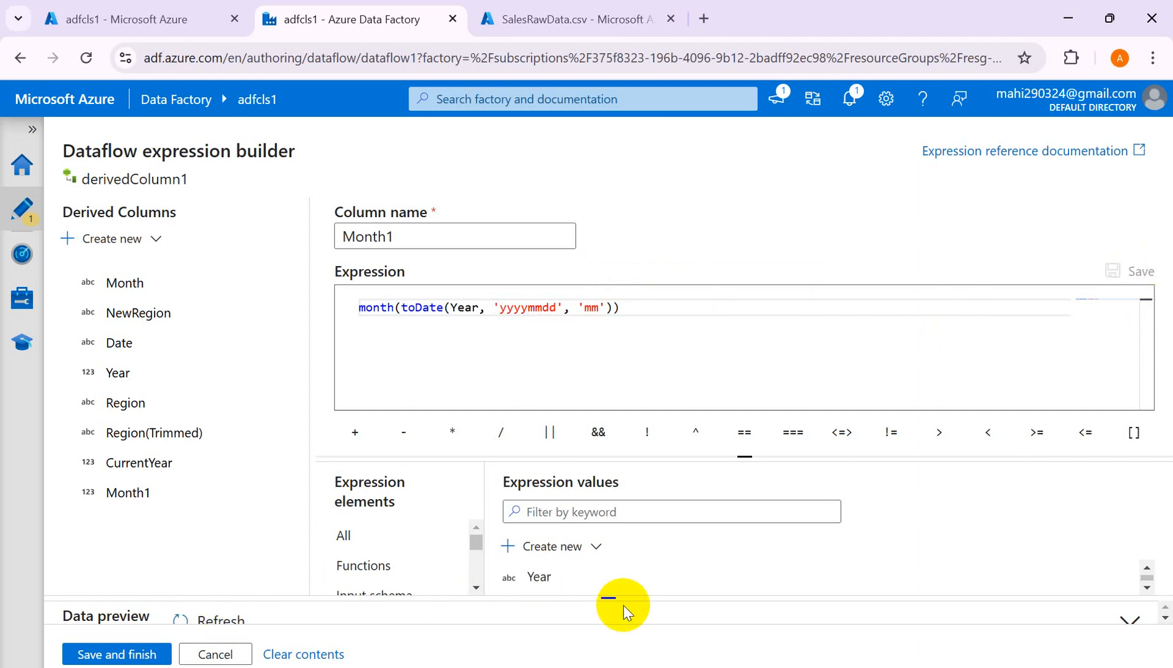
# Step: Enlarge and refresh the data preview, and compare the Month1 output with the Year values row by row
pyautogui.moveTo(601, 596); pyautogui.dragTo(617, 529)
pyautogui.click(189, 548)
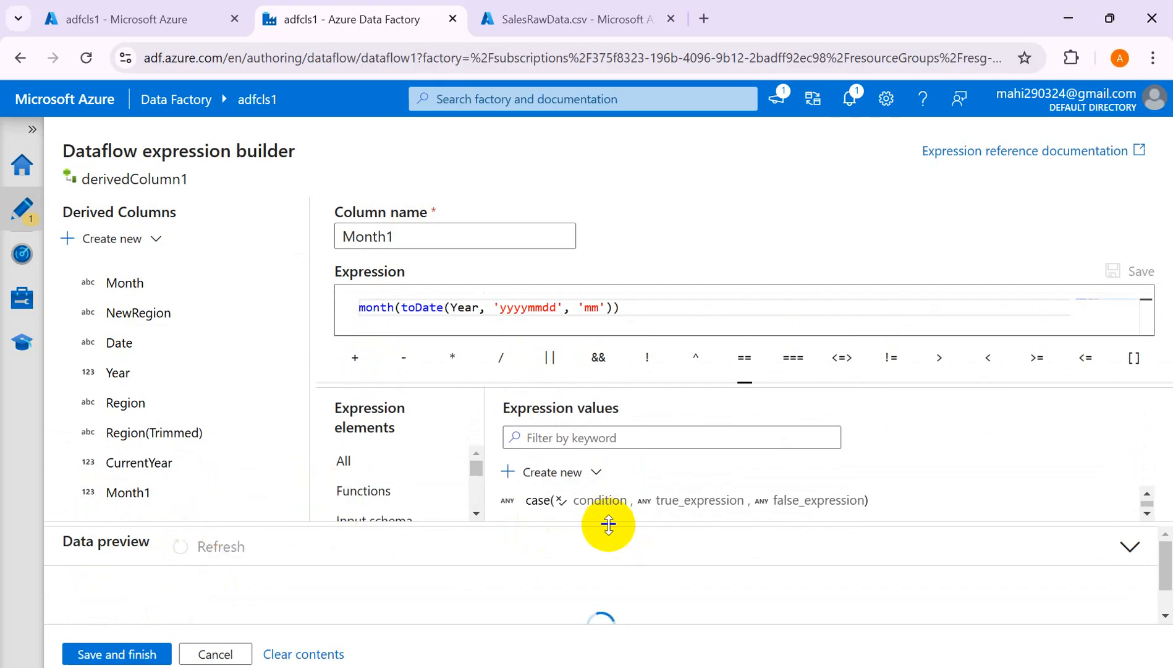
pyautogui.moveTo(609, 525); pyautogui.dragTo(616, 474)
pyautogui.scroll(-2, 220, 560)
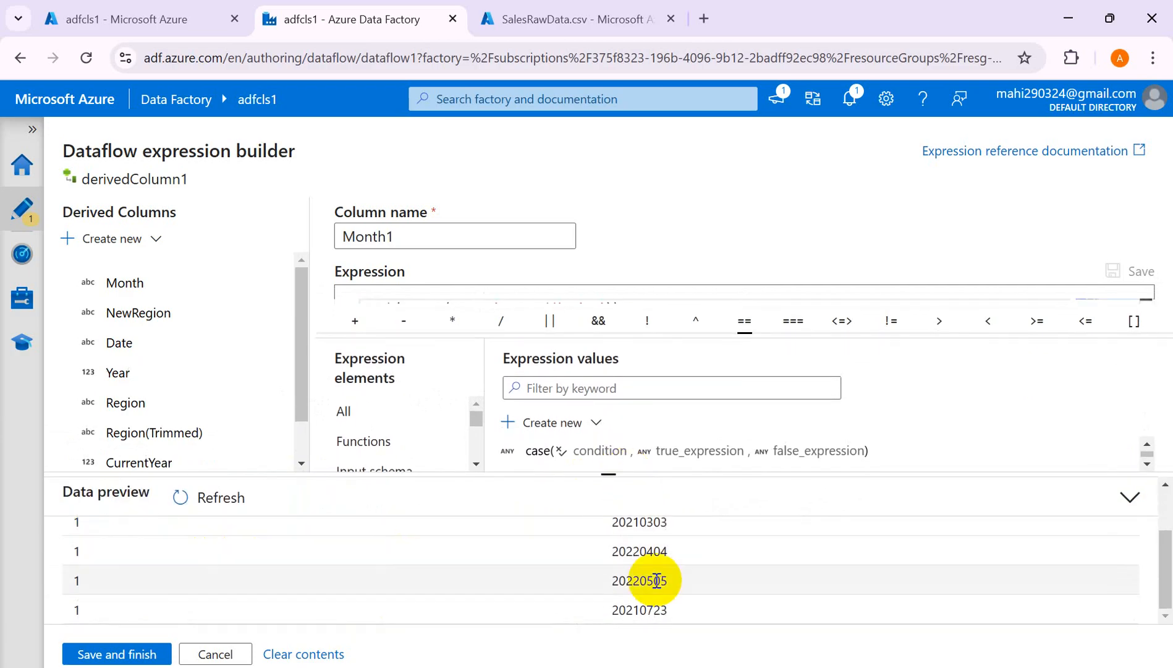
pyautogui.scroll(2, 200, 597)
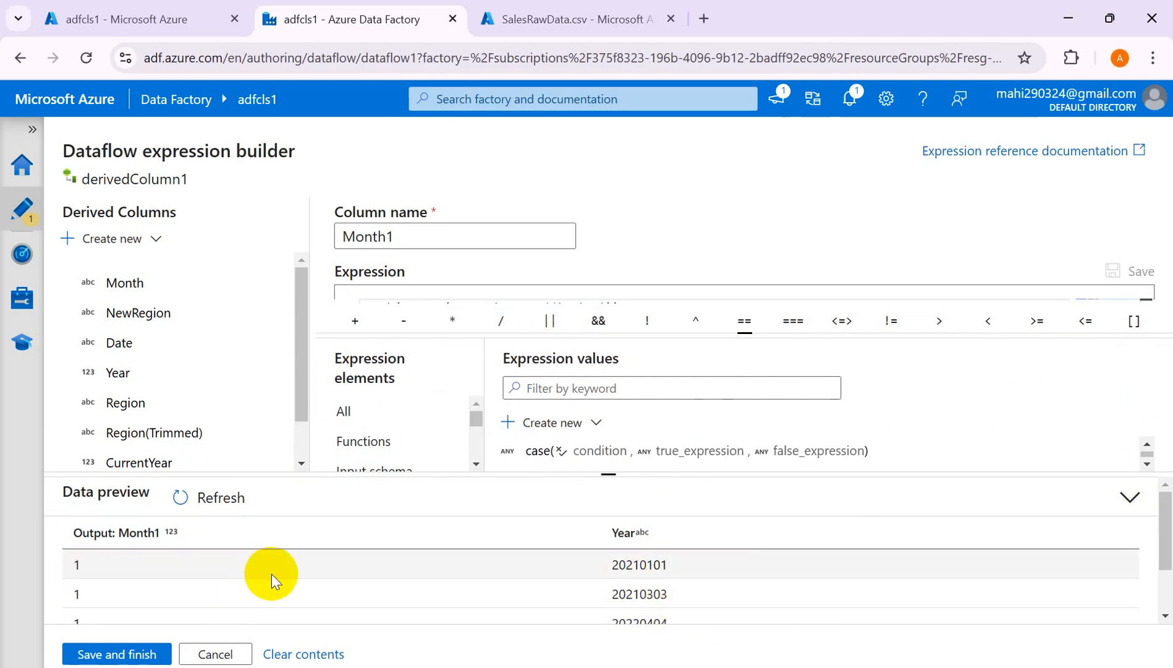
pyautogui.scroll(-2, 198, 556)
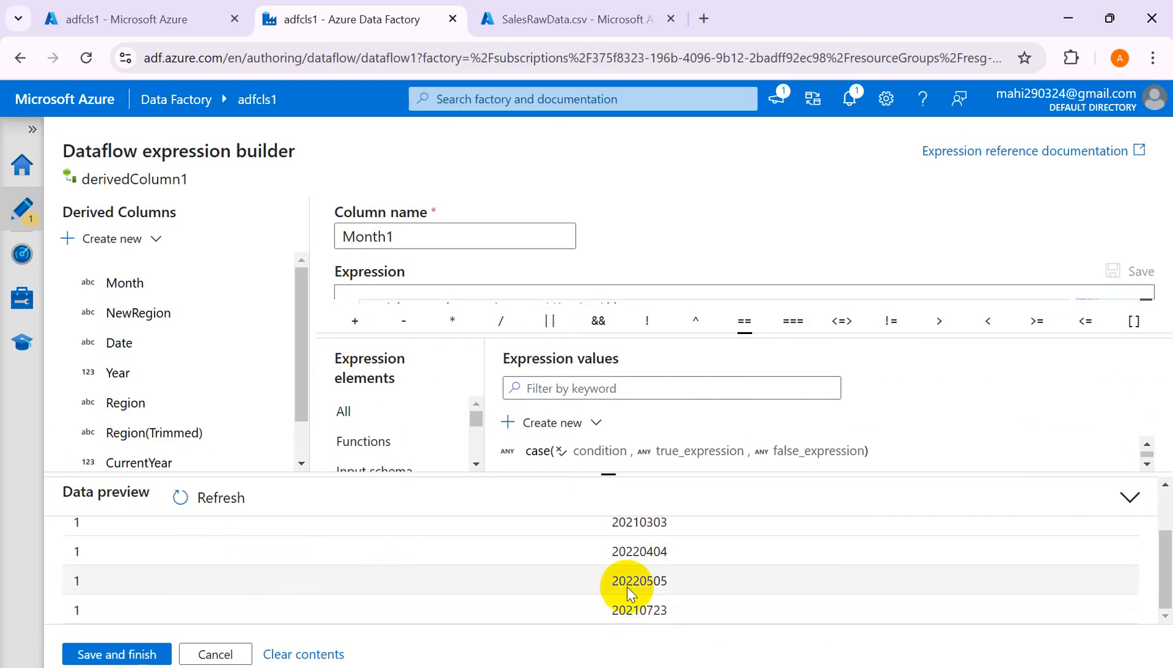
pyautogui.scroll(2, 210, 577)
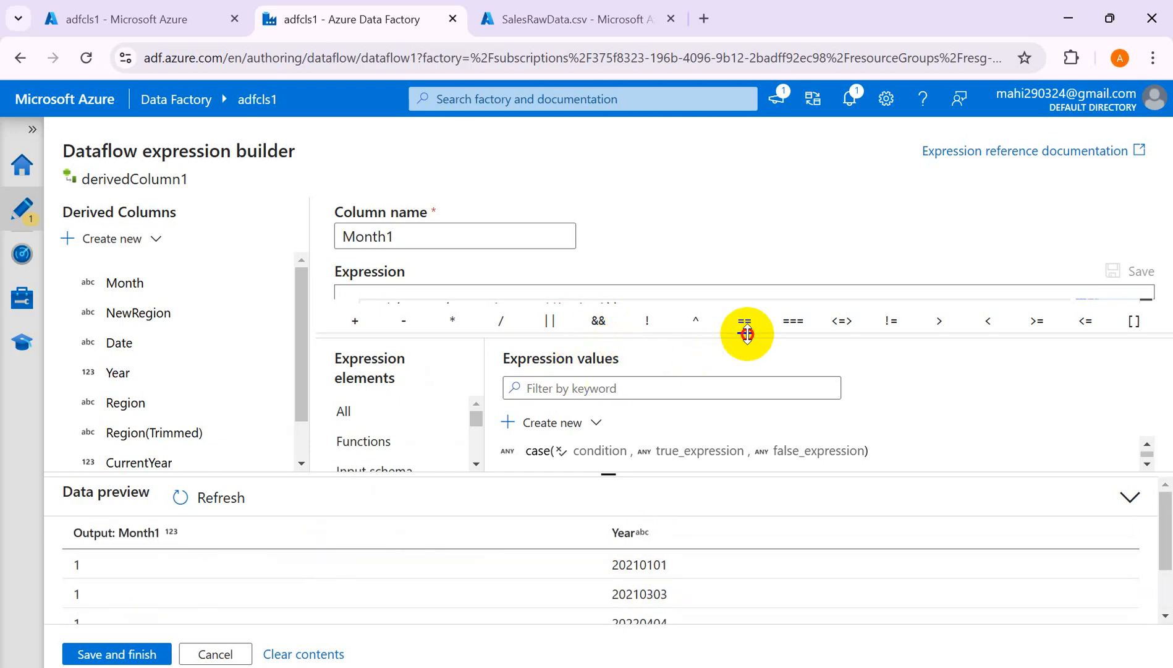
# Step: Set the third toDate argument to 'yyyy-dd-mm', refresh the Month1 data preview and check its rows
pyautogui.moveTo(747, 334); pyautogui.dragTo(741, 441)
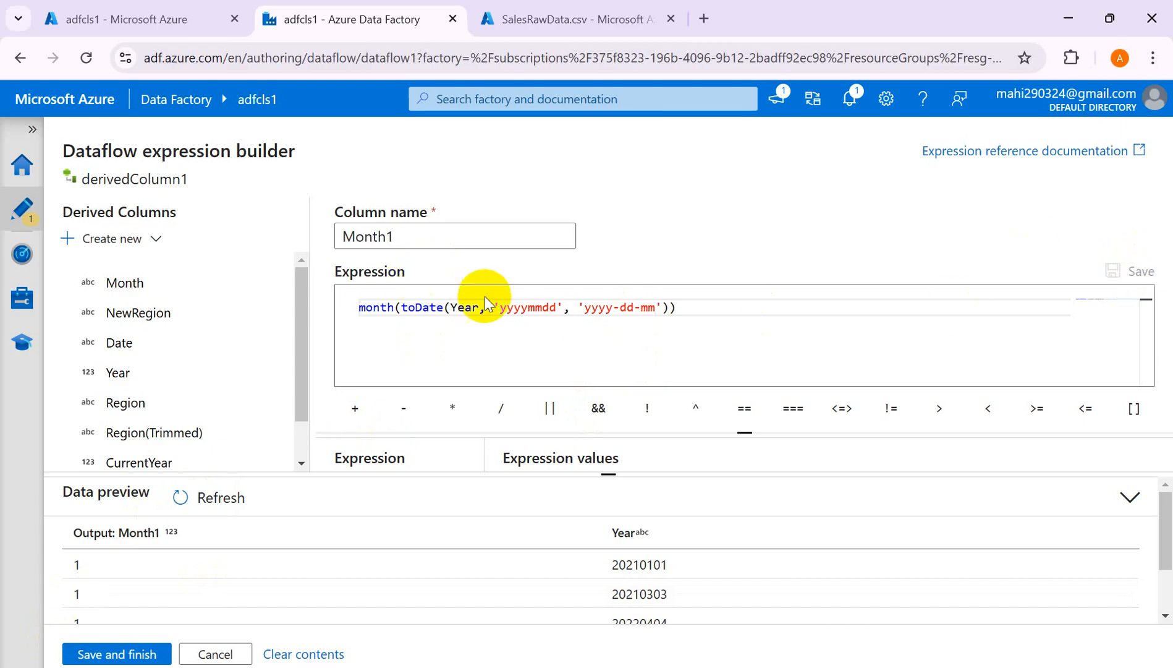
pyautogui.click(202, 495)
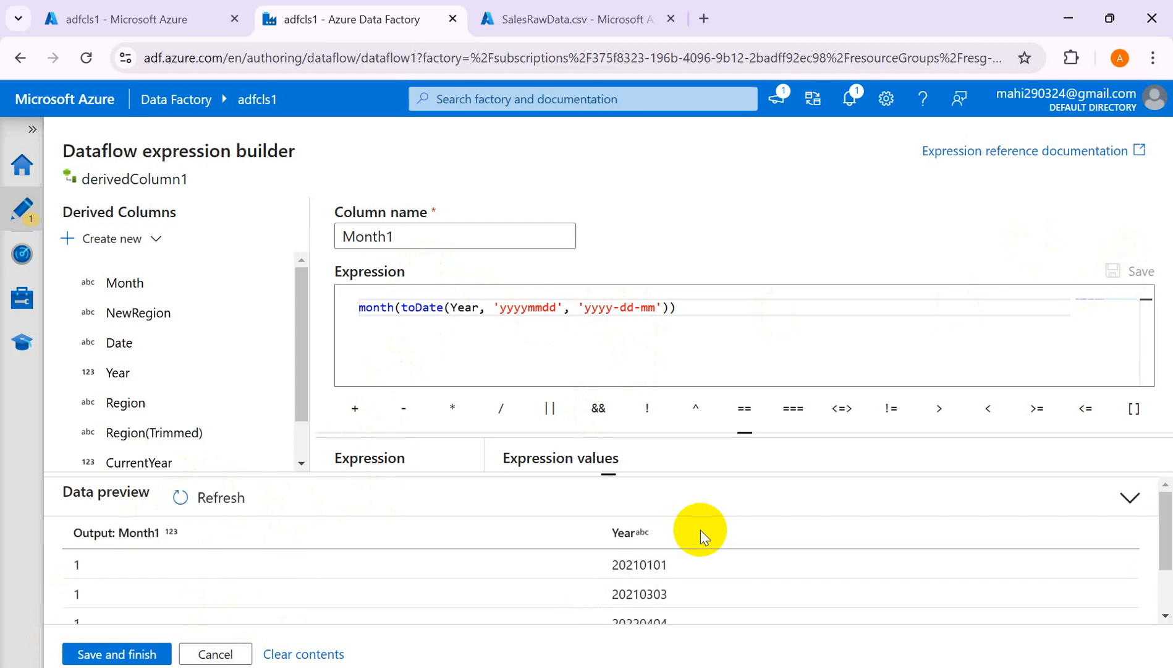
pyautogui.scroll(-2, 586, 564)
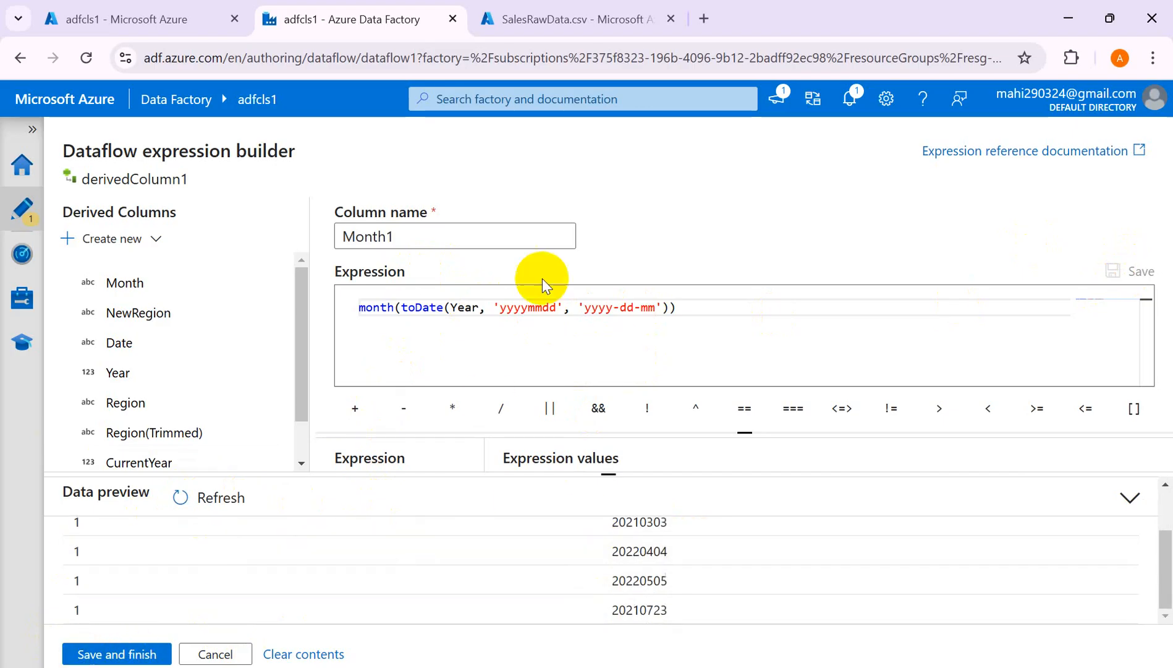
pyautogui.moveTo(679, 306); pyautogui.dragTo(366, 292)
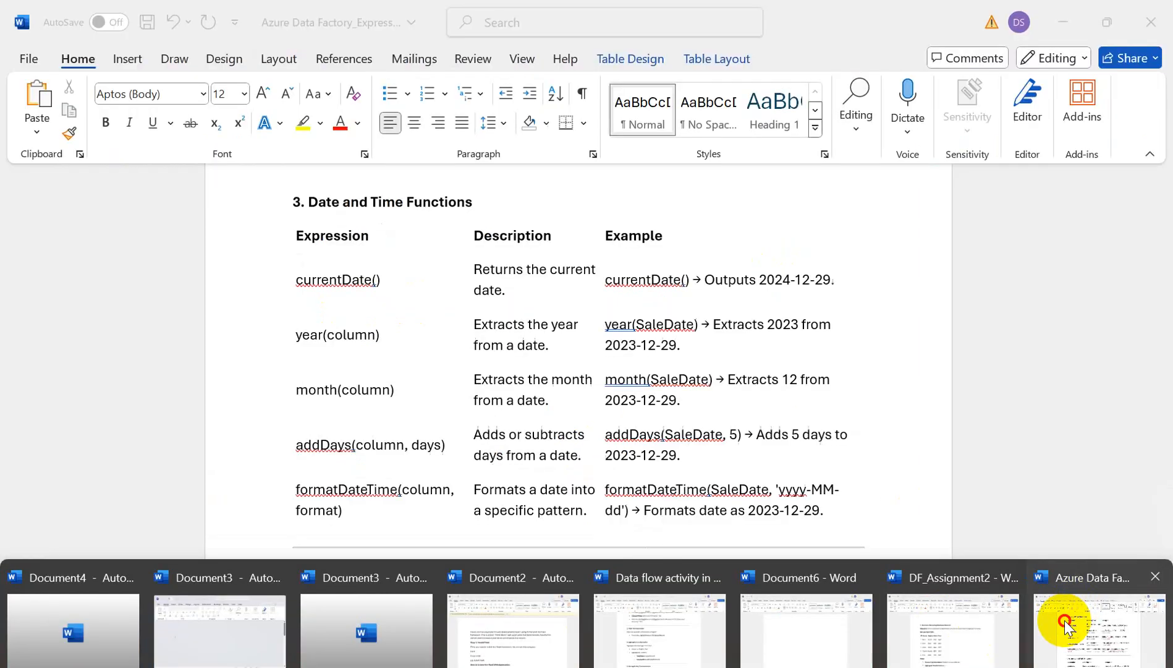
# Step: Look up the addDays(column, days) expression in the Word document's Date and Time Functions table, and return to Azure Data Factory
pyautogui.click(1061, 621)
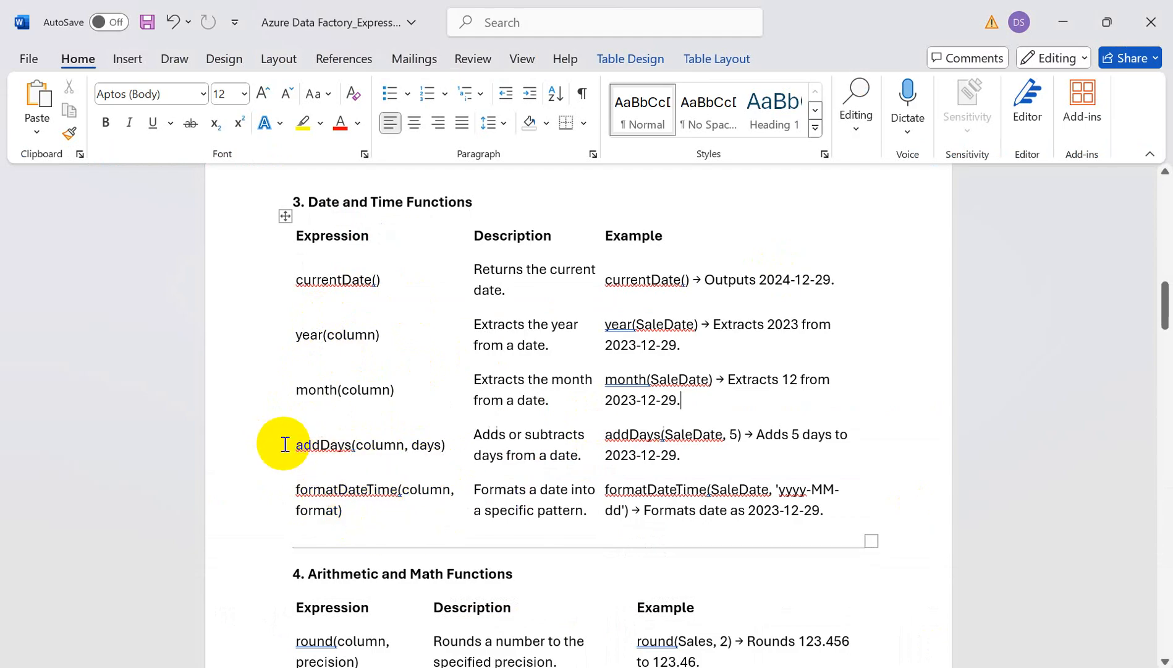
pyautogui.moveTo(447, 445); pyautogui.dragTo(296, 445)
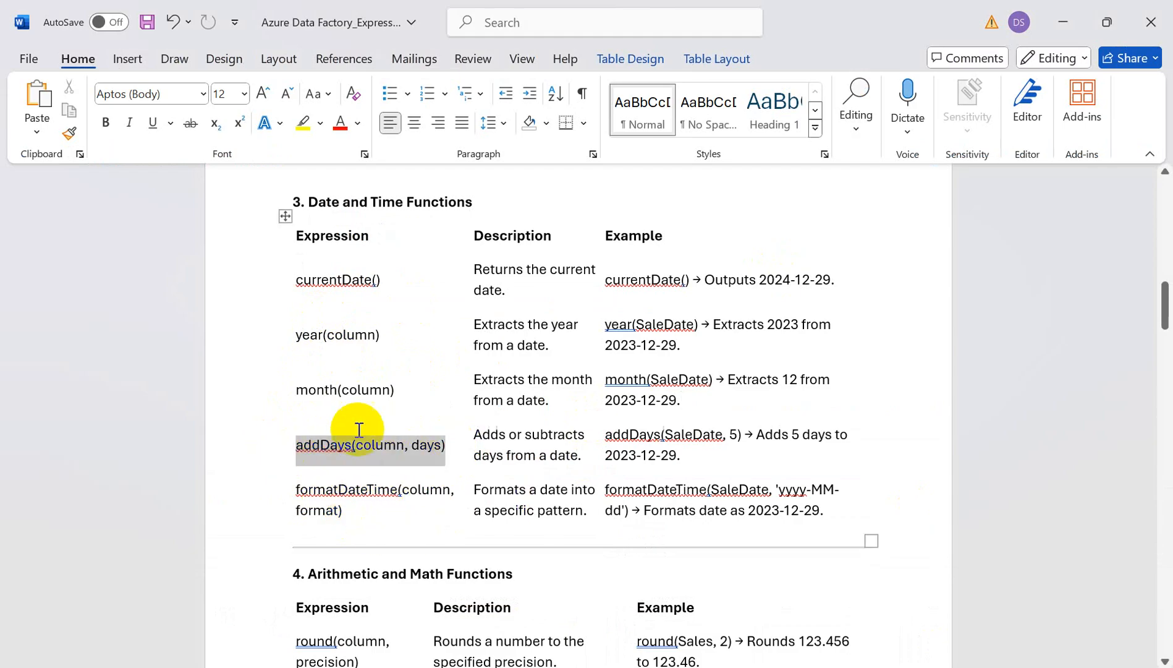
pyautogui.hotkey('alt', 'Tab')
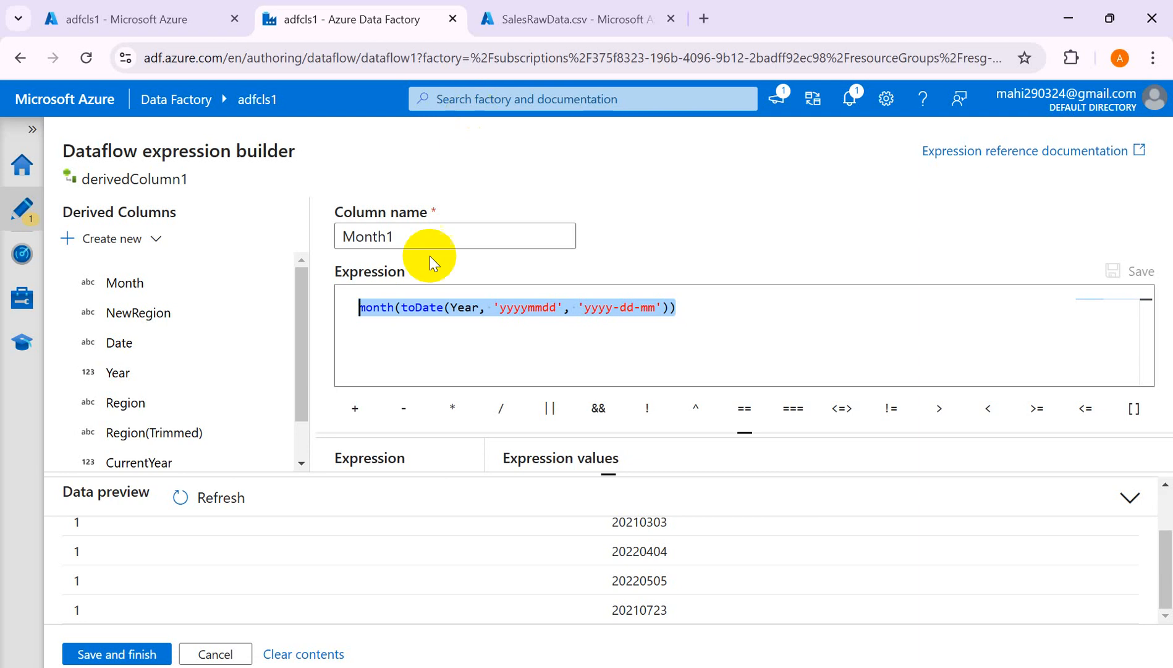
# Step: Leave the Month1 expression builder and add a derived column named NextDay
pyautogui.click(213, 649)
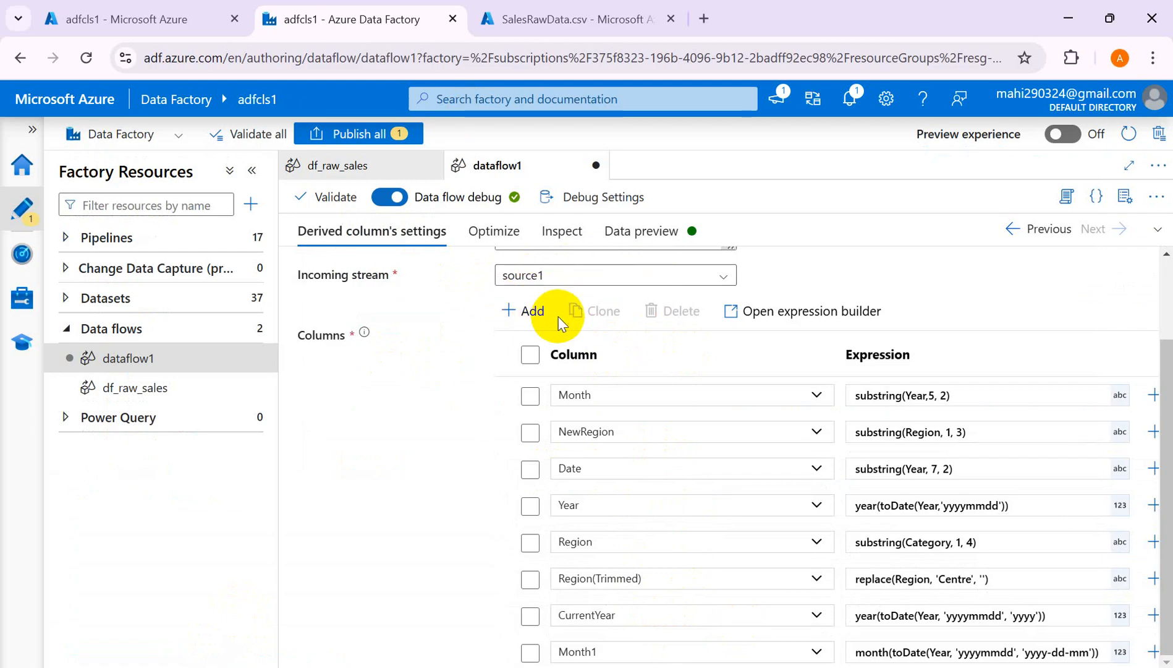
pyautogui.click(529, 312)
pyautogui.click(568, 337)
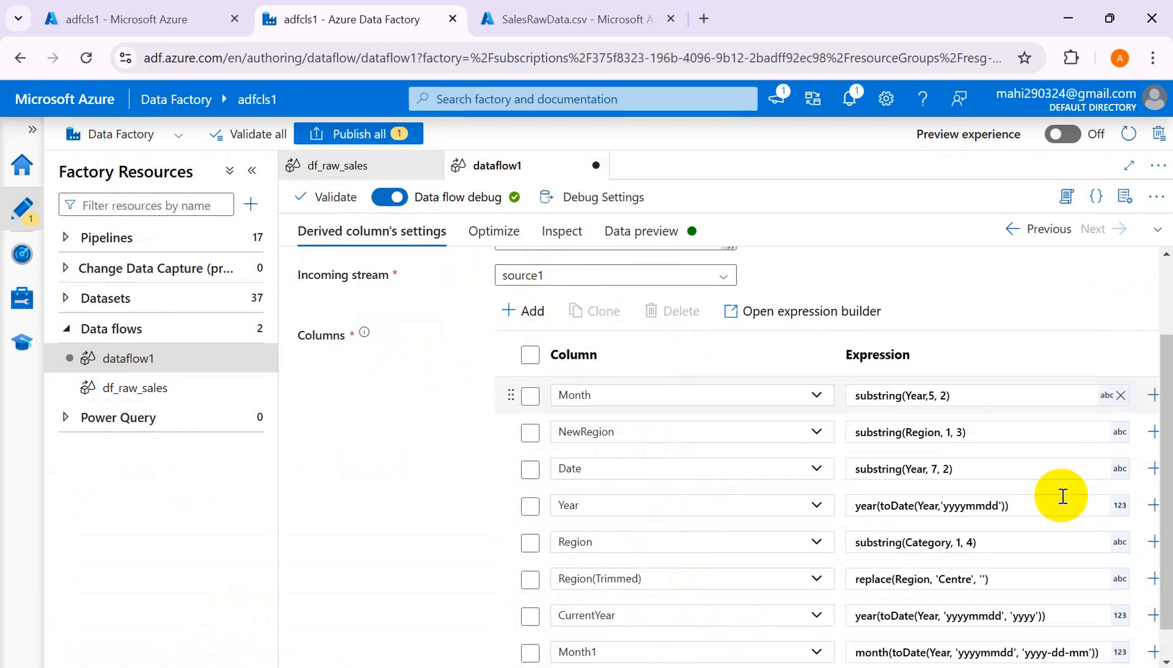
pyautogui.scroll(-1, 767, 595)
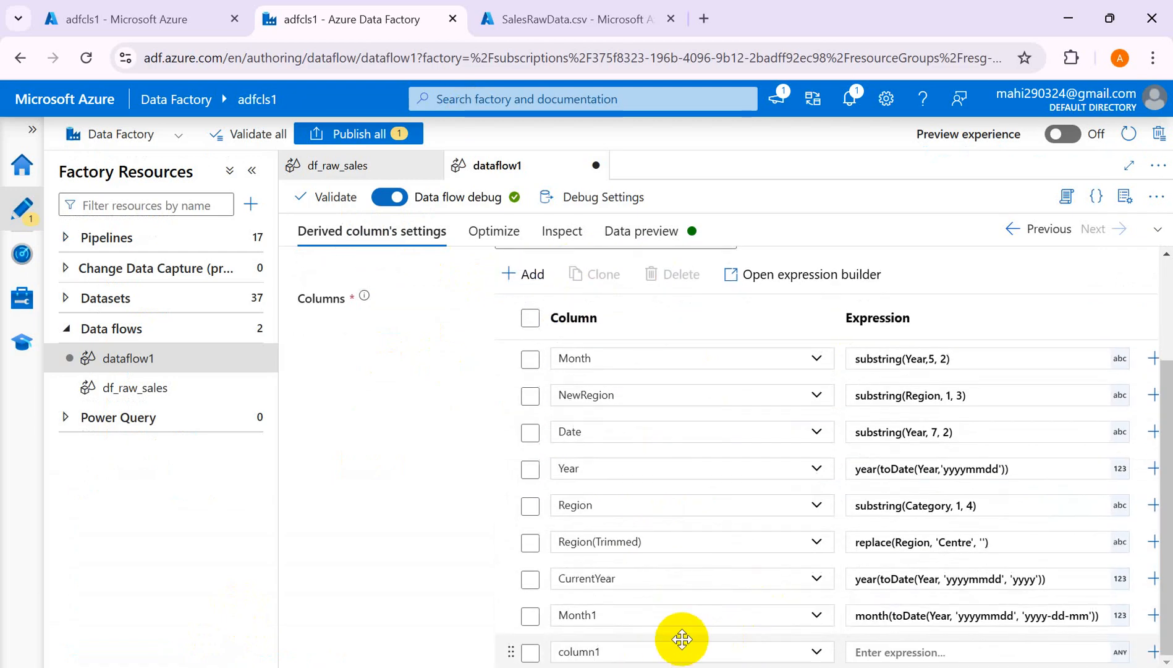
pyautogui.click(641, 653)
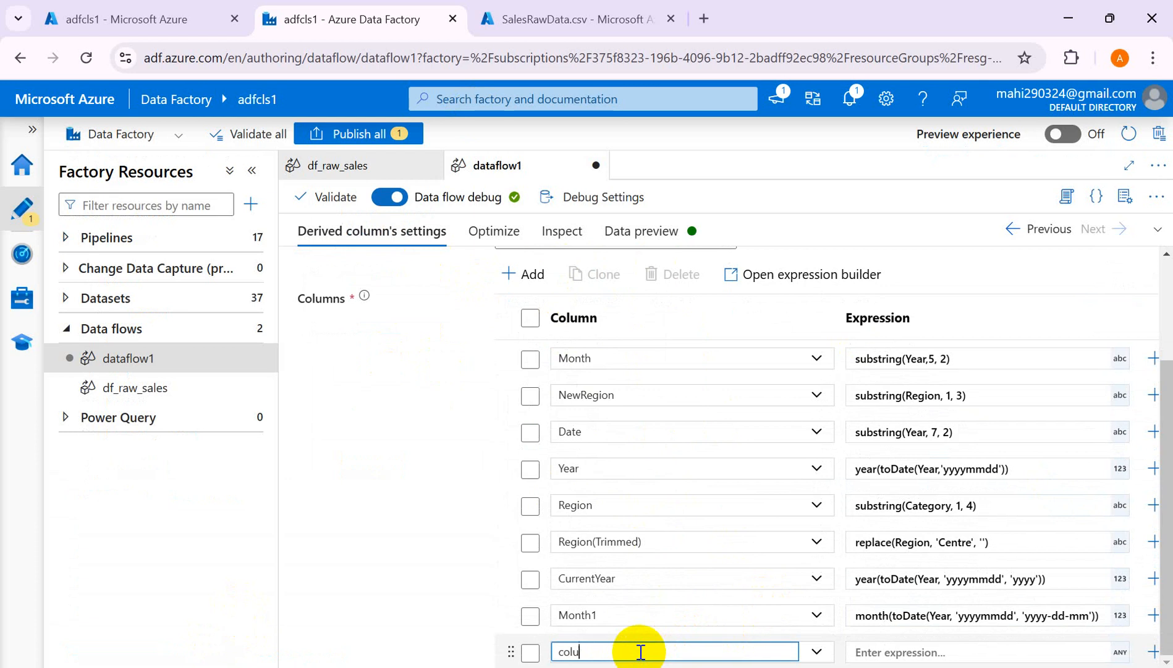
pyautogui.press('BackSpace')
pyautogui.press('BackSpace')
pyautogui.press('BackSpace')
pyautogui.press('BackSpace')
pyautogui.write('Ne')
pyautogui.click(888, 653)
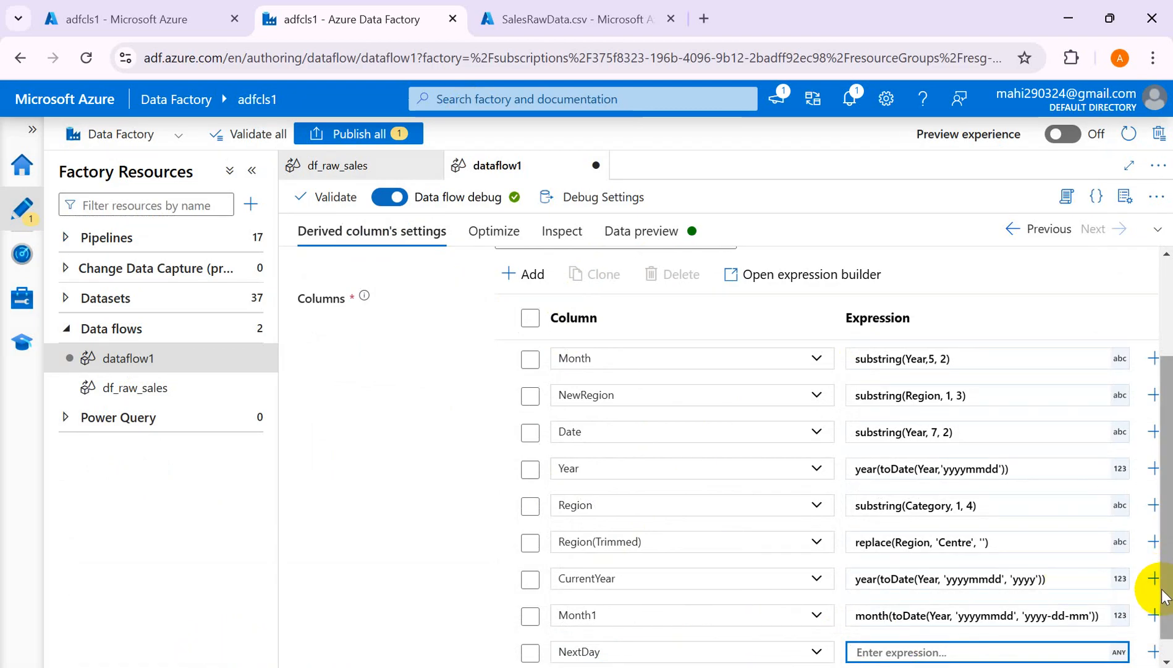
# Step: Try building the NextDay expression with the addDays function in the expression builder, and discard the expression changes
pyautogui.moveTo(1169, 601); pyautogui.dragTo(1169, 654)
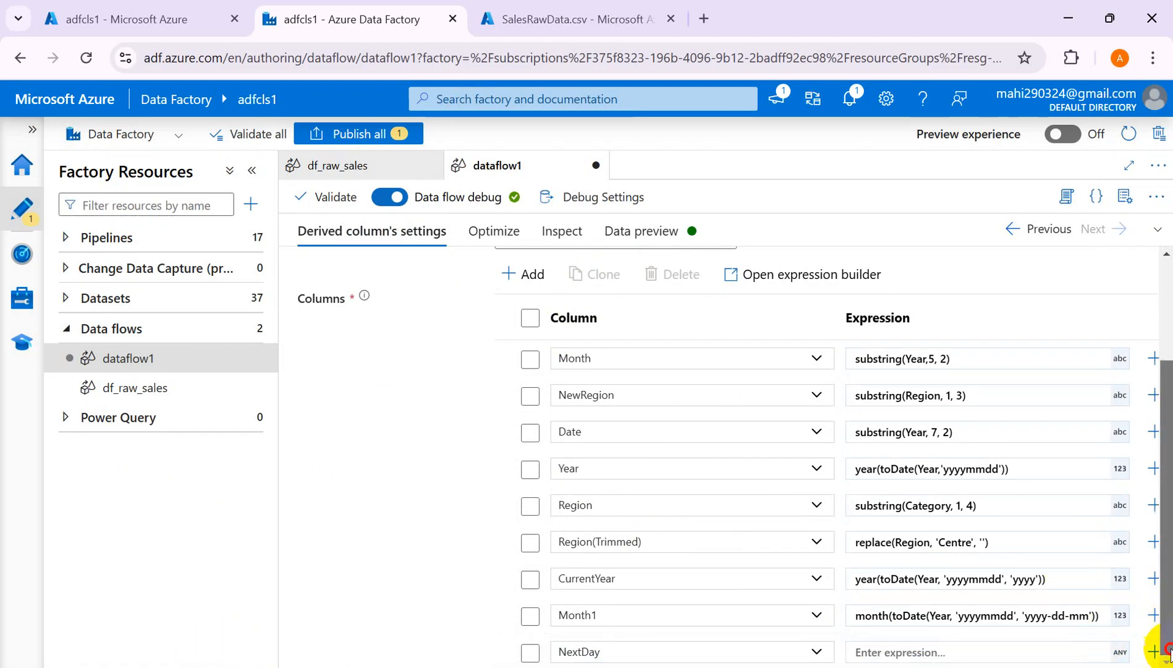
pyautogui.click(970, 650)
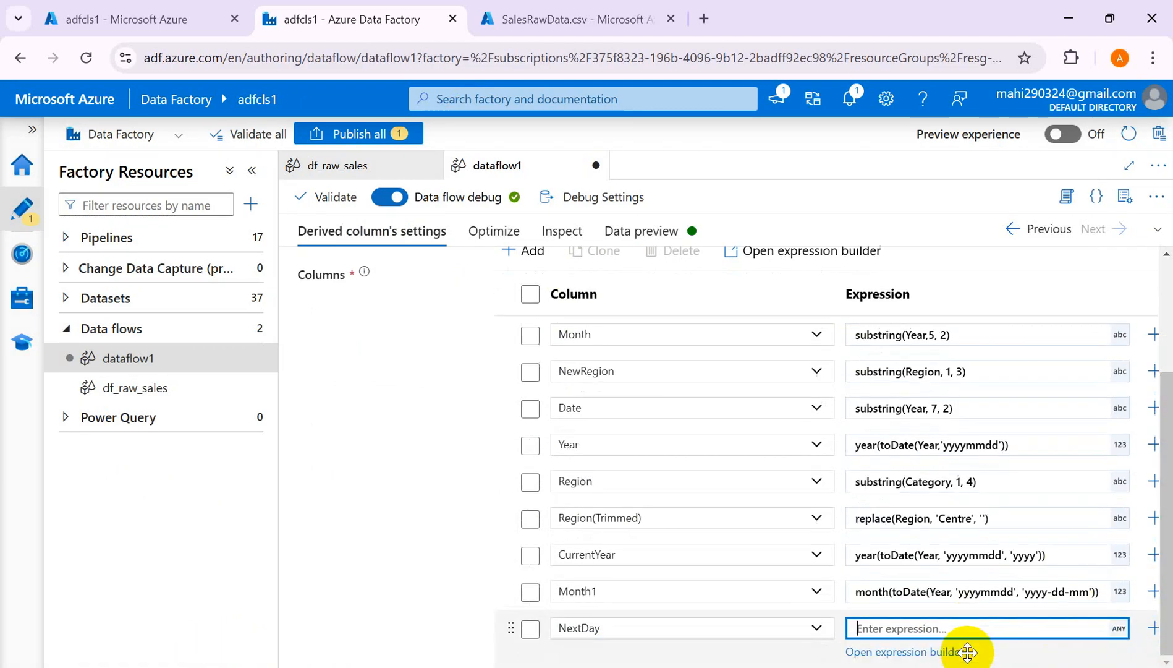
pyautogui.click(925, 652)
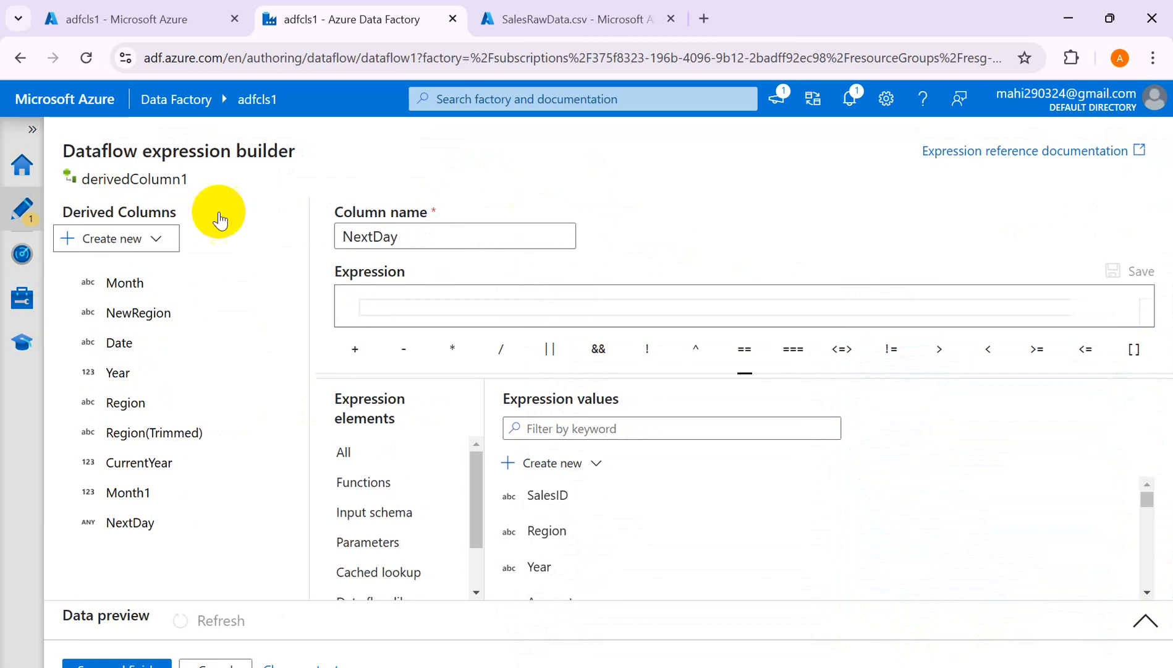
pyautogui.click(424, 311)
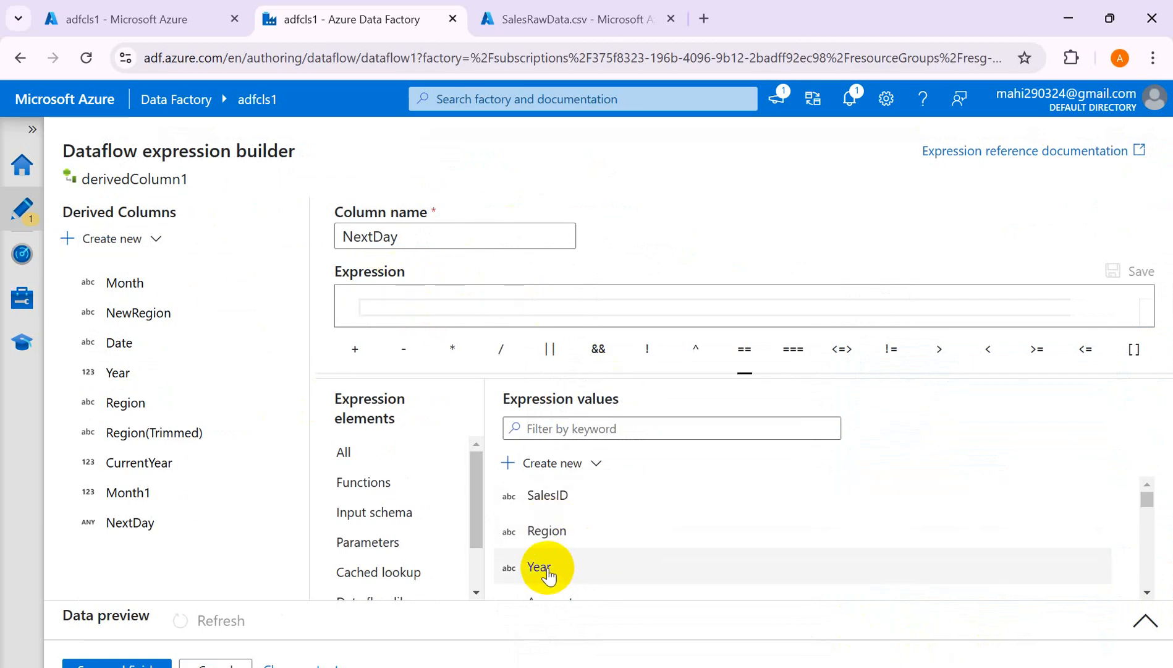
pyautogui.click(379, 482)
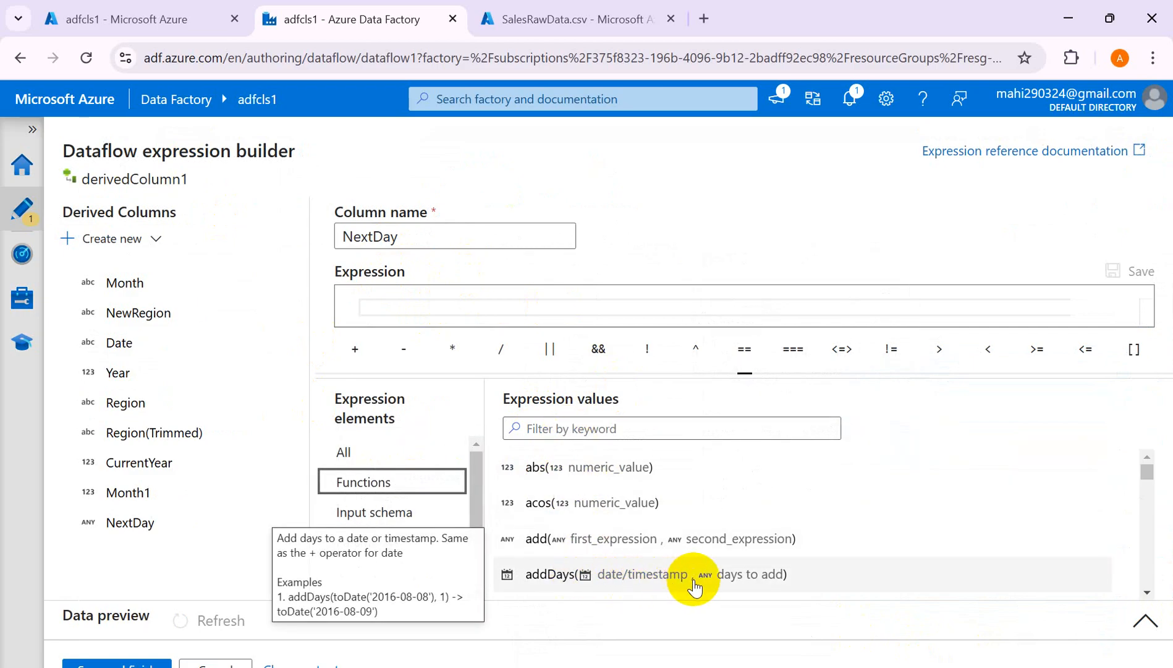
pyautogui.click(663, 576)
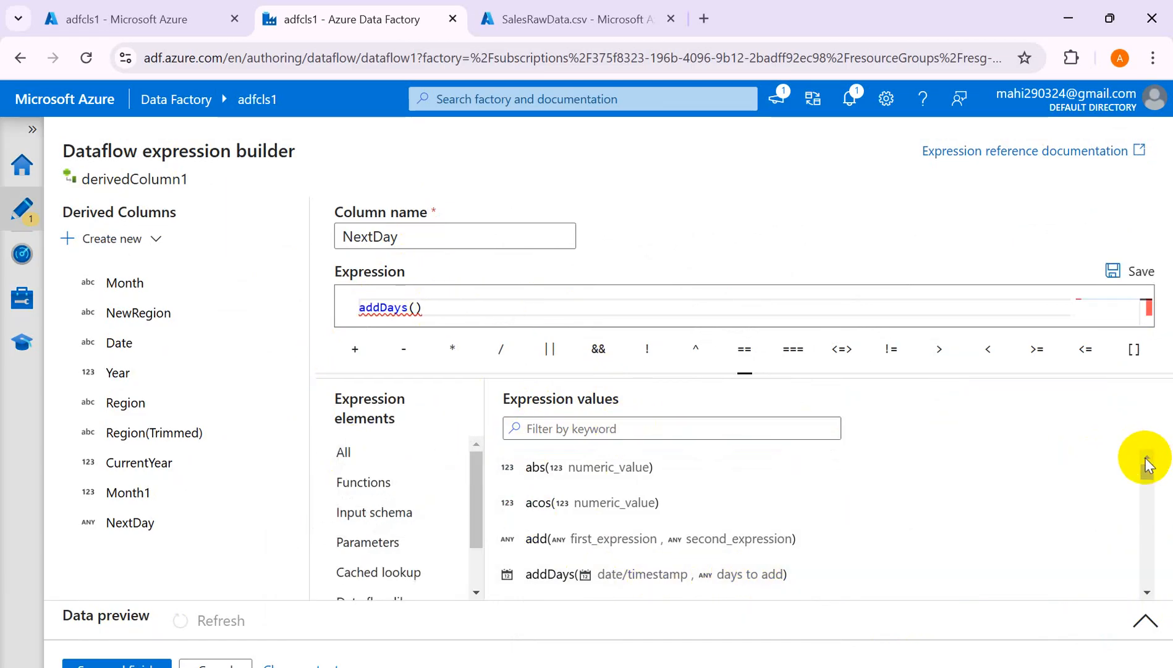
pyautogui.click(412, 309)
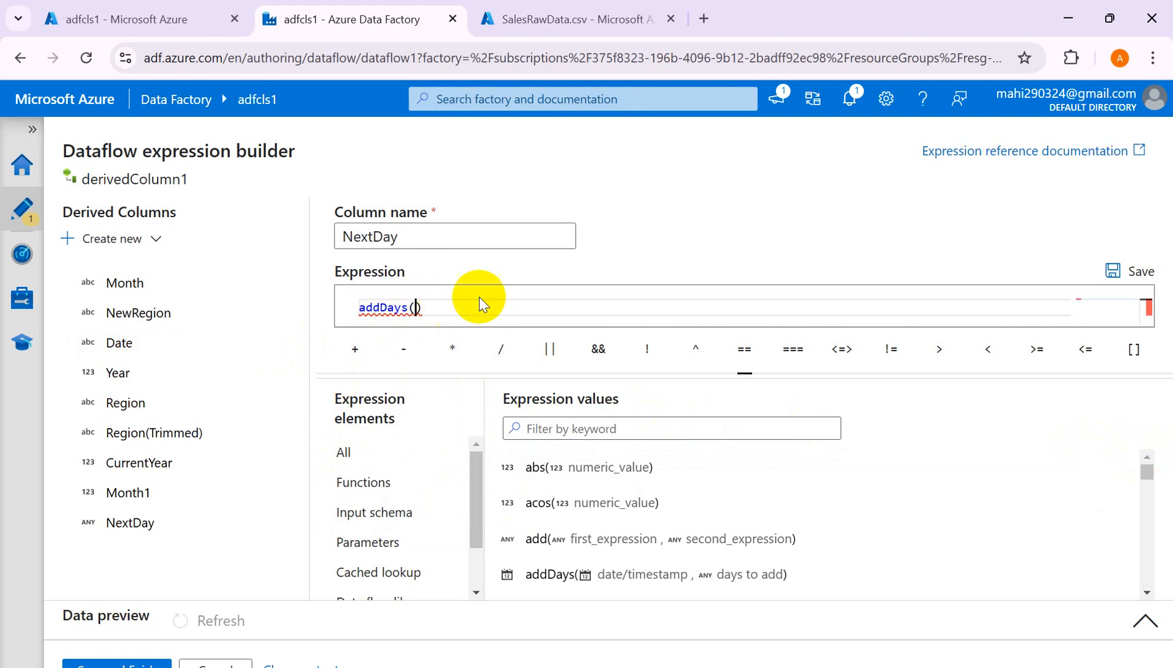
pyautogui.moveTo(659, 586)
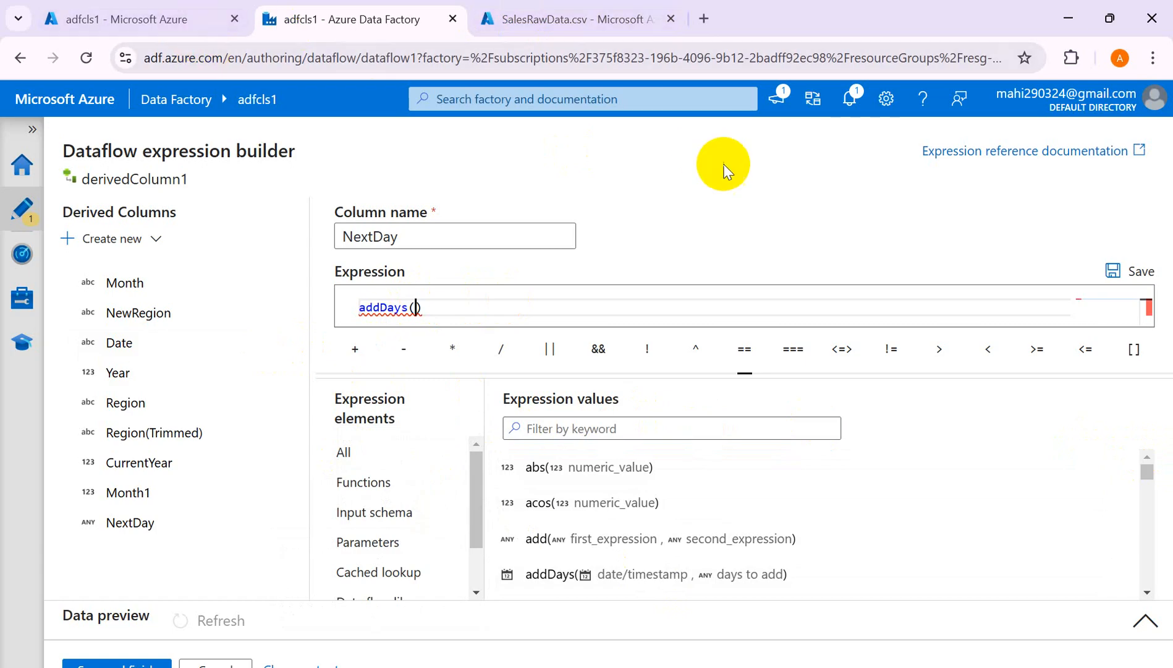
pyautogui.click(229, 663)
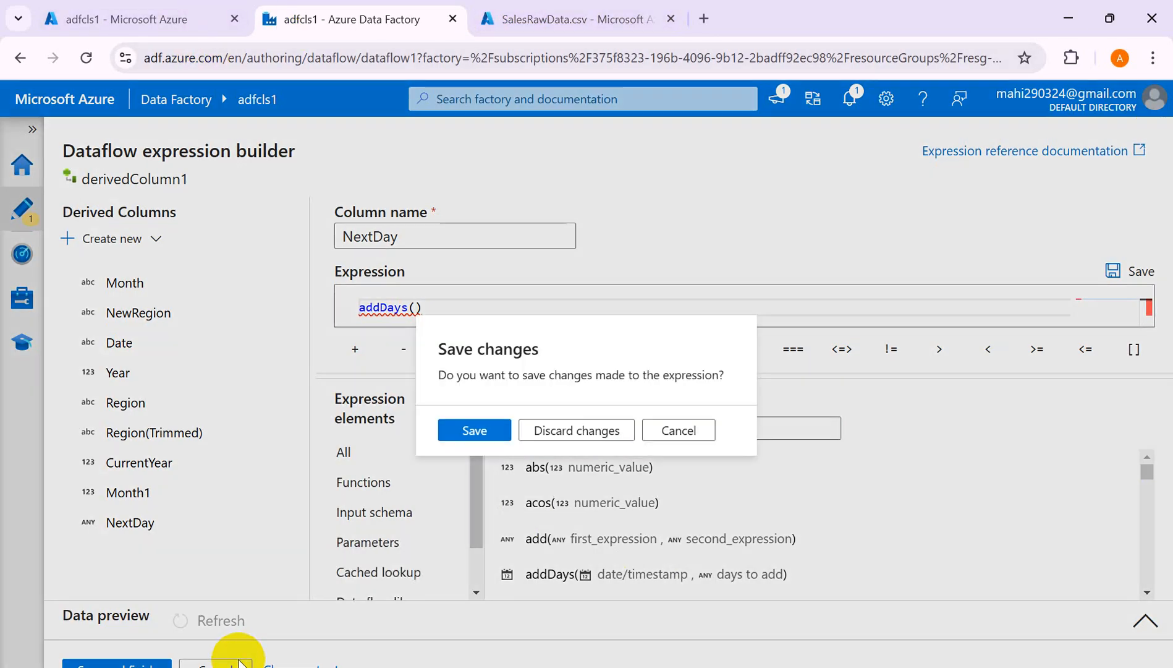
pyautogui.click(586, 432)
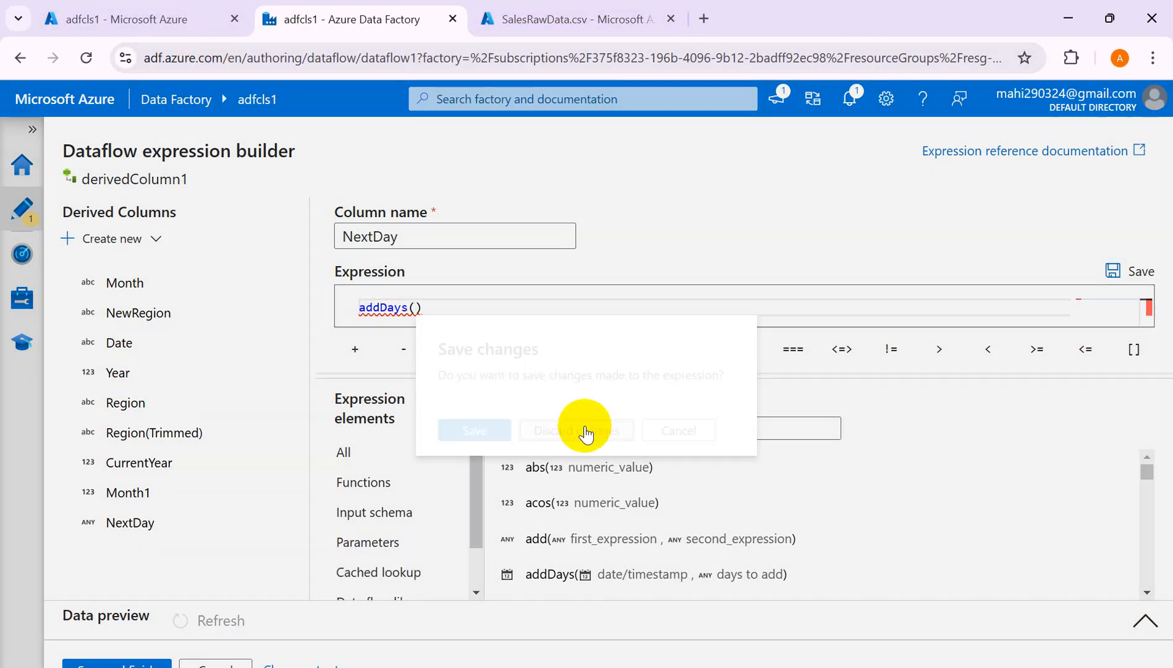
# Step: Set the Year column's type to date in the source1 projection and refresh the source data preview
pyautogui.scroll(3, 494, 259)
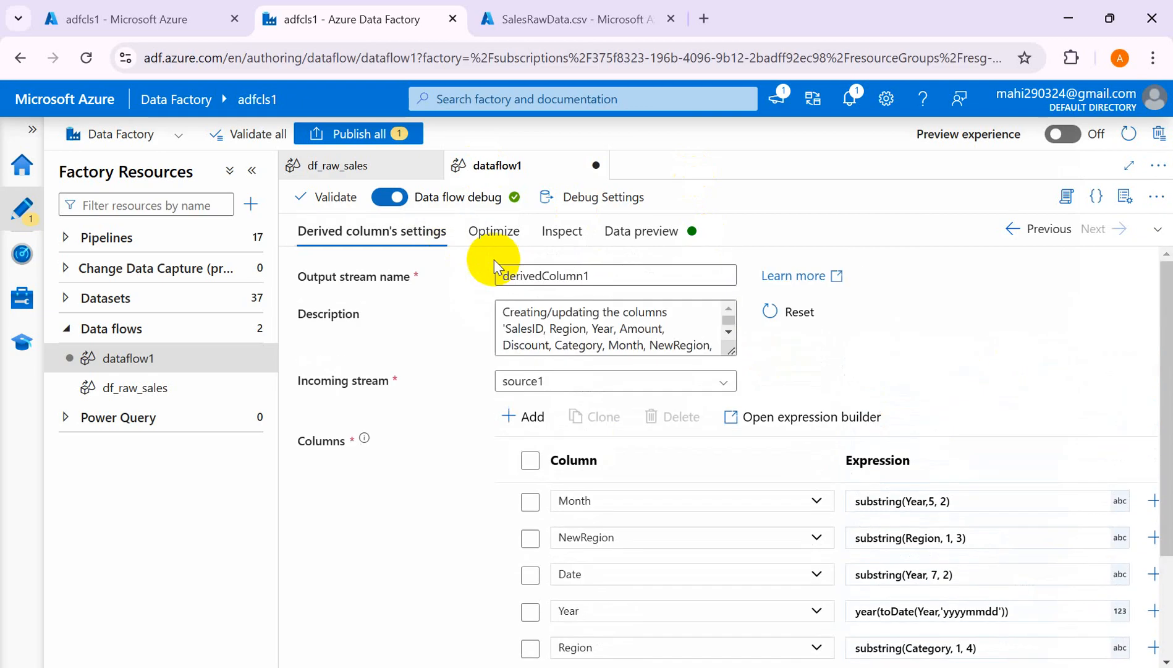
pyautogui.click(1158, 232)
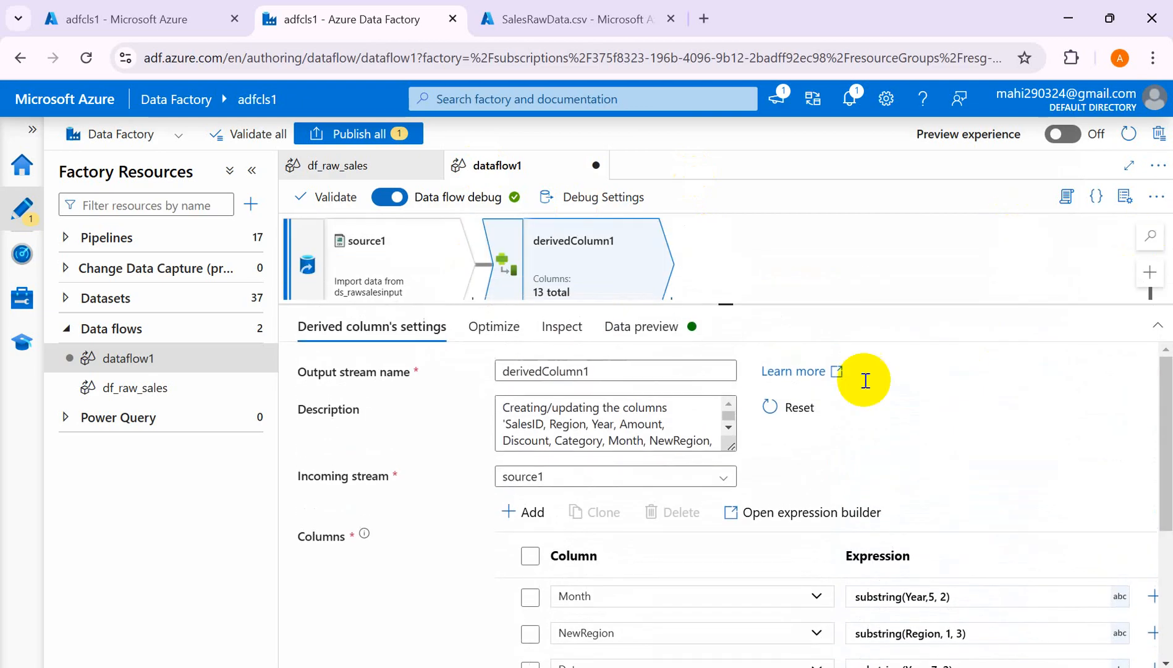
pyautogui.click(396, 241)
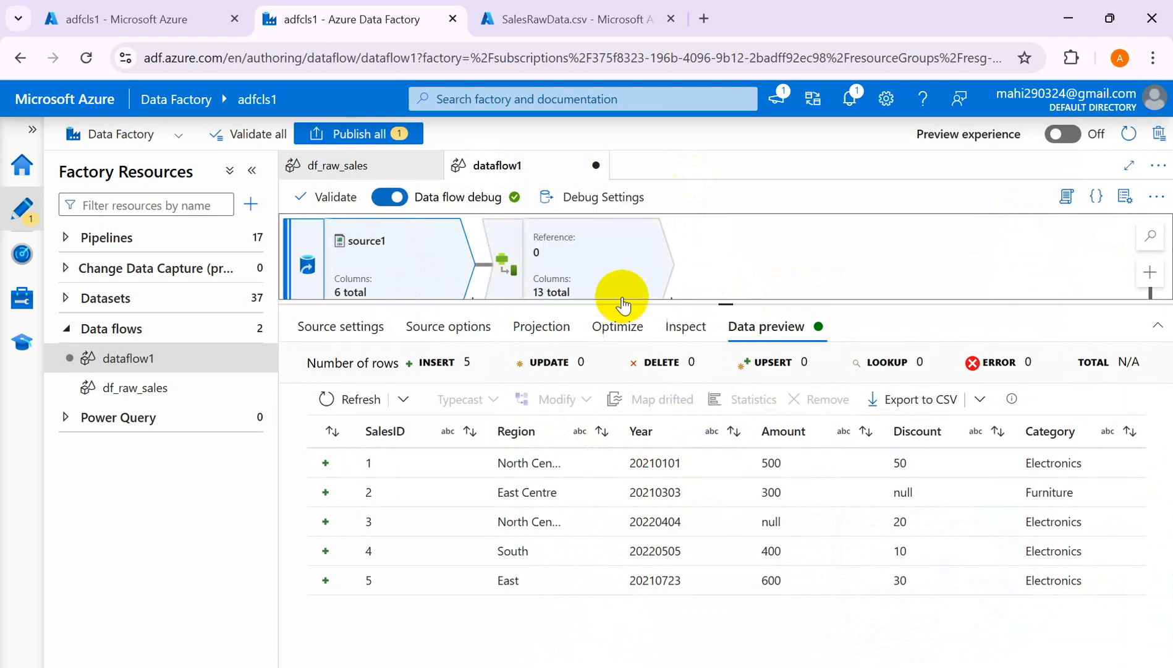
pyautogui.click(618, 329)
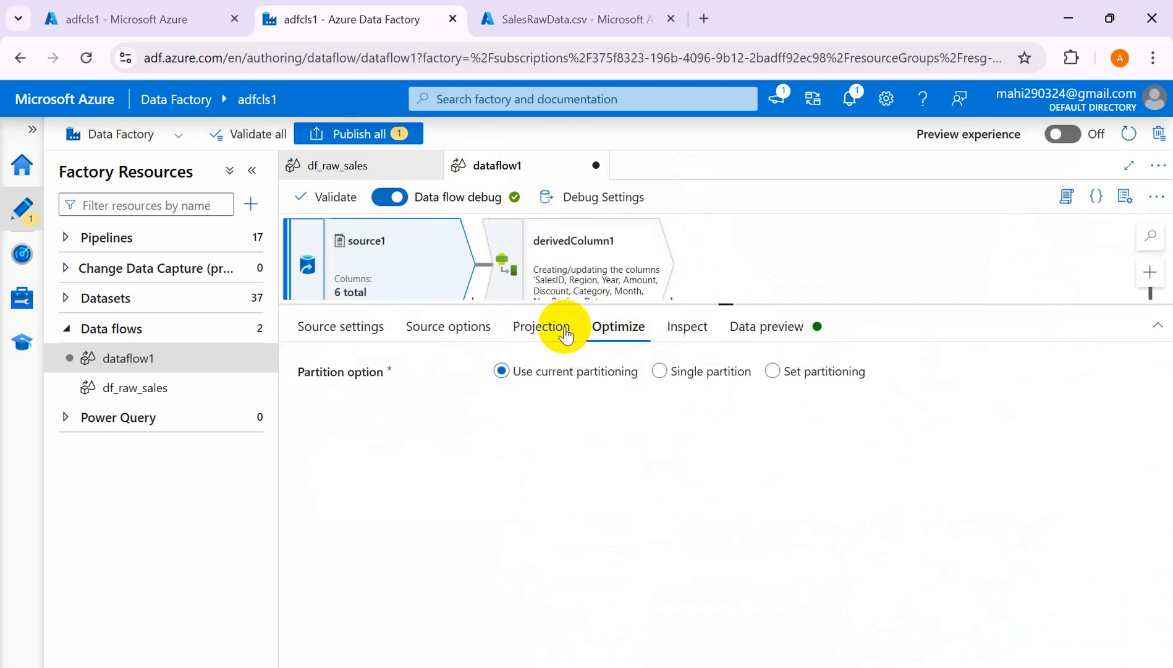
pyautogui.click(541, 326)
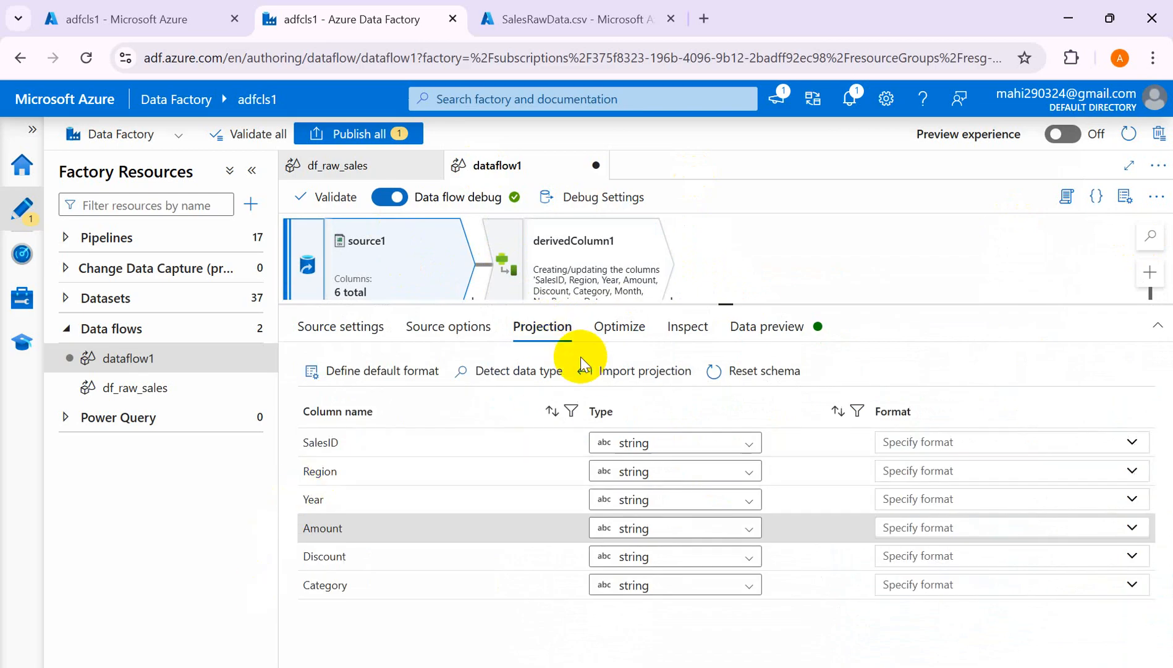
pyautogui.click(754, 501)
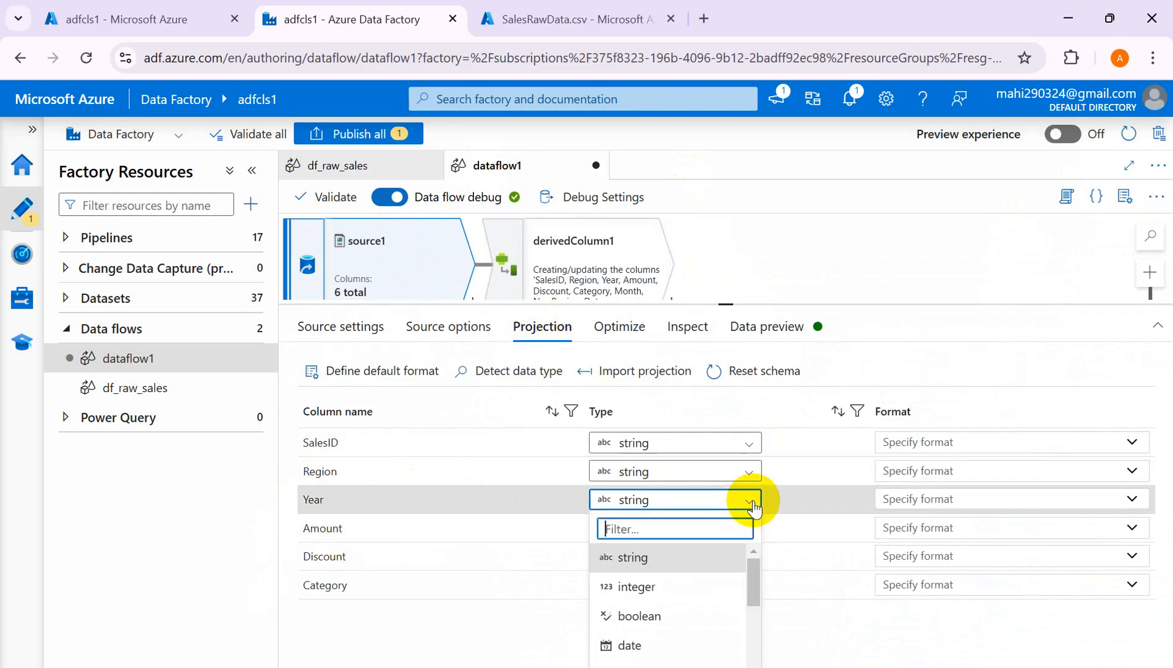
pyautogui.click(631, 648)
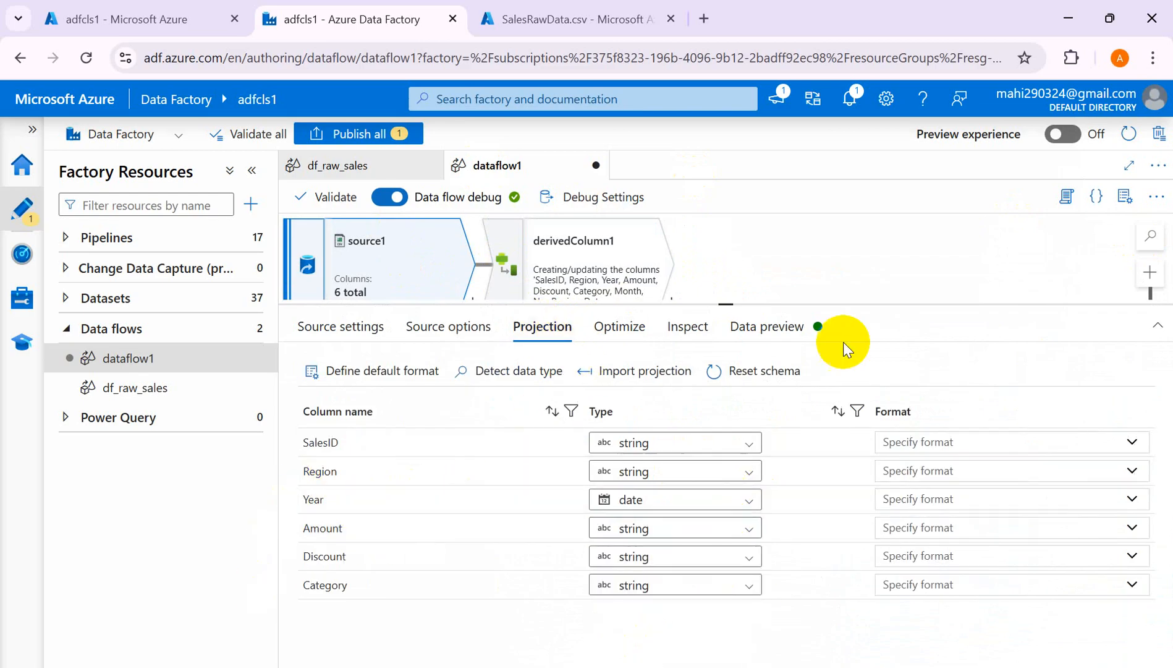
pyautogui.click(790, 327)
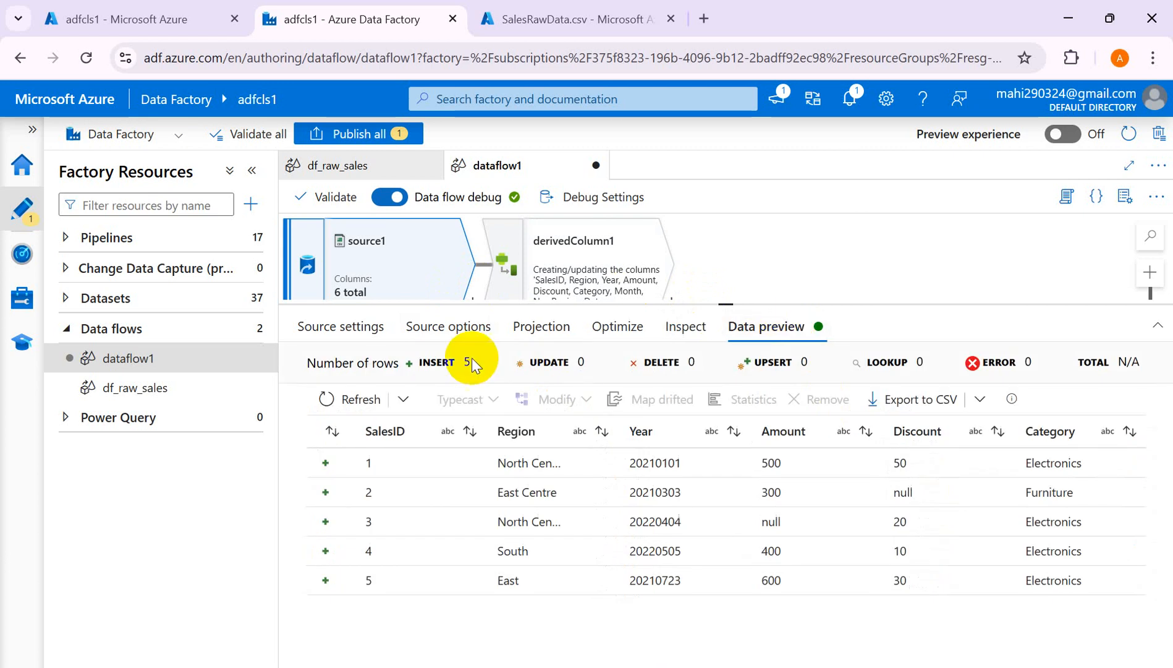
pyautogui.click(337, 399)
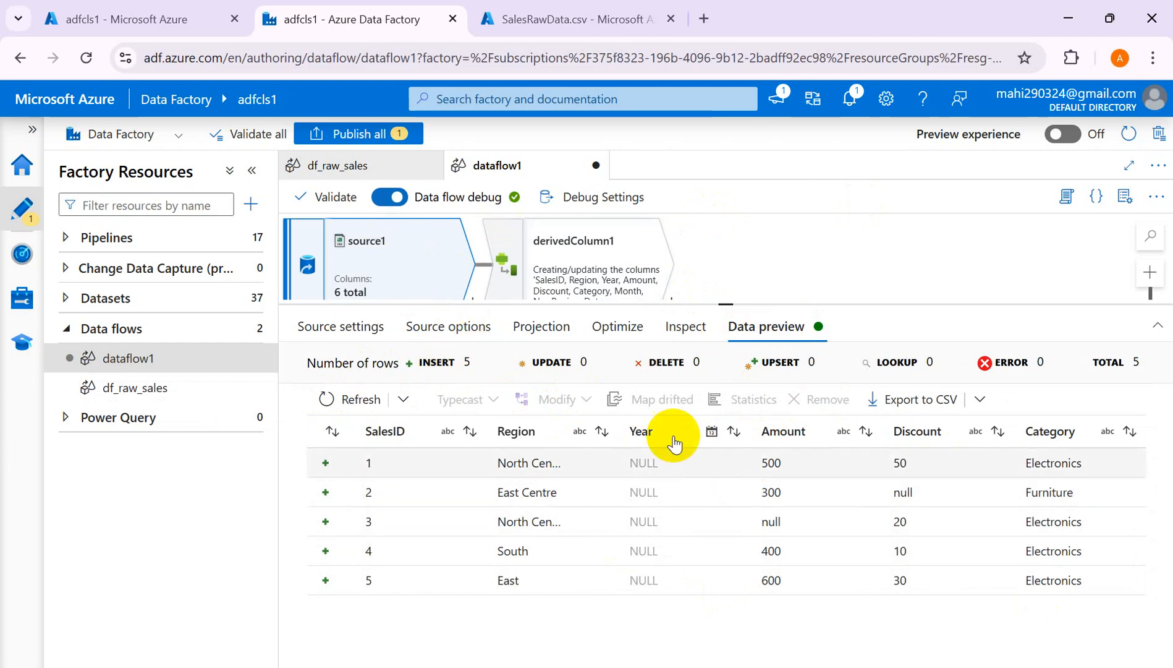
# Step: Restore the Year column's type to string in the source1 projection and refresh the source data preview again
pyautogui.click(544, 328)
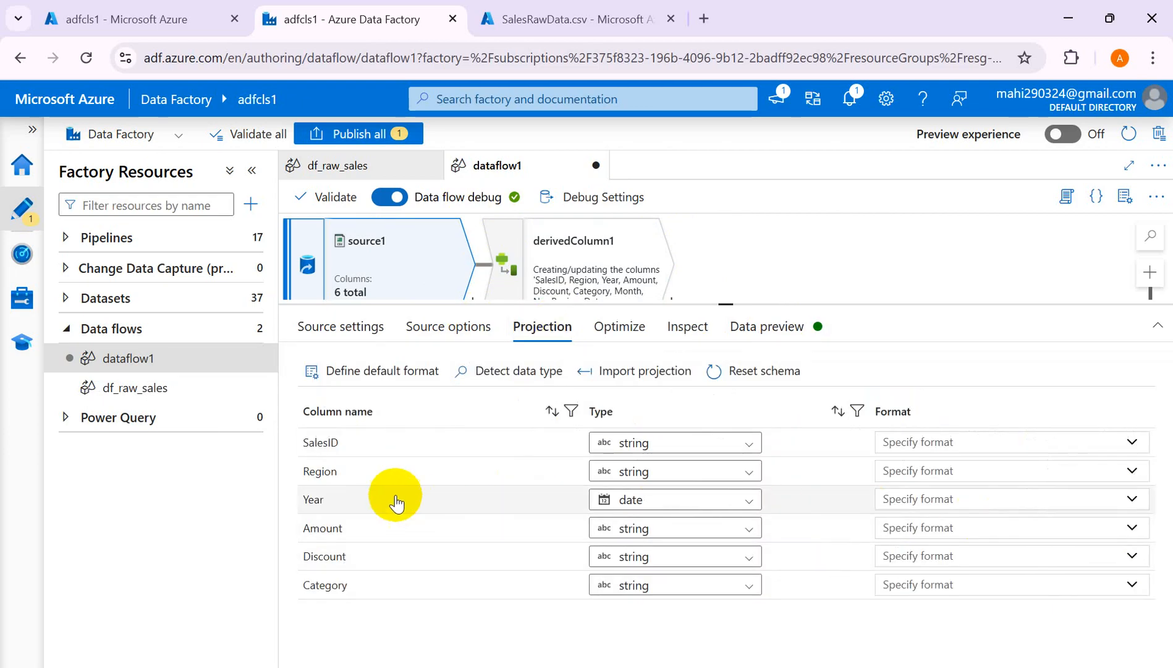
pyautogui.click(746, 504)
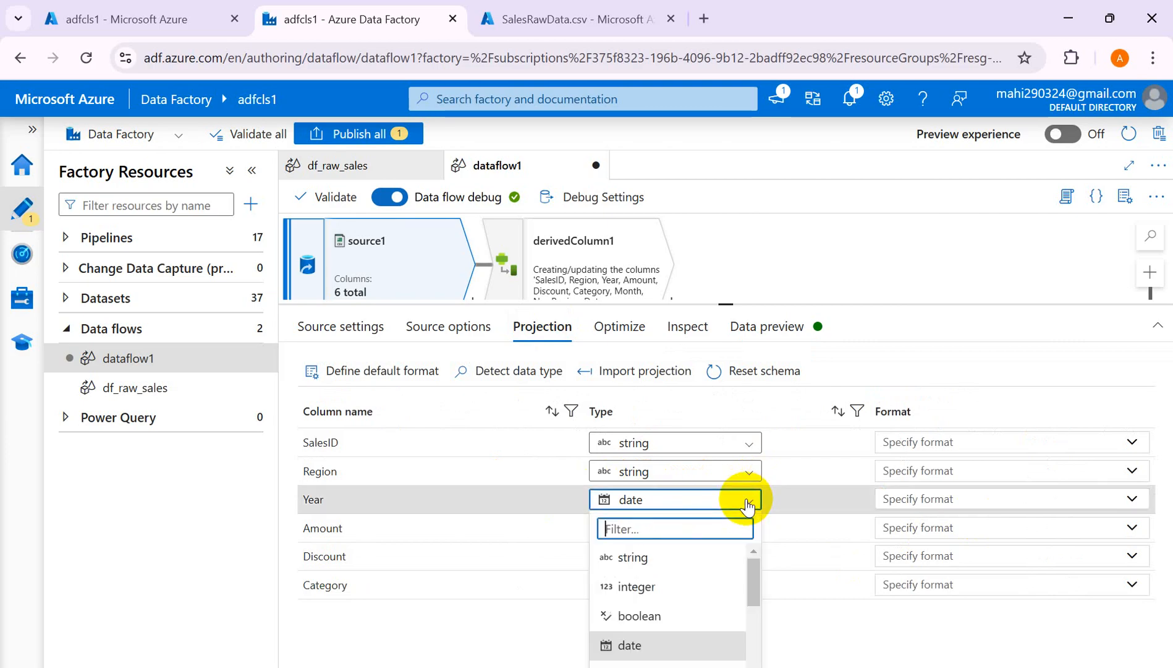
pyautogui.click(655, 558)
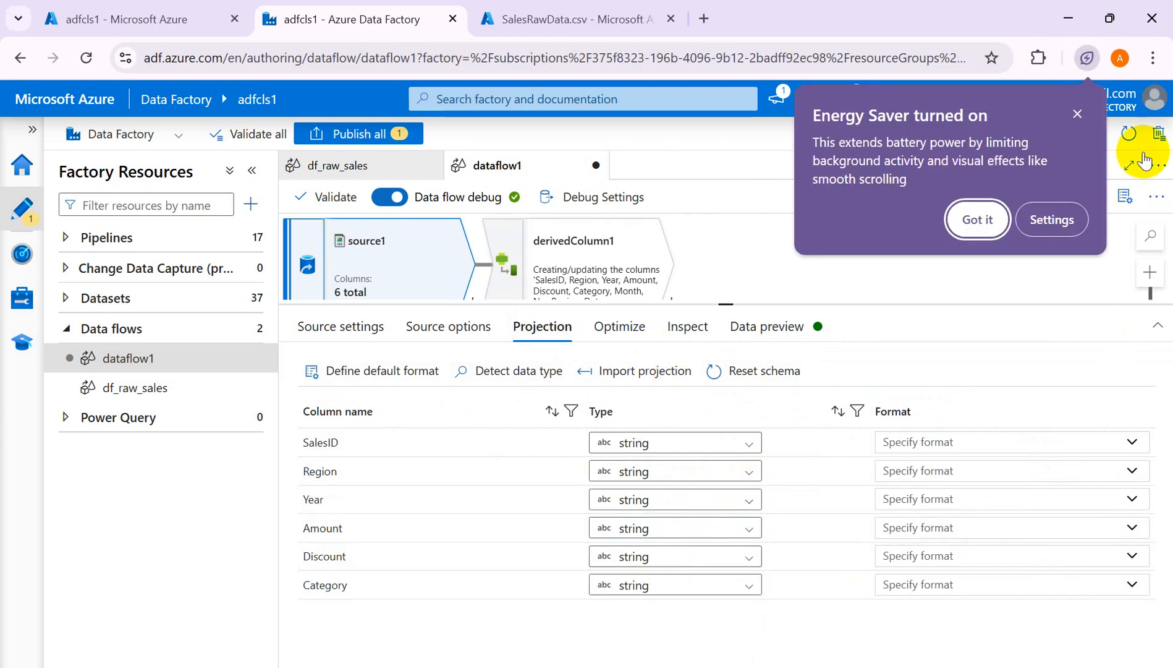
pyautogui.click(1076, 115)
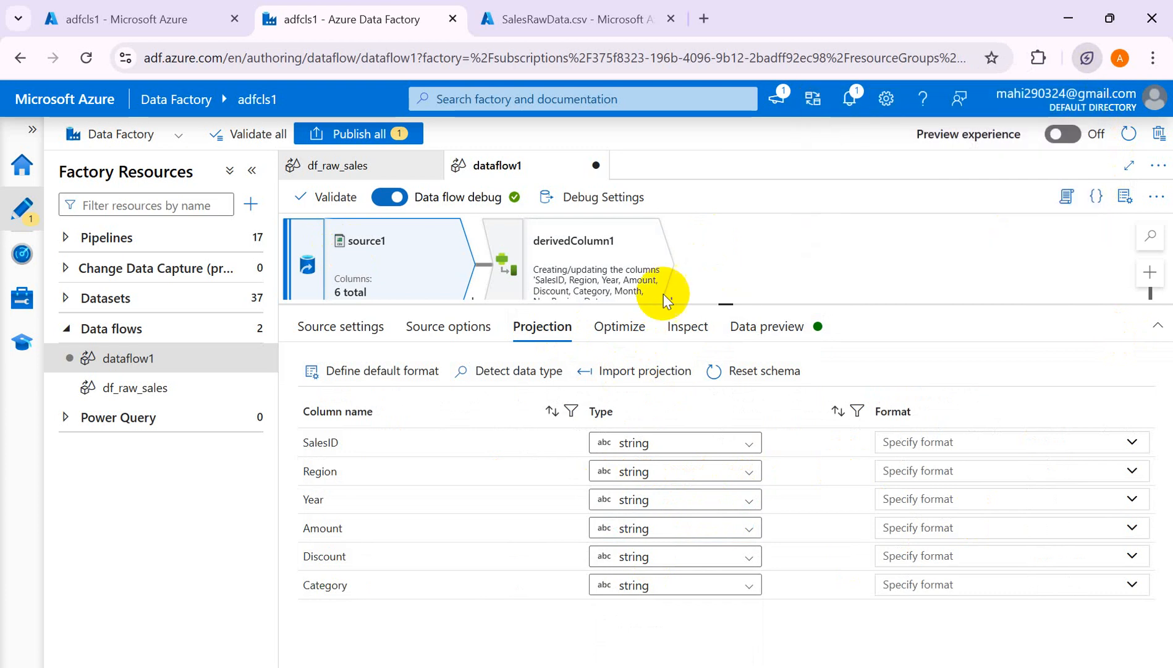
pyautogui.click(781, 329)
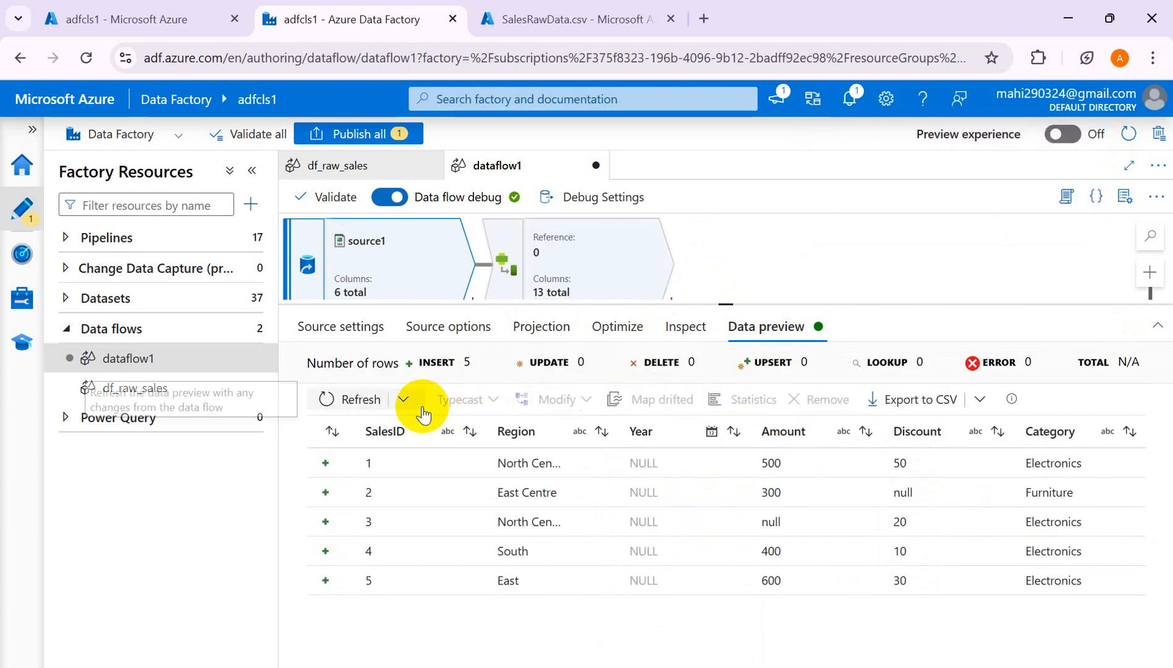
pyautogui.click(376, 402)
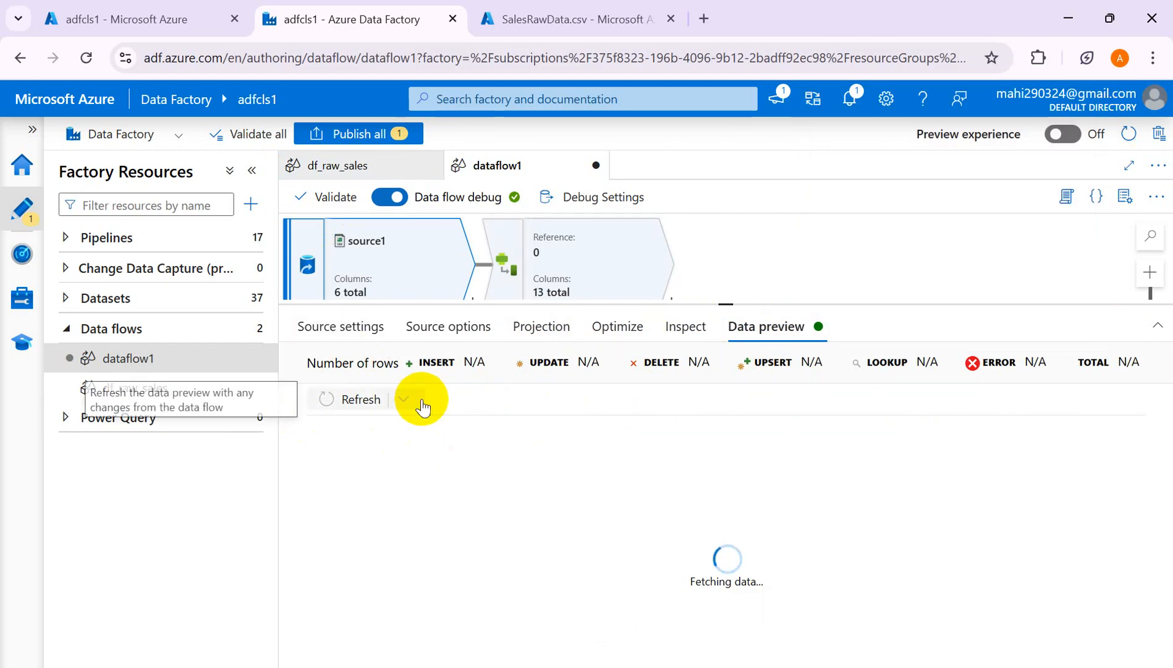
# Step: Return to the derivedColumn1 settings and open the expression builder for the NextDay column
pyautogui.click(600, 263)
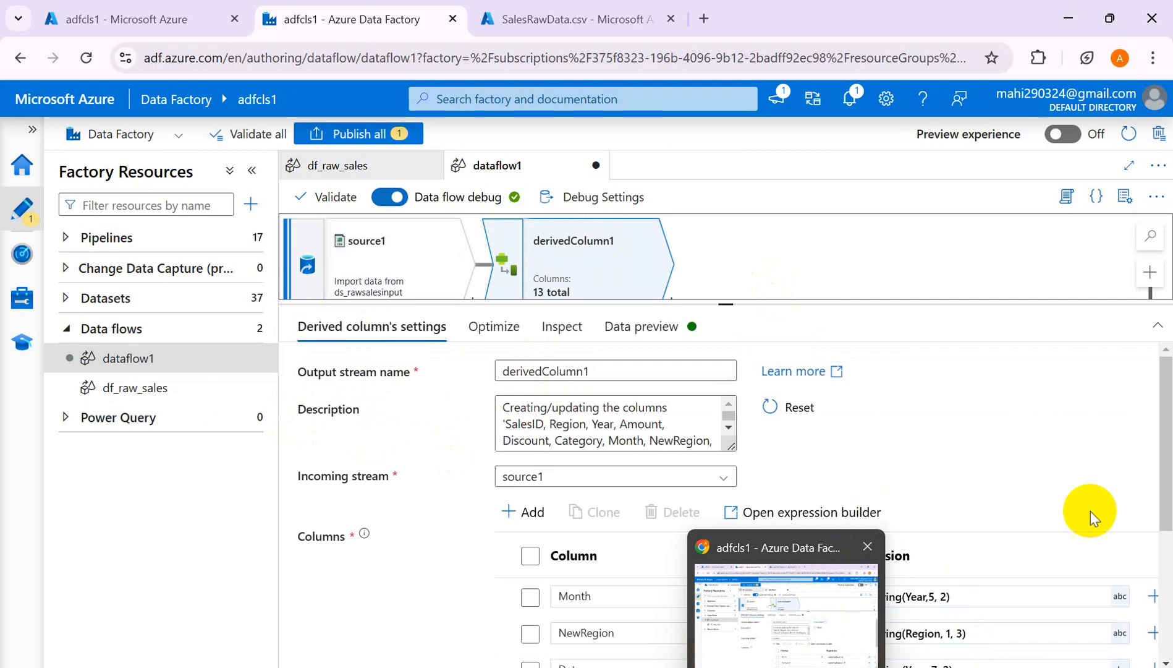
pyautogui.scroll(-4, 1078, 522)
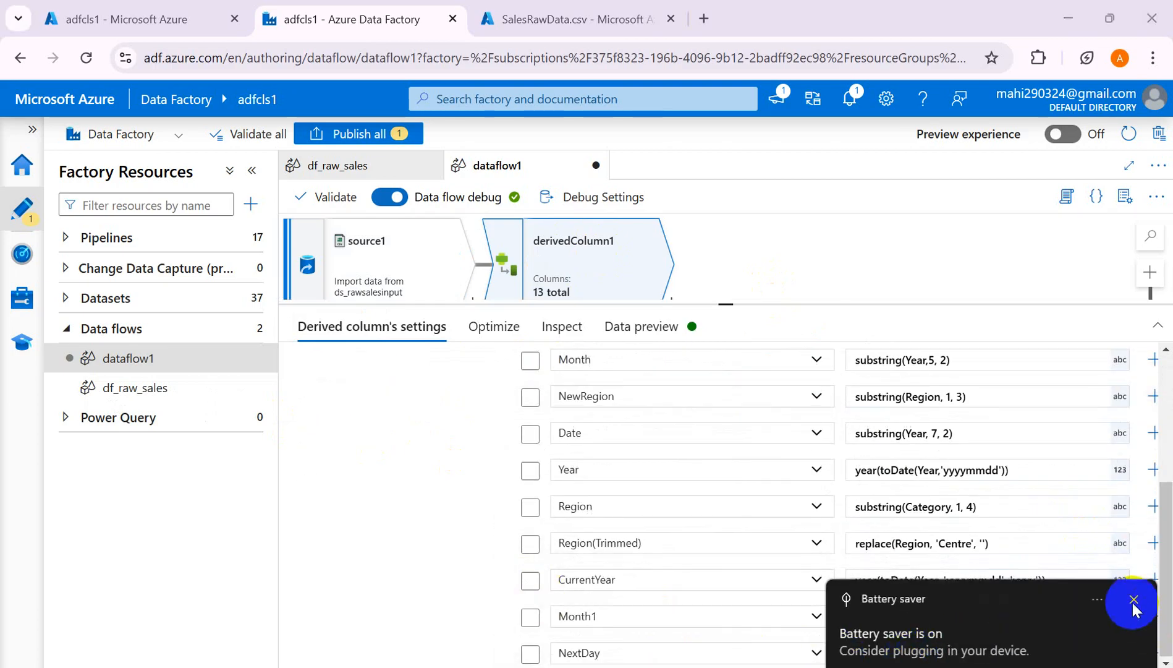
pyautogui.click(1133, 599)
pyautogui.click(872, 652)
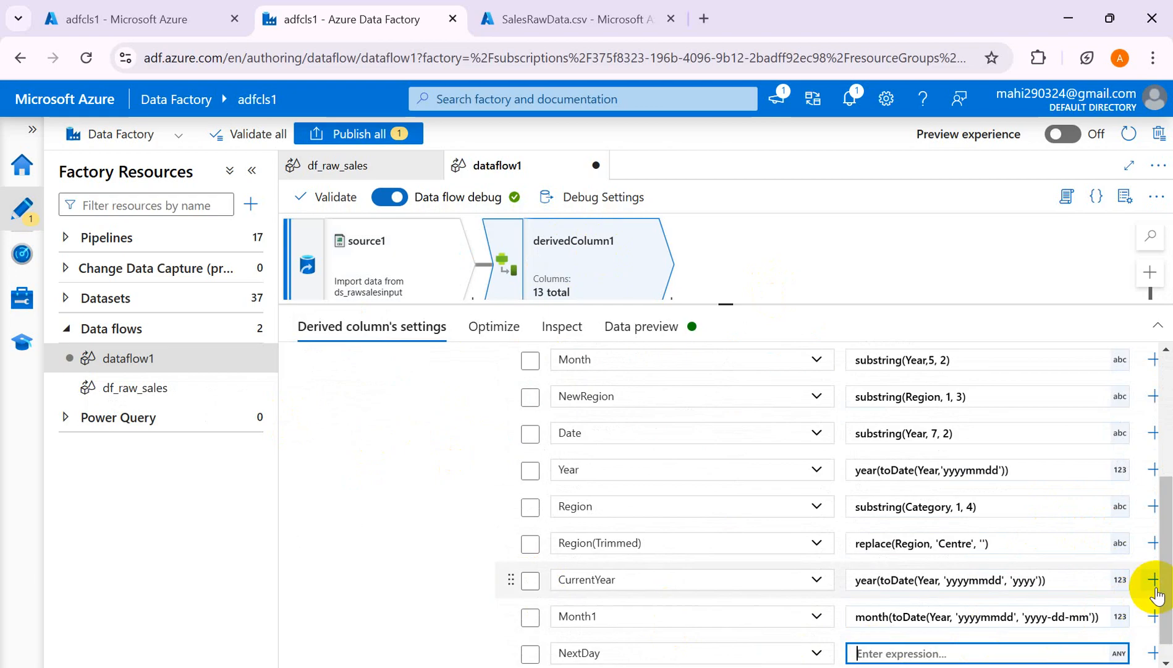
pyautogui.moveTo(1165, 591); pyautogui.dragTo(1165, 634)
pyautogui.click(903, 653)
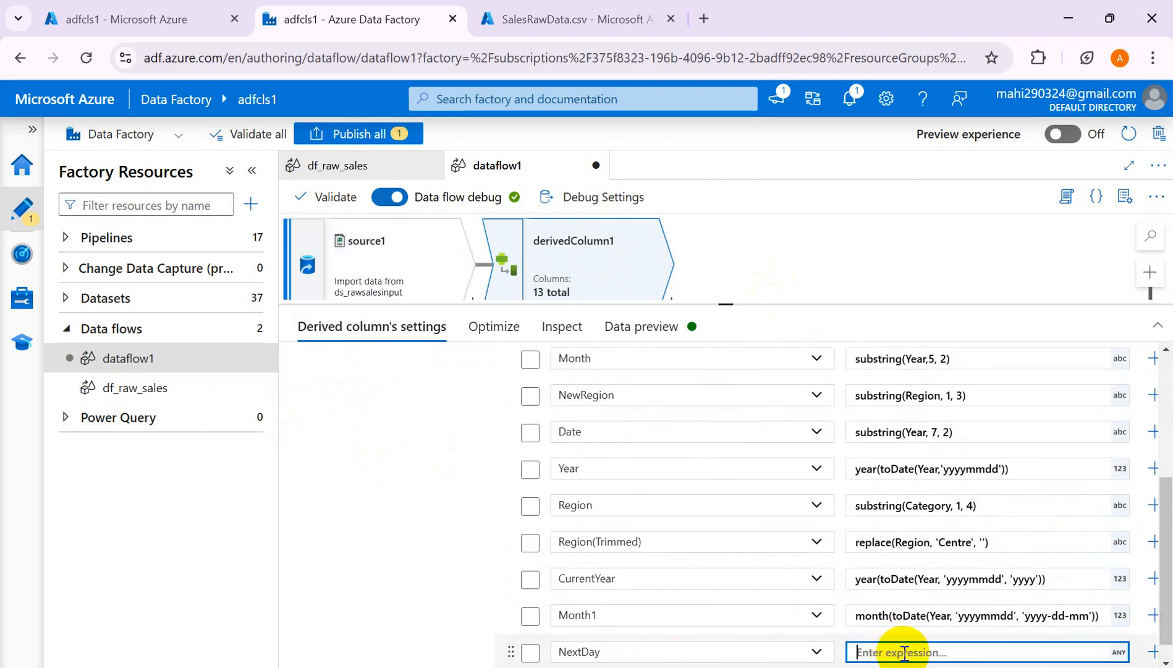
pyautogui.click(1166, 663)
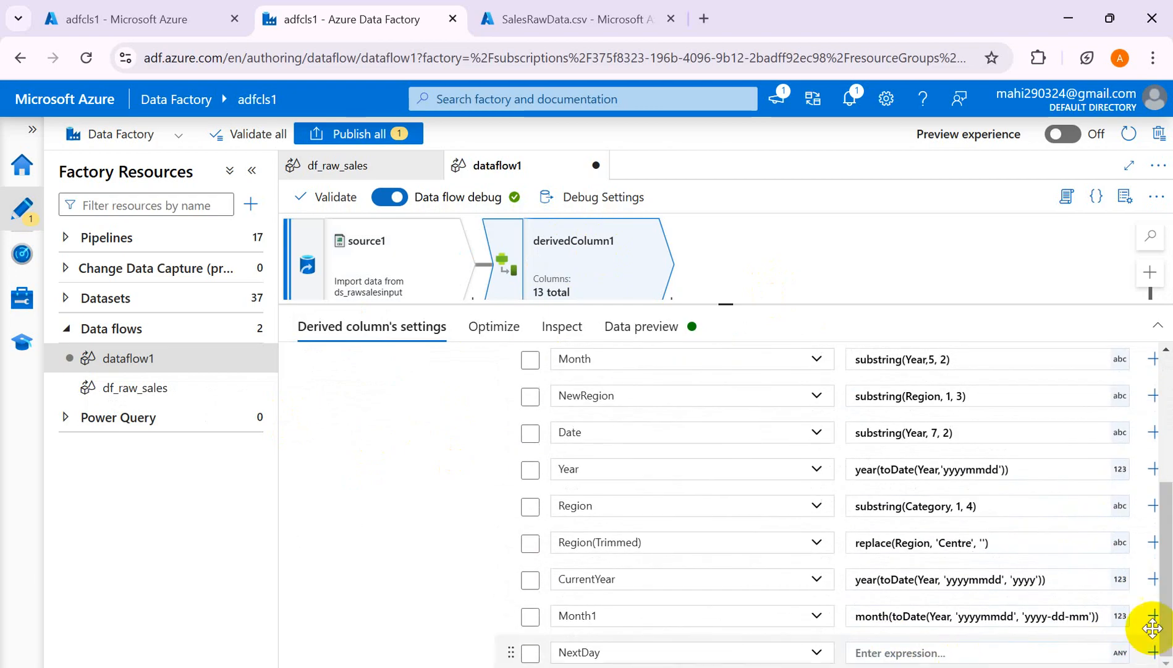
pyautogui.click(929, 654)
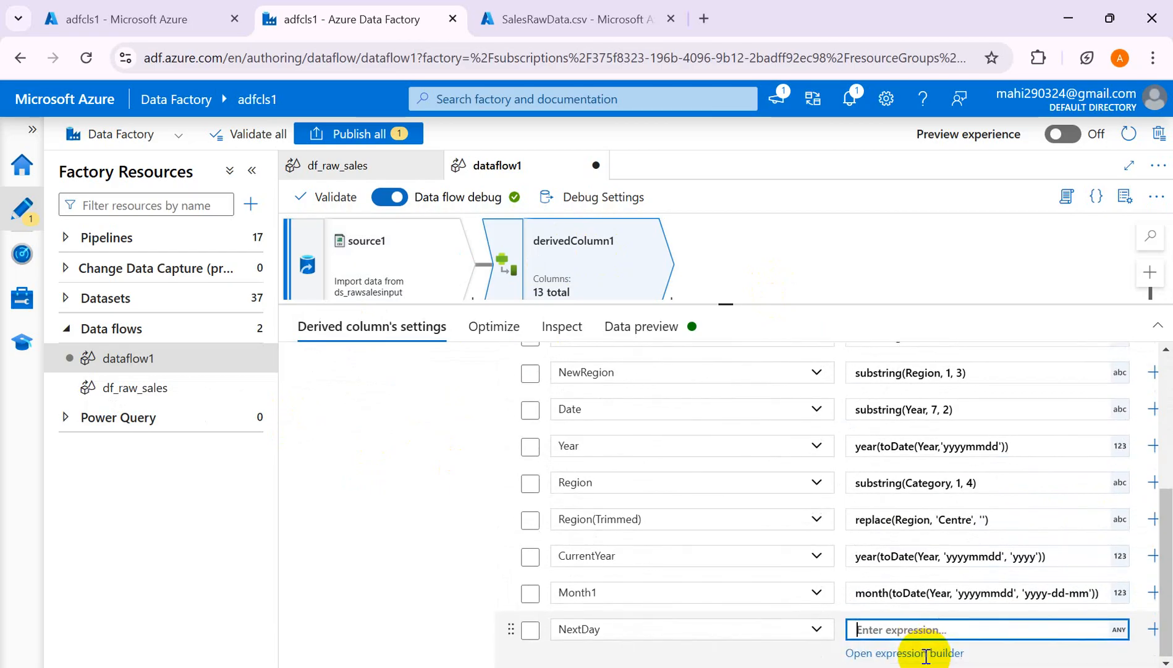
pyautogui.click(925, 654)
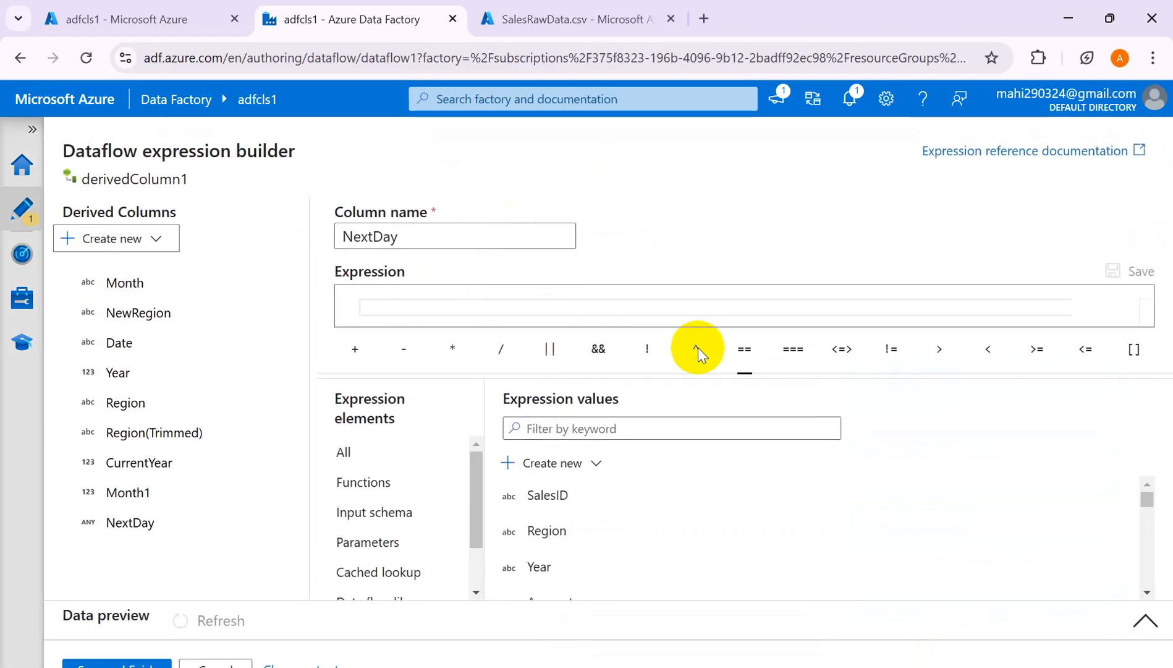
# Step: Start the NextDay expression with the addDays function and insert toDate() as its first argument
pyautogui.click(459, 307)
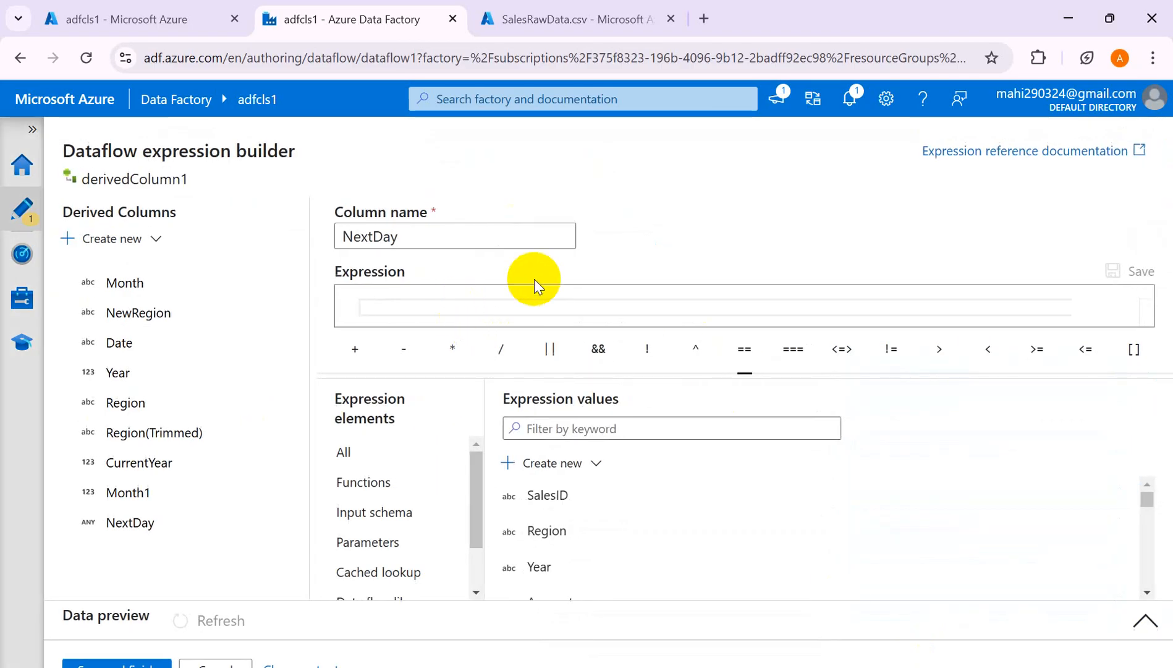
pyautogui.write('add')
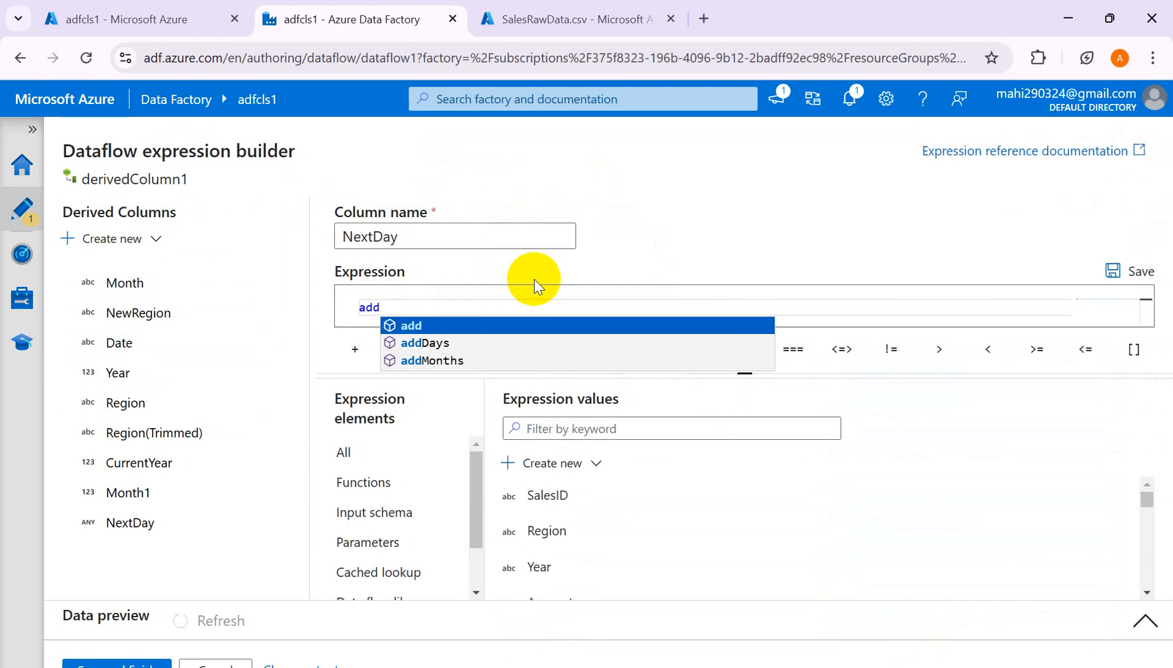
pyautogui.click(448, 344)
pyautogui.click(534, 307)
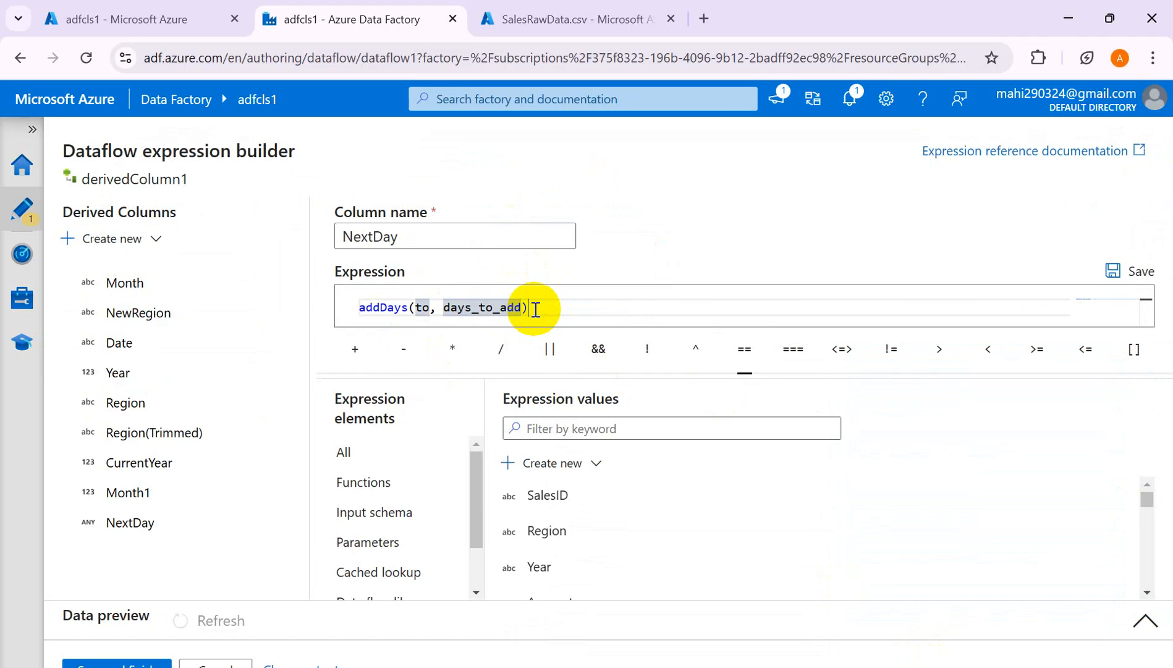
pyautogui.click(608, 428)
pyautogui.write('to')
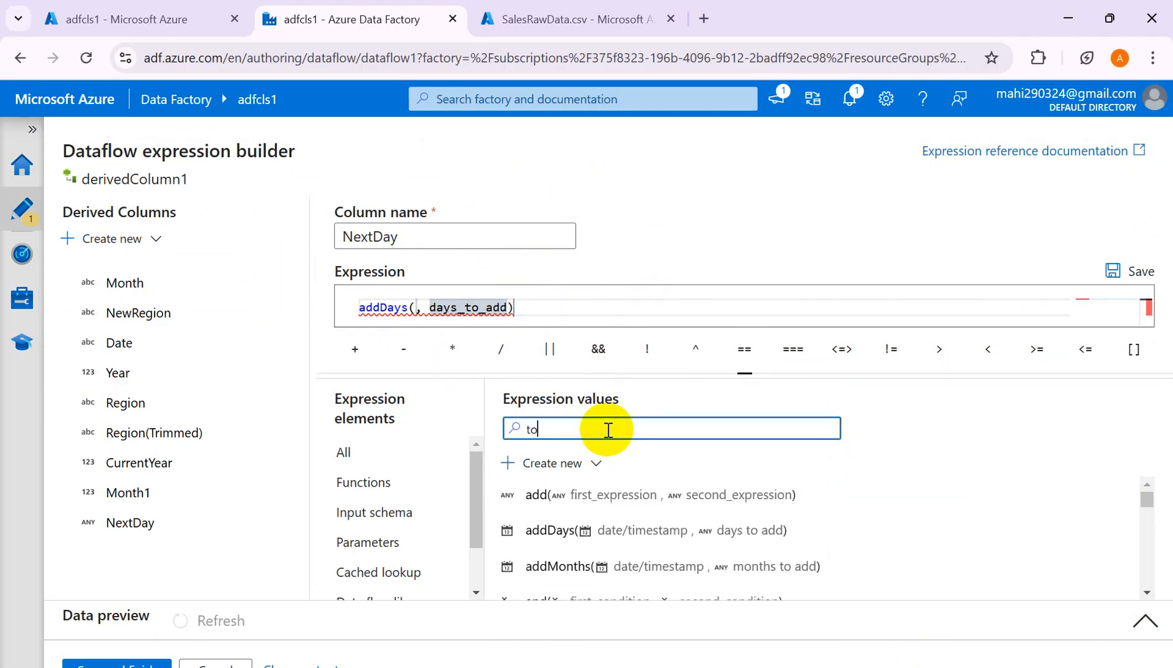
pyautogui.write('da')
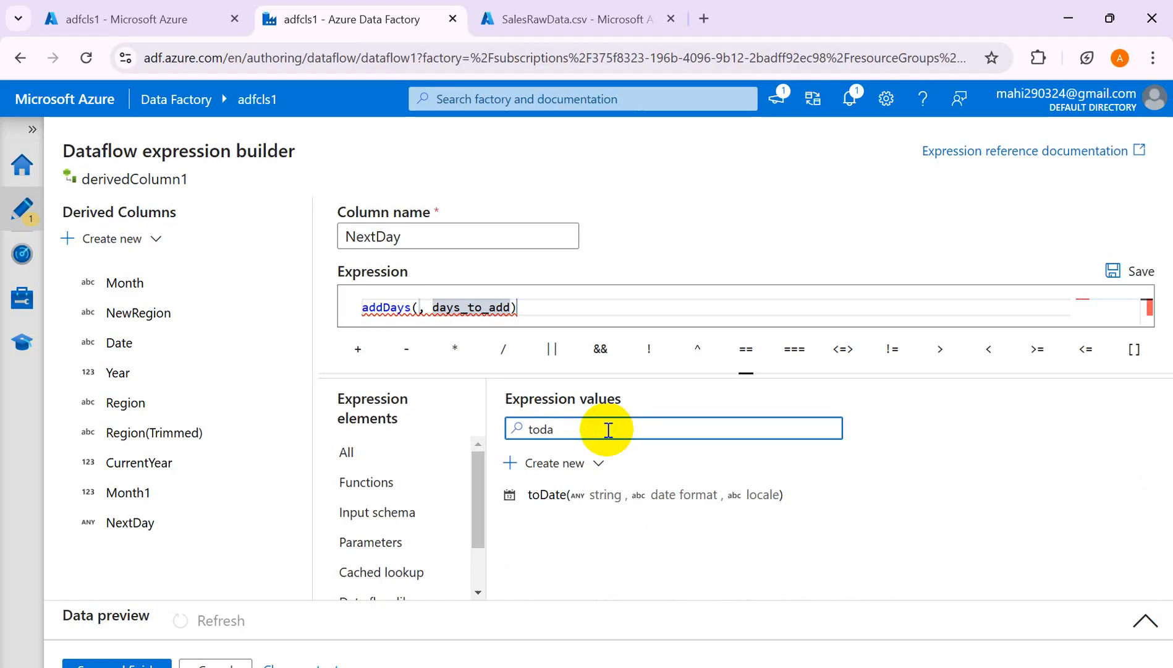
pyautogui.click(624, 494)
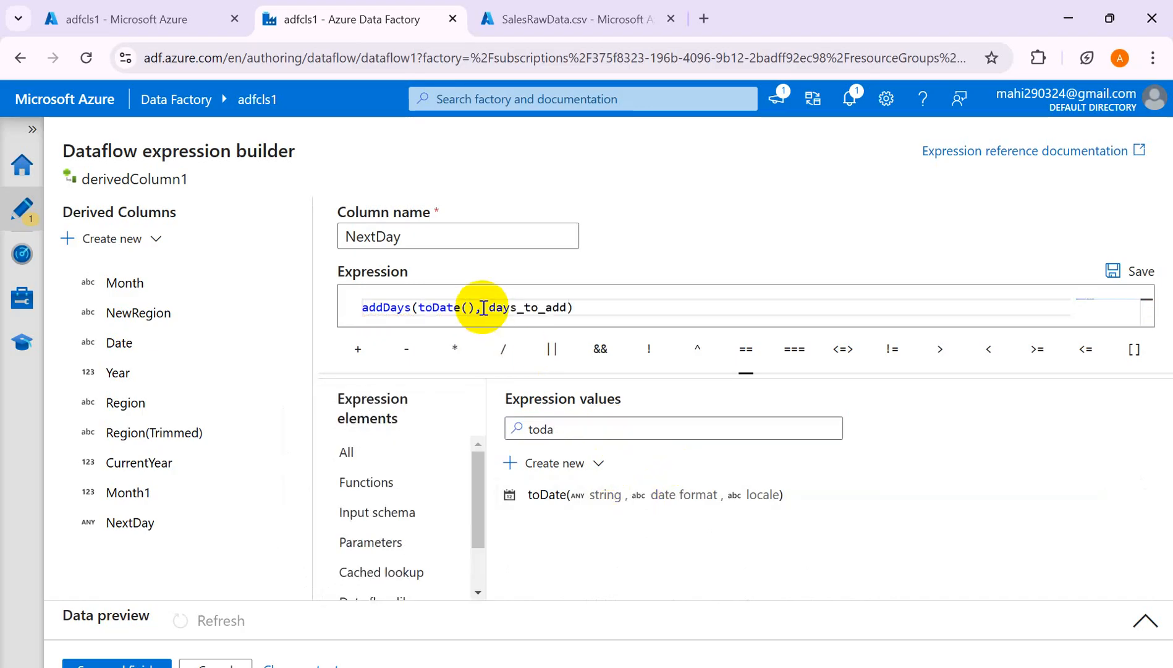
# Step: Complete the NextDay expression as addDays(toDate(Year,'yyyymmdd'), 1) and save it
pyautogui.moveTo(553, 429); pyautogui.dragTo(514, 426)
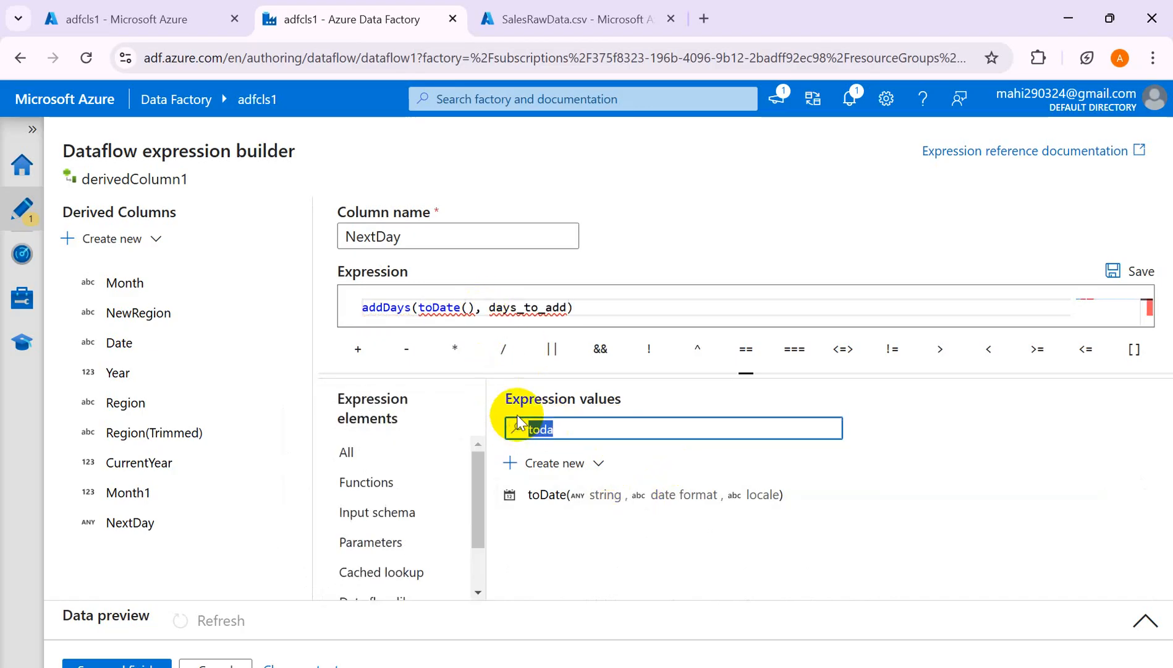
pyautogui.press('BackSpace')
pyautogui.click(557, 566)
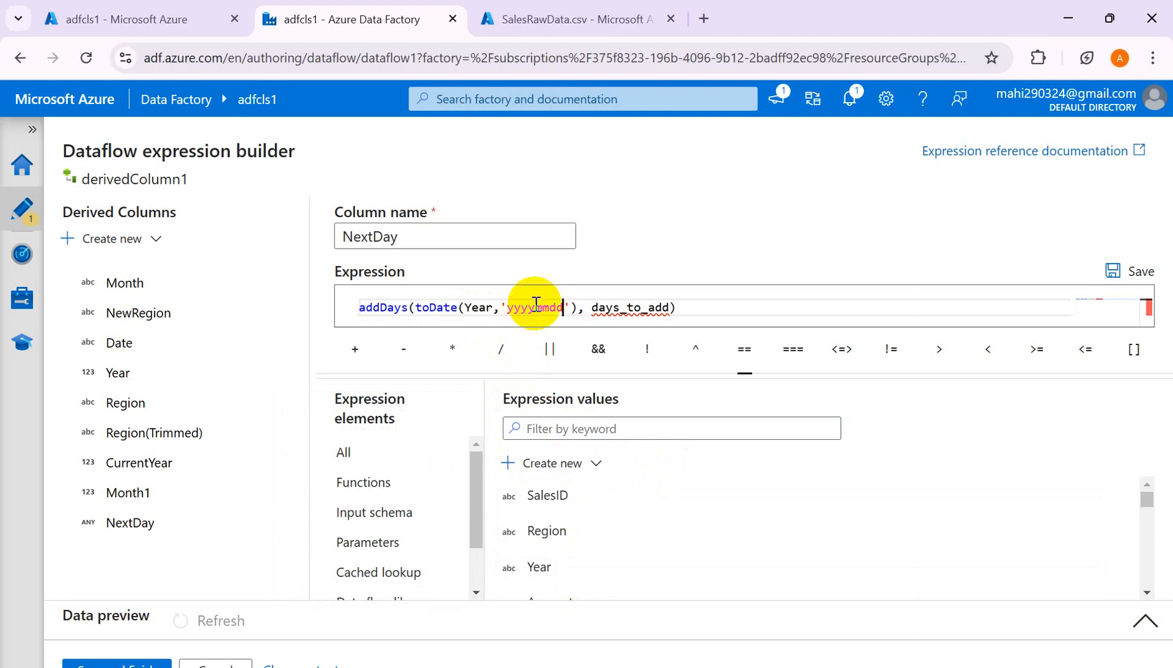
pyautogui.click(672, 307)
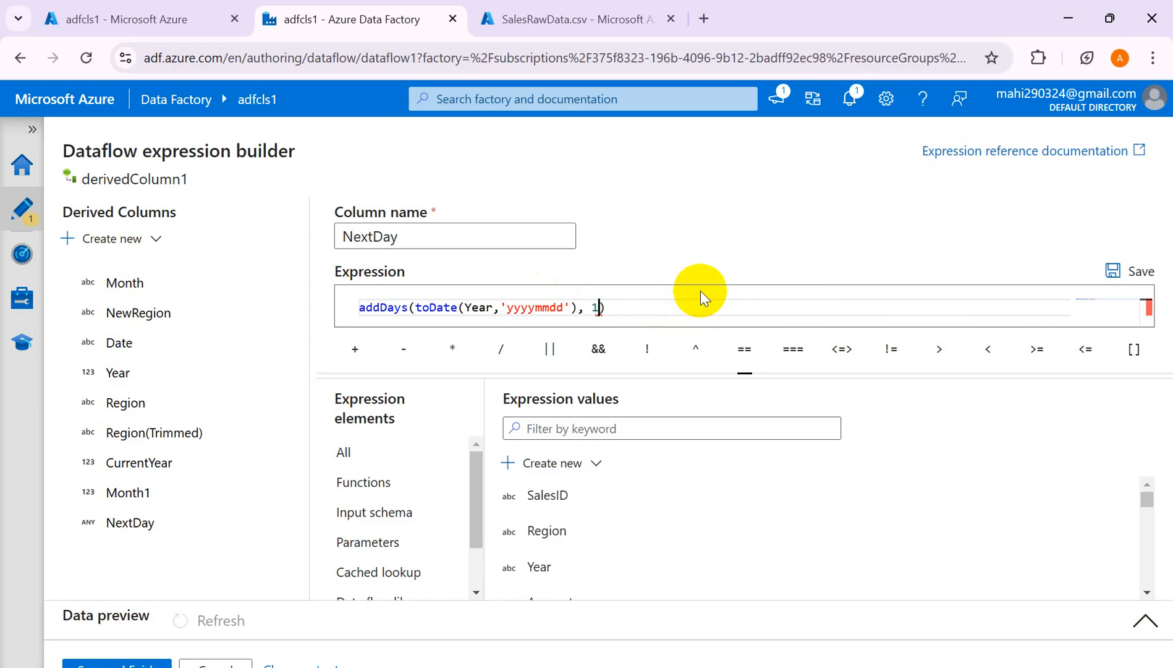
pyautogui.click(1134, 270)
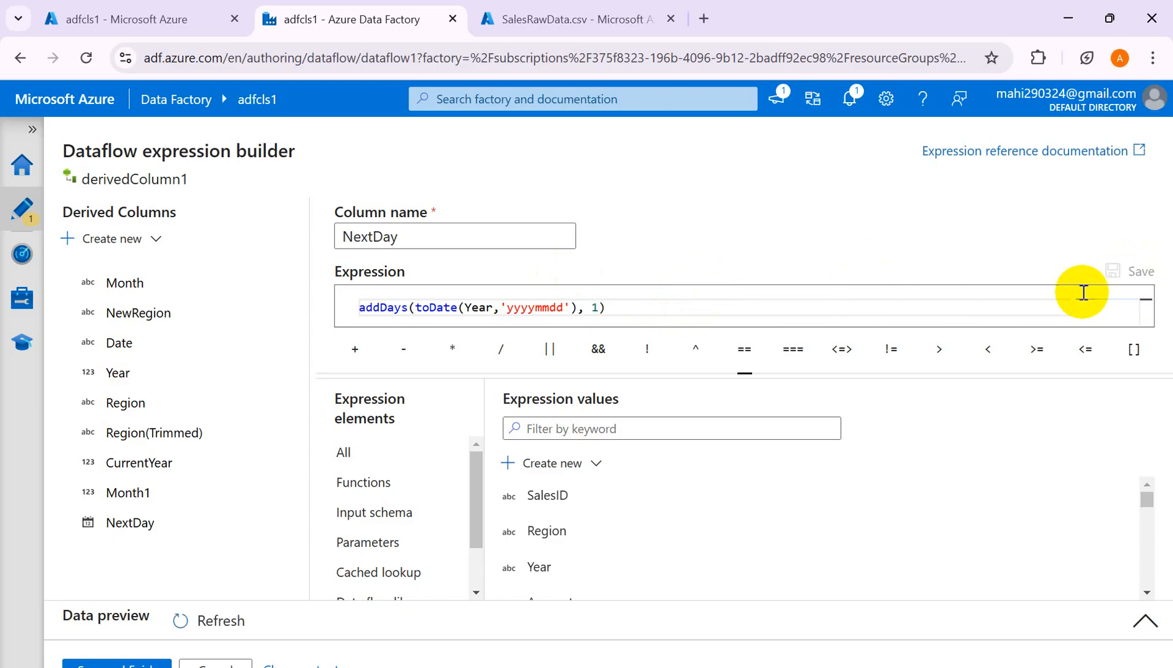
# Step: Refresh the NextDay data preview and compare its output dates with the Year values
pyautogui.click(185, 620)
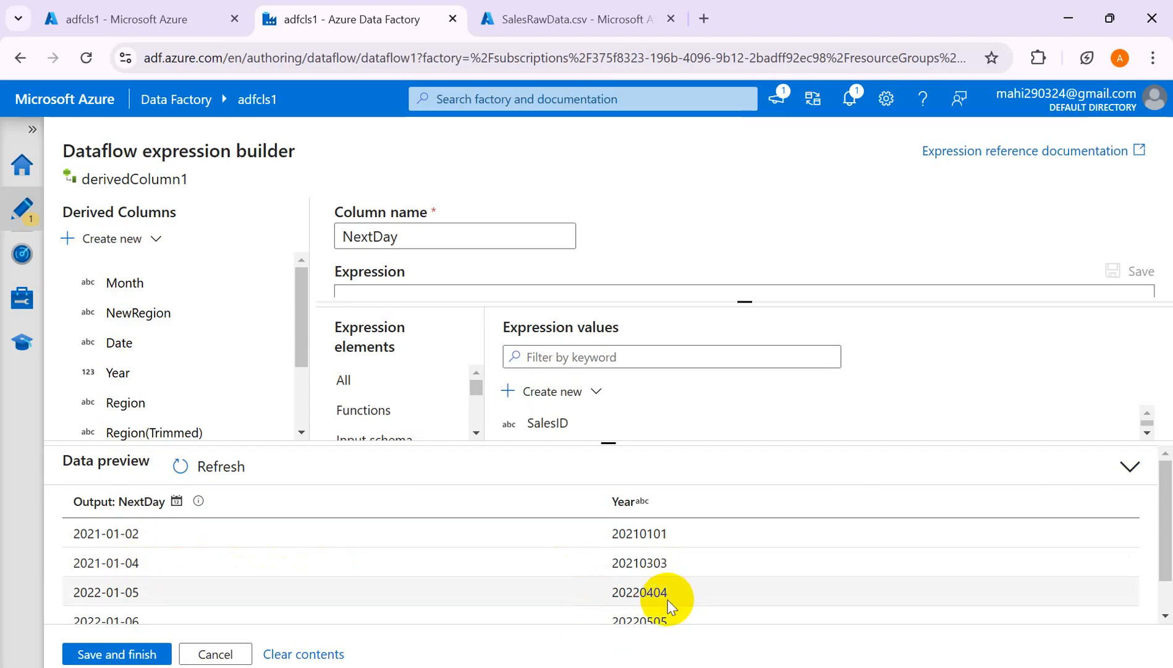
pyautogui.scroll(-1, 880, 587)
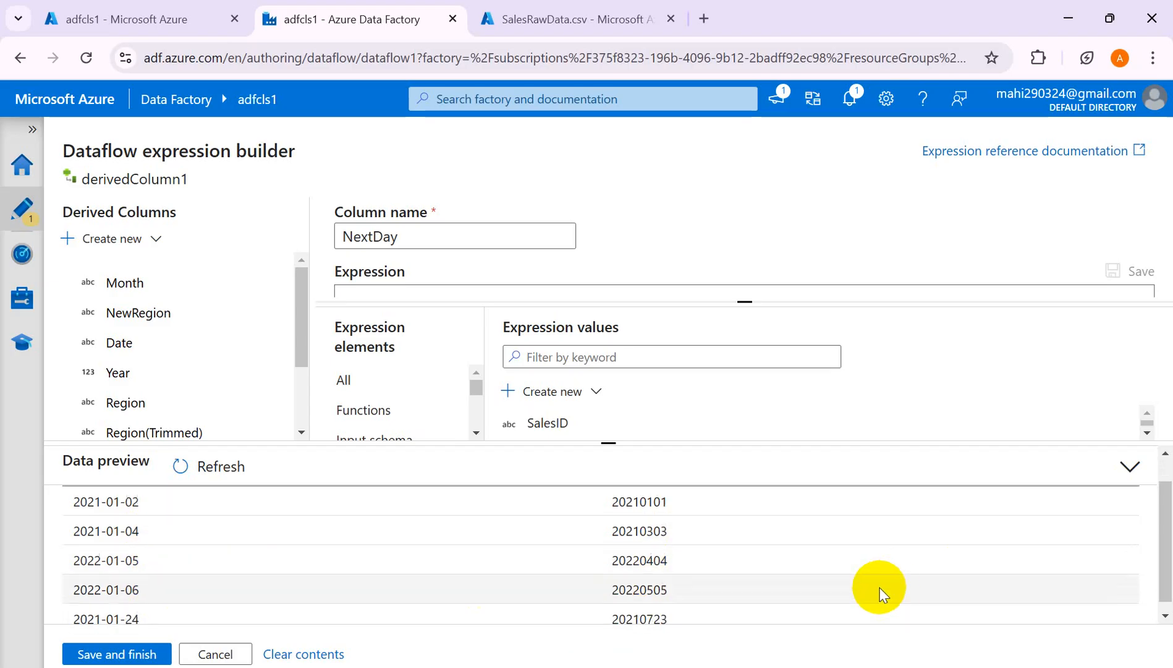
pyautogui.scroll(1, 784, 561)
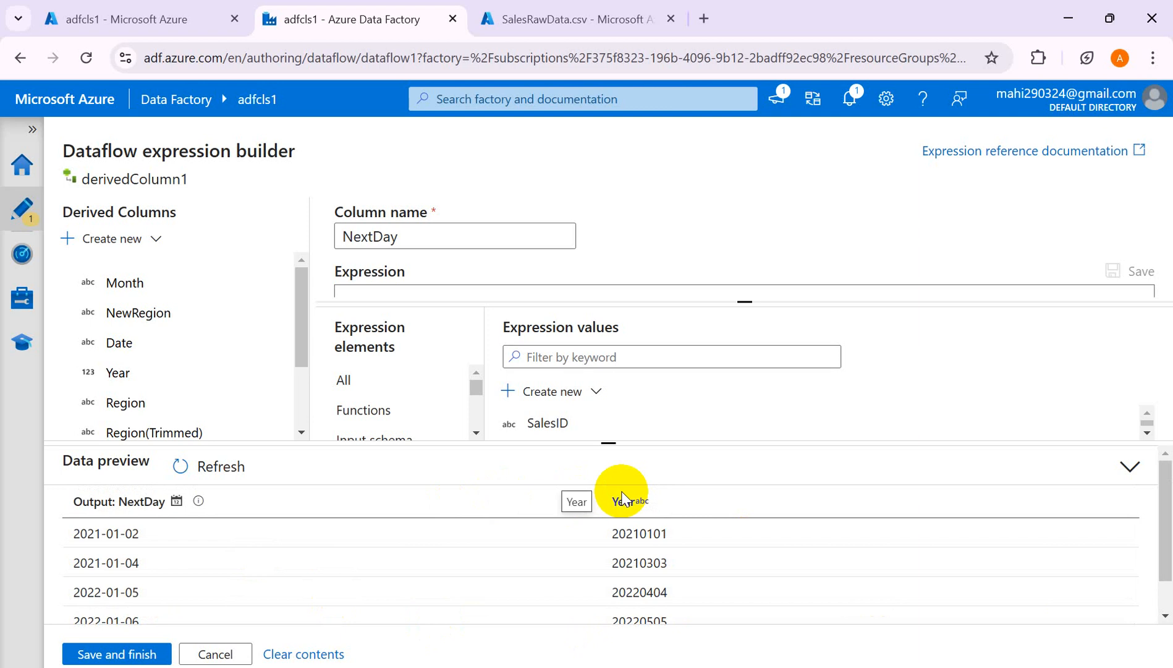
# Step: Save and finish the NextDay derived column, and switch to the Azure Data Factory expressions document in Word
pyautogui.click(117, 654)
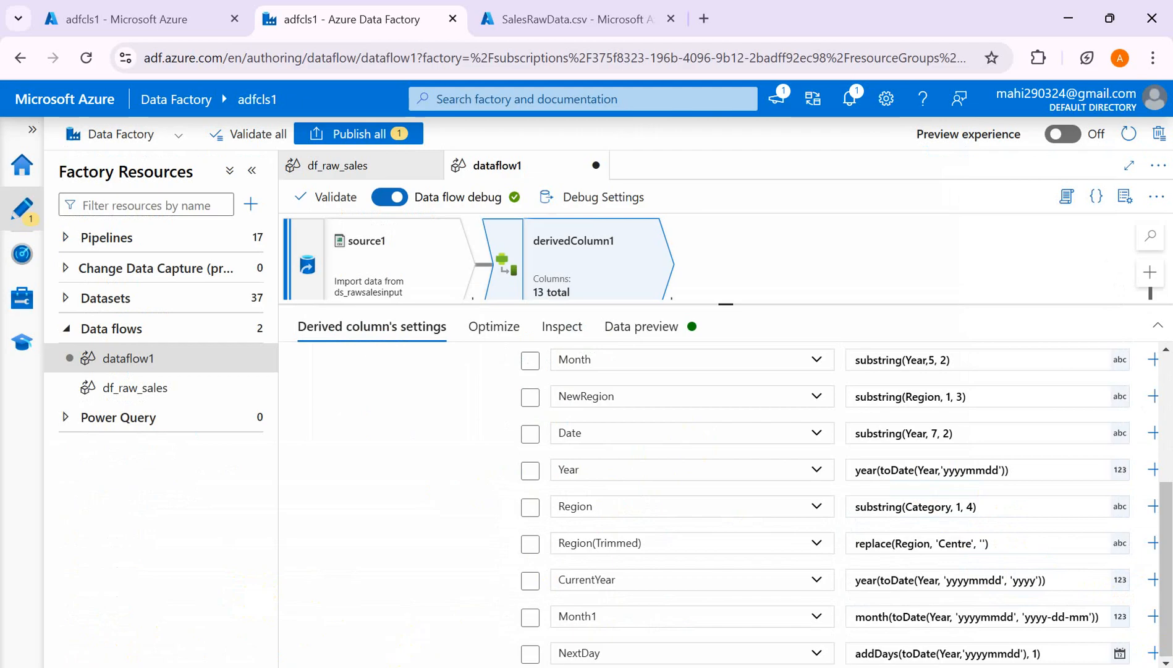
pyautogui.click(586, 667)
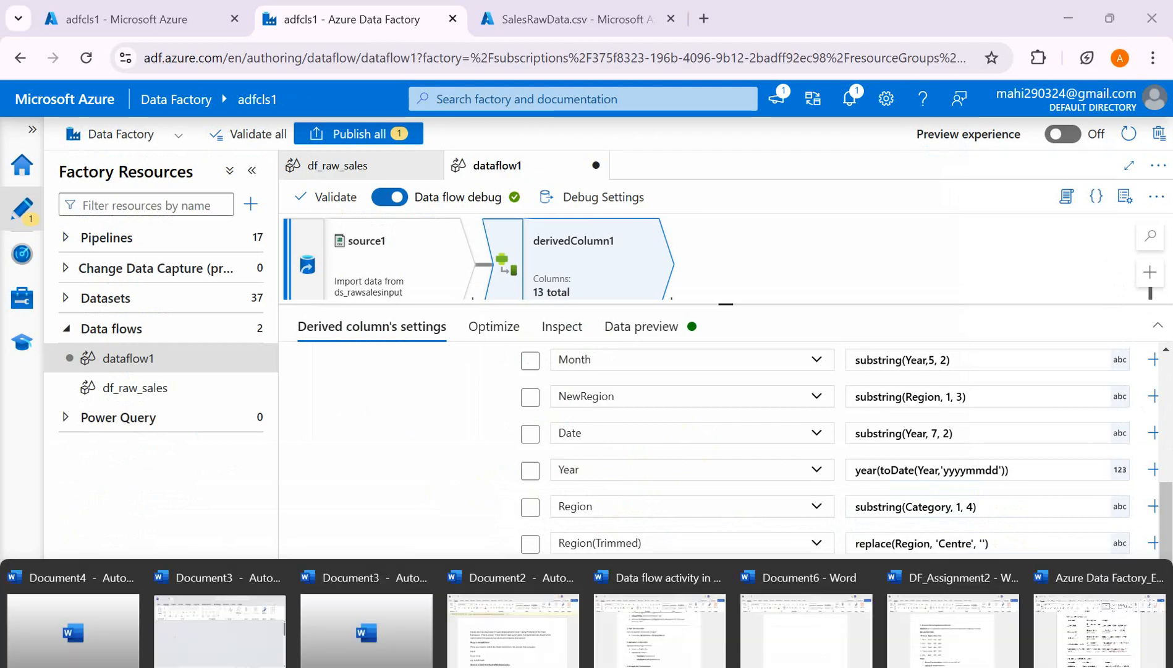
pyautogui.click(1108, 631)
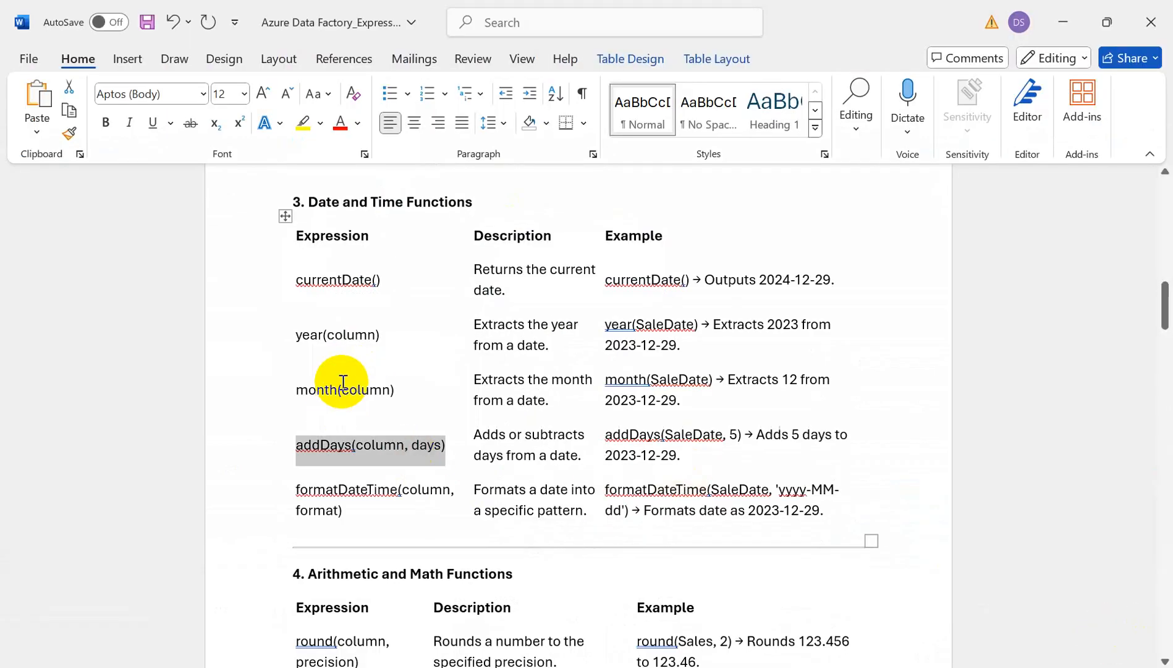
# Step: Review the remaining function tables, from arithmetic and logical to miscellaneous functions, and the practical examples in the document
pyautogui.scroll(-2, 411, 557)
pyautogui.scroll(-3, 595, 520)
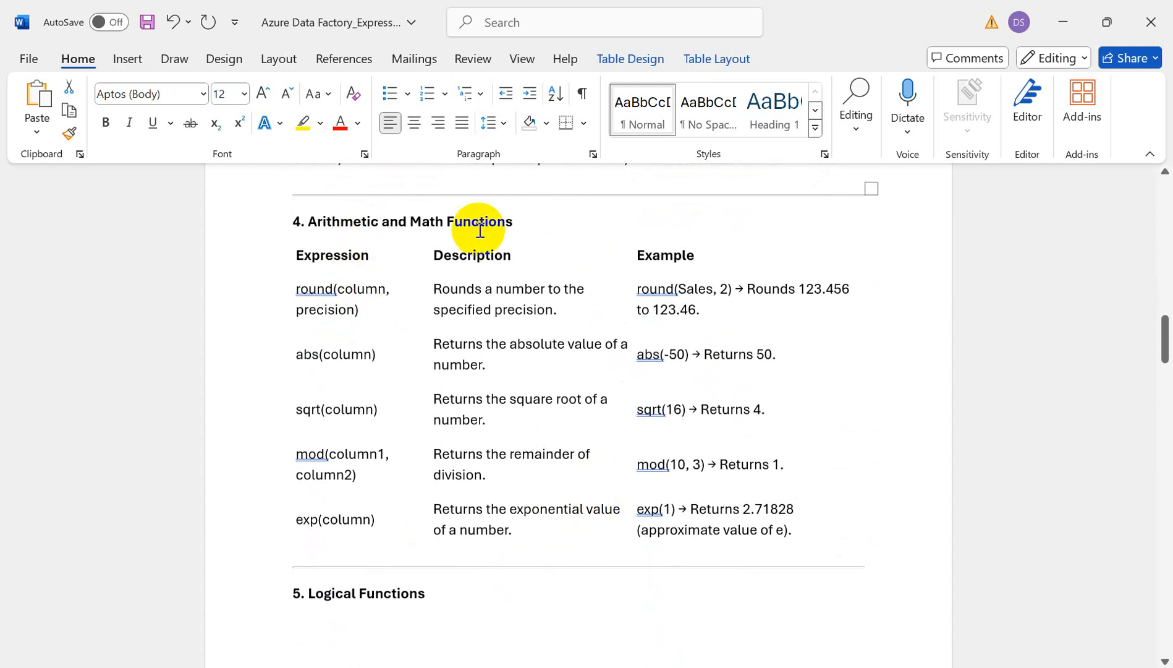
pyautogui.scroll(-20, 551, 525)
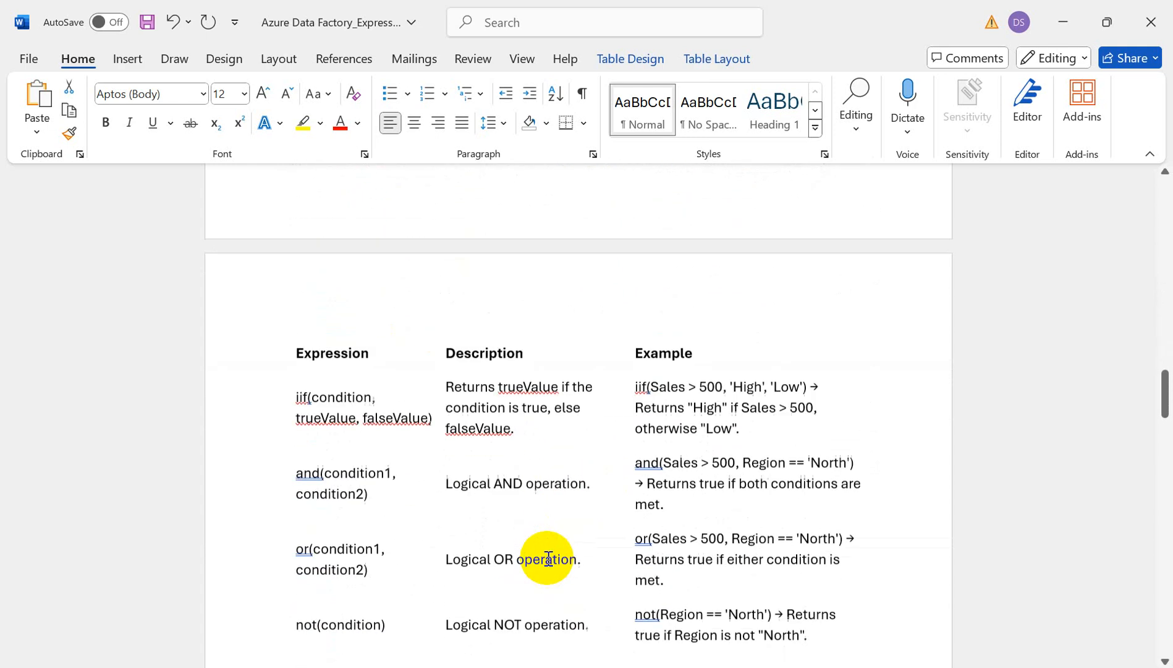
pyautogui.scroll(6, 547, 556)
pyautogui.scroll(-12, 550, 559)
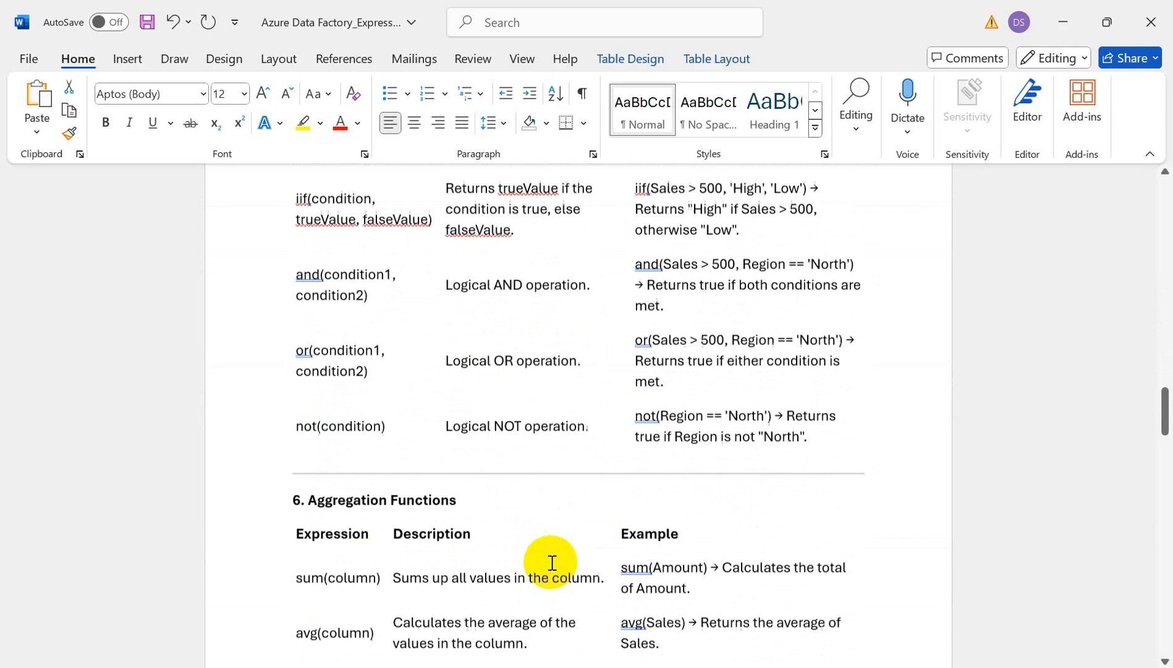
pyautogui.scroll(-11, 551, 559)
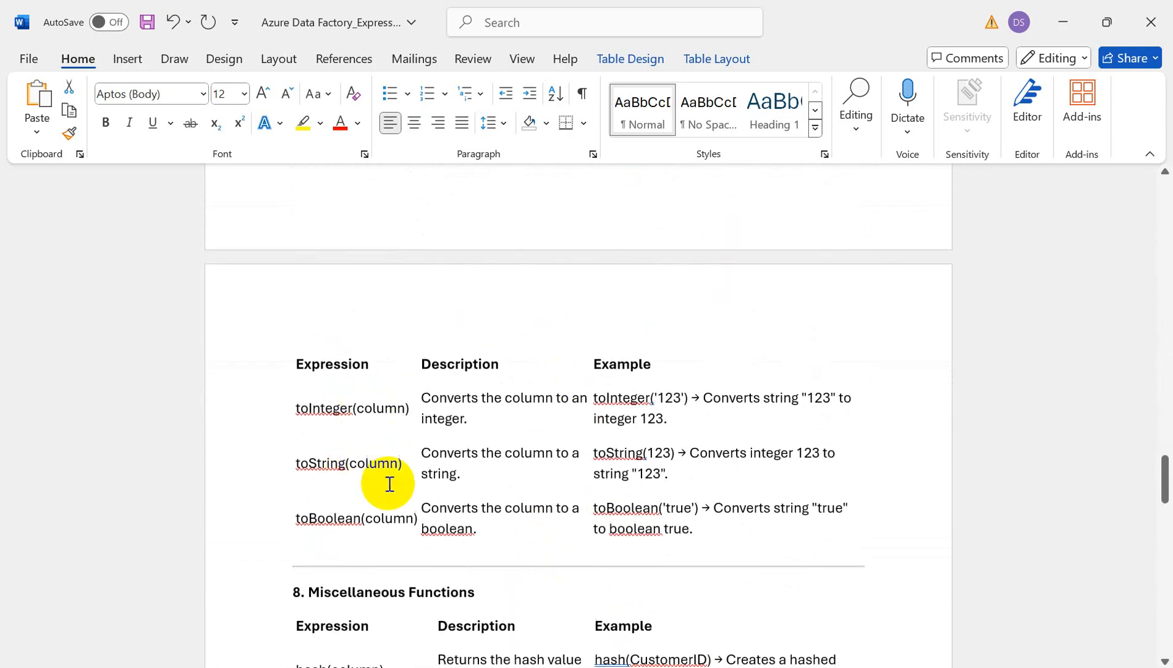
pyautogui.scroll(-20, 616, 502)
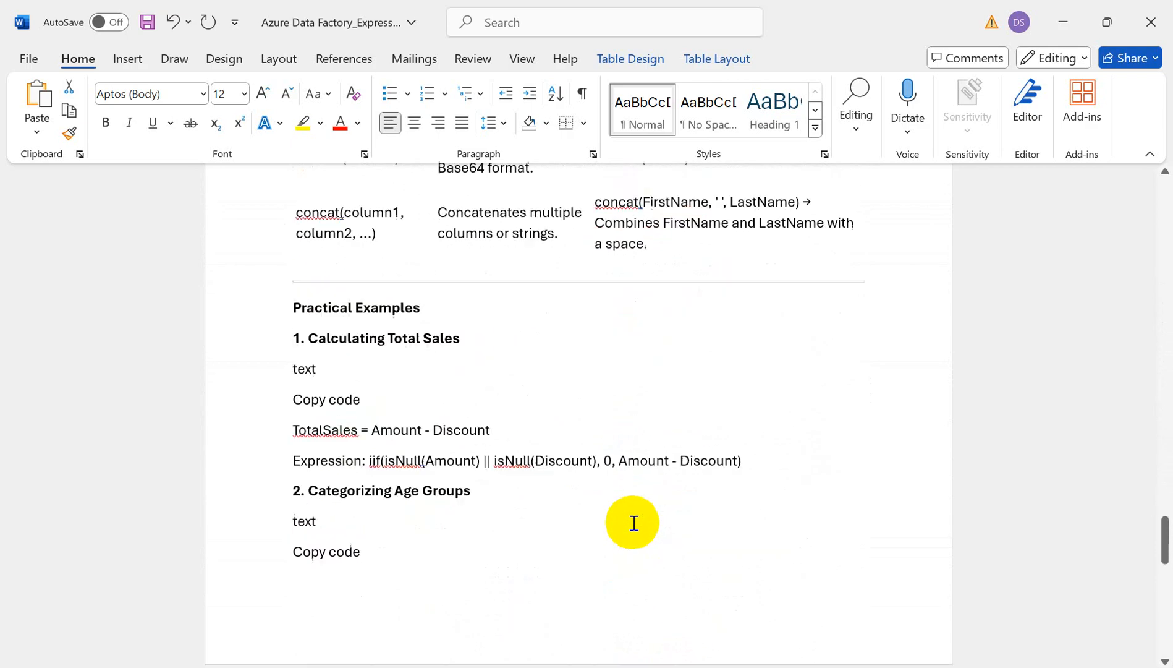
pyautogui.scroll(-10, 634, 522)
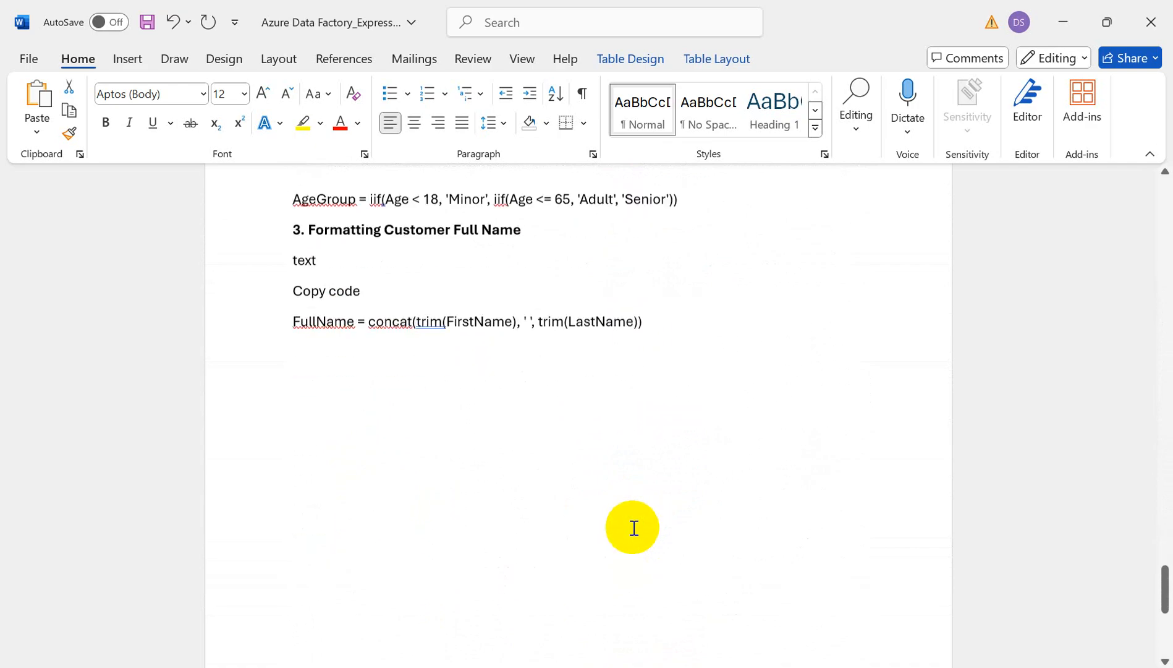
pyautogui.scroll(18, 635, 526)
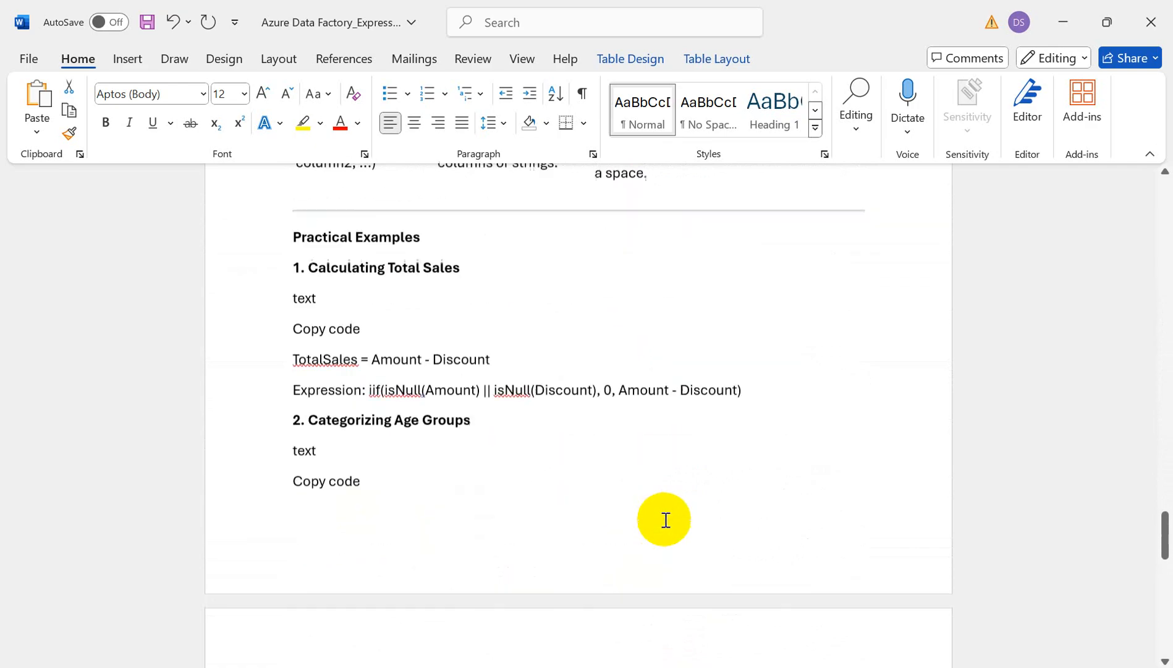
pyautogui.scroll(20, 665, 520)
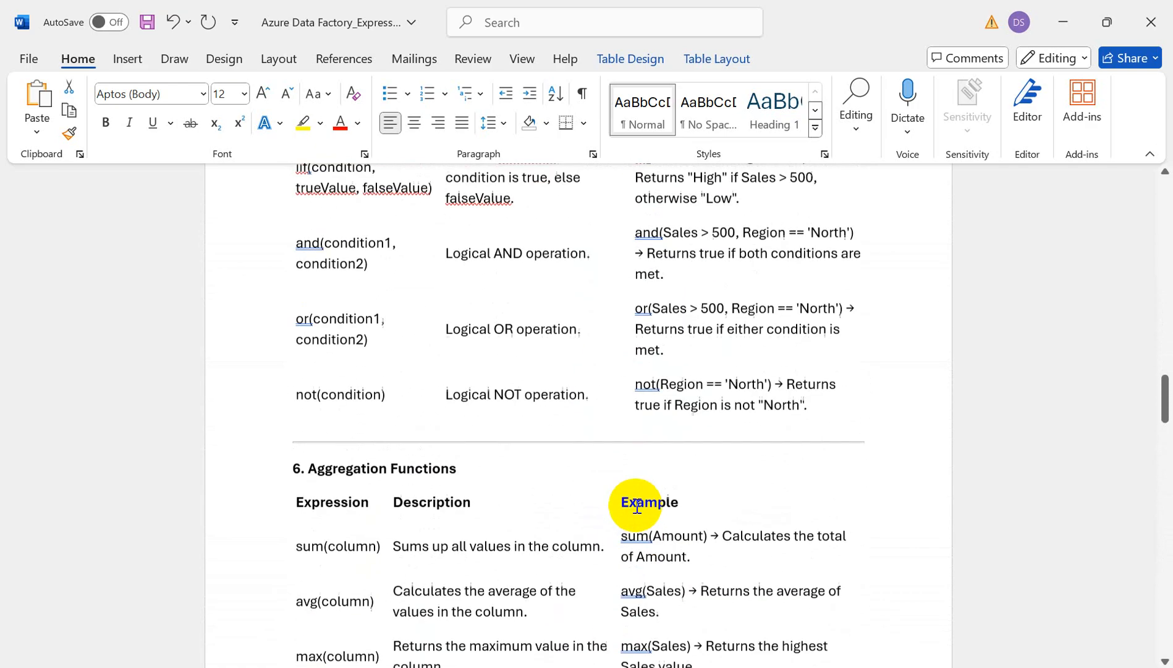
pyautogui.scroll(6, 631, 506)
pyautogui.moveTo(747, 667)
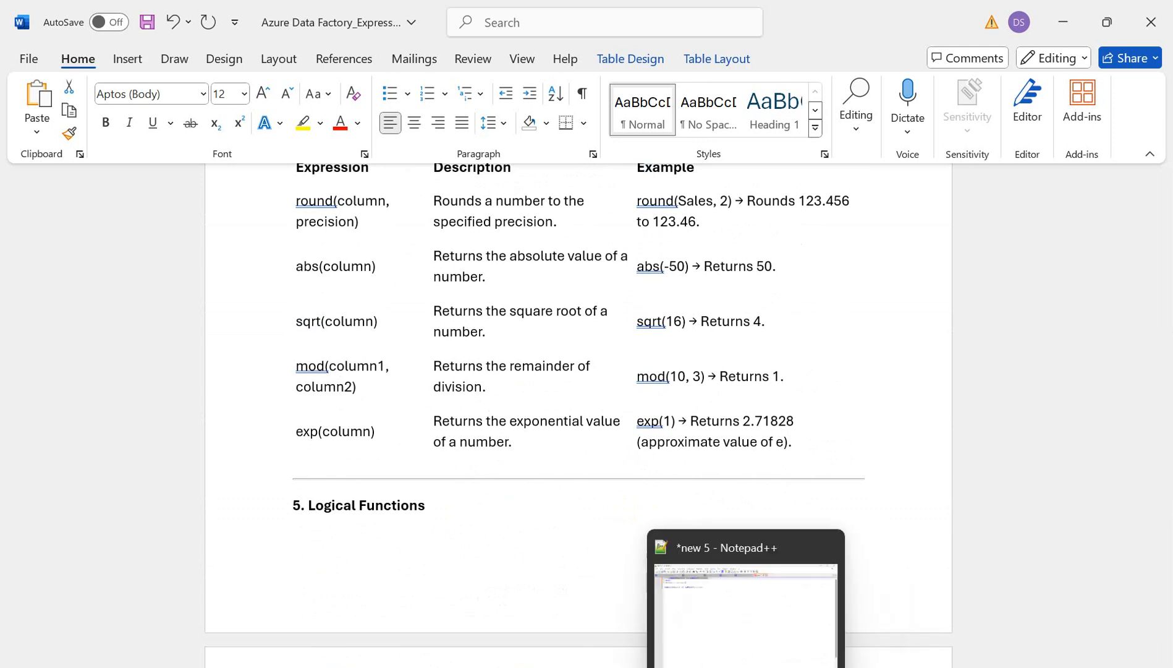